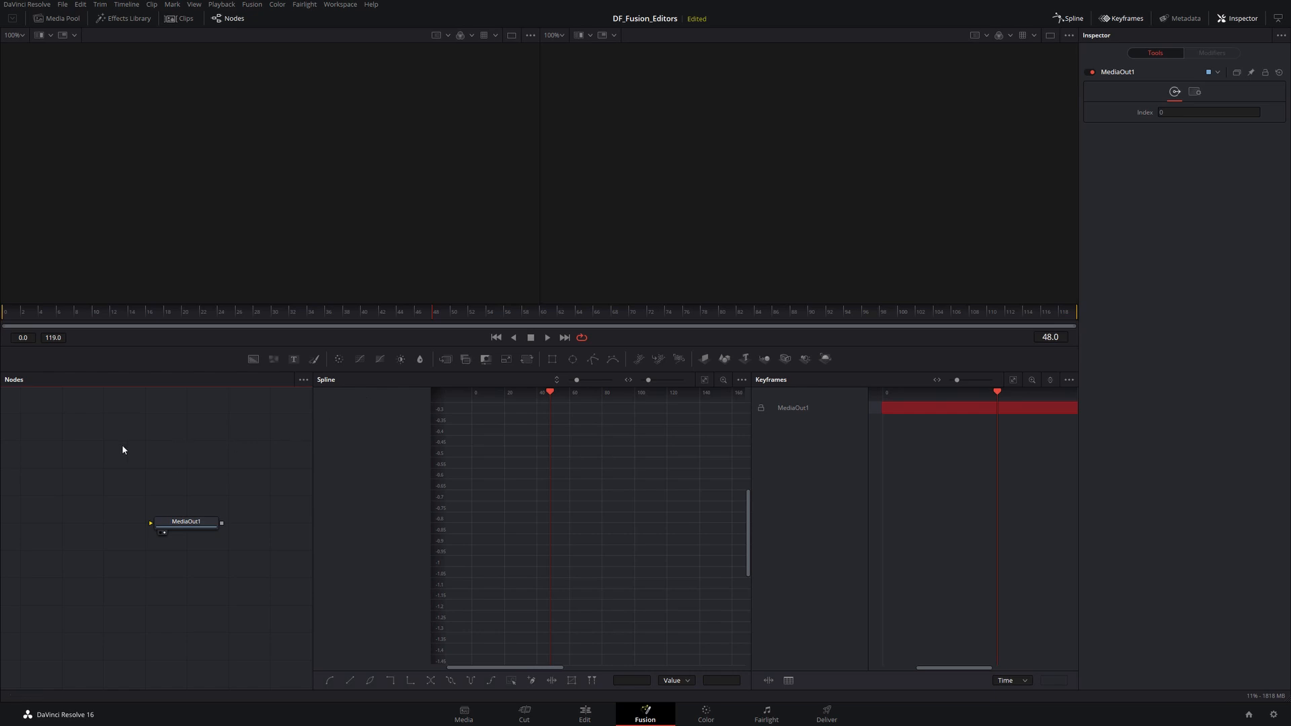
- Hide the Spline and Keyframes panels so the Node editor fills the lower area
left_click(233, 20)
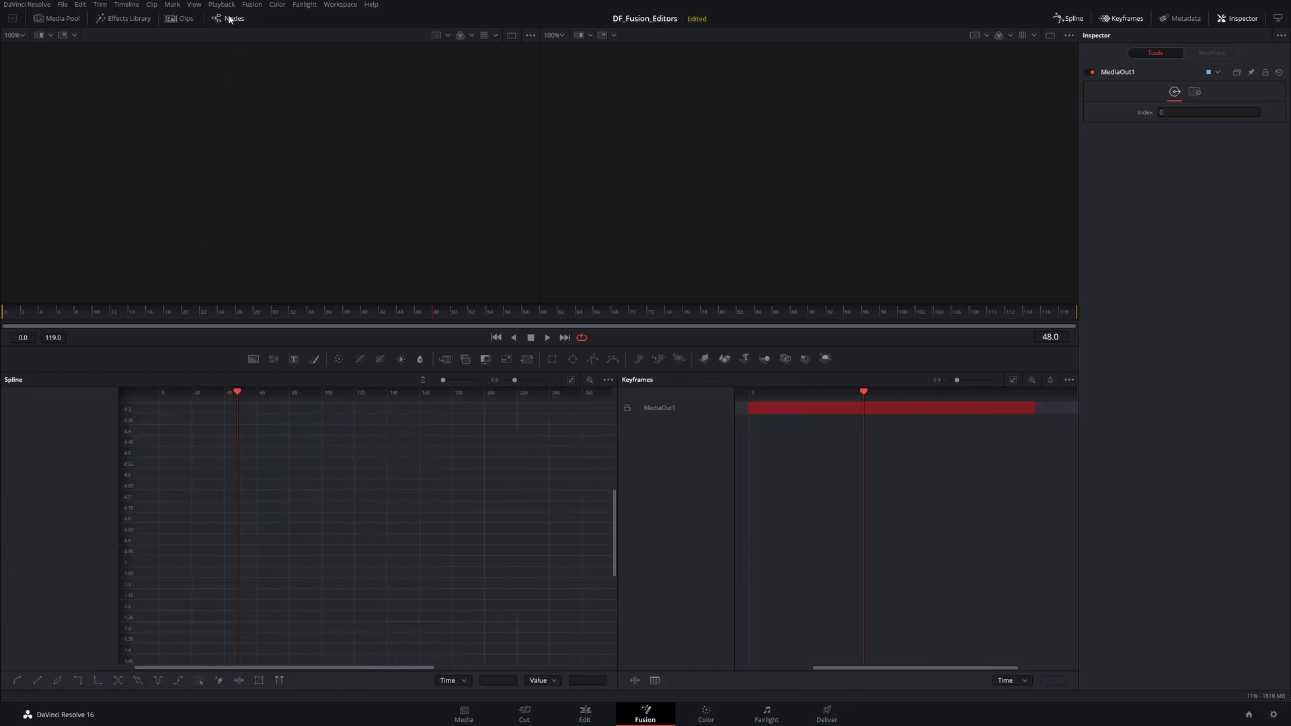
left_click(230, 19)
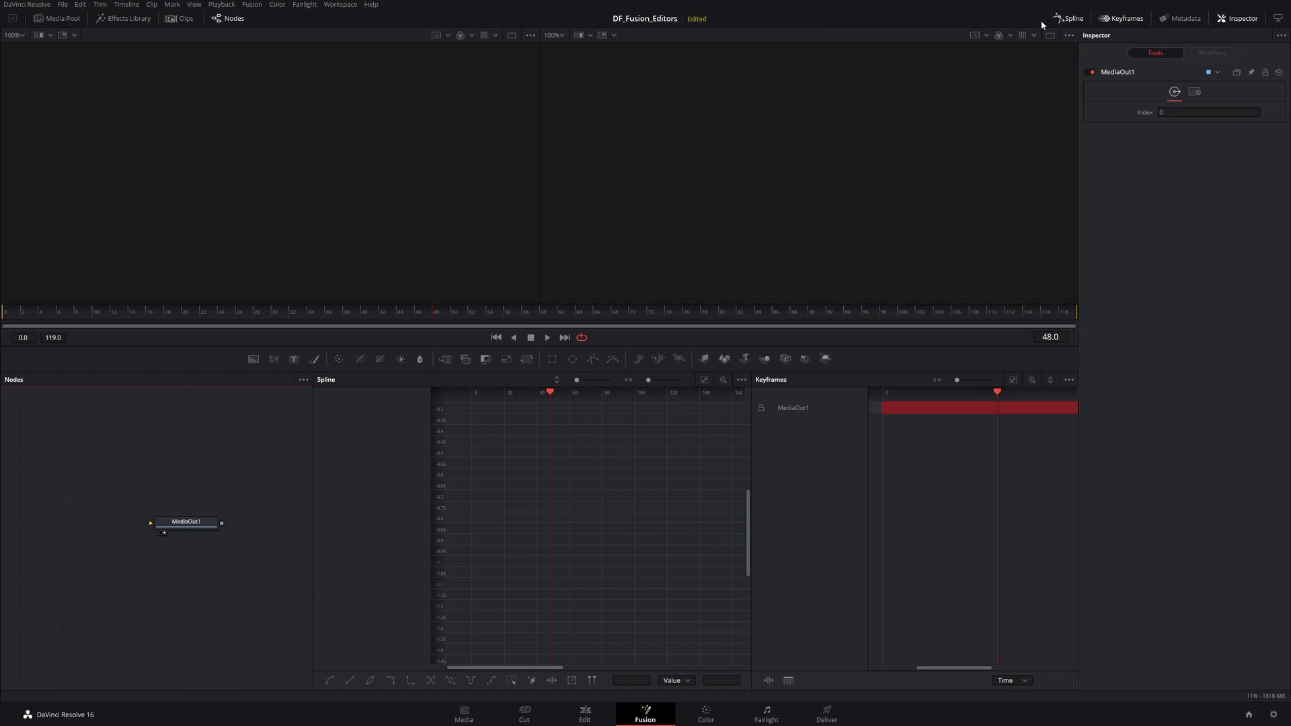
left_click(1069, 20)
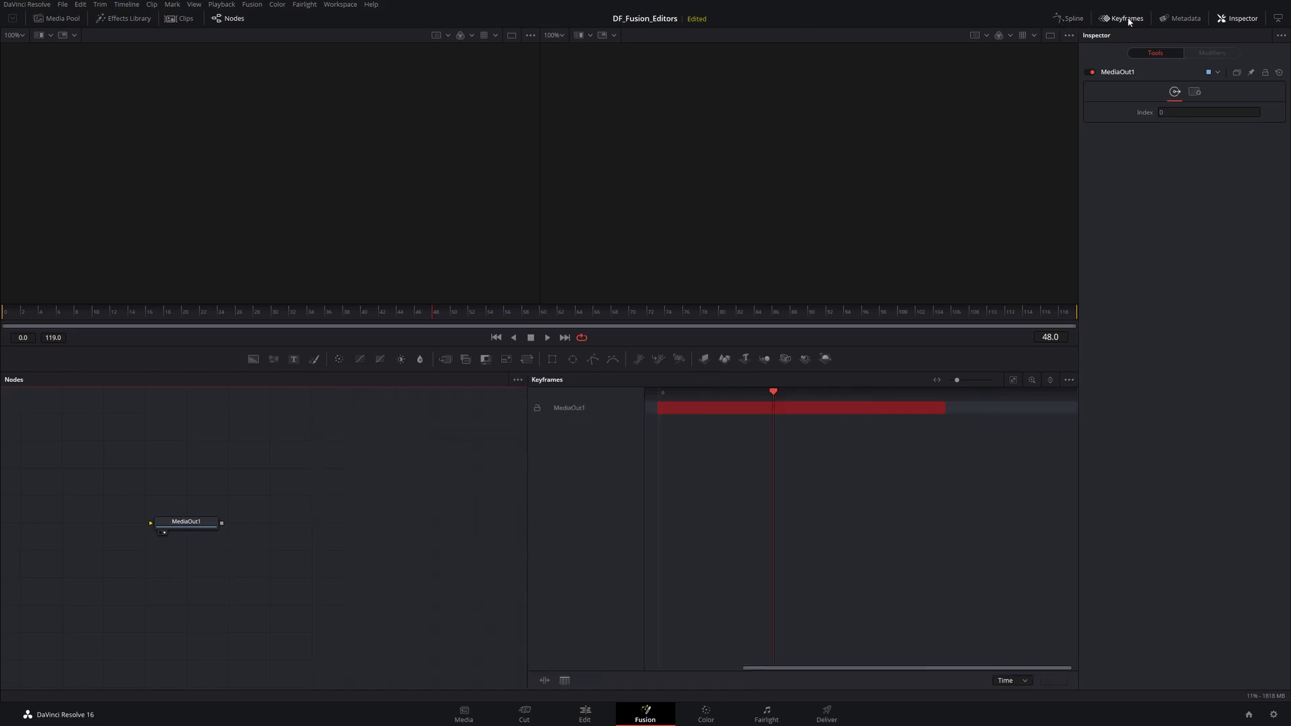
left_click(1129, 20)
left_click_drag(310, 517, 671, 485)
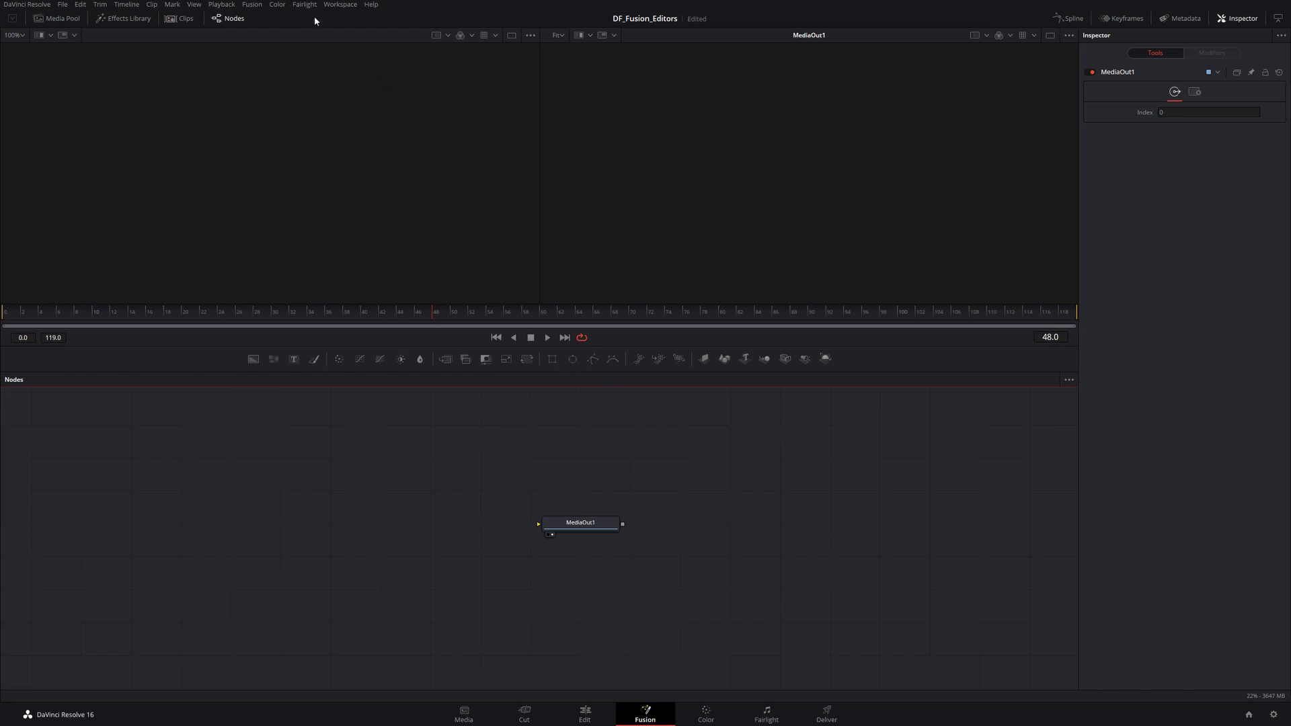
- Move the MediaOut1 node toward the right side of the node editor
left_click(252, 4)
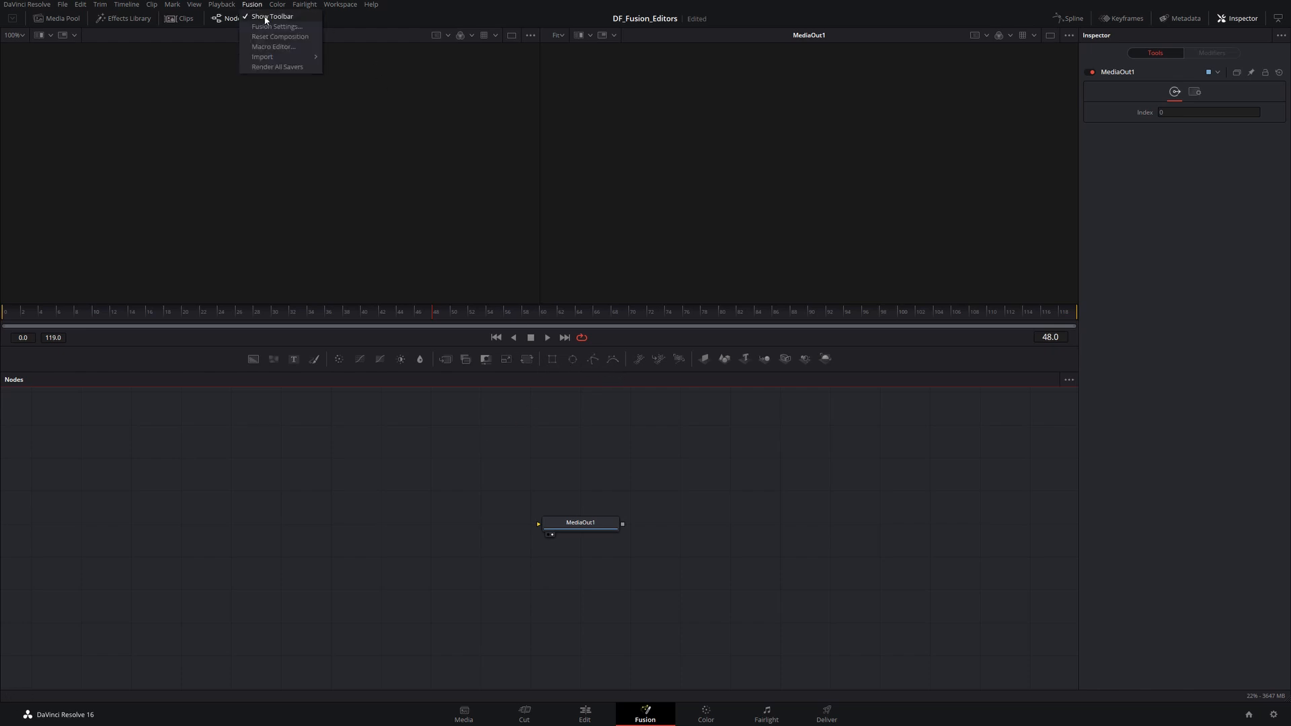
left_click(537, 419)
left_click_drag(578, 524, 729, 523)
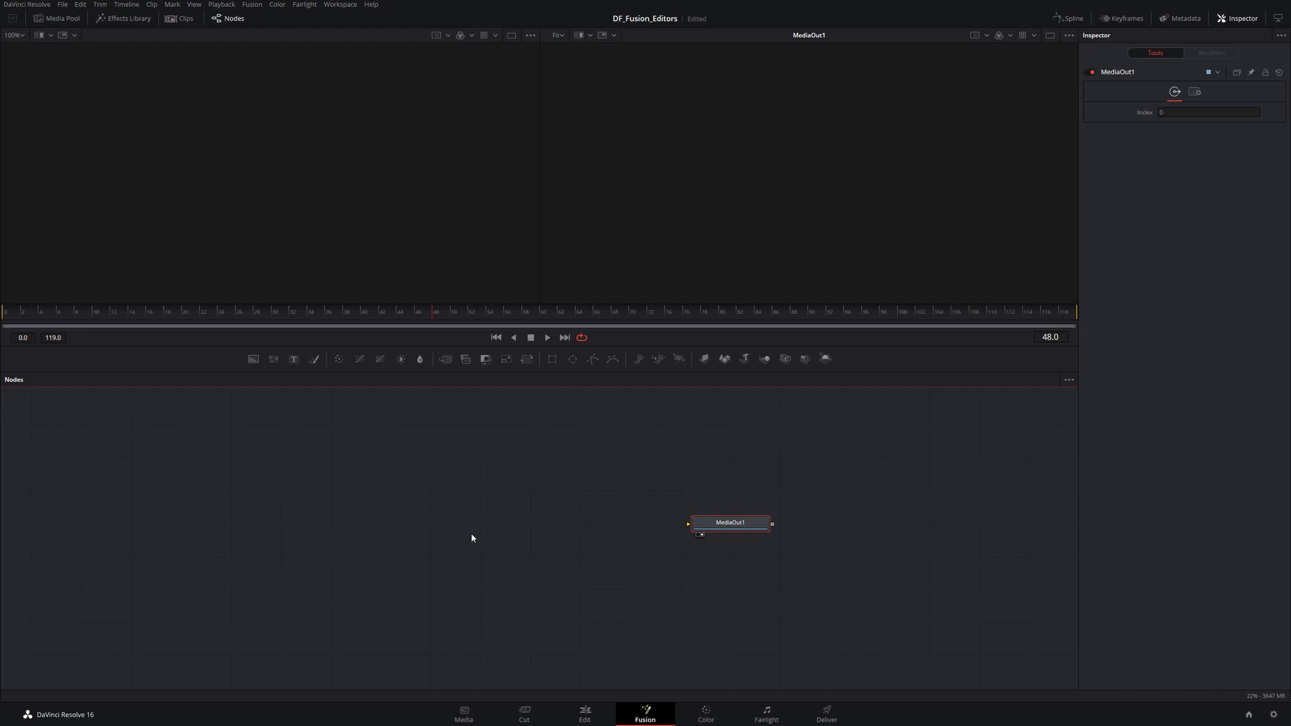
- Add the Burning engine particle template from the Effects Library into the node editor
left_click(125, 21)
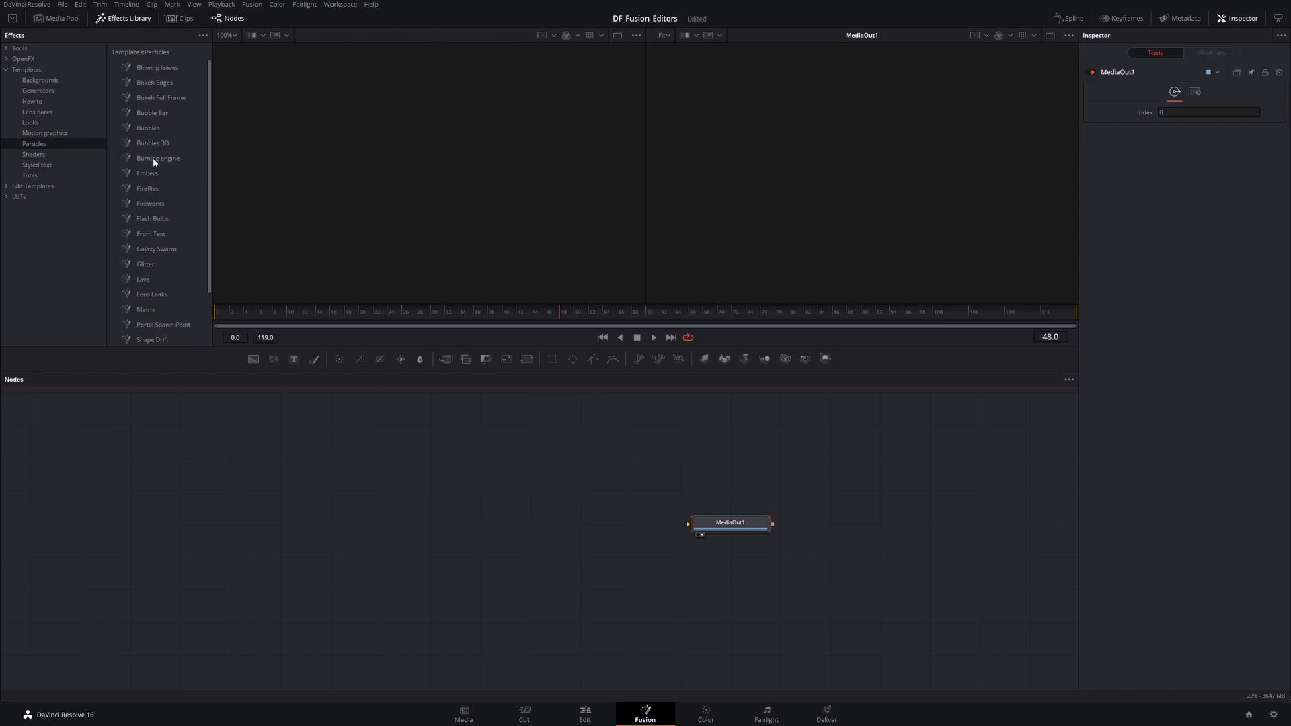
mouse_move(148, 158)
left_mouse_down()
mouse_move(313, 392)
mouse_move(288, 535)
left_mouse_up()
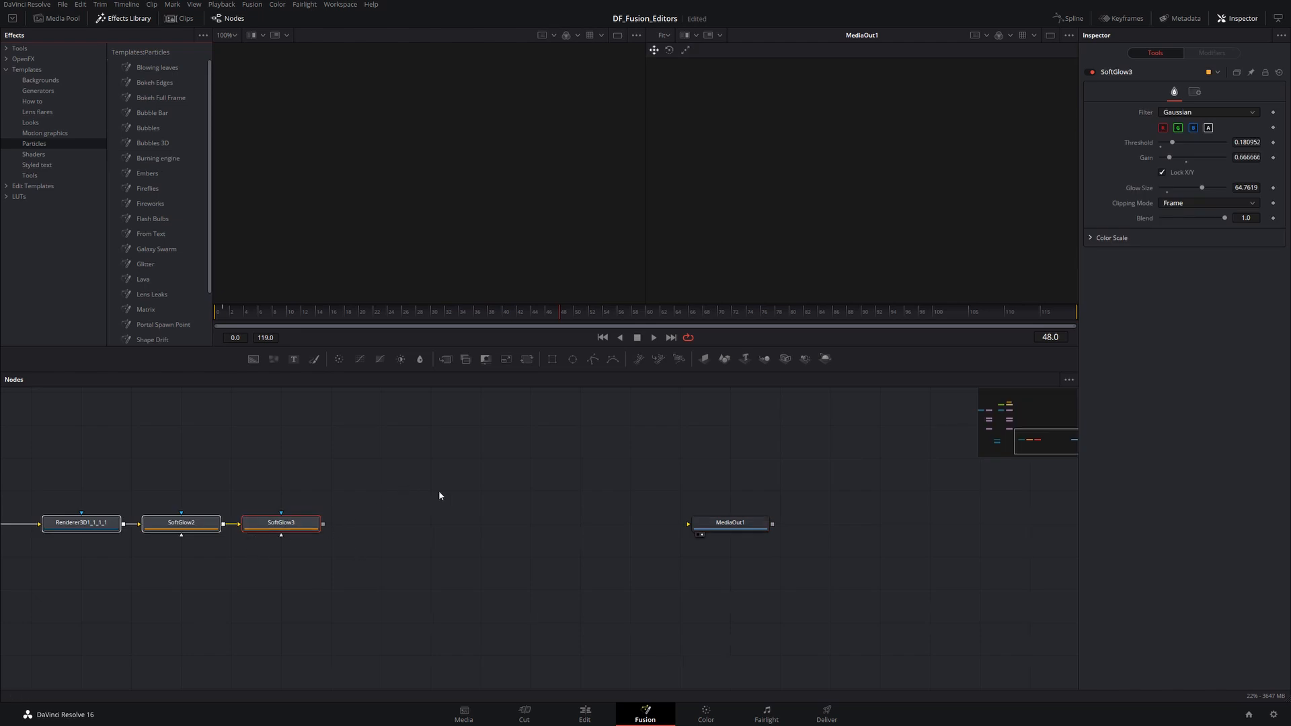
- Reposition MediaOut1 next to the template and connect the SoftGlow3 output to MediaOut1
scroll(440, 496, "down", 6, "ctrl")
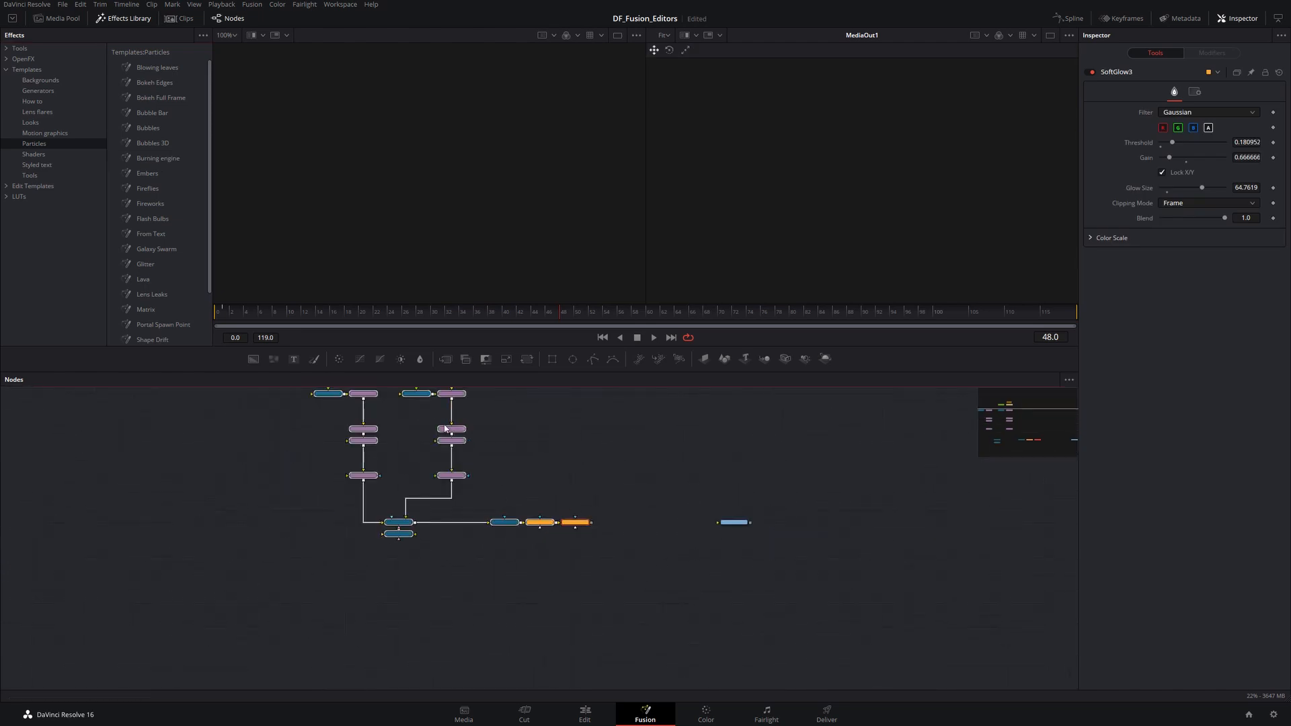
scroll(513, 452, "up", 3)
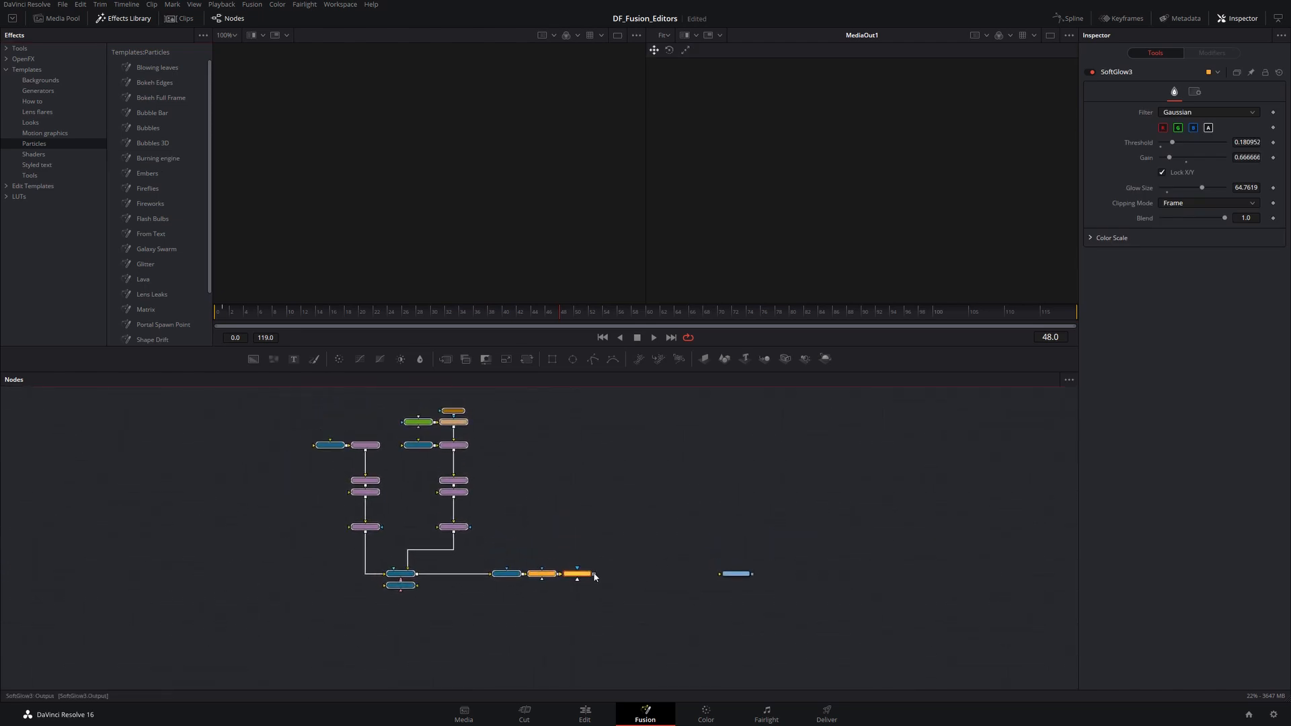
left_click_drag(737, 573, 648, 573)
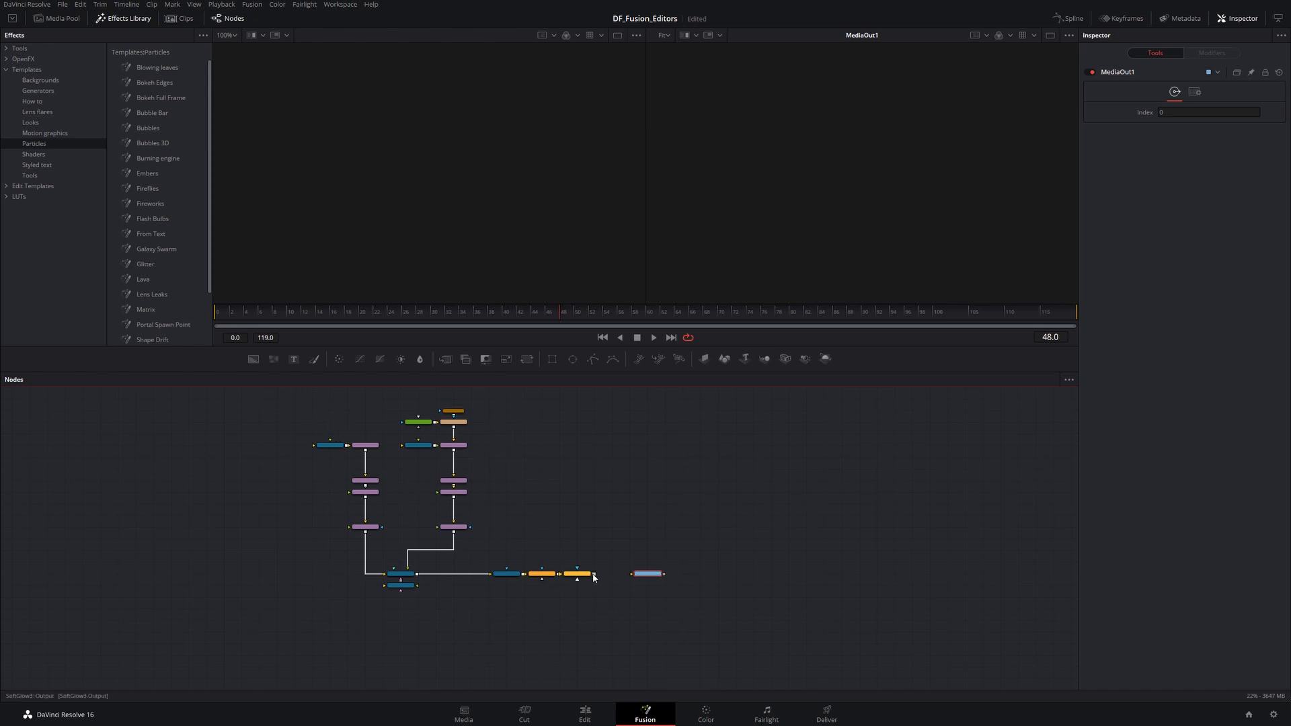
mouse_move(594, 575)
left_mouse_down()
mouse_move(653, 576)
mouse_move(593, 573)
left_mouse_up()
scroll(602, 562, "up", 5)
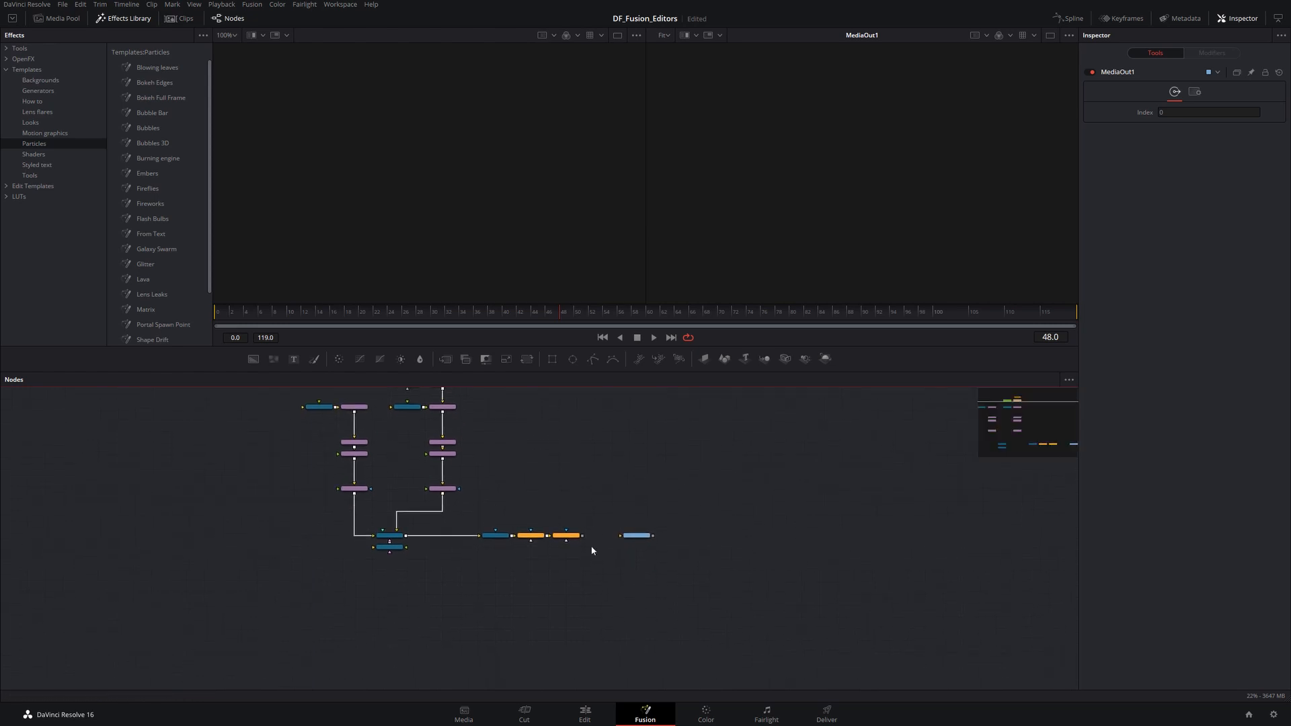
left_click_drag(563, 514, 705, 517)
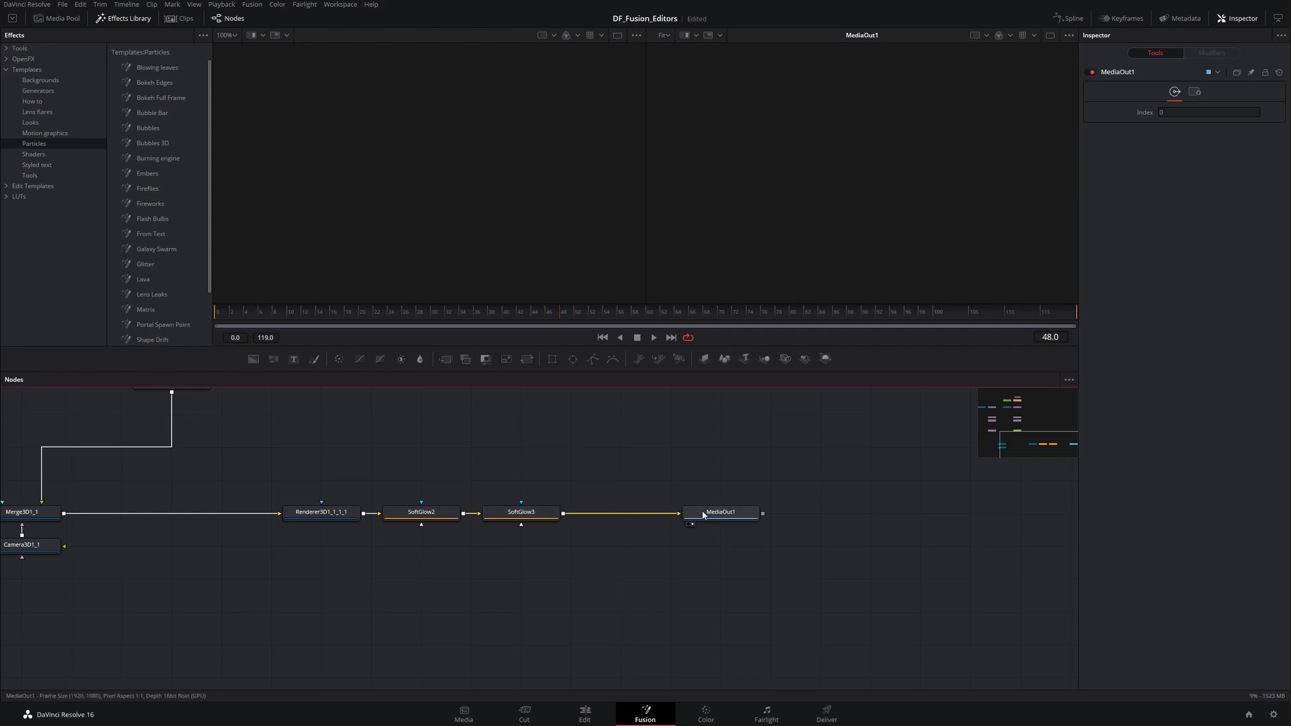
- Load the MediaOut1 node into the right viewer
left_click(722, 515)
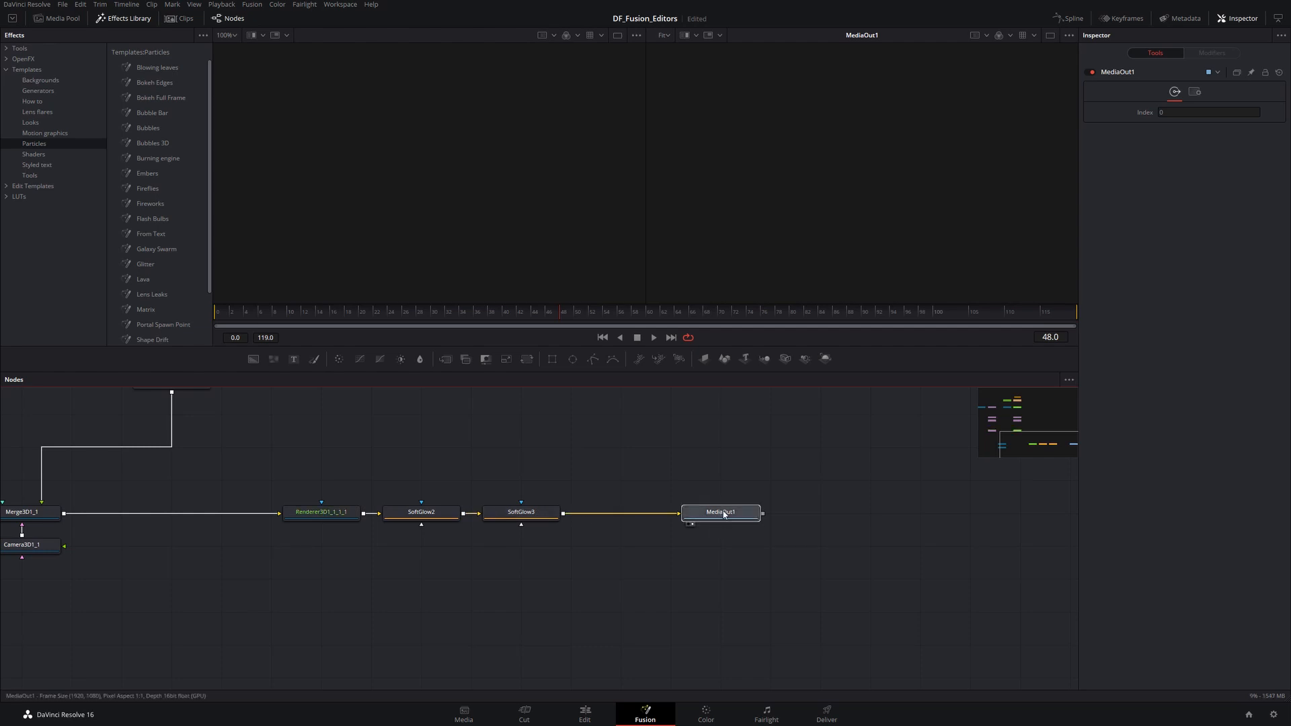
left_click_drag(724, 513, 820, 192)
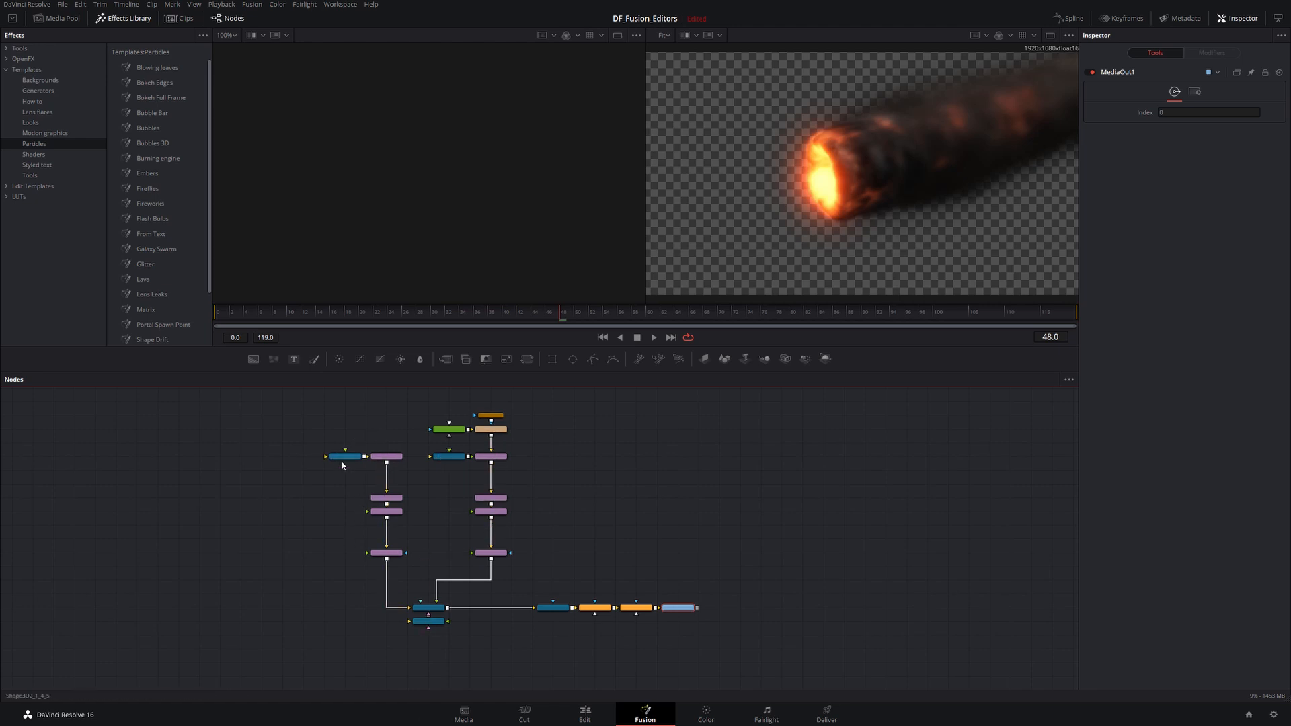
- Examine the Burning engine node tree by zooming in and out across its branches
scroll(335, 455, "up", 3)
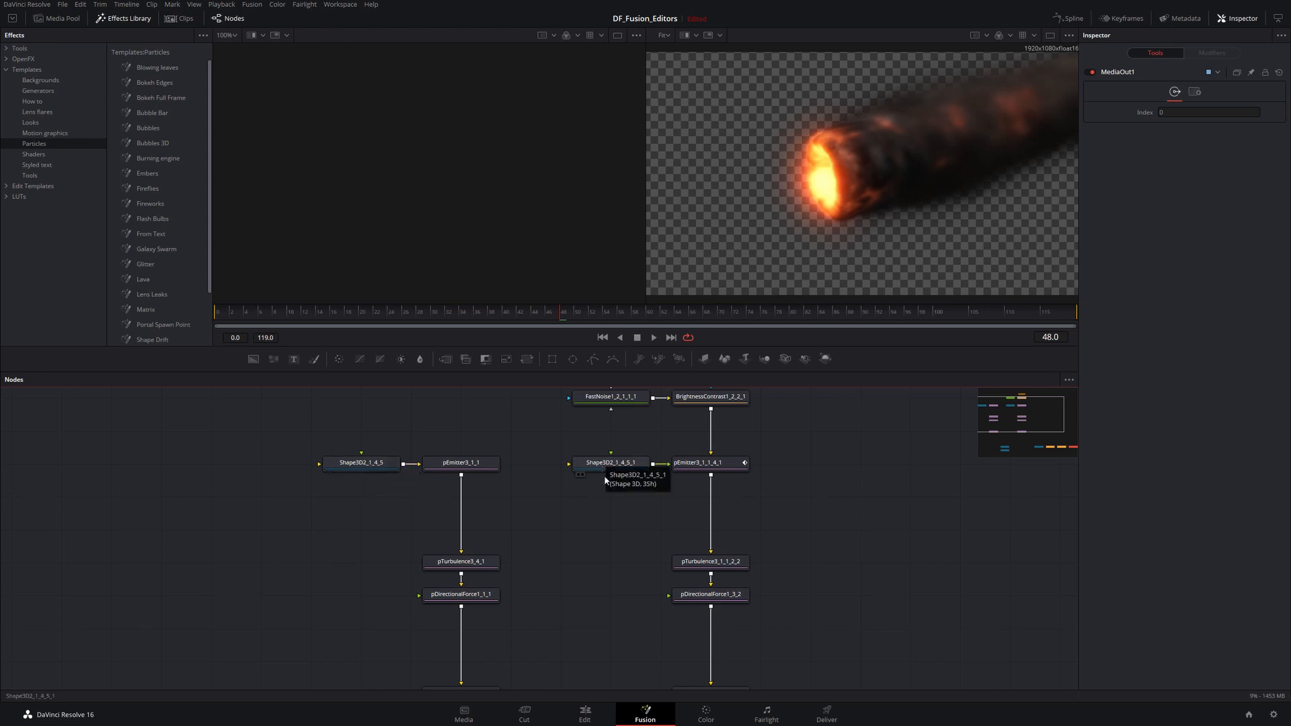
scroll(576, 624, "down", 5)
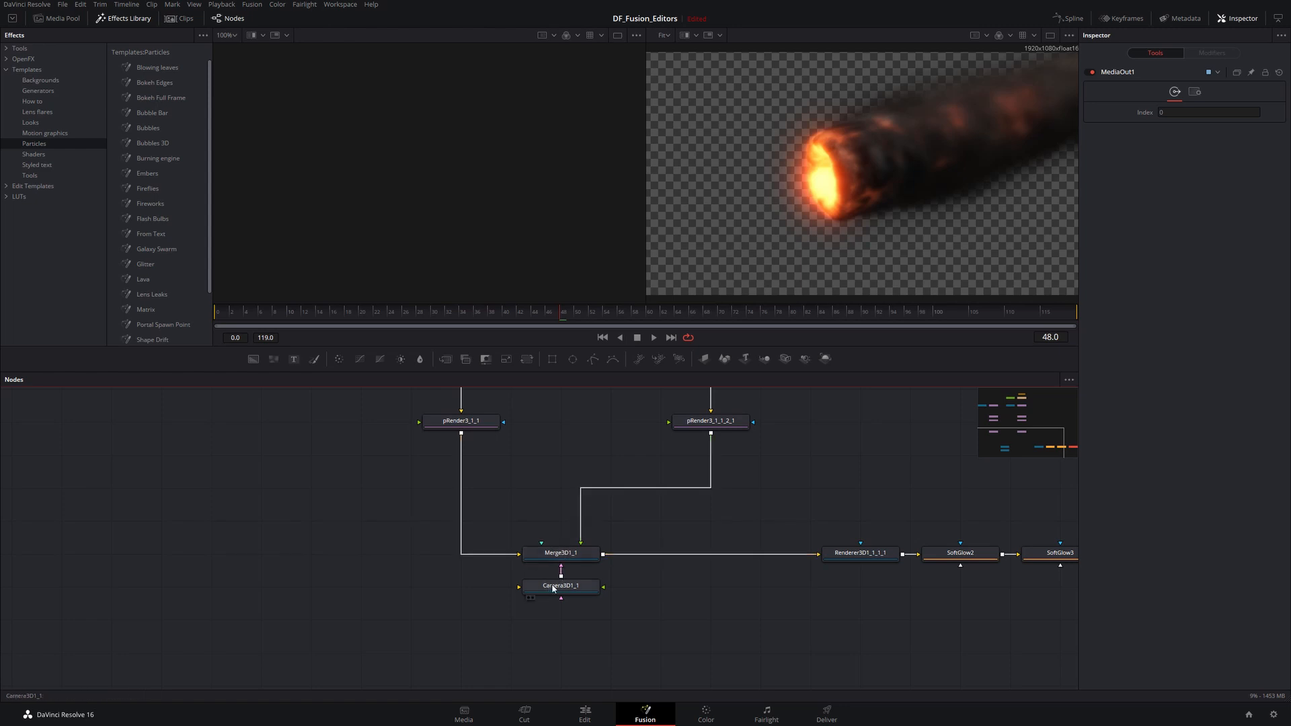
scroll(558, 534, "down", 6)
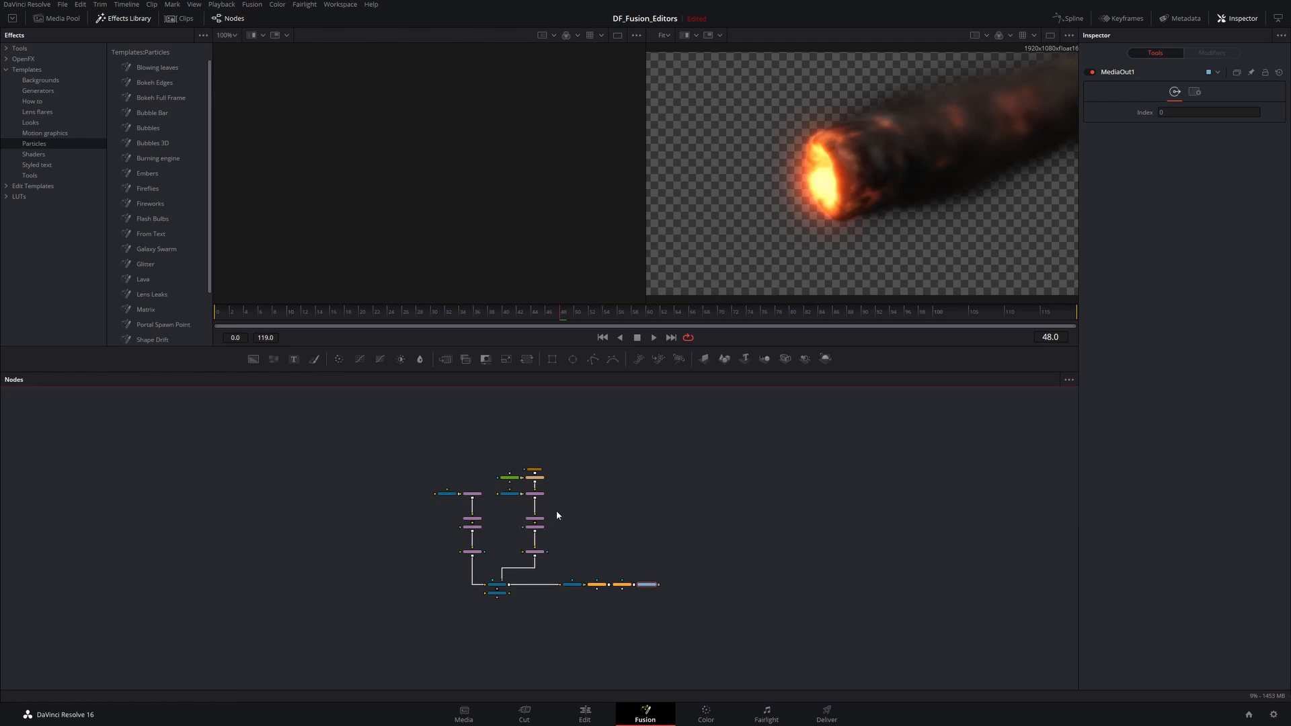
scroll(557, 516, "down", 3)
left_click_drag(507, 491, 522, 516)
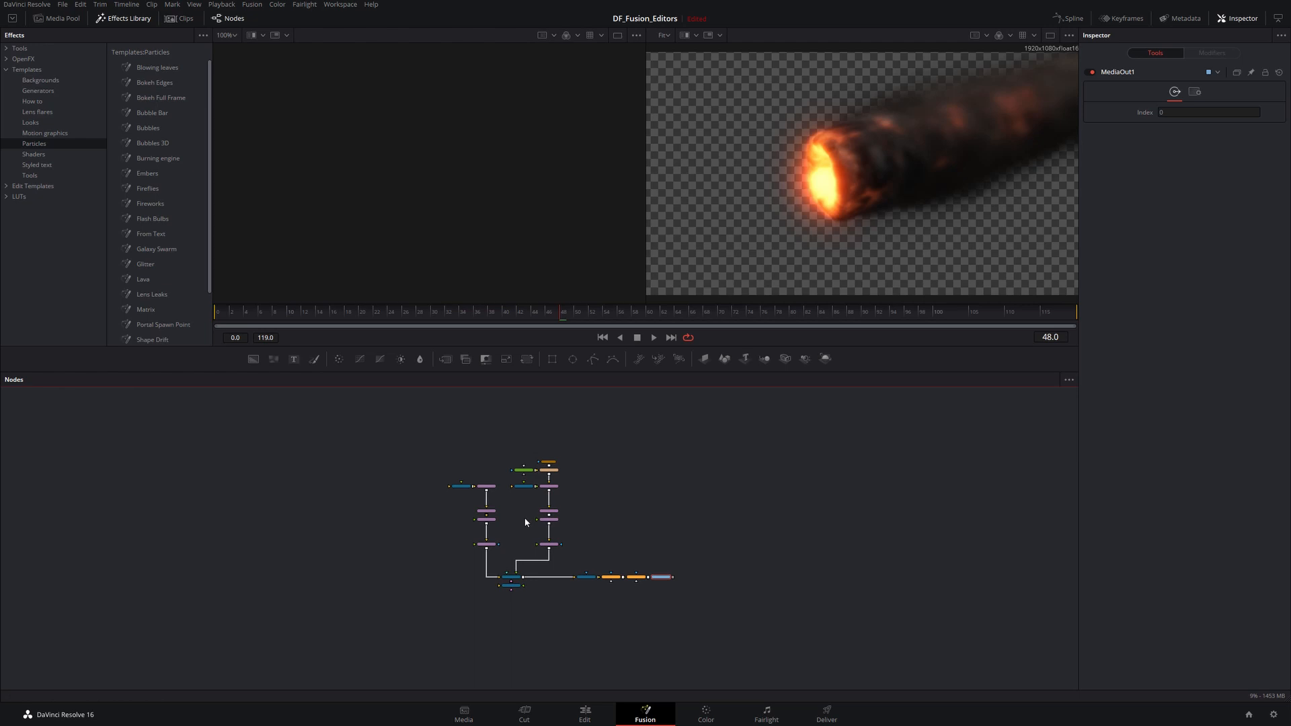
scroll(526, 522, "up", 5)
scroll(526, 522, "down", 8)
scroll(526, 522, "up", 10)
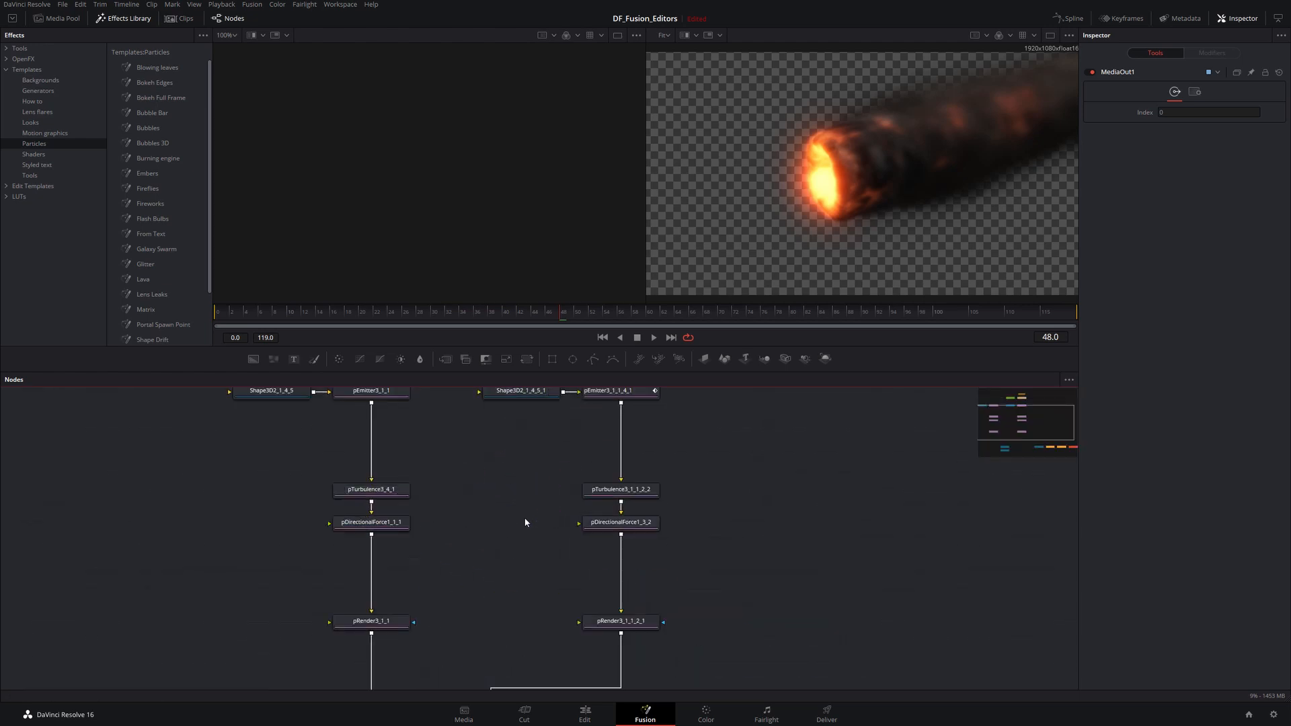
scroll(526, 522, "down", 8)
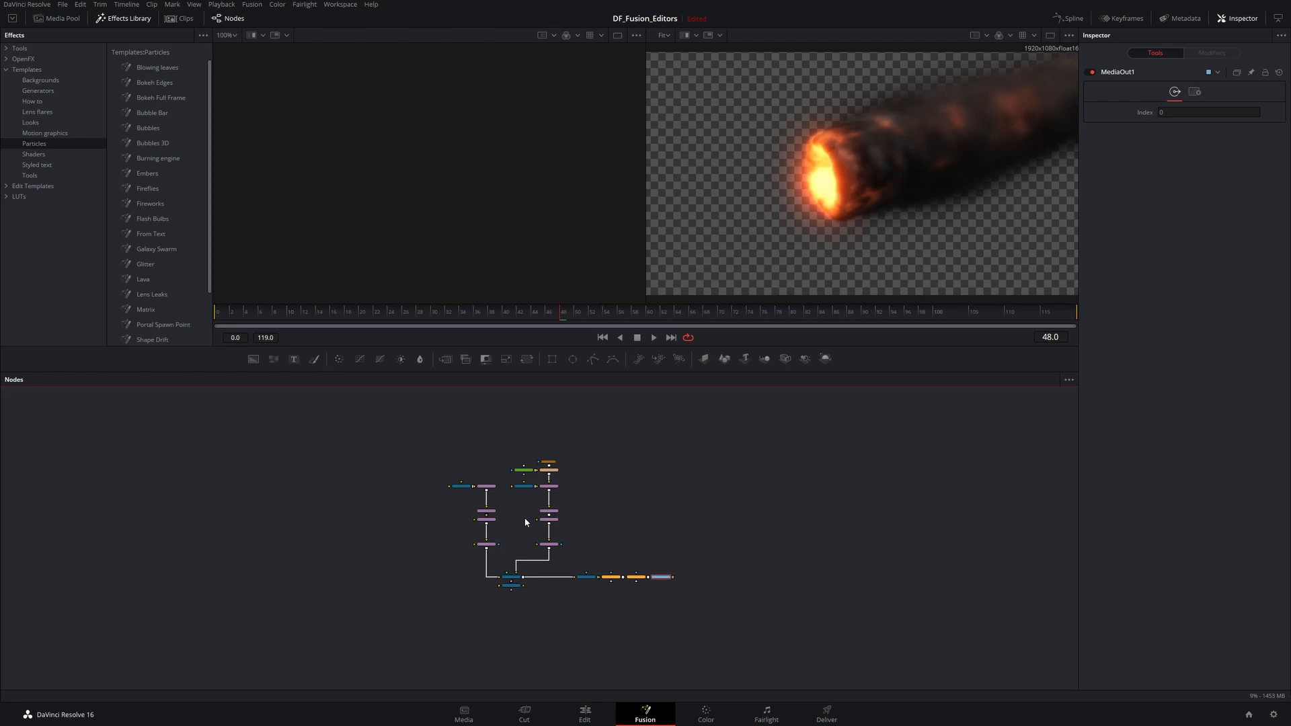
scroll(526, 522, "up", 8)
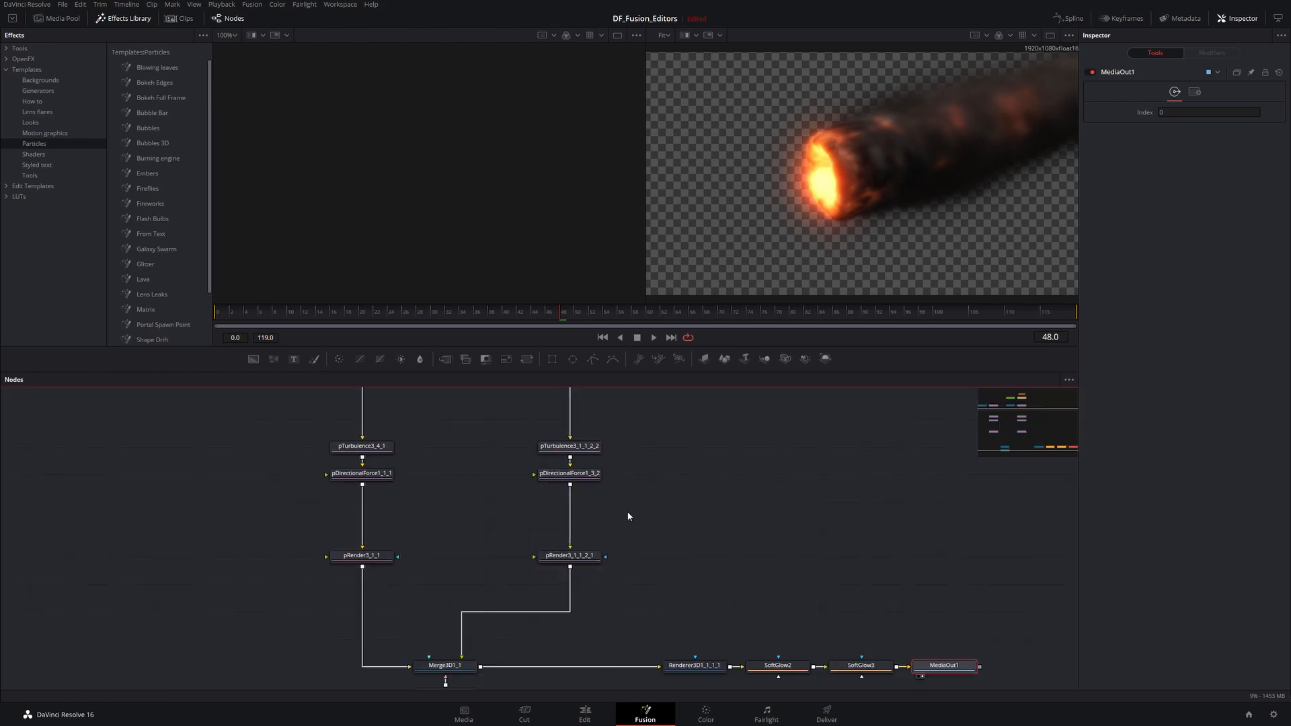
scroll(629, 516, "down", 5)
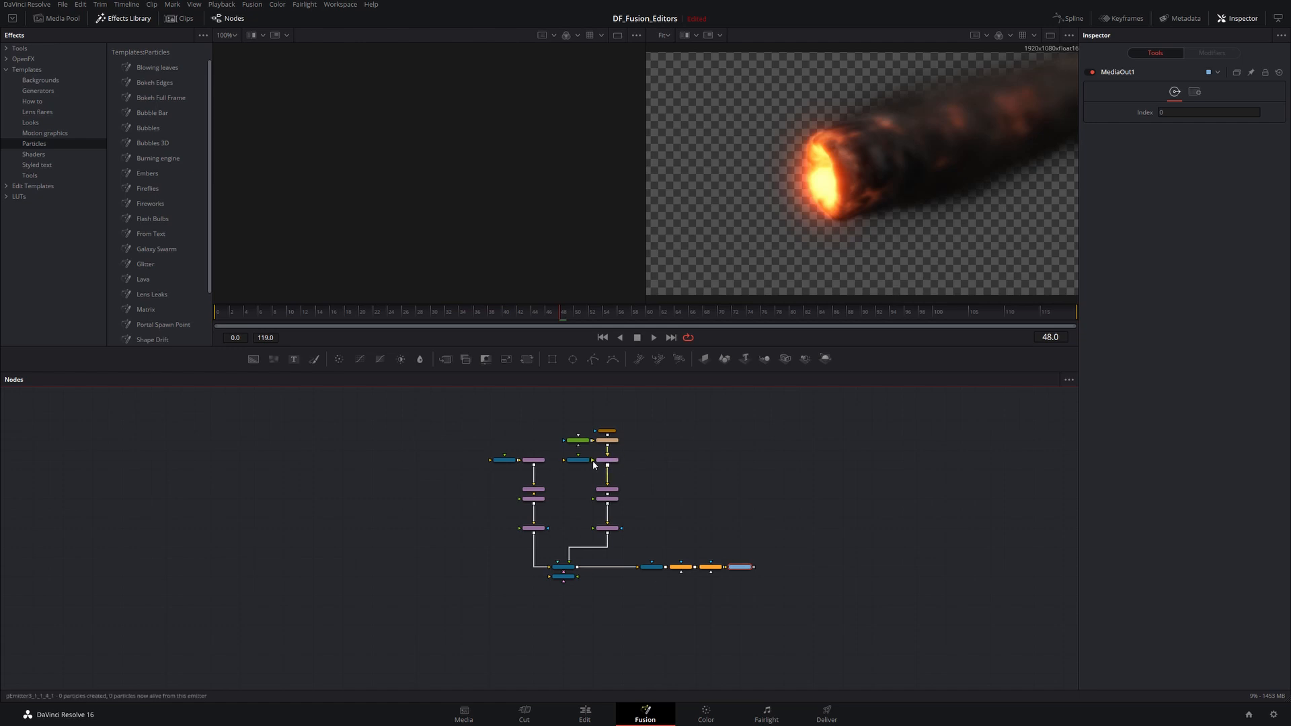
- Turn off the node editor's navigator through the Options settings
left_click_drag(655, 482, 637, 433)
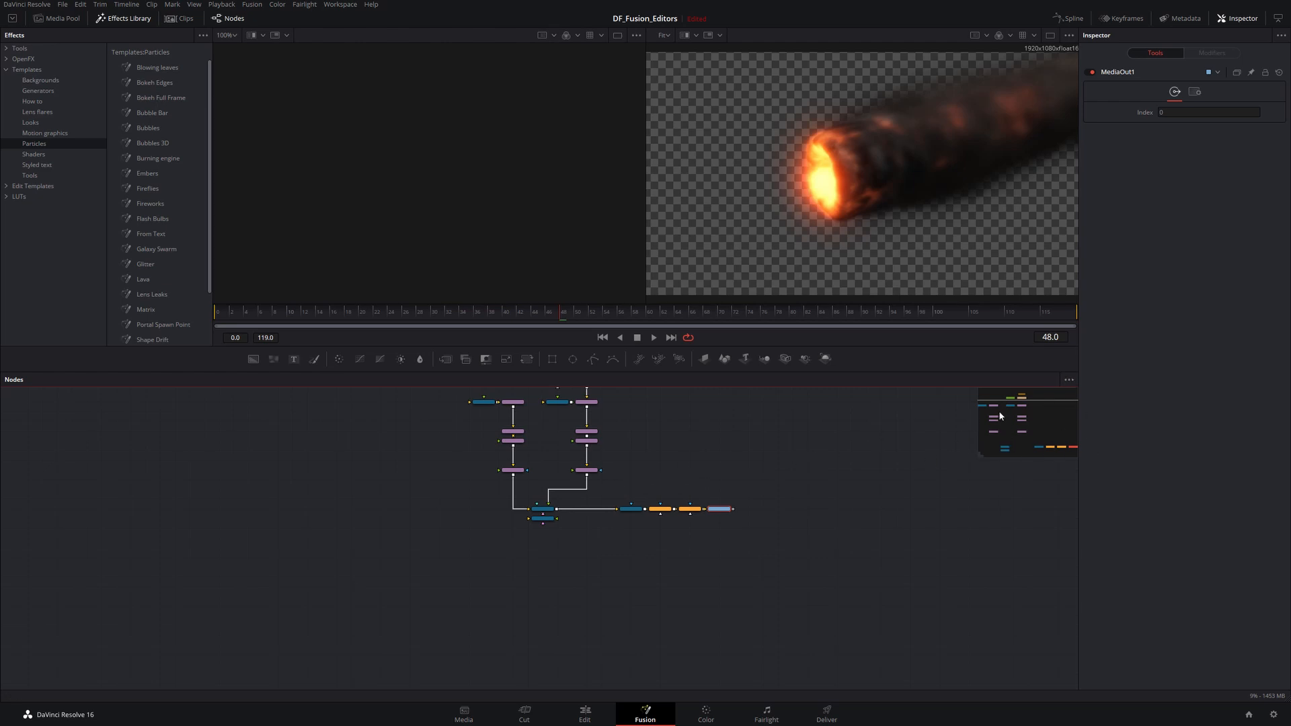
left_click(1063, 450)
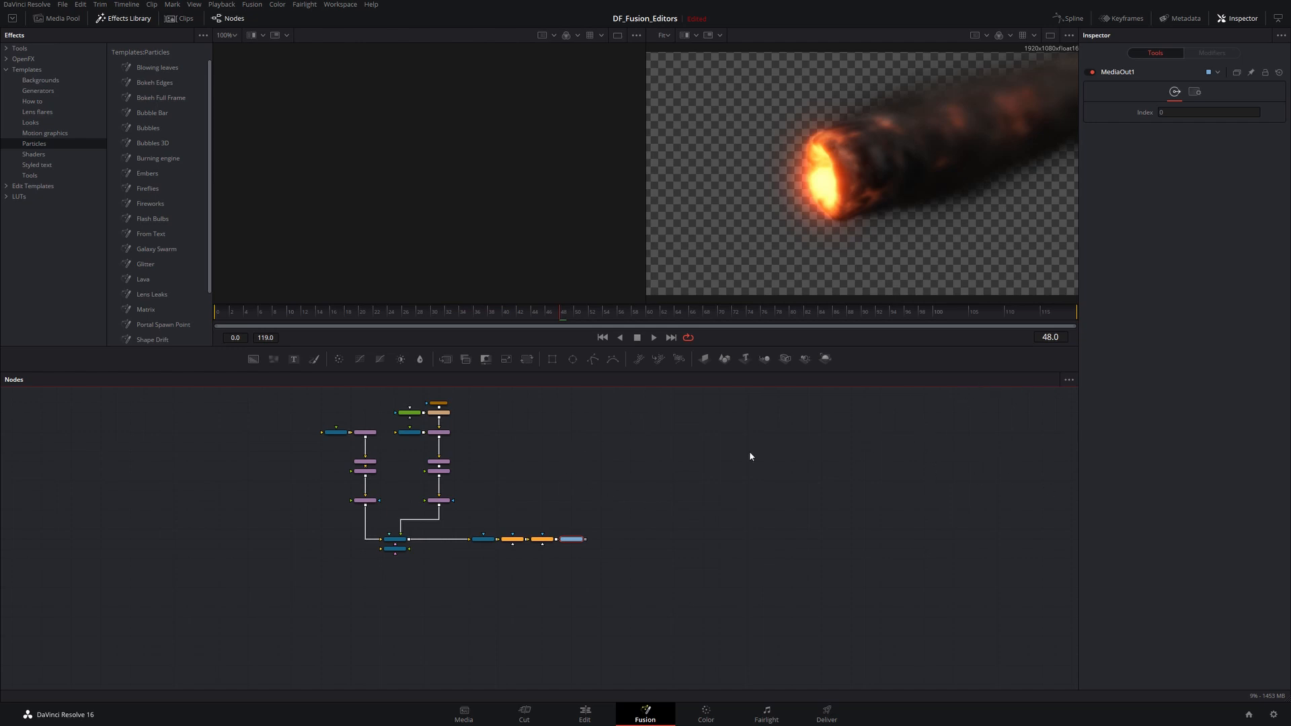
left_click_drag(565, 458, 596, 536)
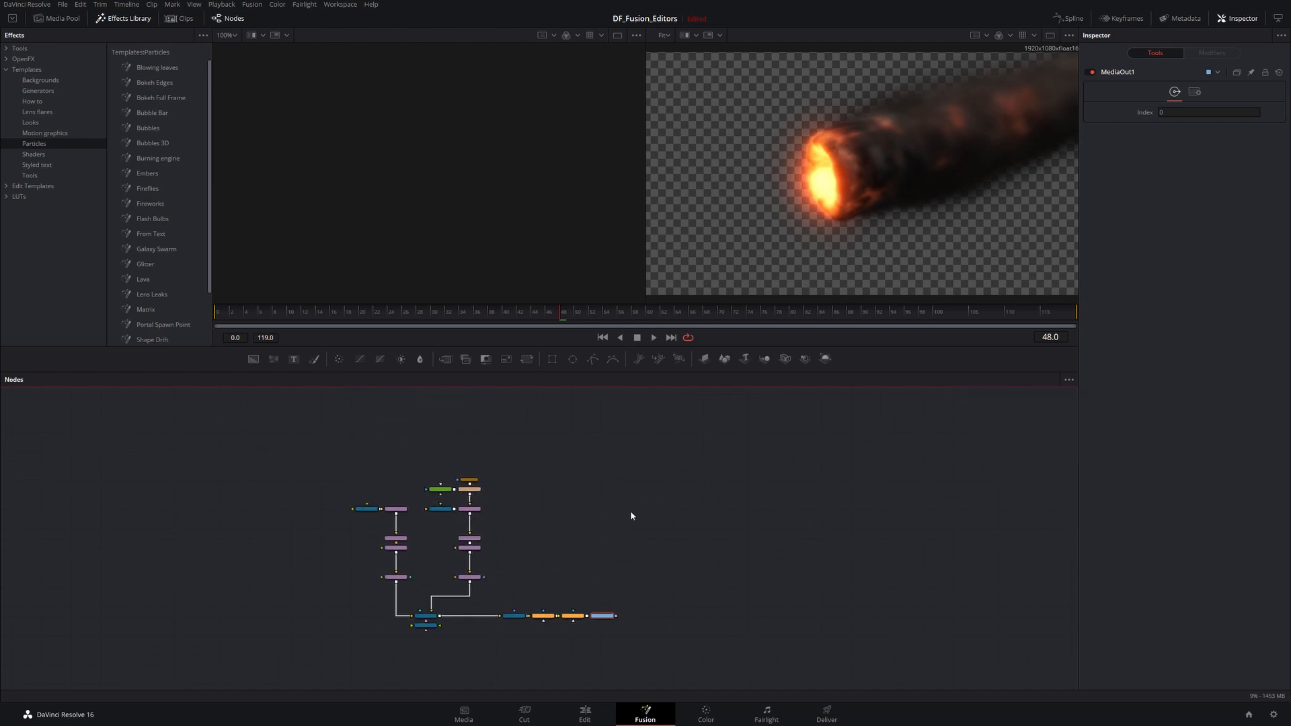
key("v")
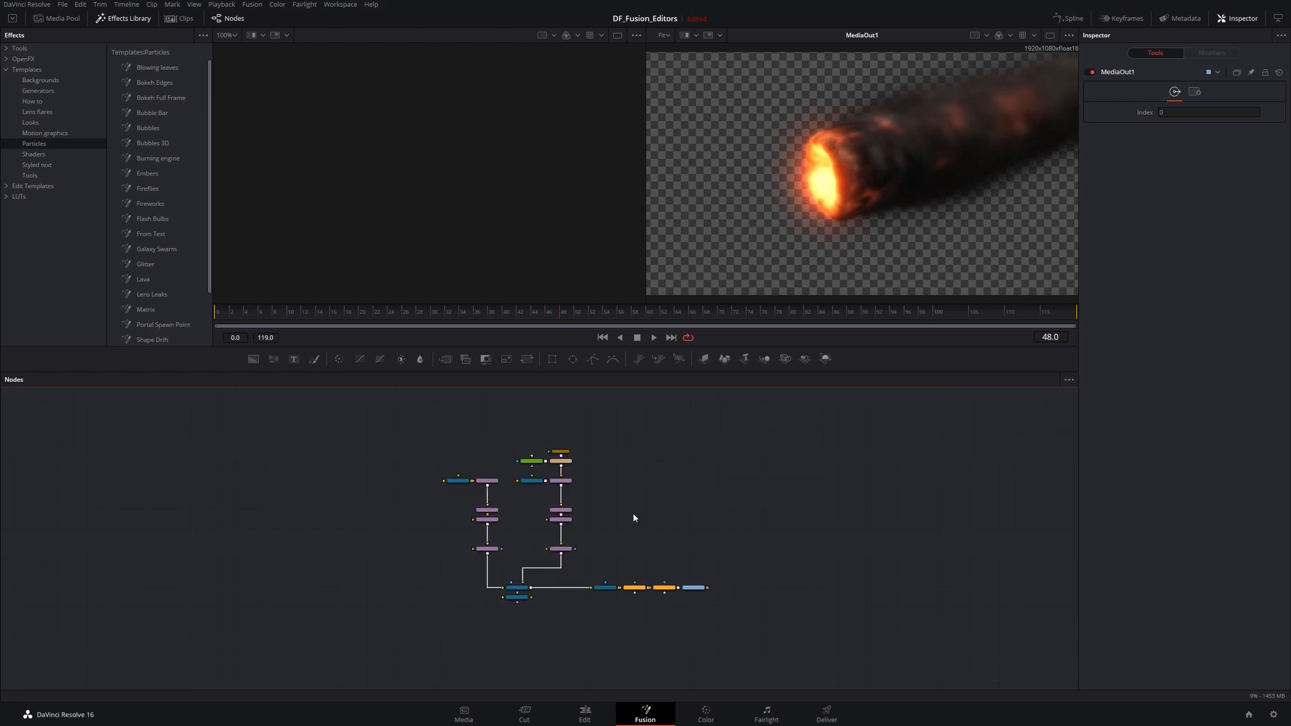
scroll(634, 514, "up", 6)
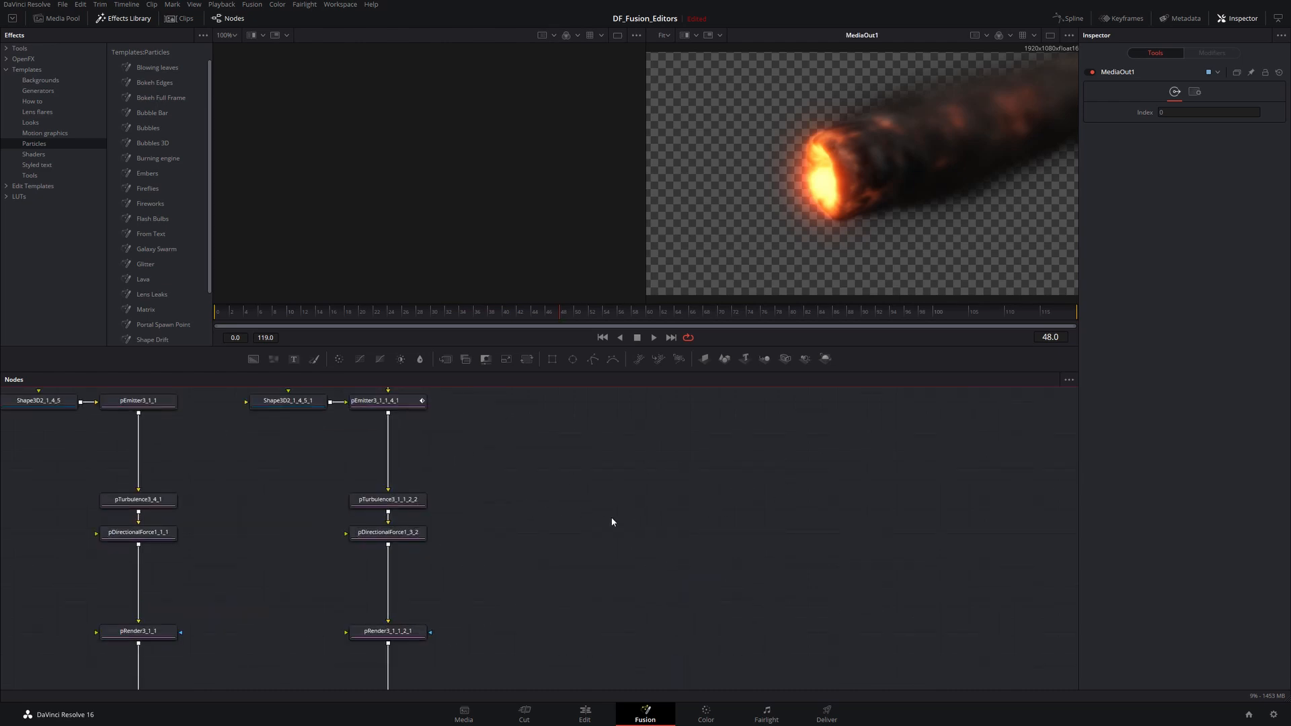
right_click(576, 531)
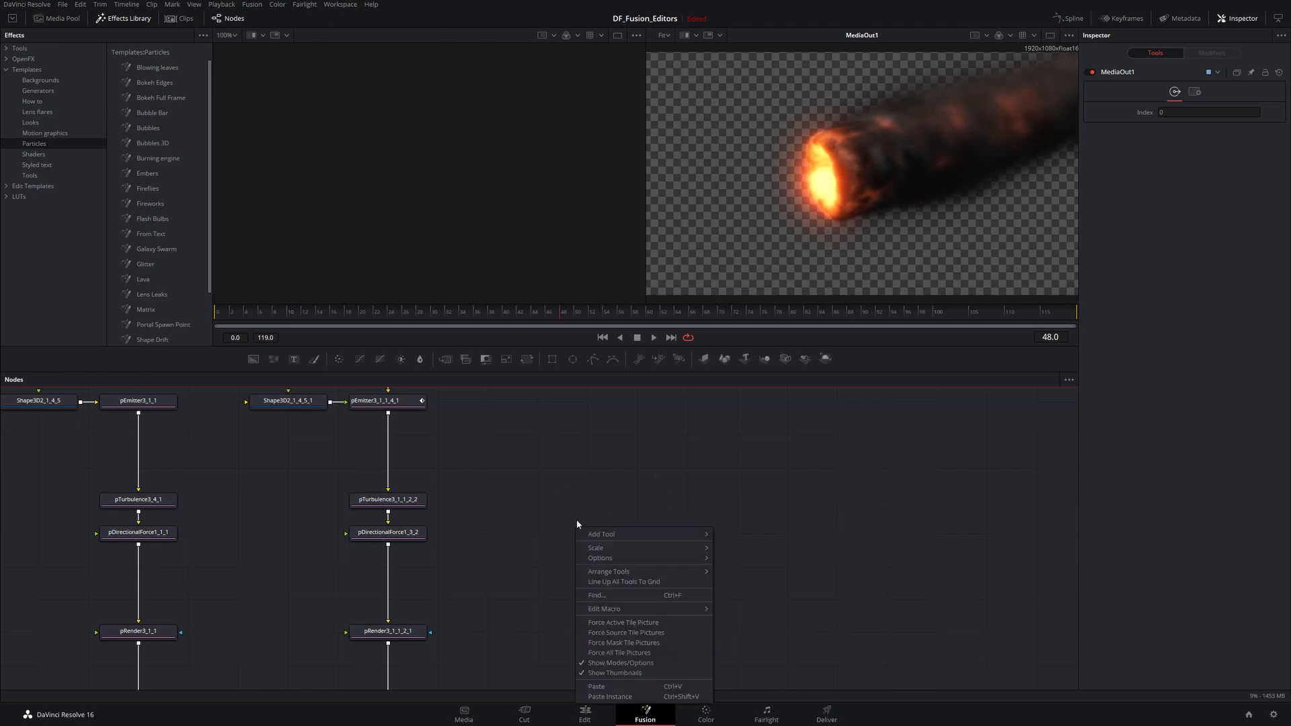
mouse_move(639, 559)
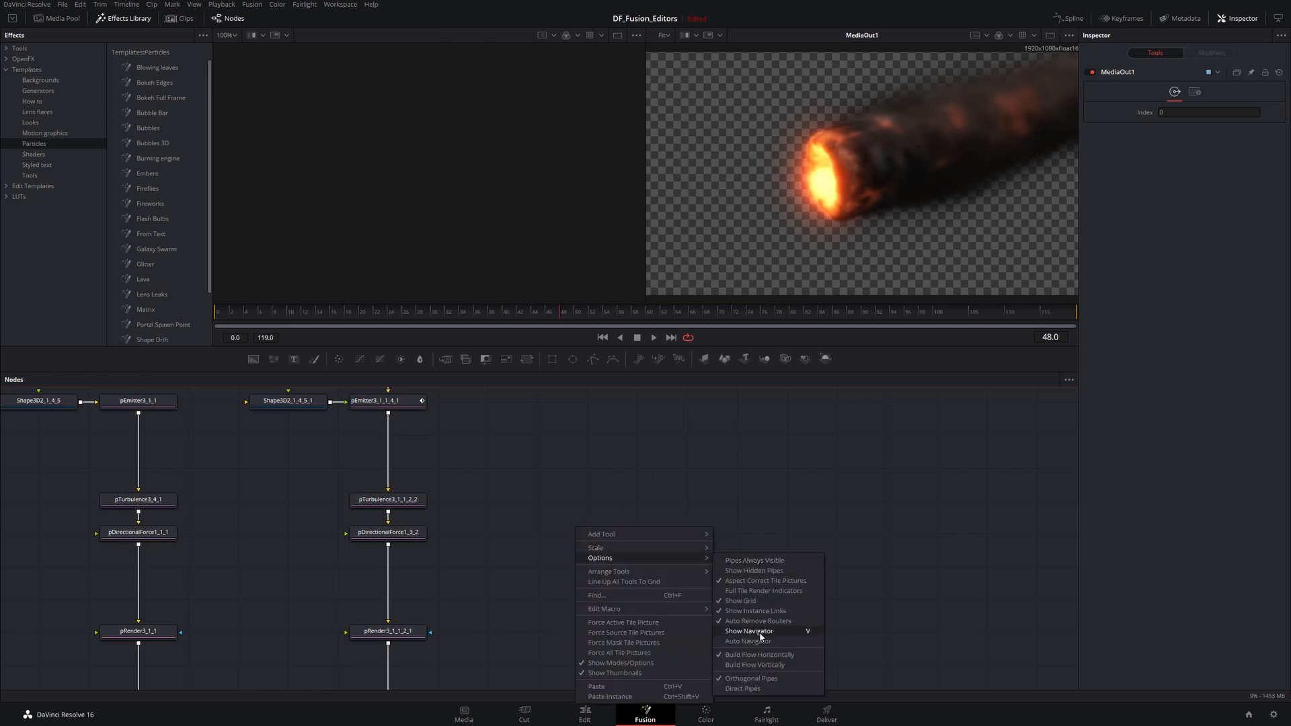
left_click(745, 602)
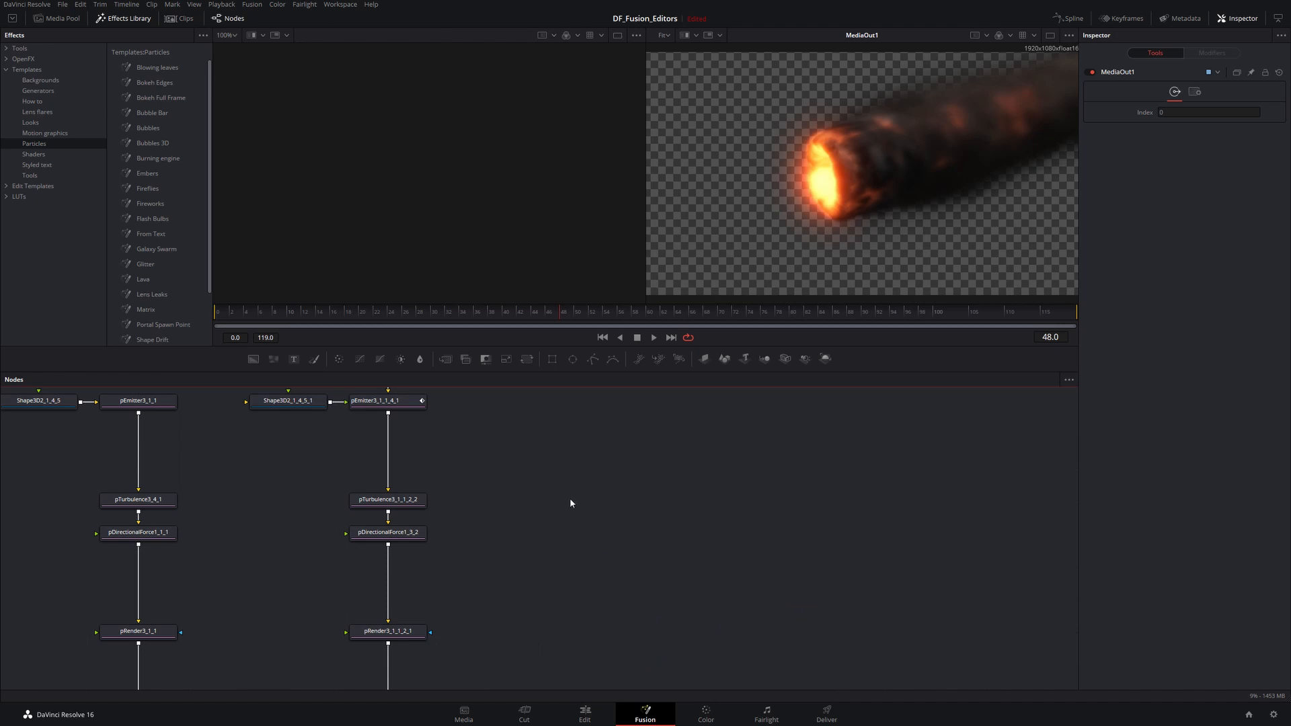
- Select the pTurbulence3_1_1_2_2 node and set tool arrangement to snap to the grid
left_click(383, 501)
mouse_move(384, 502)
left_mouse_down()
mouse_move(532, 502)
mouse_move(306, 505)
mouse_move(377, 506)
left_mouse_up()
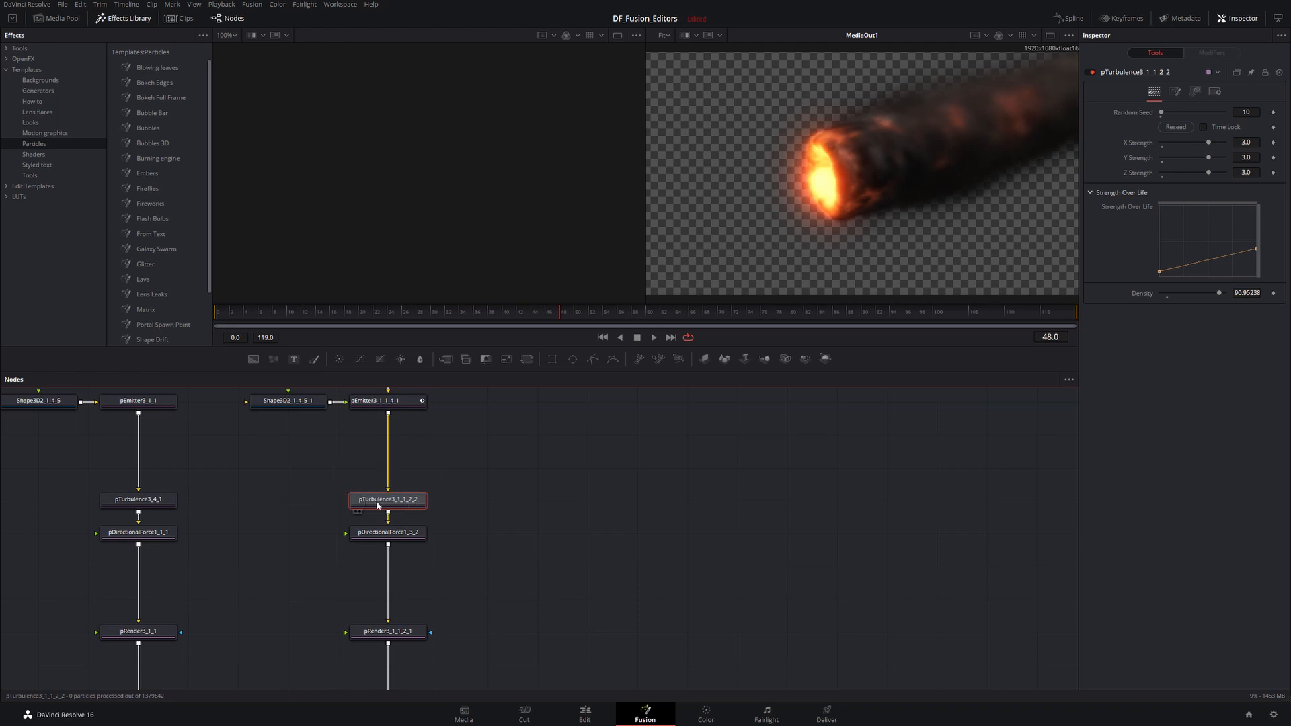
right_click(514, 497)
mouse_move(555, 539)
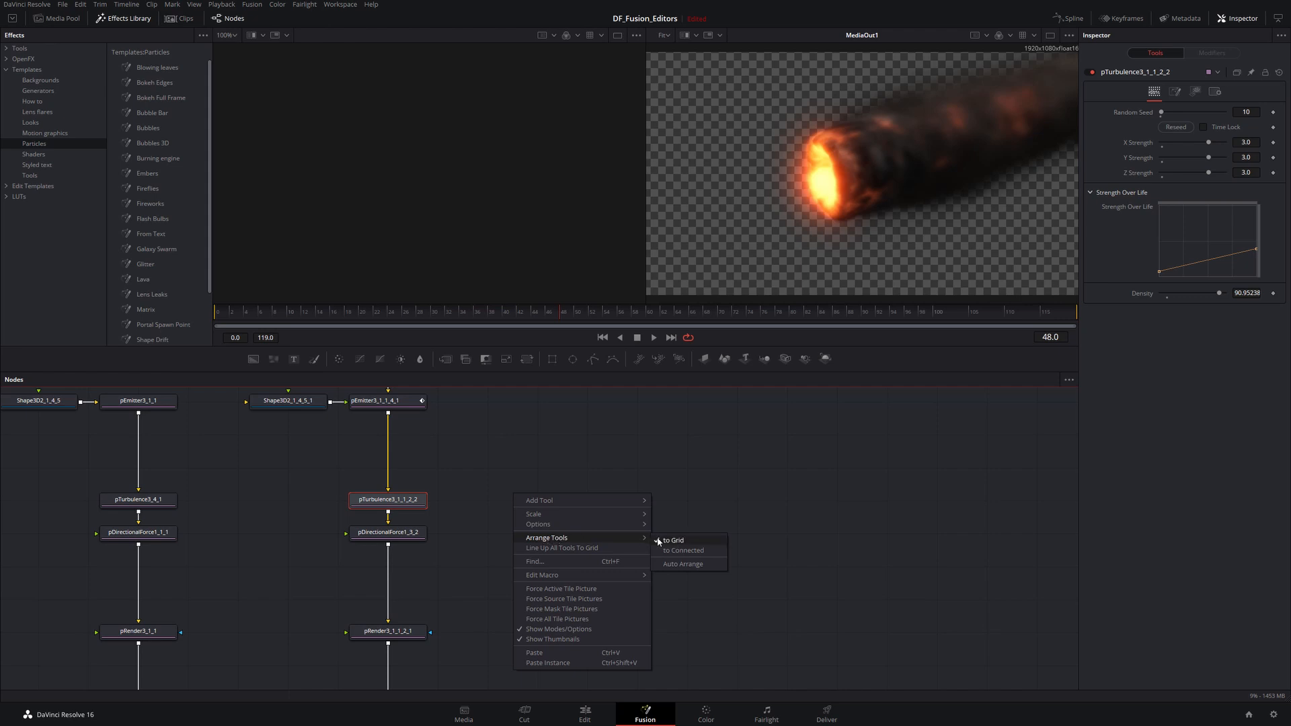
left_click(678, 544)
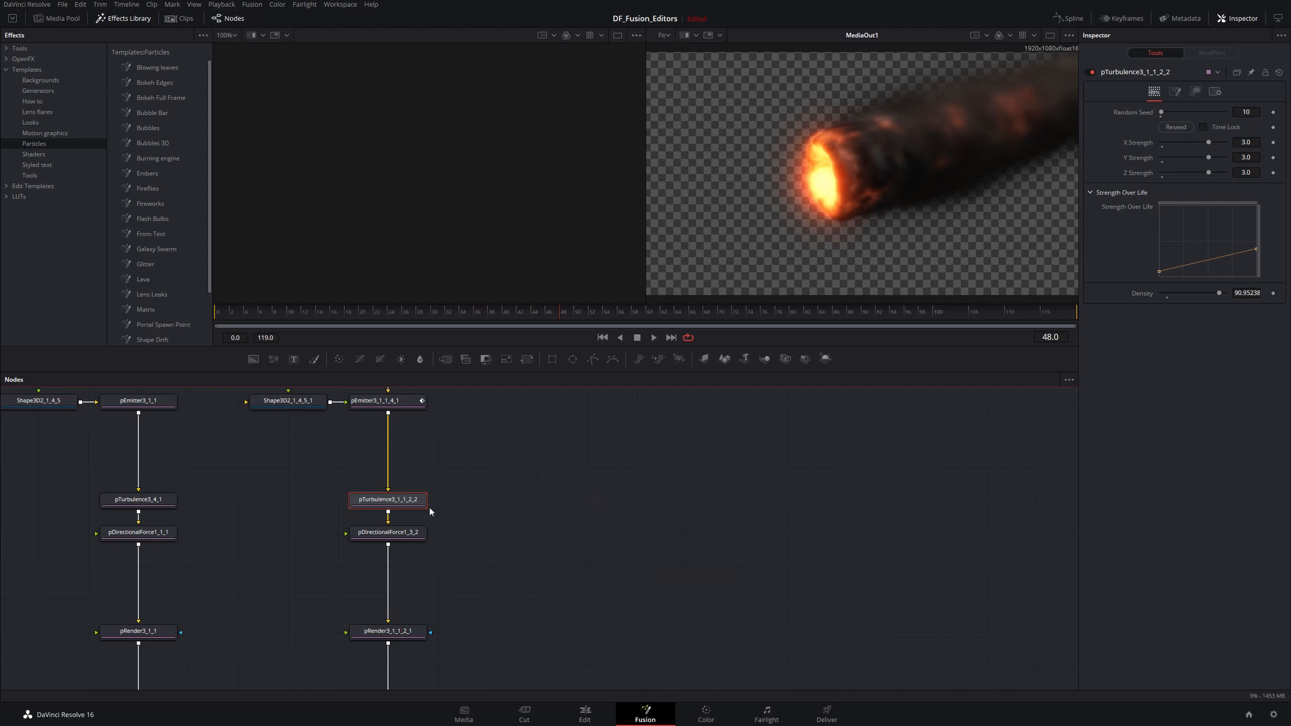
- Move the pTurbulence3_1_1_2_2 node to the right and the pDirectionalForce1_3_2 node to the left
left_click_drag(378, 504, 481, 486)
left_click_drag(335, 475, 325, 473)
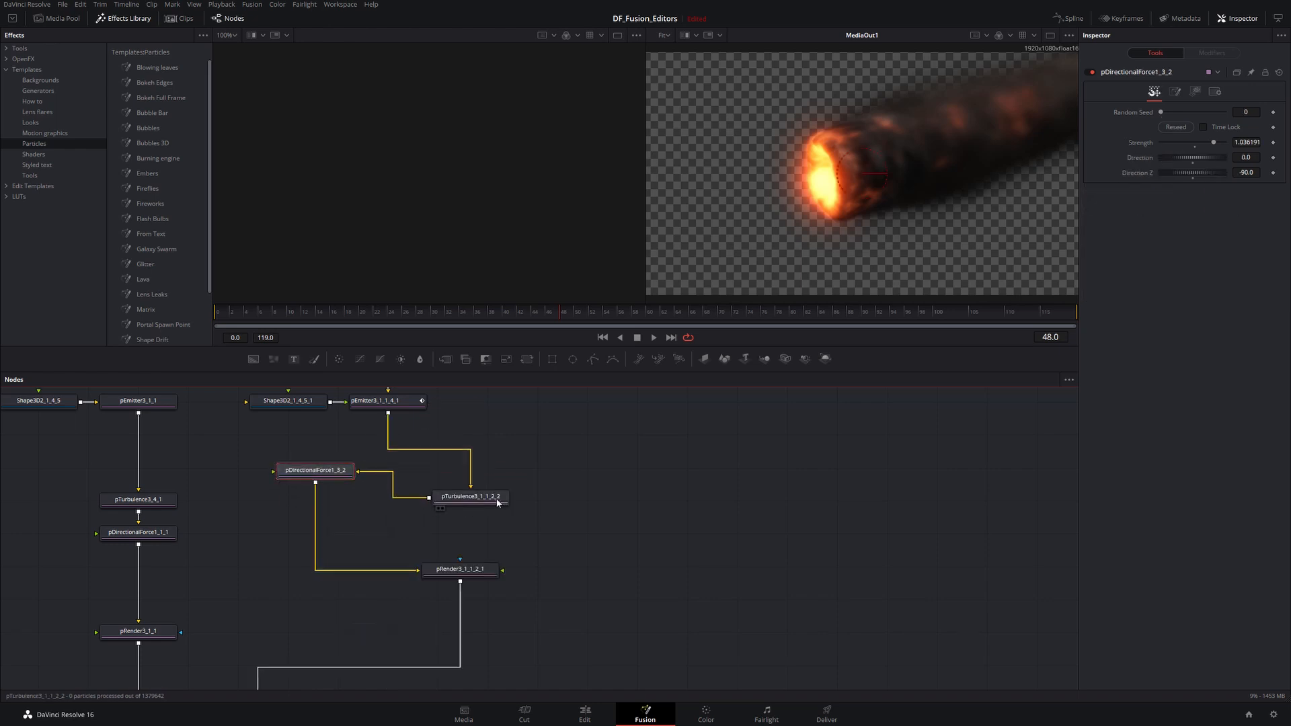
- Reposition the pTurbulence3_1_1_2_2 and pRender3_1_1_2_1 nodes, then line up all tools to the grid
mouse_move(488, 501)
left_mouse_down()
mouse_move(469, 518)
mouse_move(463, 503)
left_mouse_up()
left_click_drag(460, 569, 408, 573)
right_click(538, 546)
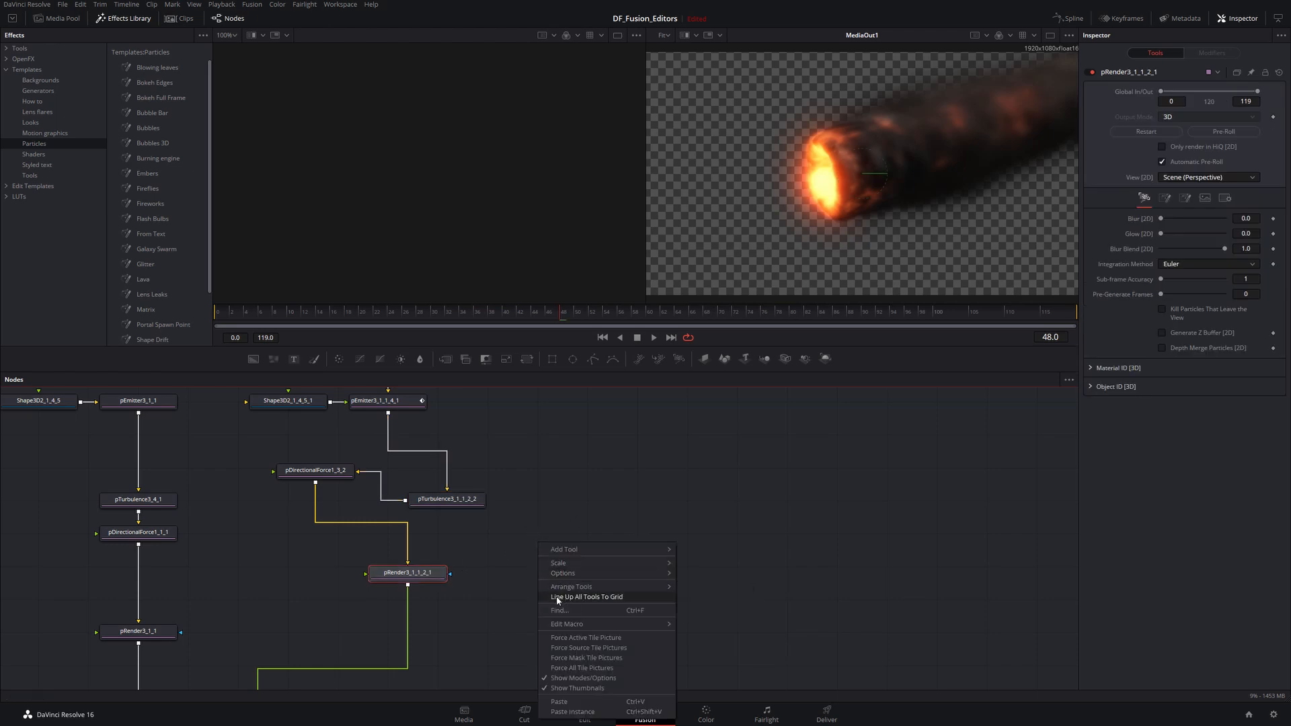
left_click(593, 597)
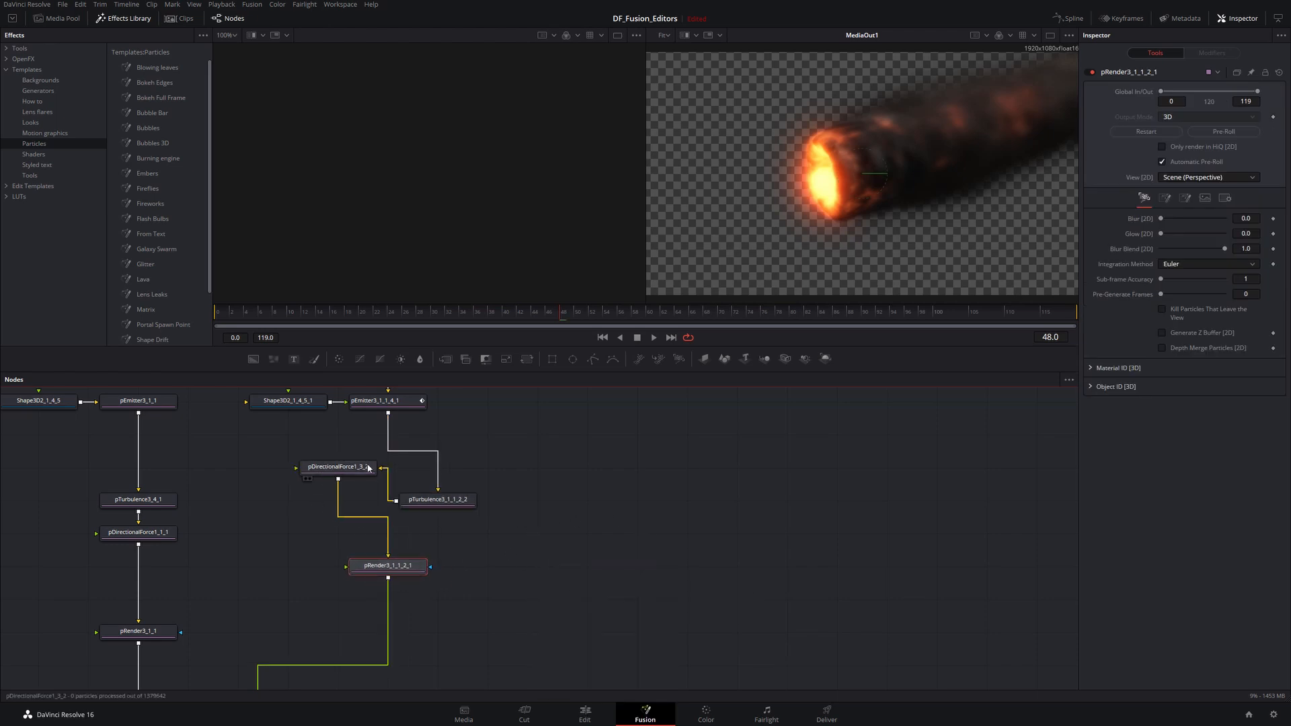
- Set tool arrangement to snap to connected nodes and reposition the pTurbulence3_1_1_2_2 and pDirectionalForce1_3_2 nodes
right_click(611, 515)
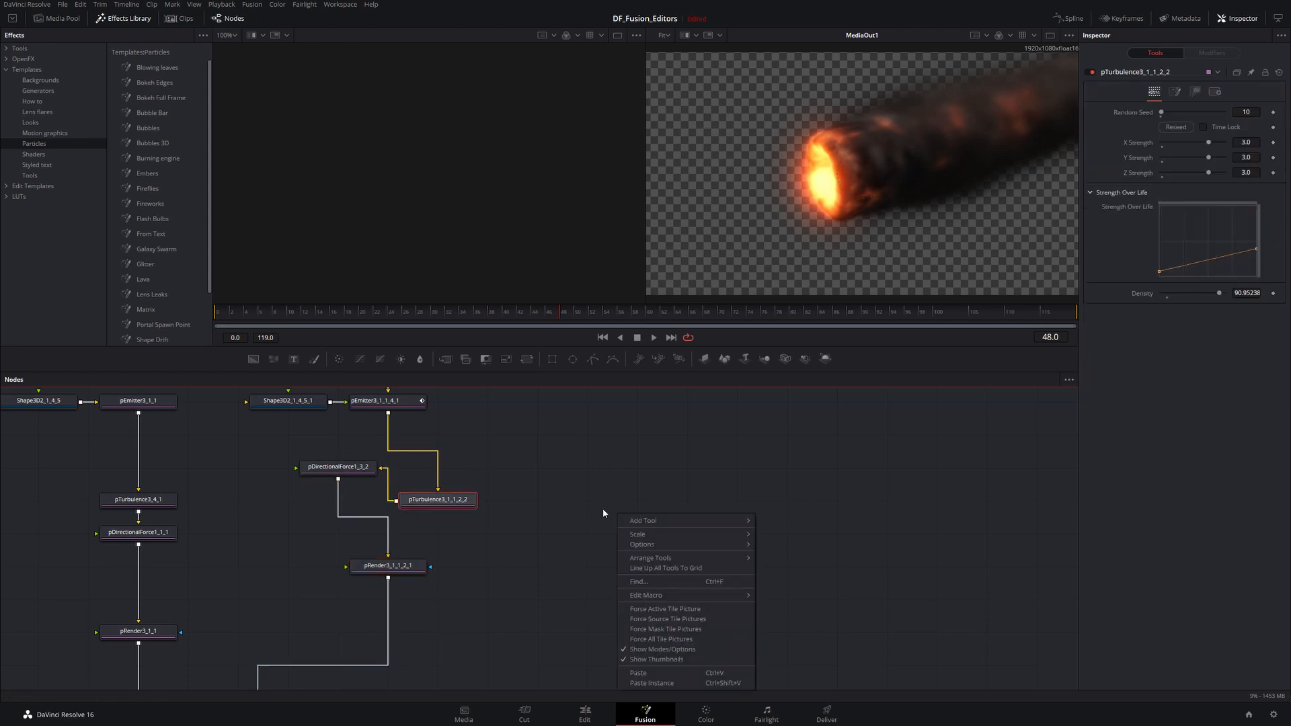
mouse_move(672, 558)
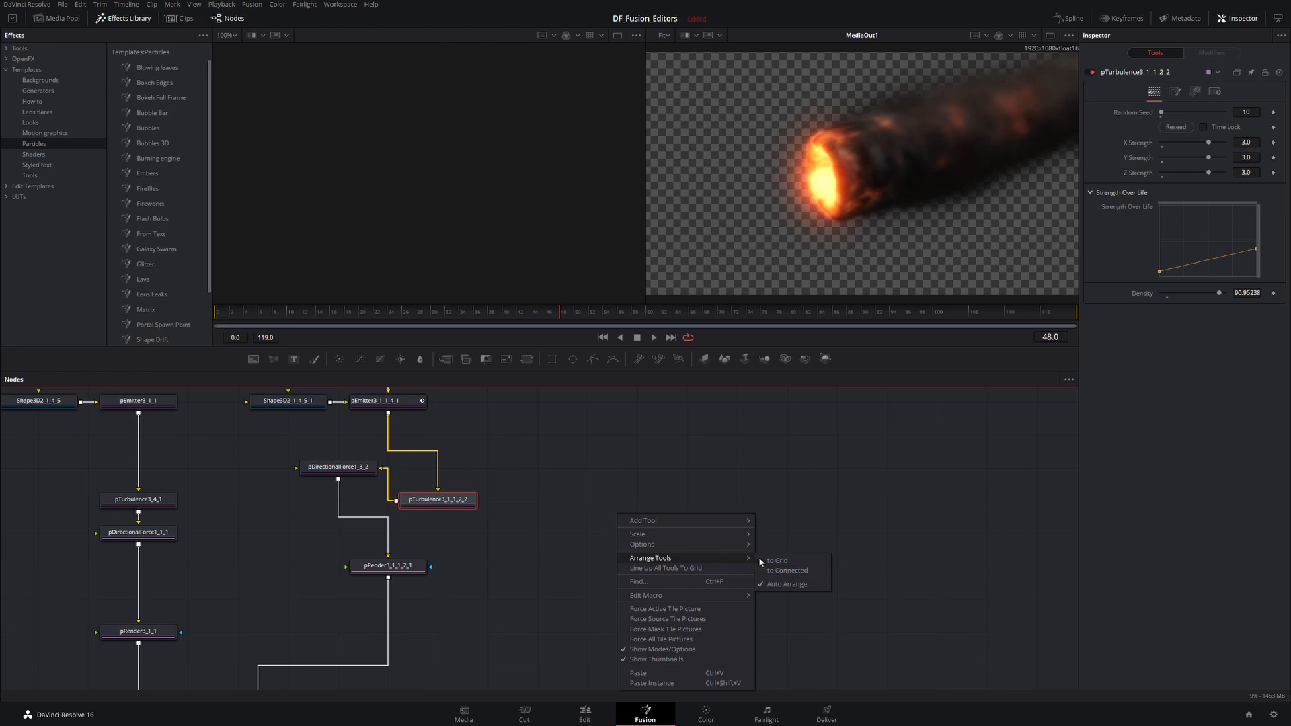
left_click(780, 572)
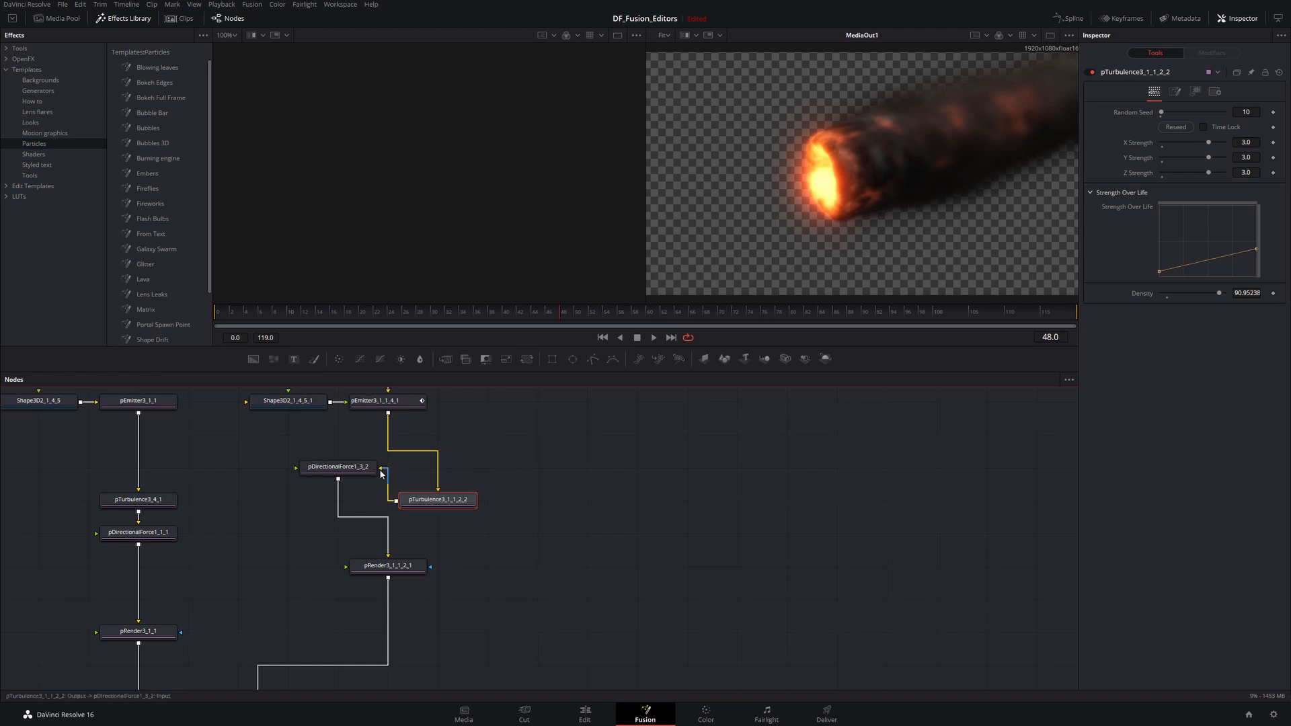
left_click_drag(415, 504, 506, 474)
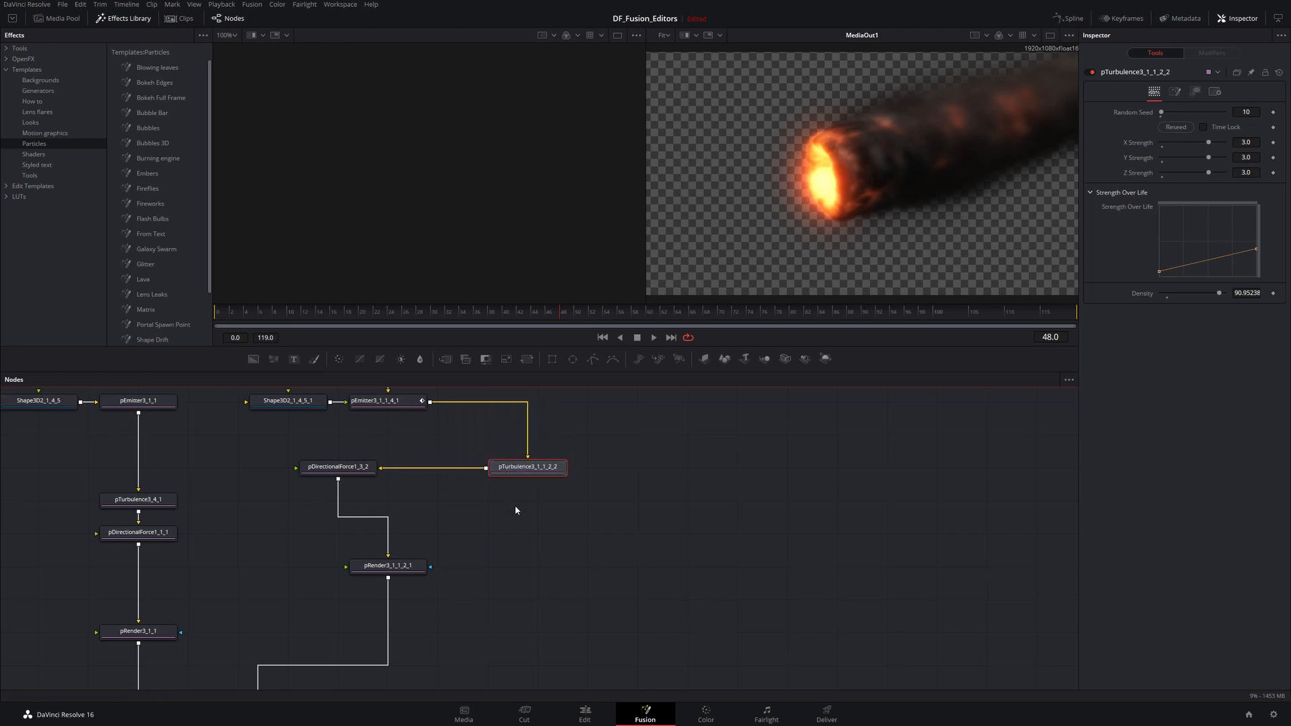
left_click_drag(338, 467, 388, 500)
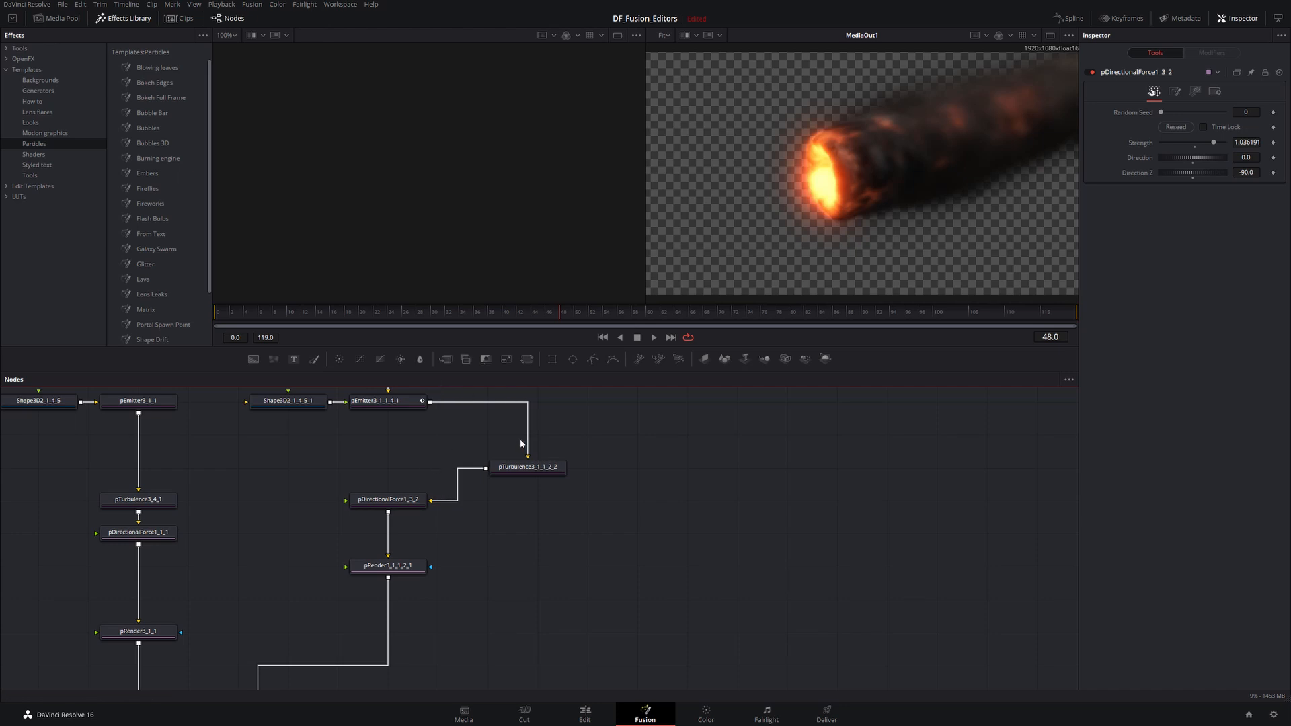
- Switch the node editor's pipe display to Direct Pipes through the Options settings
right_click(644, 446)
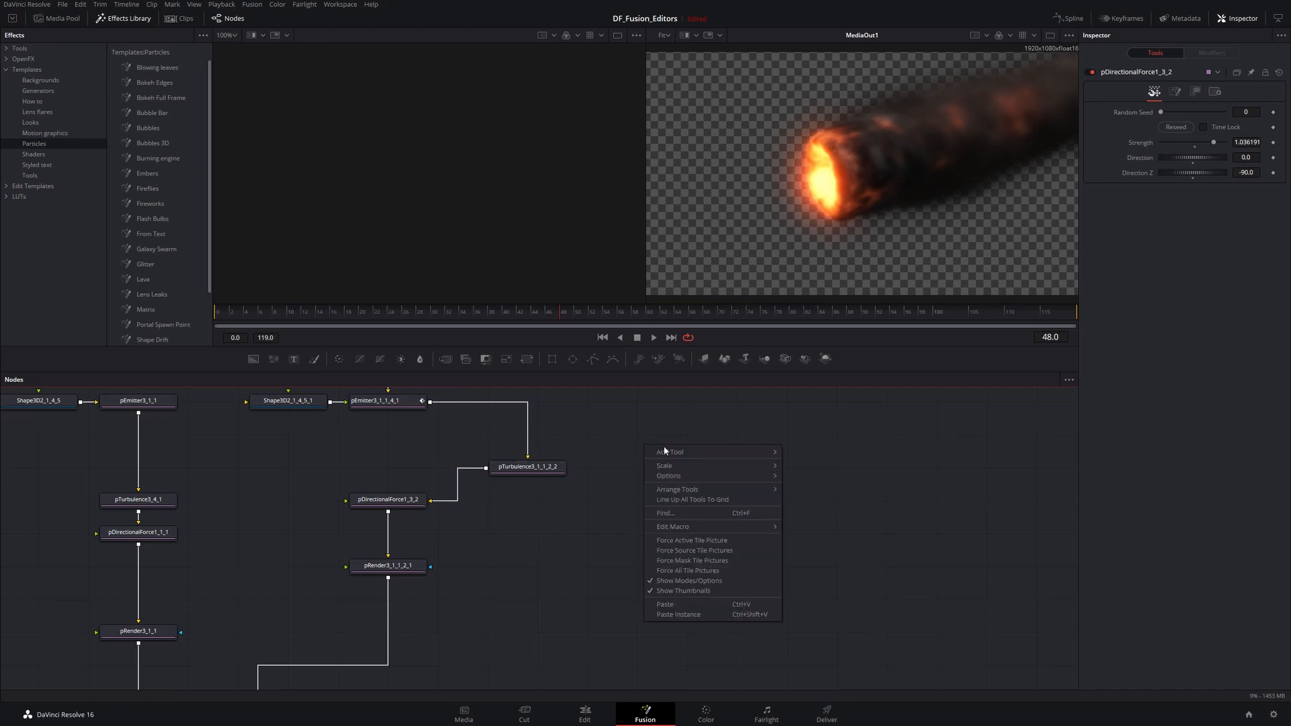
mouse_move(687, 476)
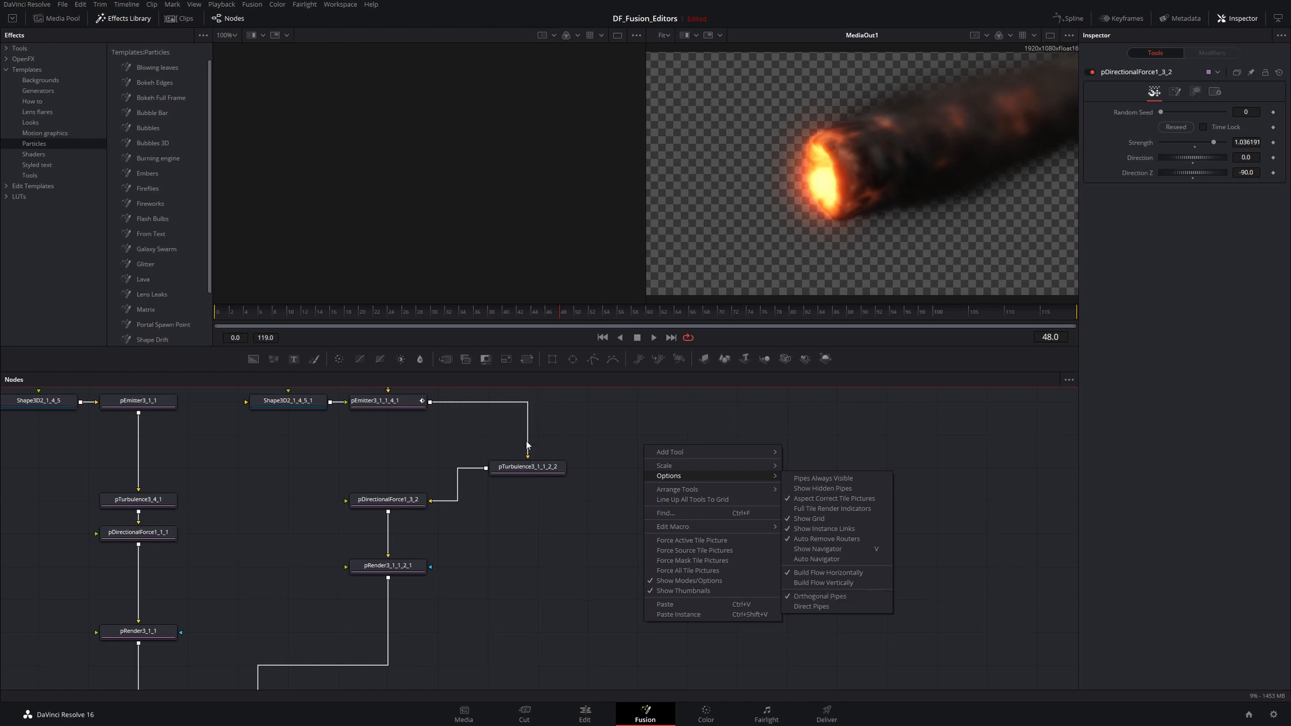
right_click(657, 510)
mouse_move(696, 539)
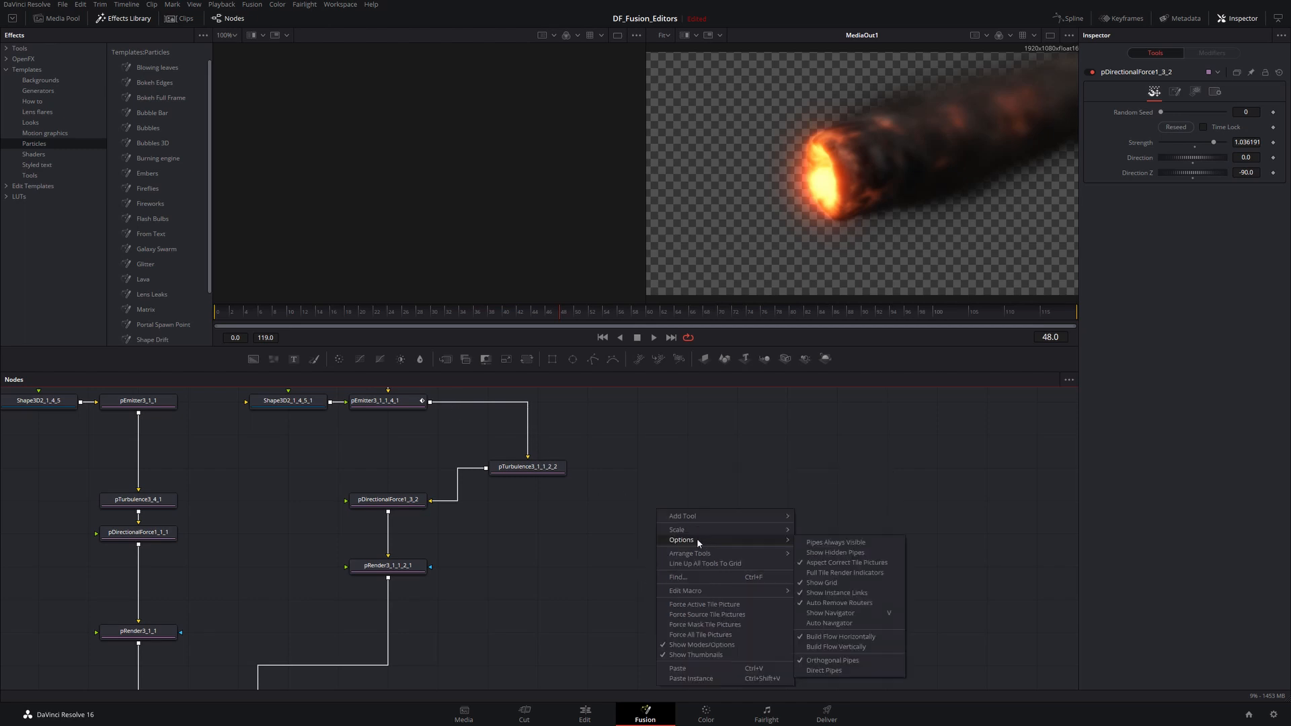
left_click(828, 671)
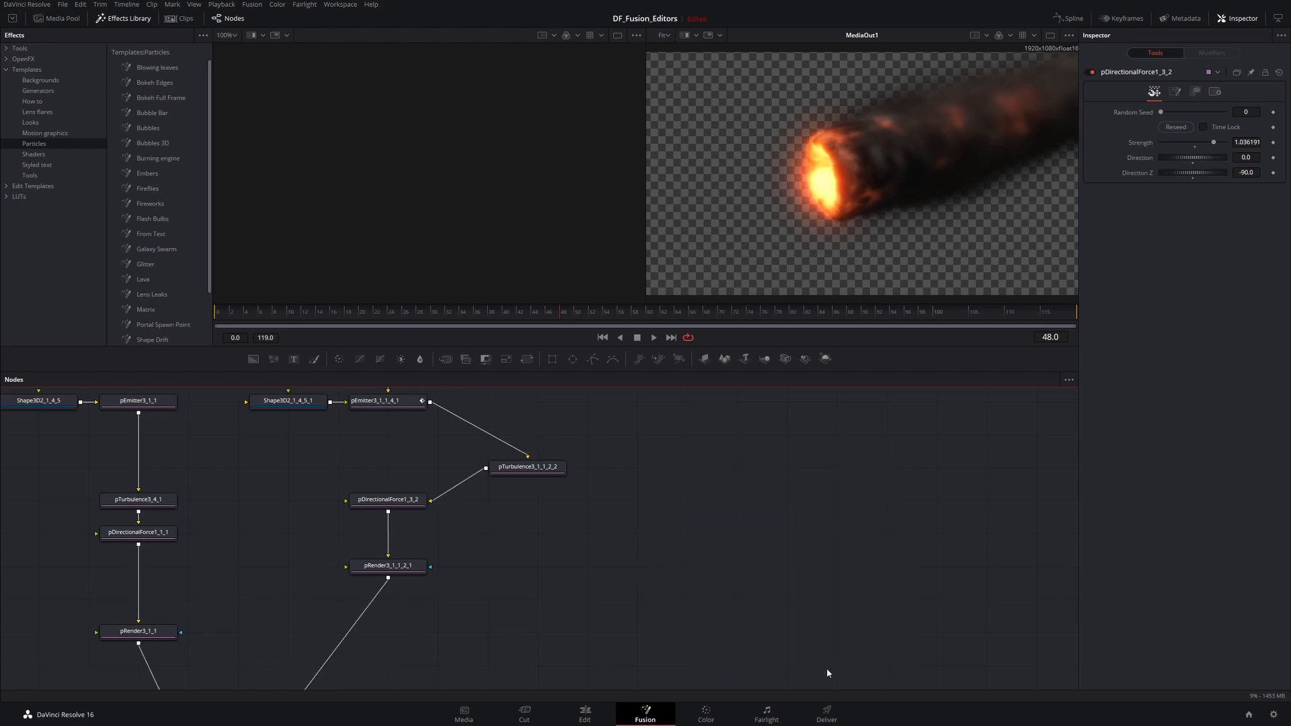
- Switch the node editor's pipes back to Orthogonal Pipes through the Options settings
left_click_drag(305, 502, 567, 421)
scroll(498, 536, "down", 2)
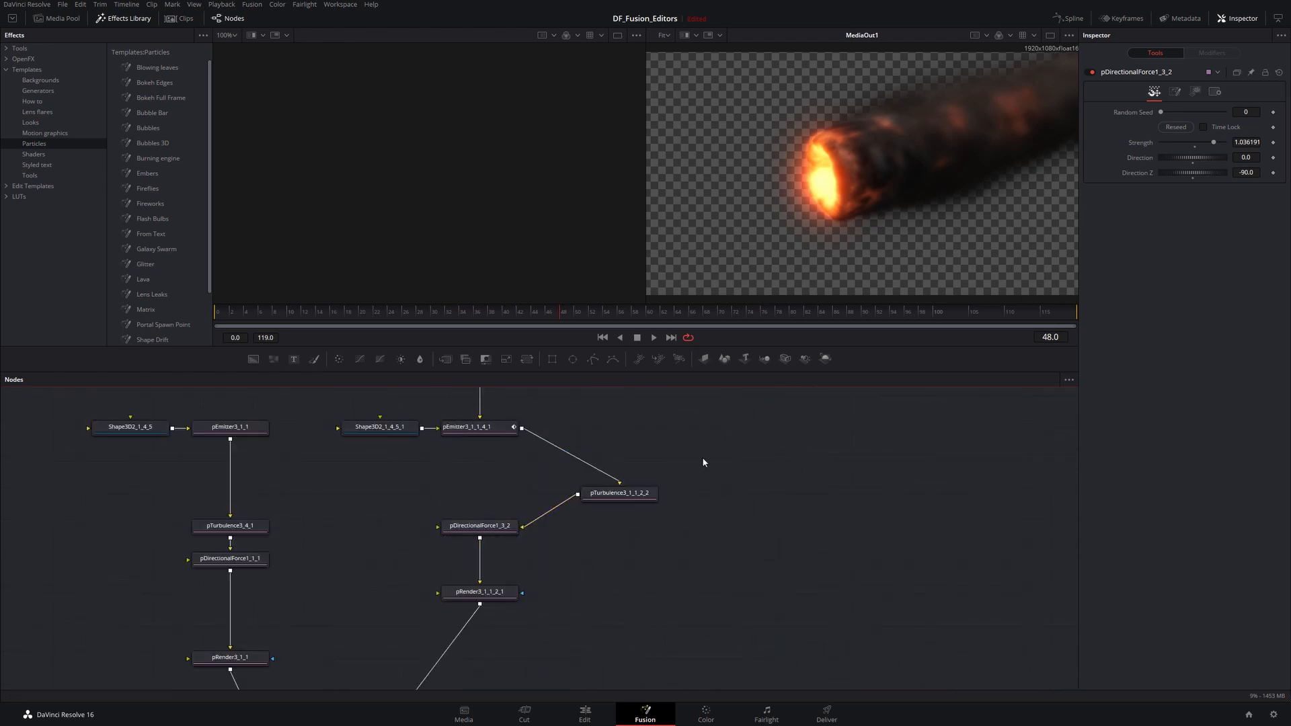
right_click(747, 469)
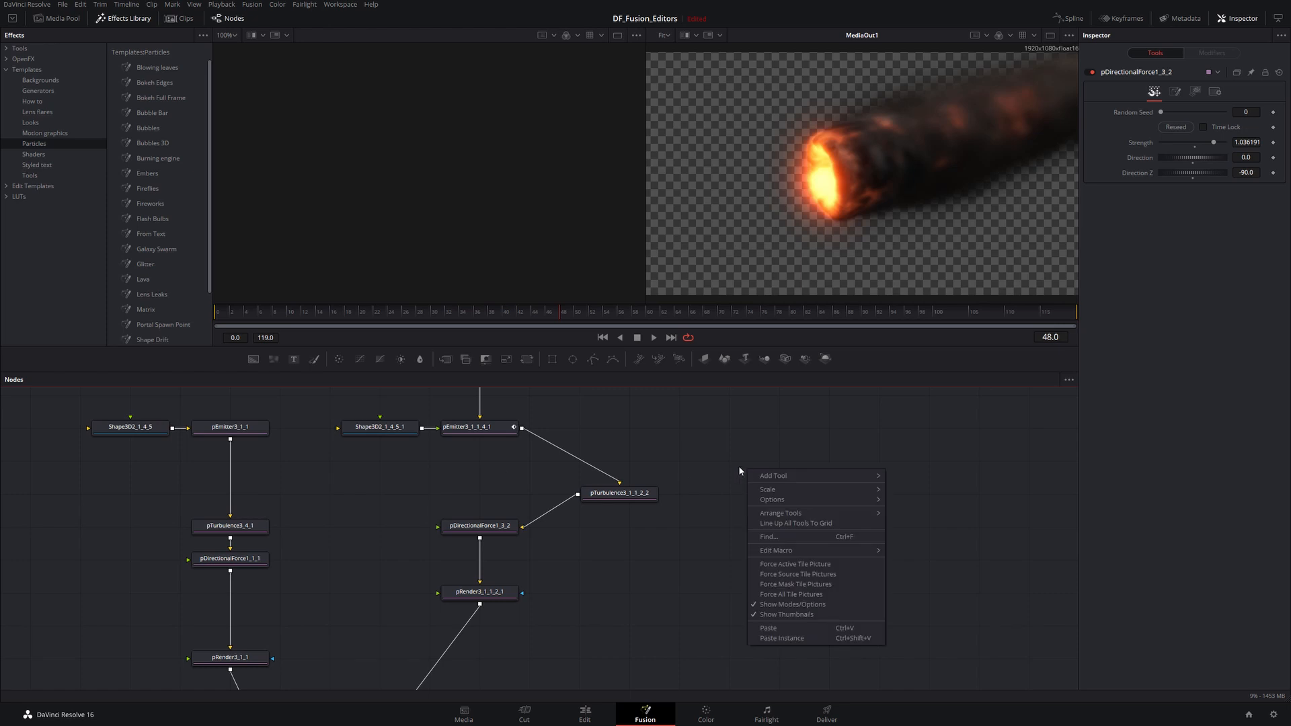
mouse_move(792, 500)
left_click(916, 620)
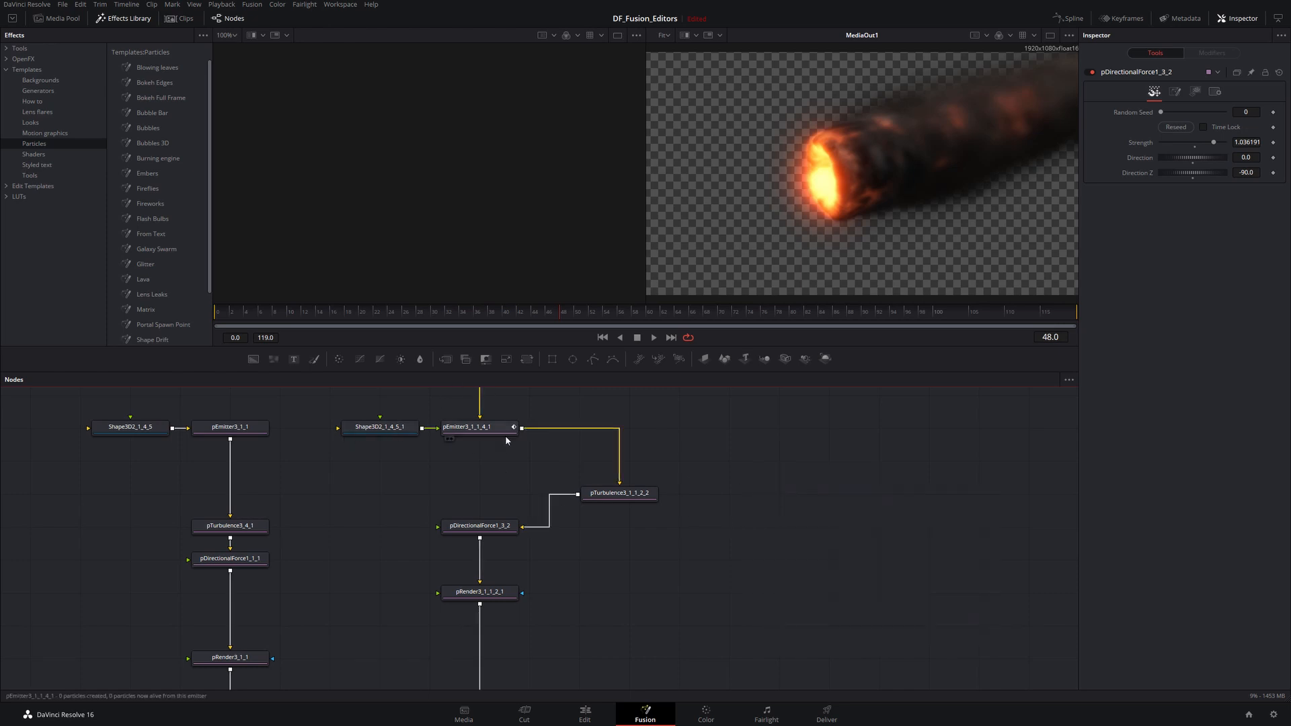
- Turn on the node editor's Auto Navigator through the Options settings
right_click(885, 472)
mouse_move(918, 499)
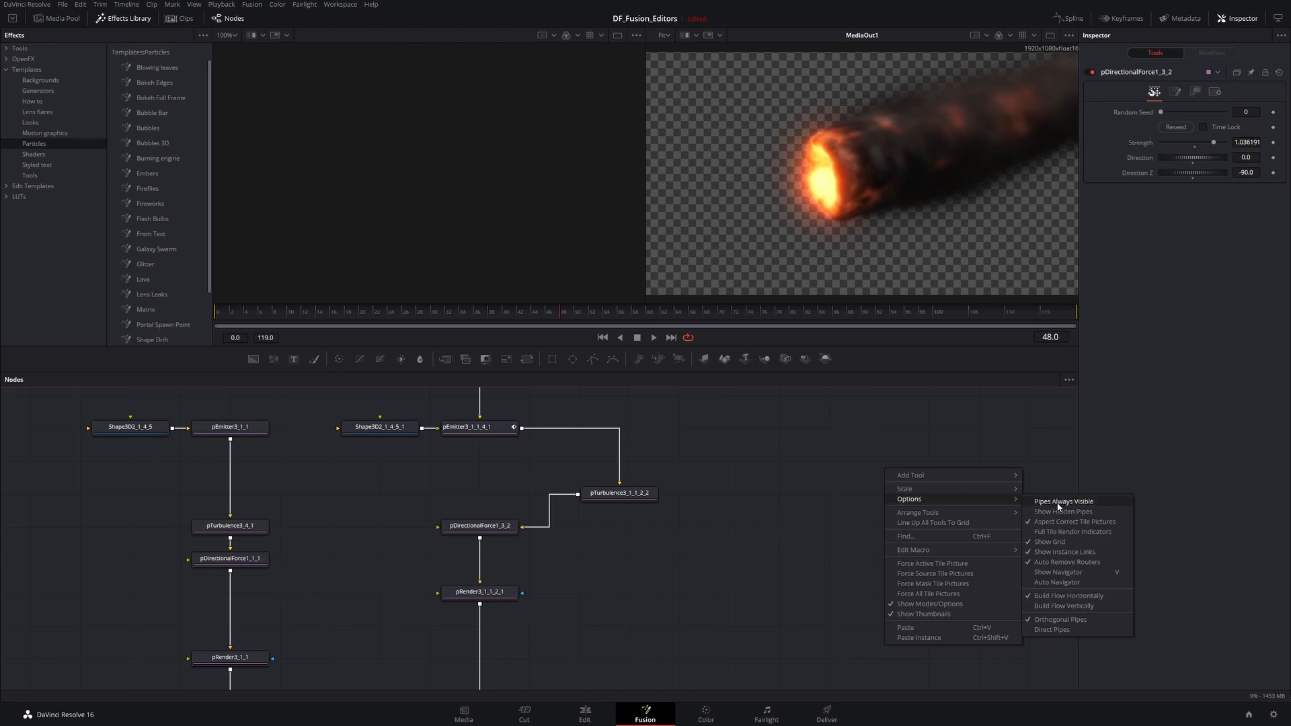
left_click(1061, 582)
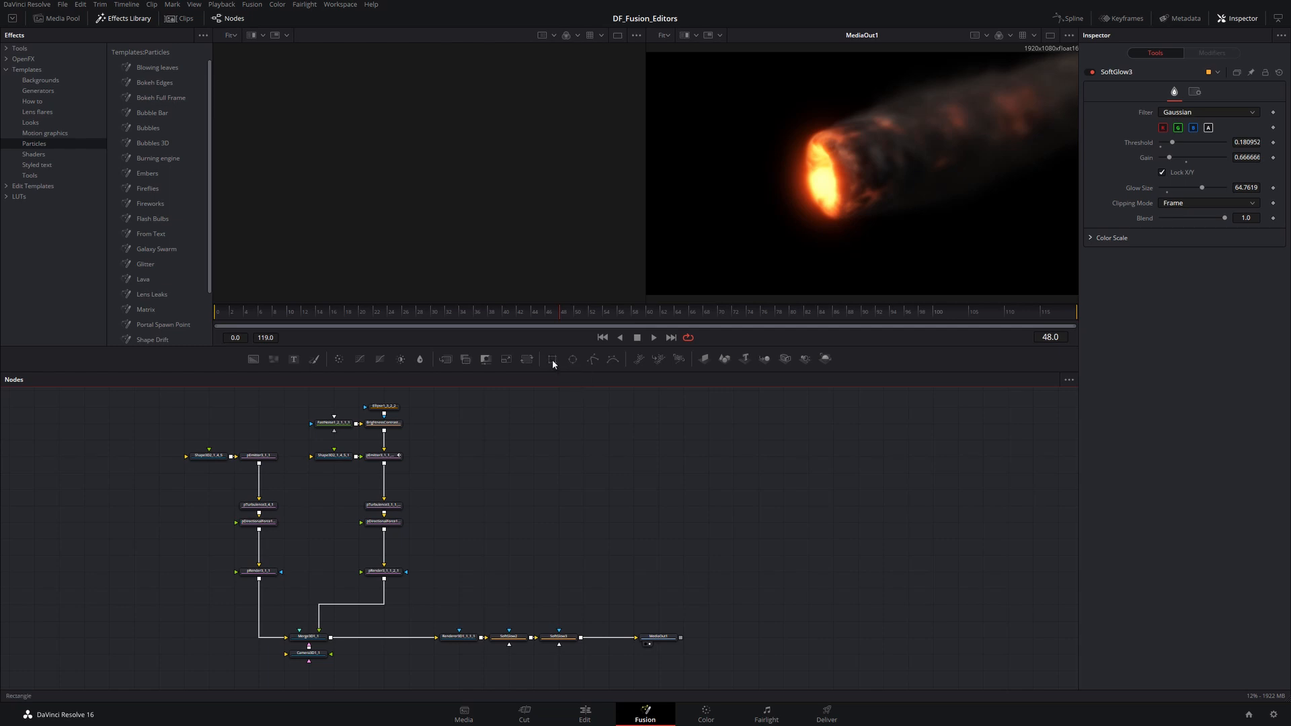
- Add a Rectangle node and delete it, then try replacing SoftGlow3 with a Rectangle and cancel the replacement
left_click_drag(552, 364, 554, 448)
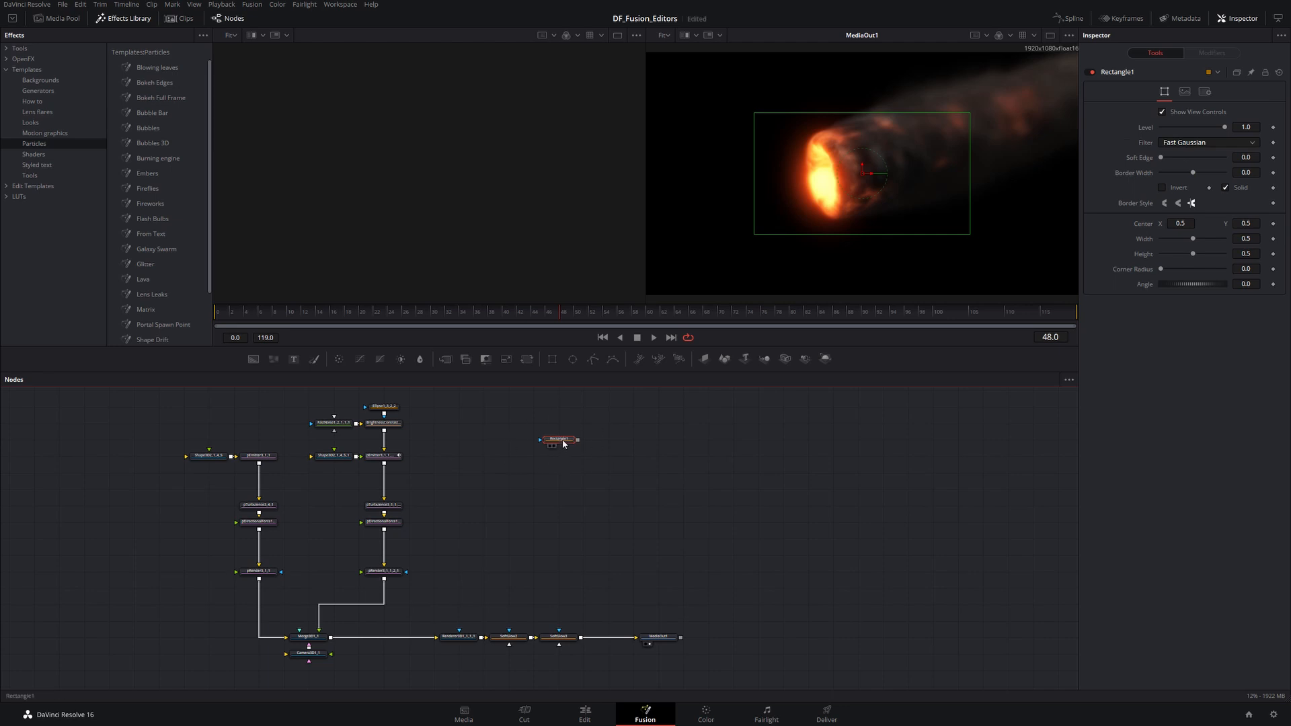
key("Delete")
scroll(447, 425, "up", 3)
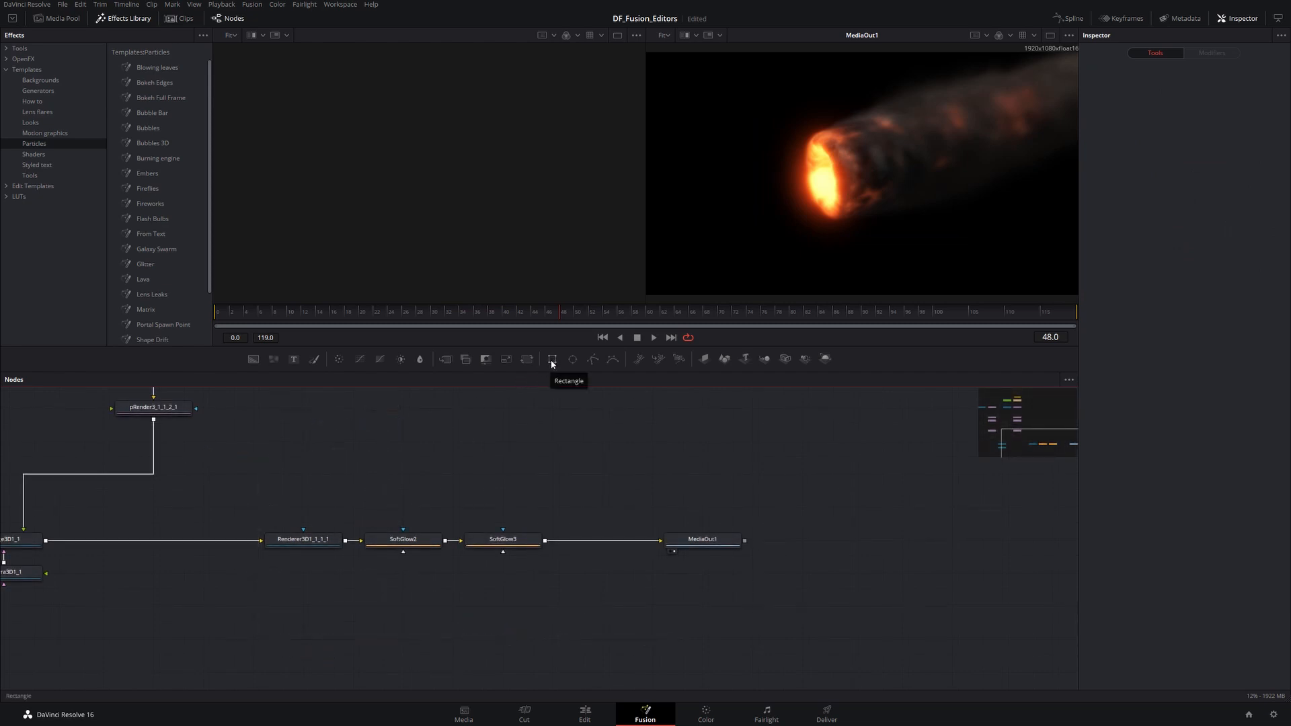
left_click_drag(550, 365, 504, 542)
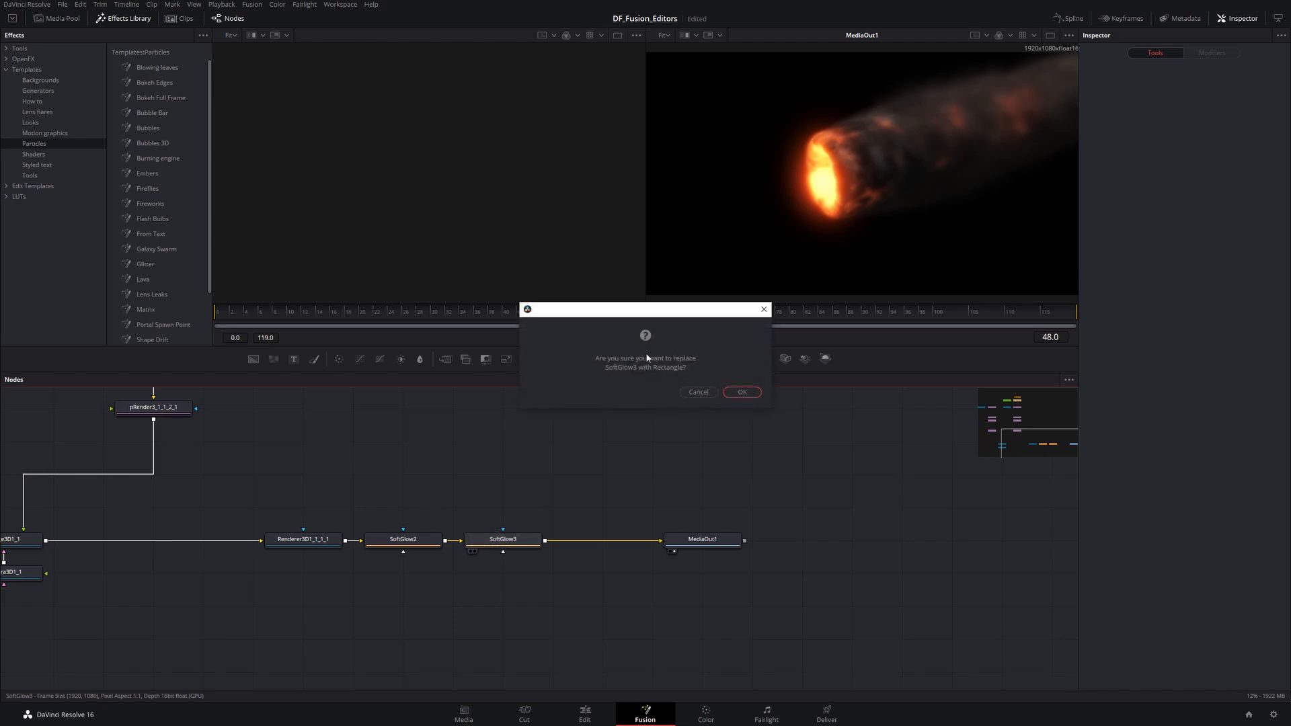
left_click(704, 393)
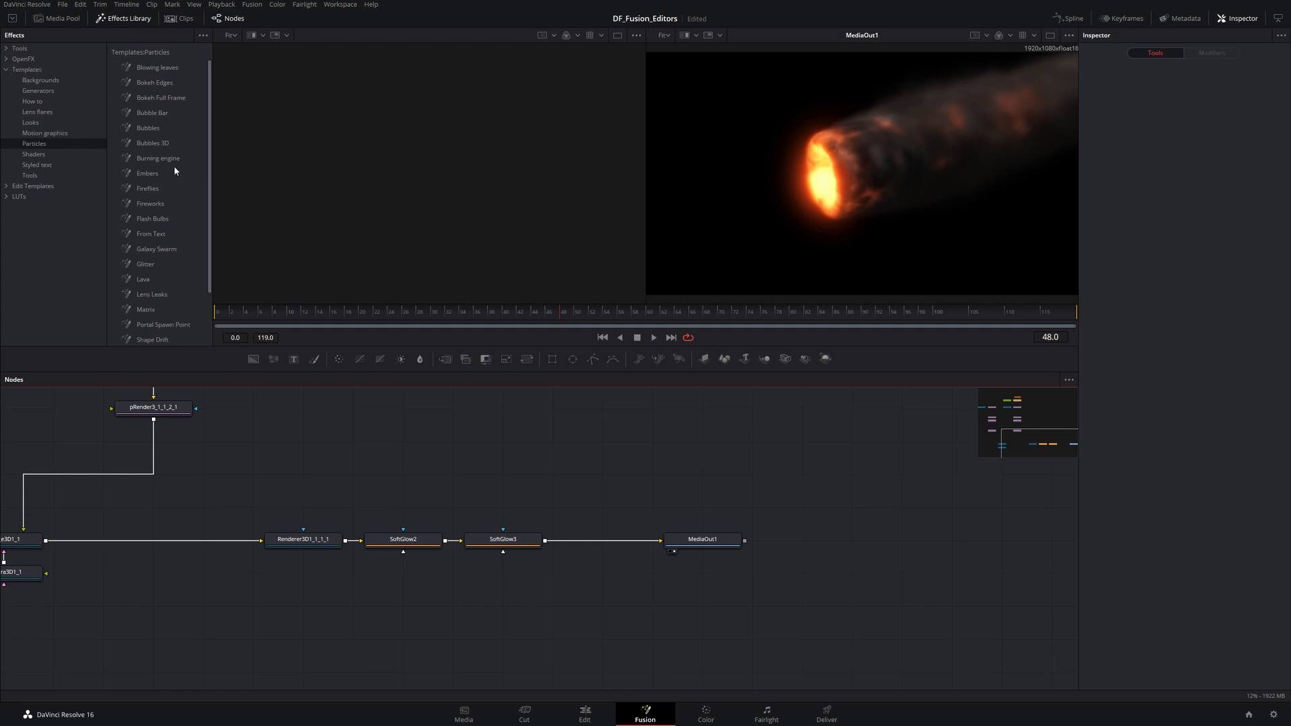
- Open the Color category of the Tools section in the effects library
left_click(8, 50)
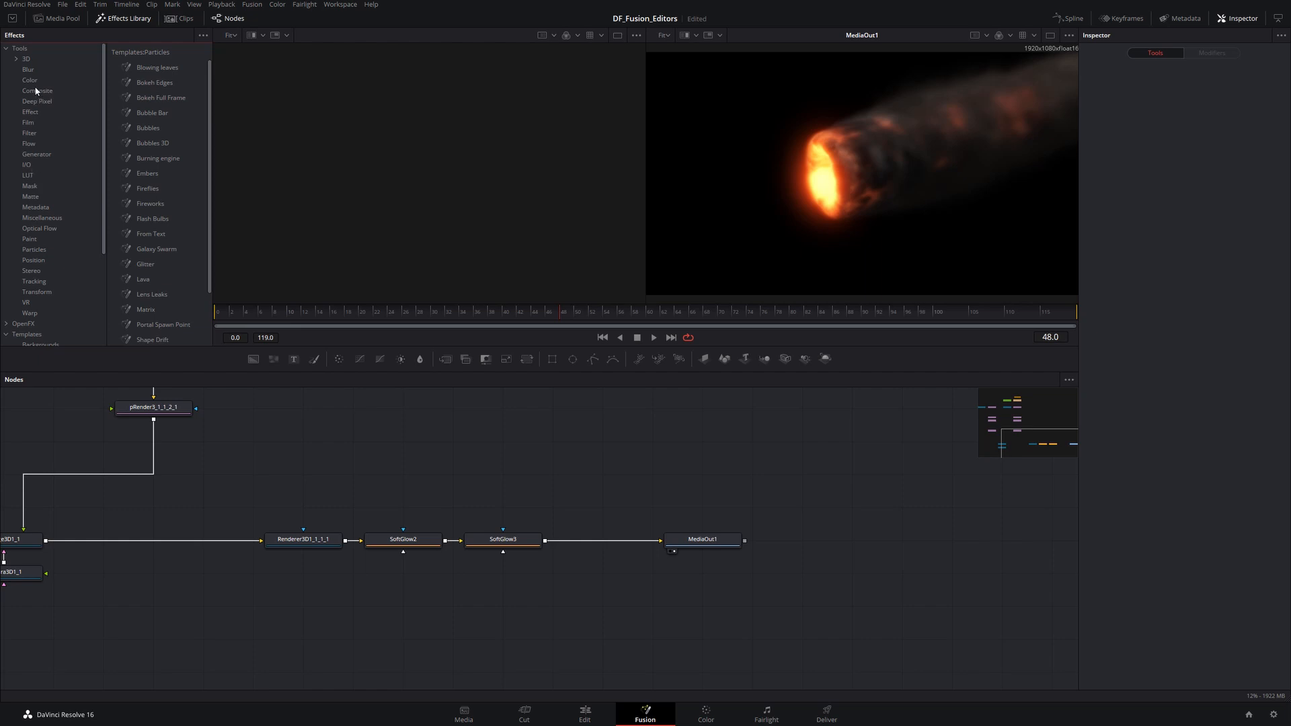
left_click(36, 91)
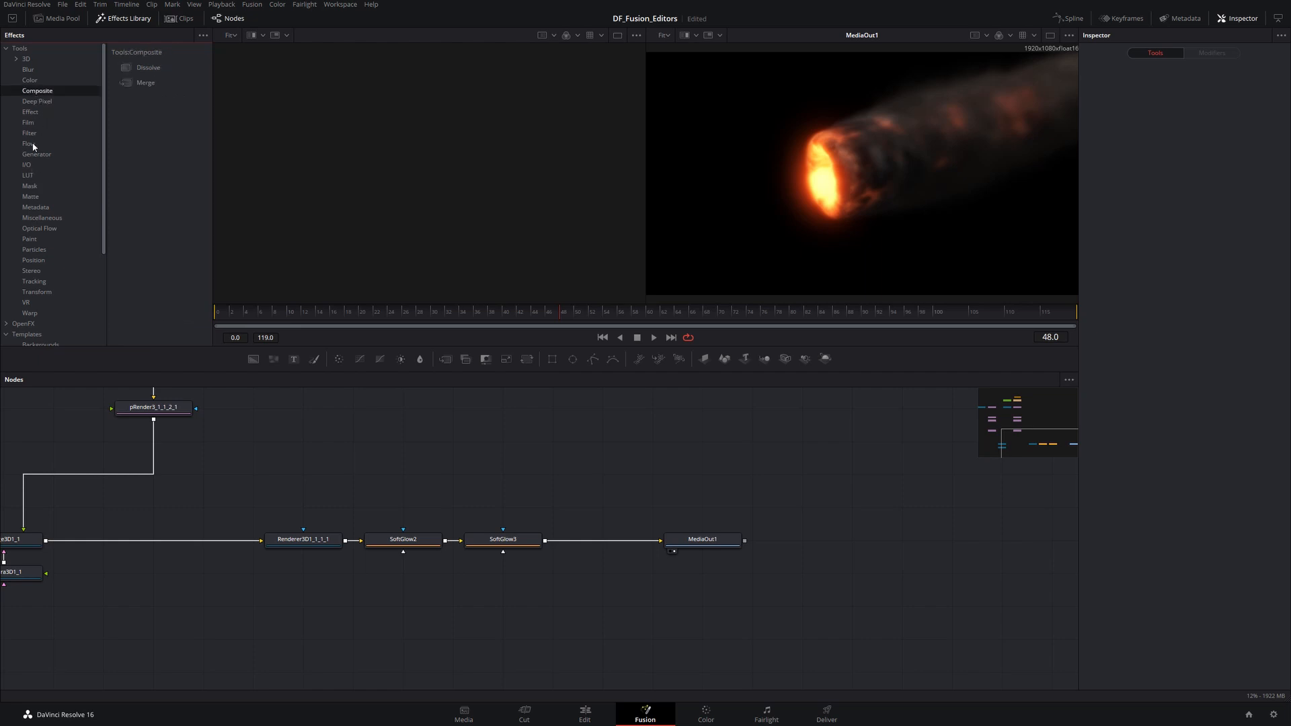
left_click(29, 81)
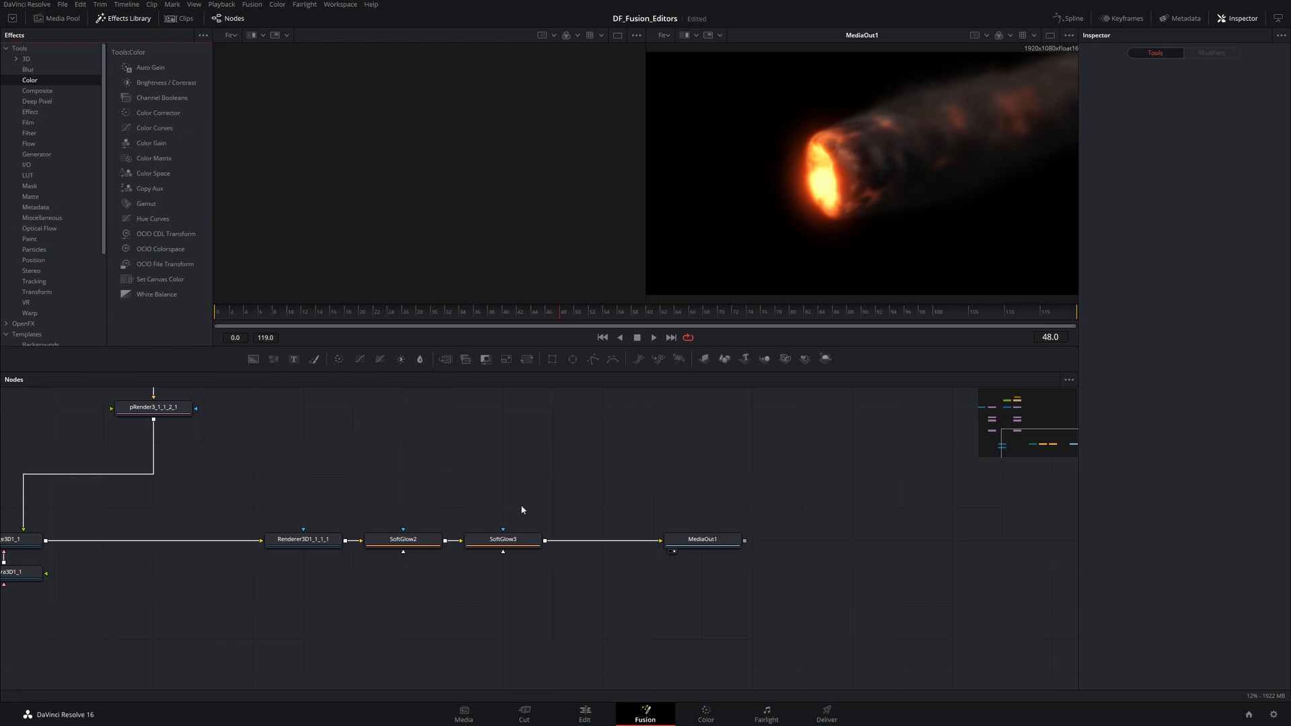
left_click(546, 458)
right_click(542, 460)
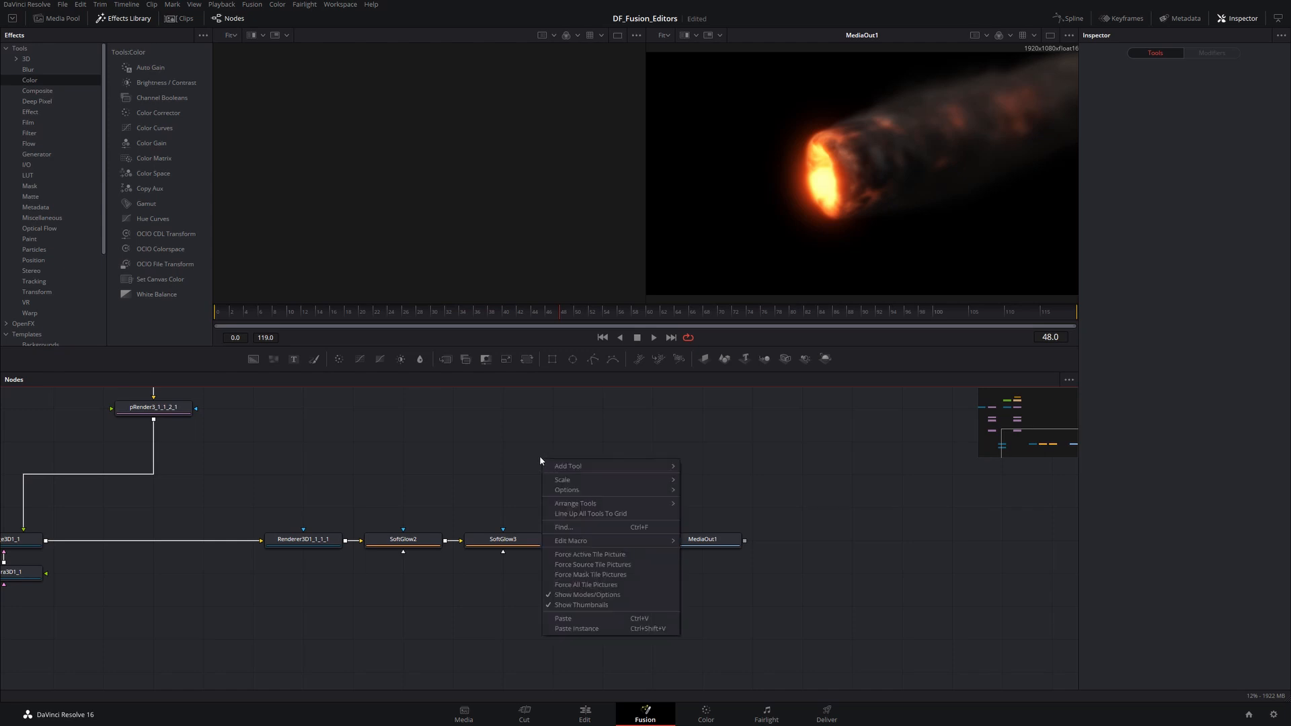
mouse_move(573, 467)
mouse_move(717, 416)
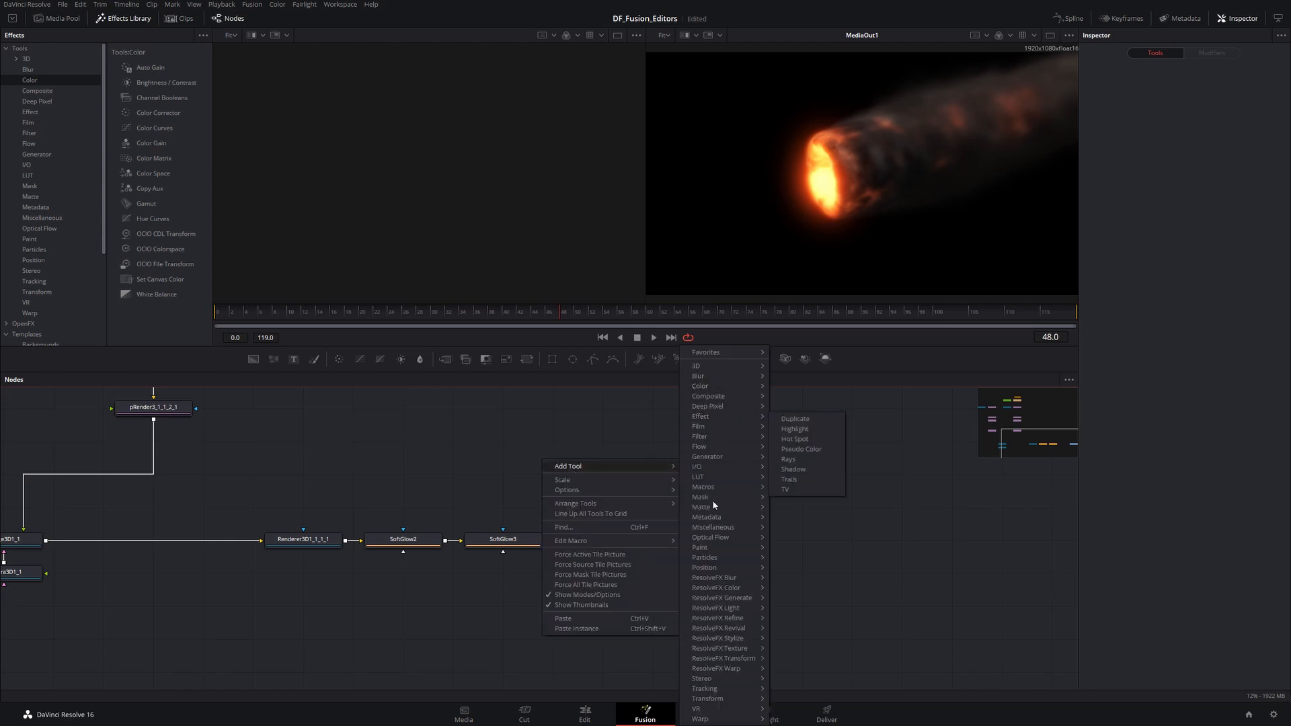
left_click(469, 427)
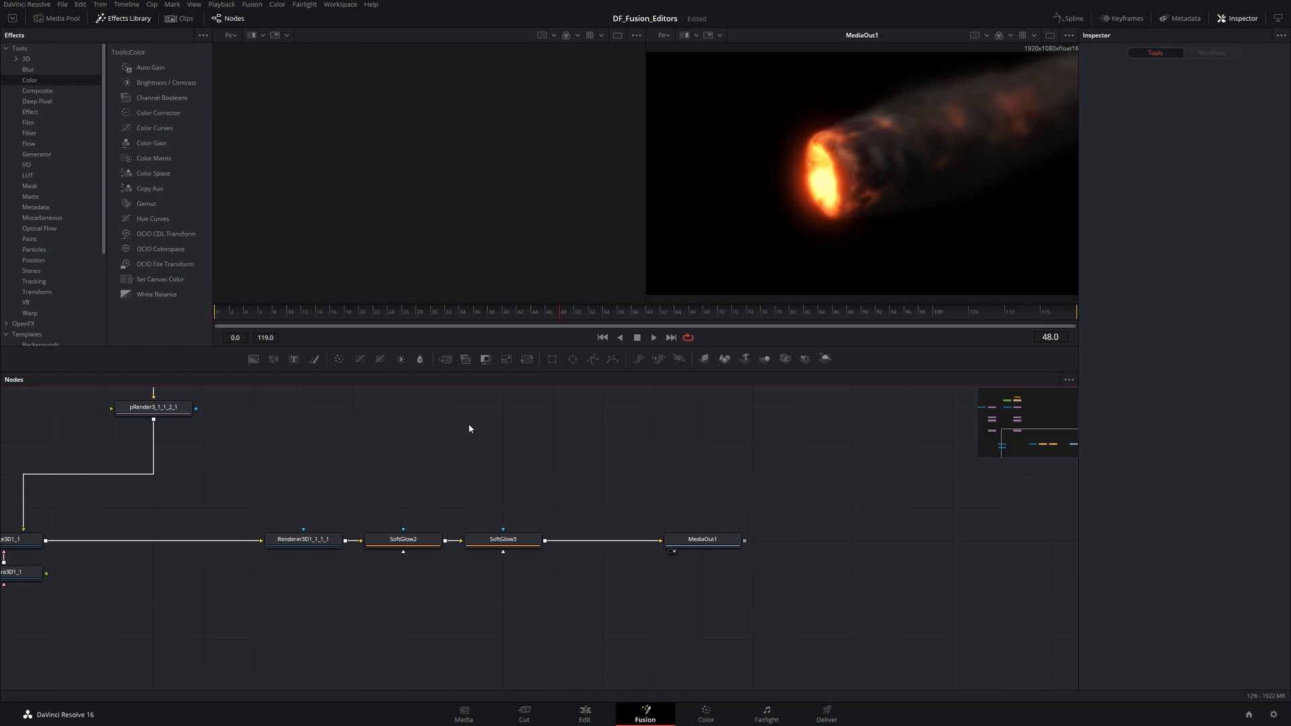
- Add a Text+ node by searching "text" in the Select Tool dialog, then delete it
key("shift+space")
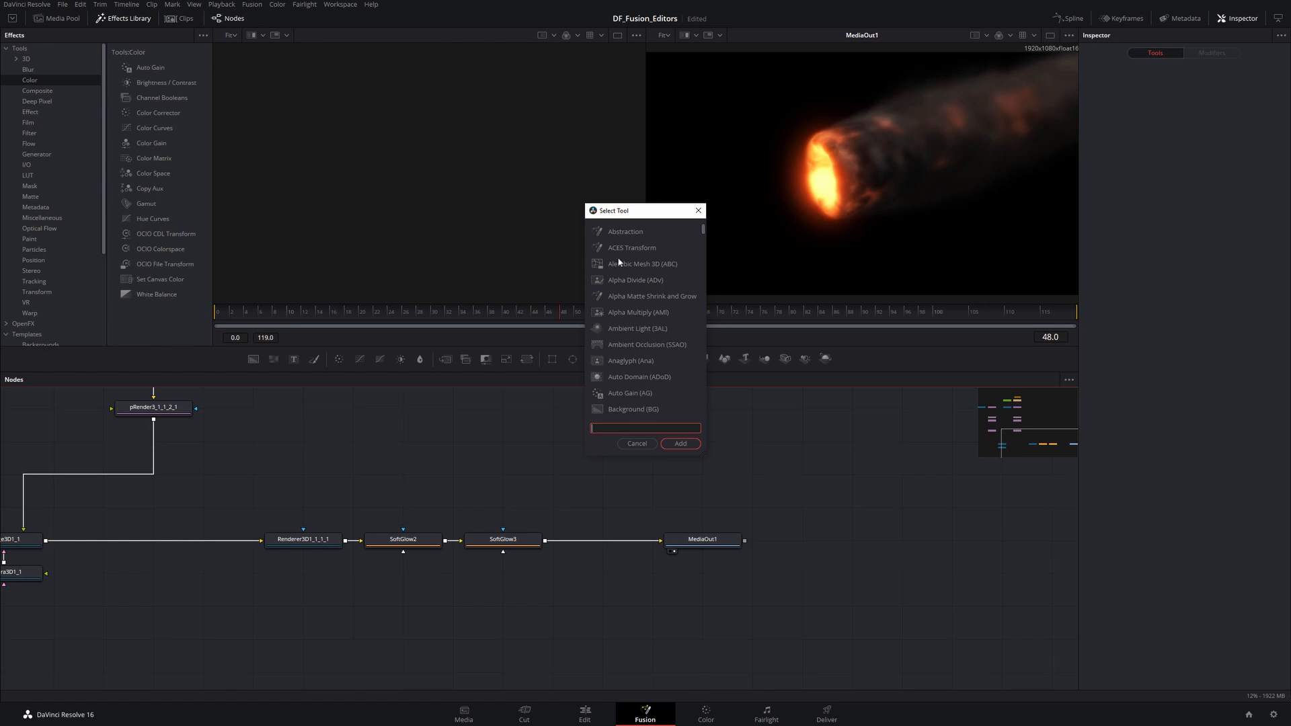
mouse_move(704, 231)
left_mouse_down()
mouse_move(705, 403)
mouse_move(703, 248)
left_mouse_up()
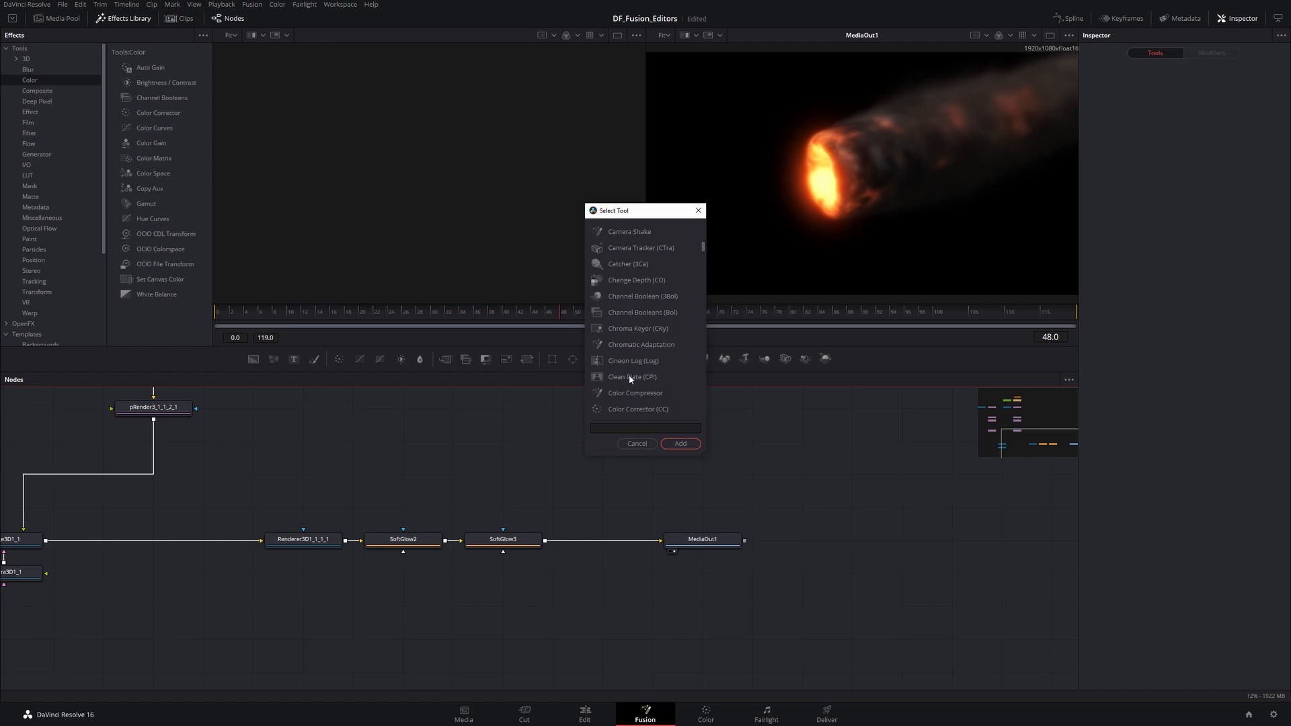
left_click(620, 423)
type("text")
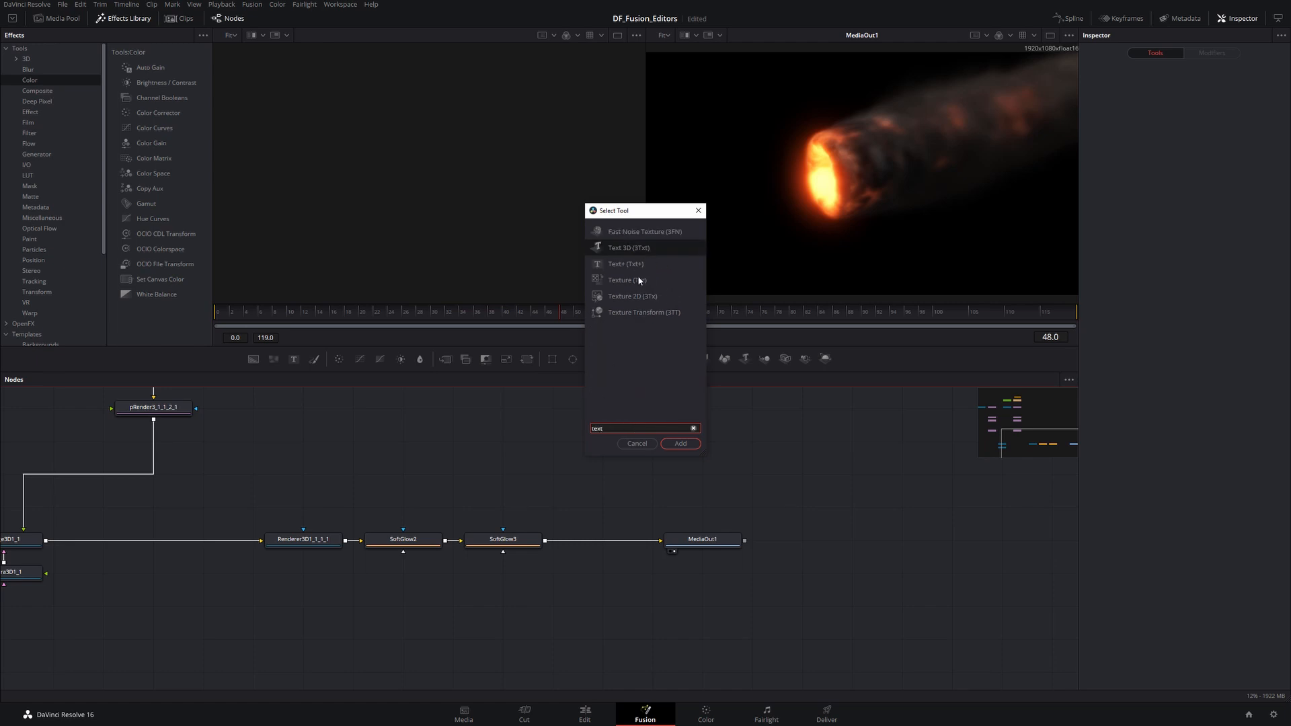
left_click(612, 263)
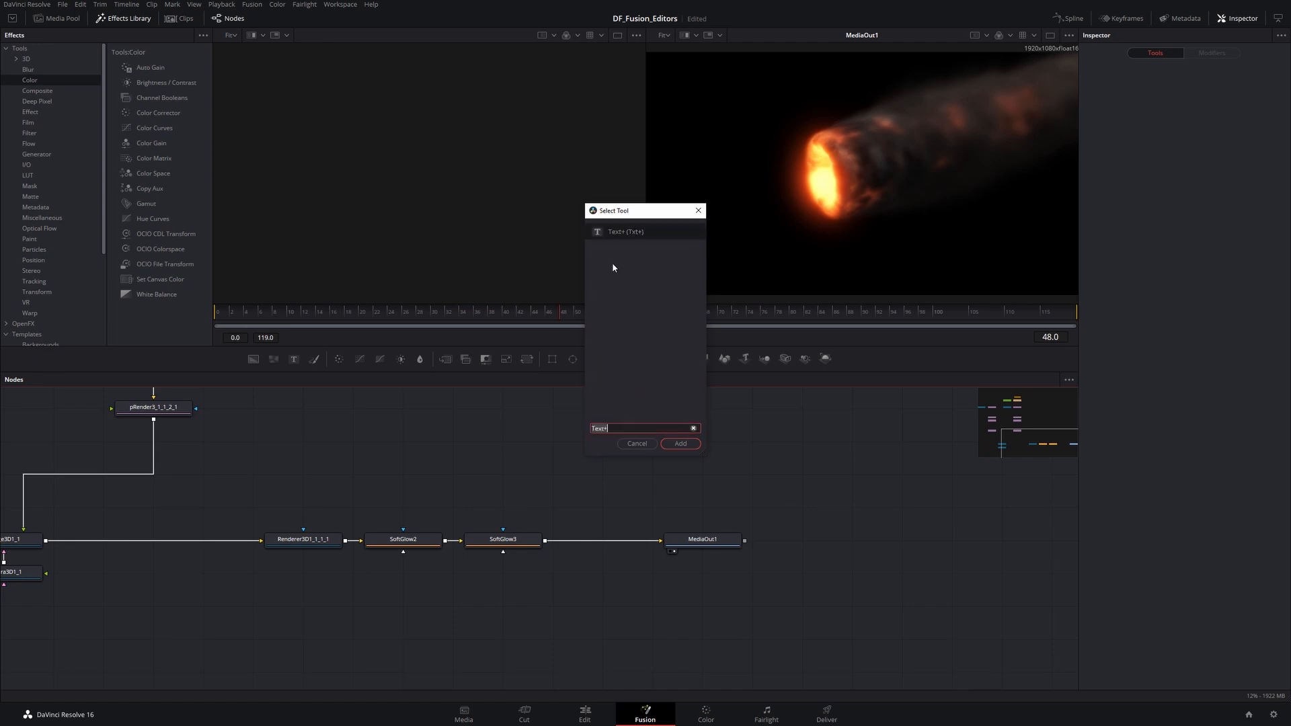
left_click(681, 444)
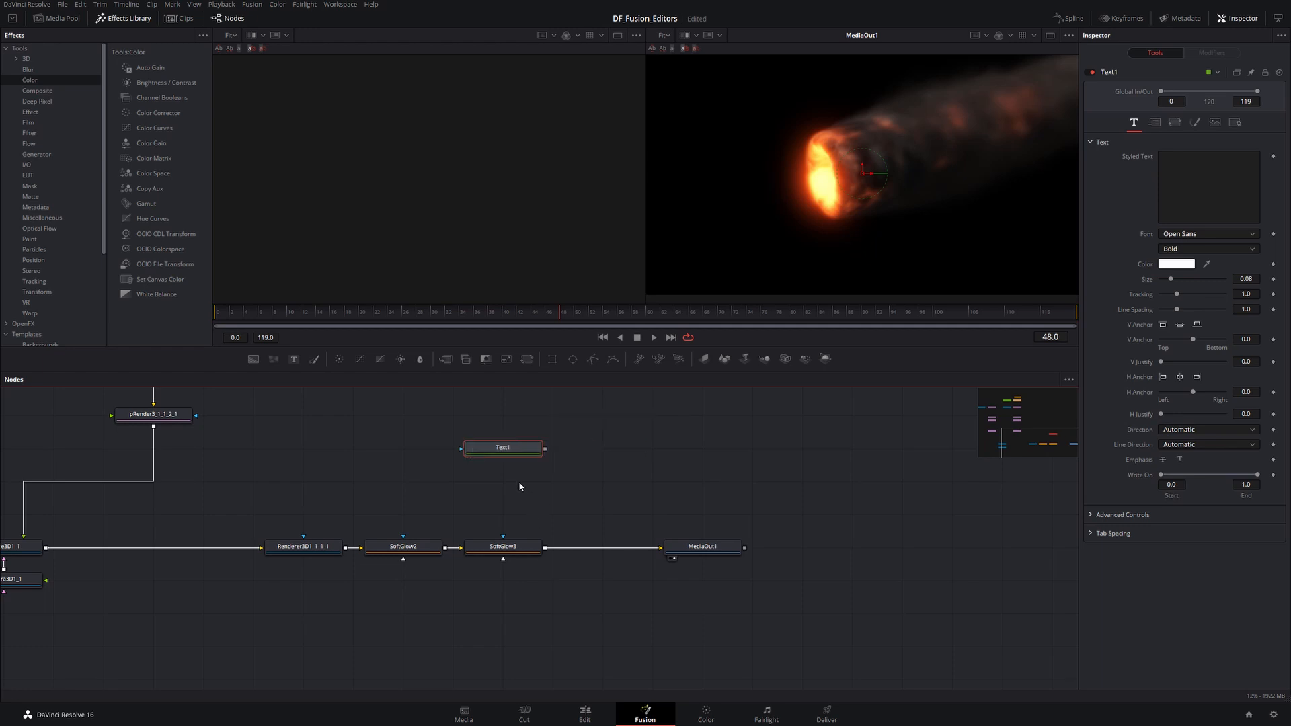
key("Delete")
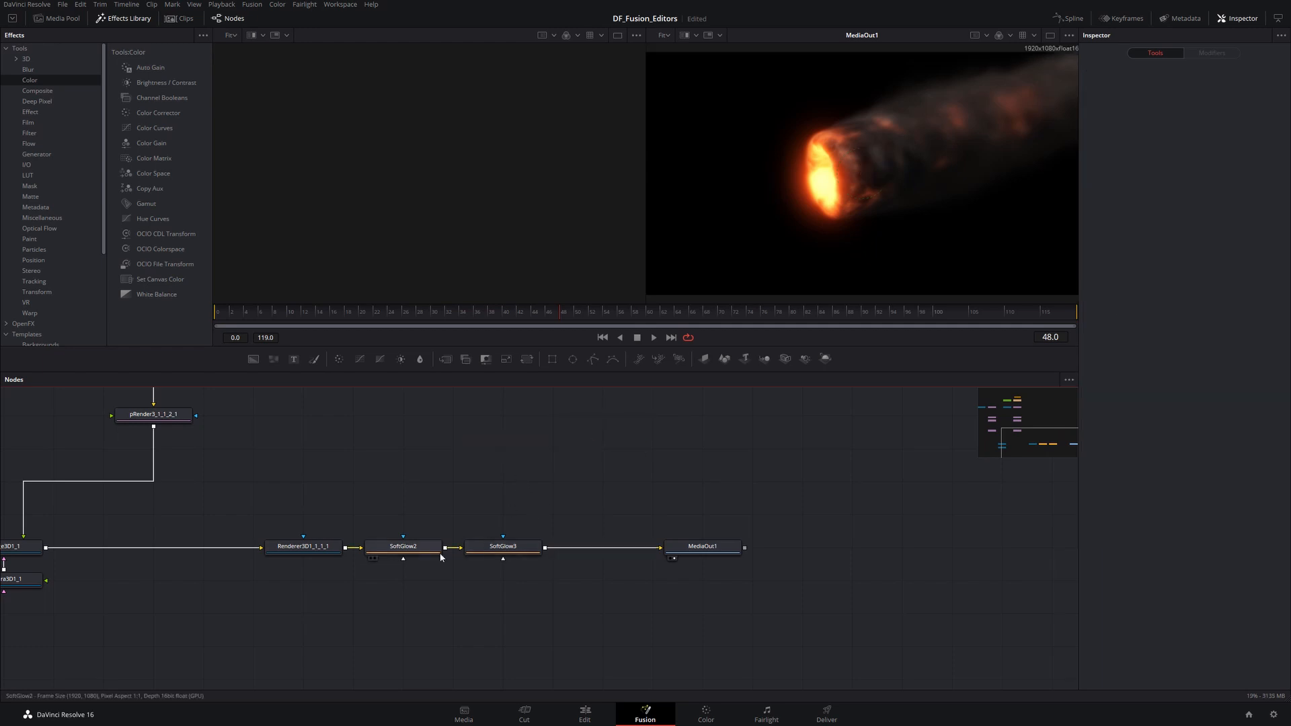
- Insert a Bitmap mask tool on the SoftGlow3 node
right_click(501, 553)
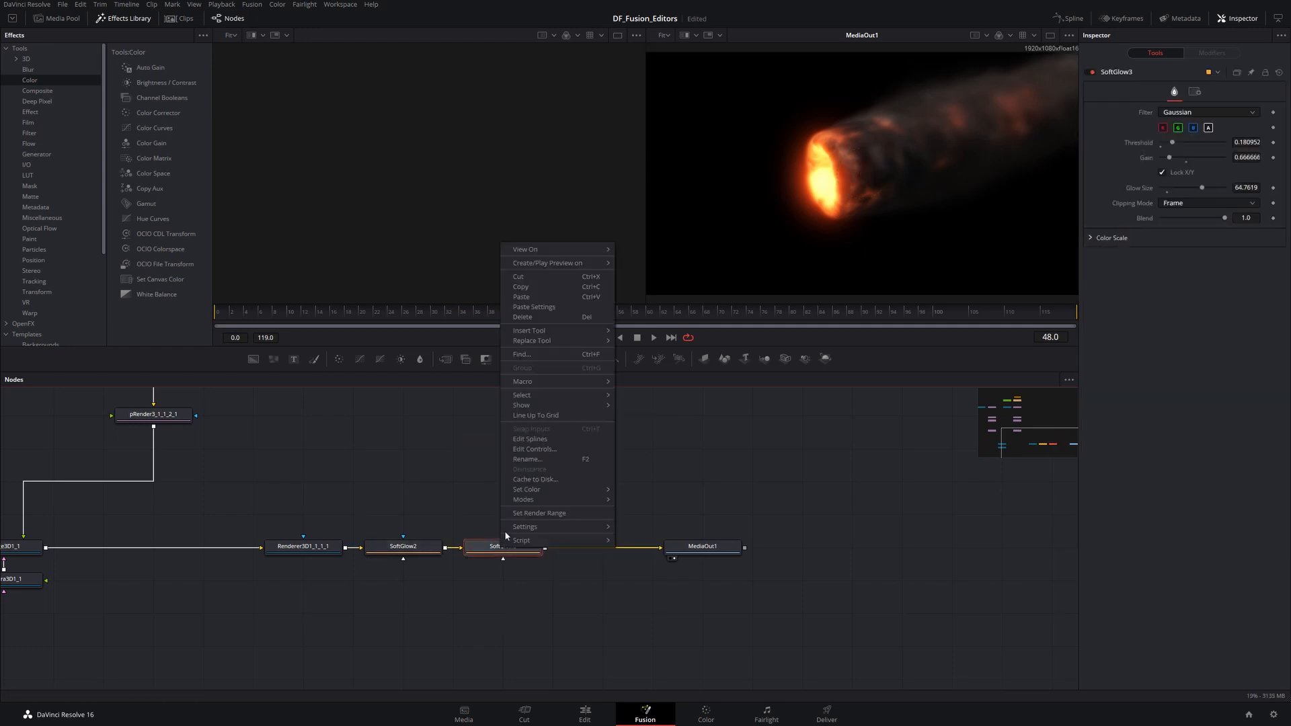
mouse_move(530, 331)
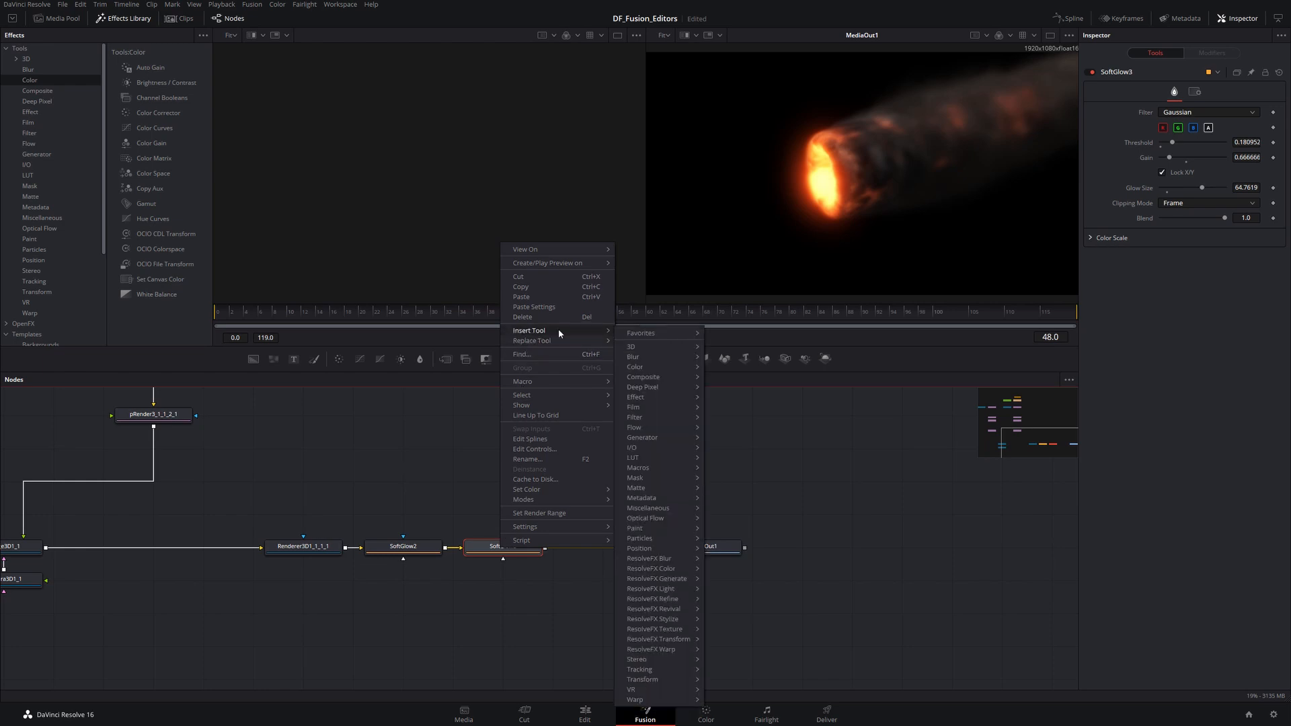
mouse_move(649, 482)
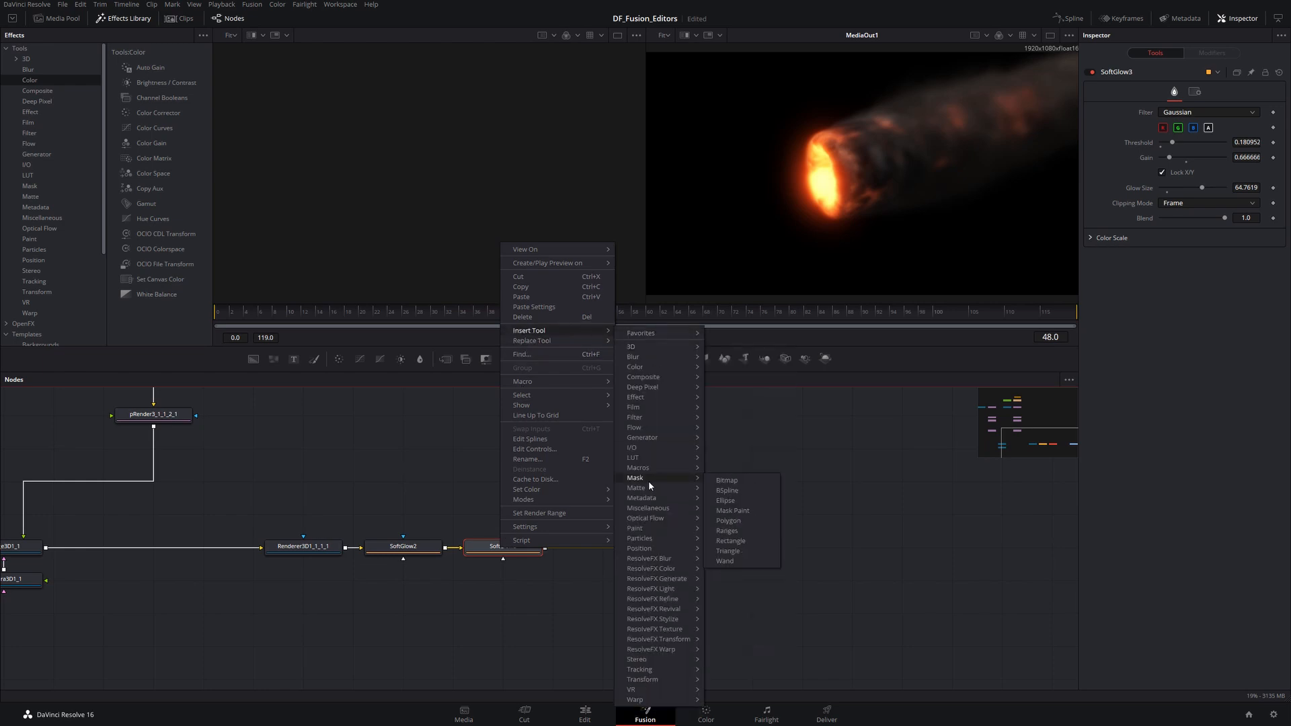
left_click(733, 484)
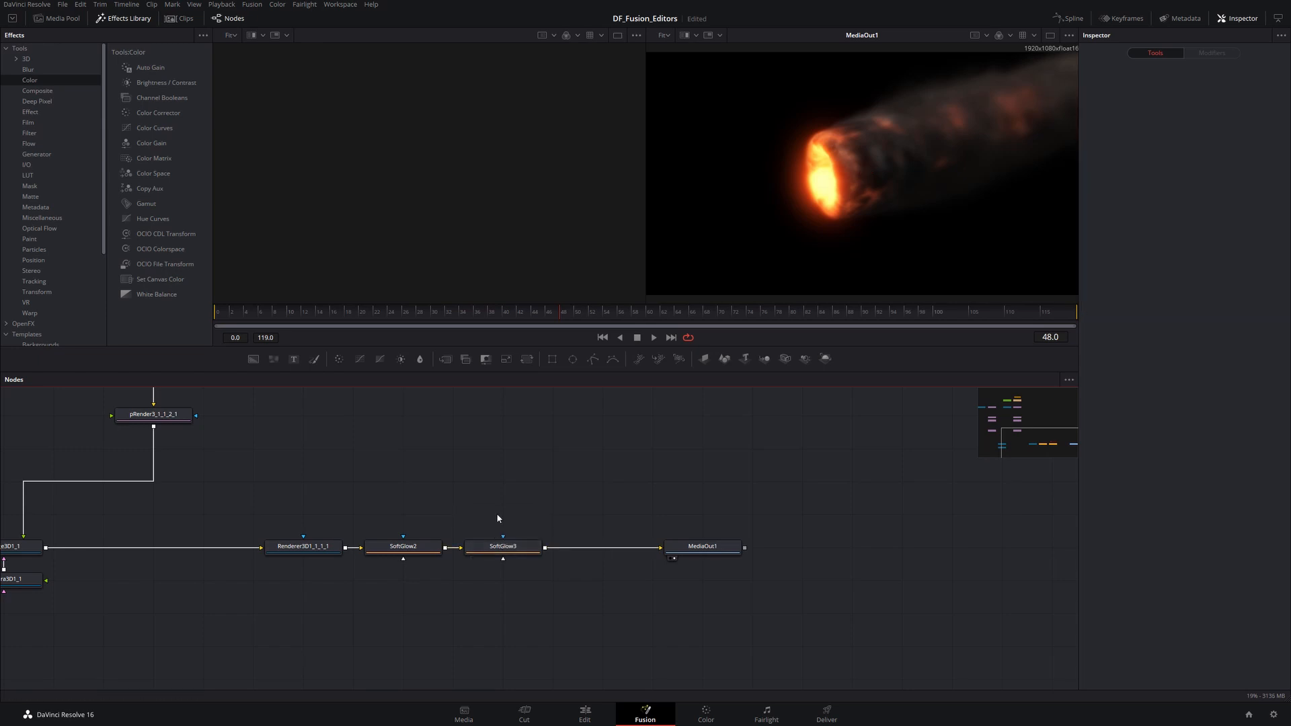
- Try replacing SoftGlow3 with an Optical Flow tool, then cancel the replacement
left_click(503, 546)
right_click(507, 547)
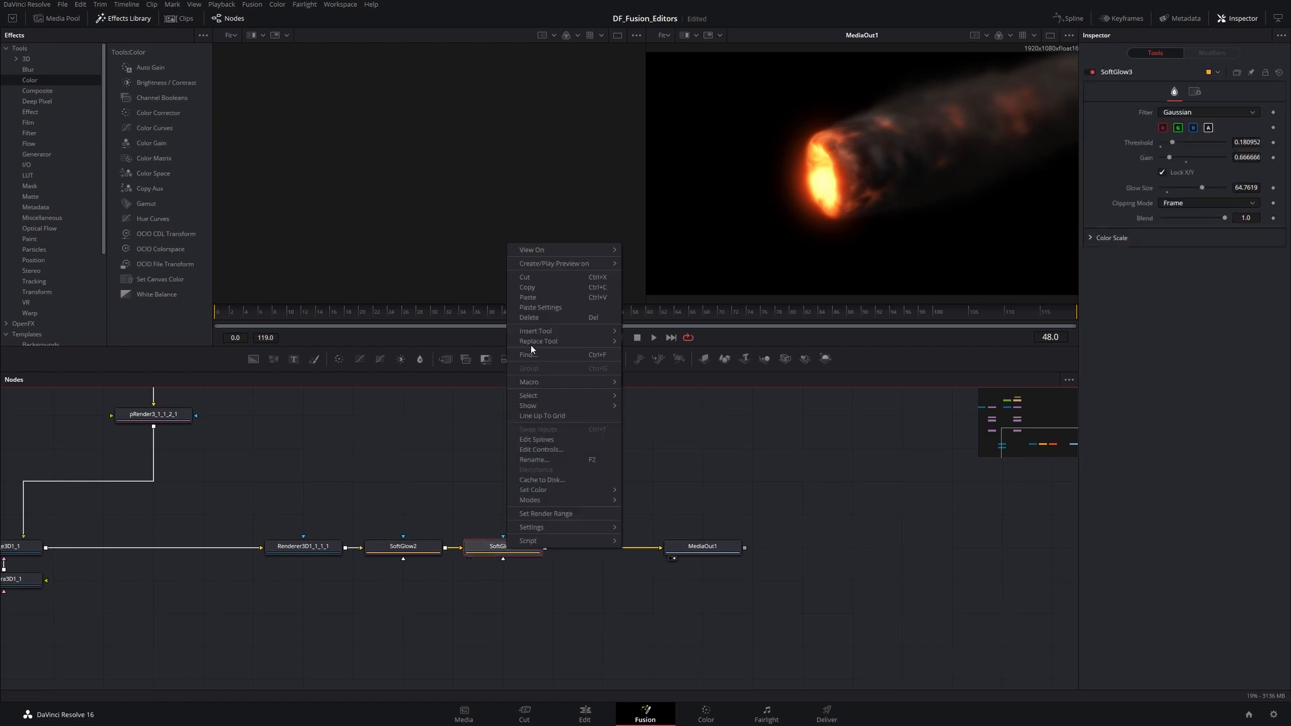
mouse_move(651, 529)
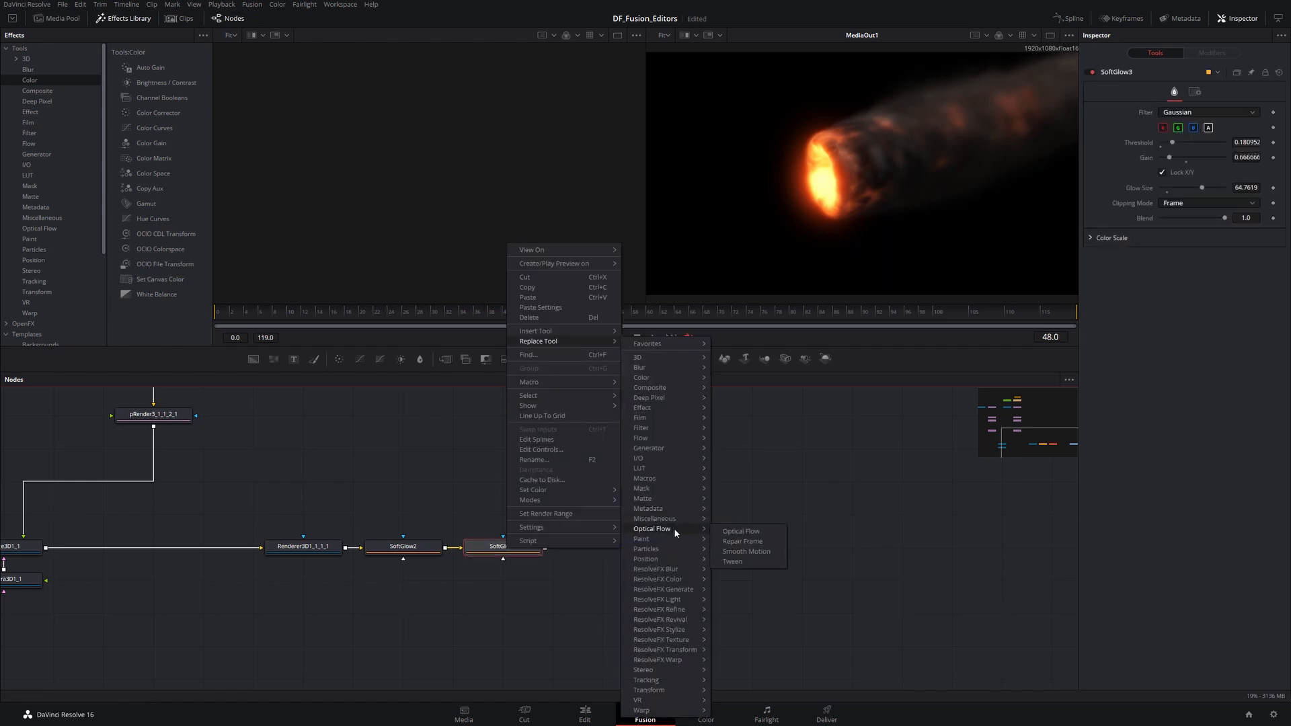
left_click(733, 531)
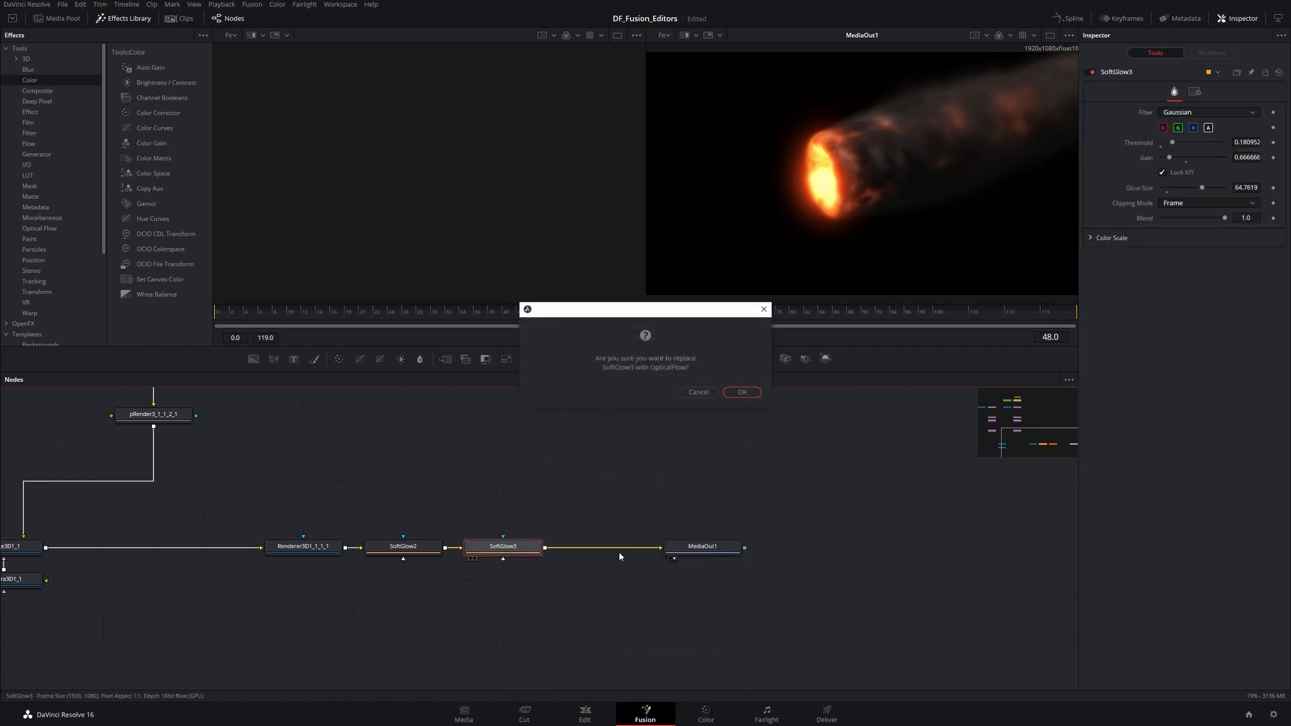
left_click(697, 393)
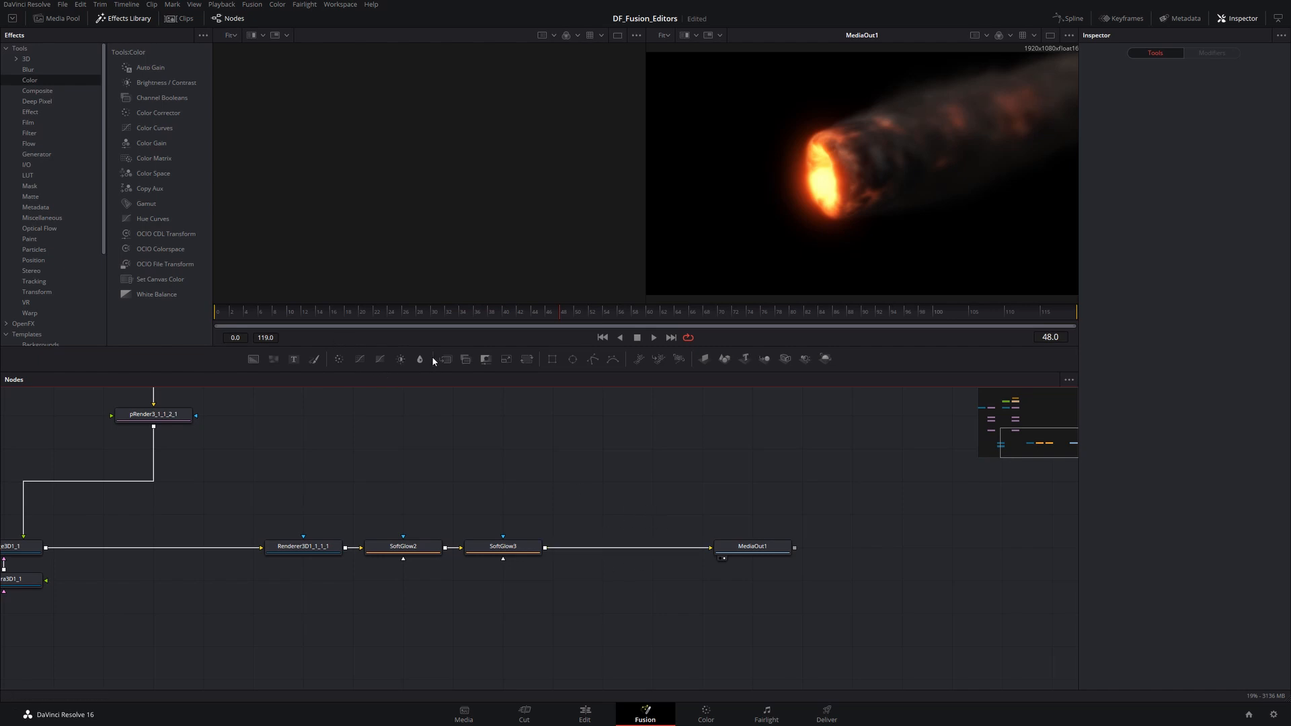
- Add a Blur node, try wiring it after SoftGlow3, then delete it
left_click_drag(419, 358, 603, 479)
left_click(613, 551)
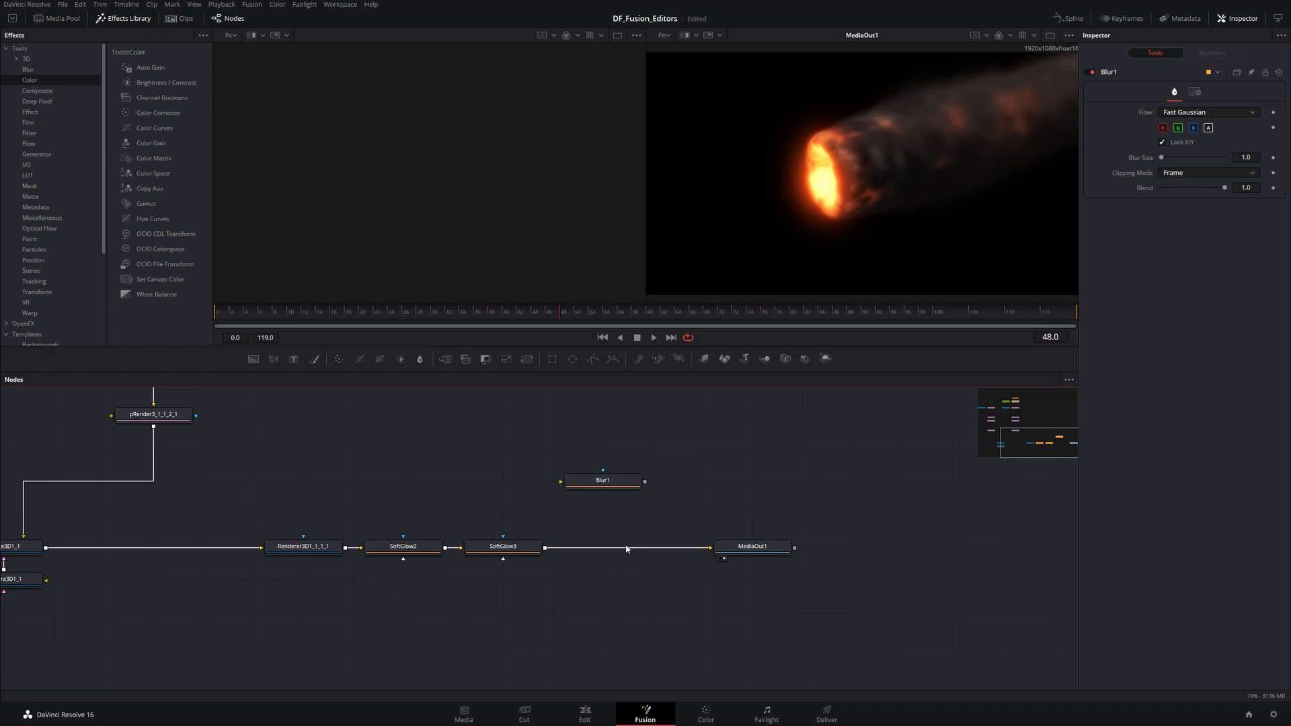
left_click(620, 552)
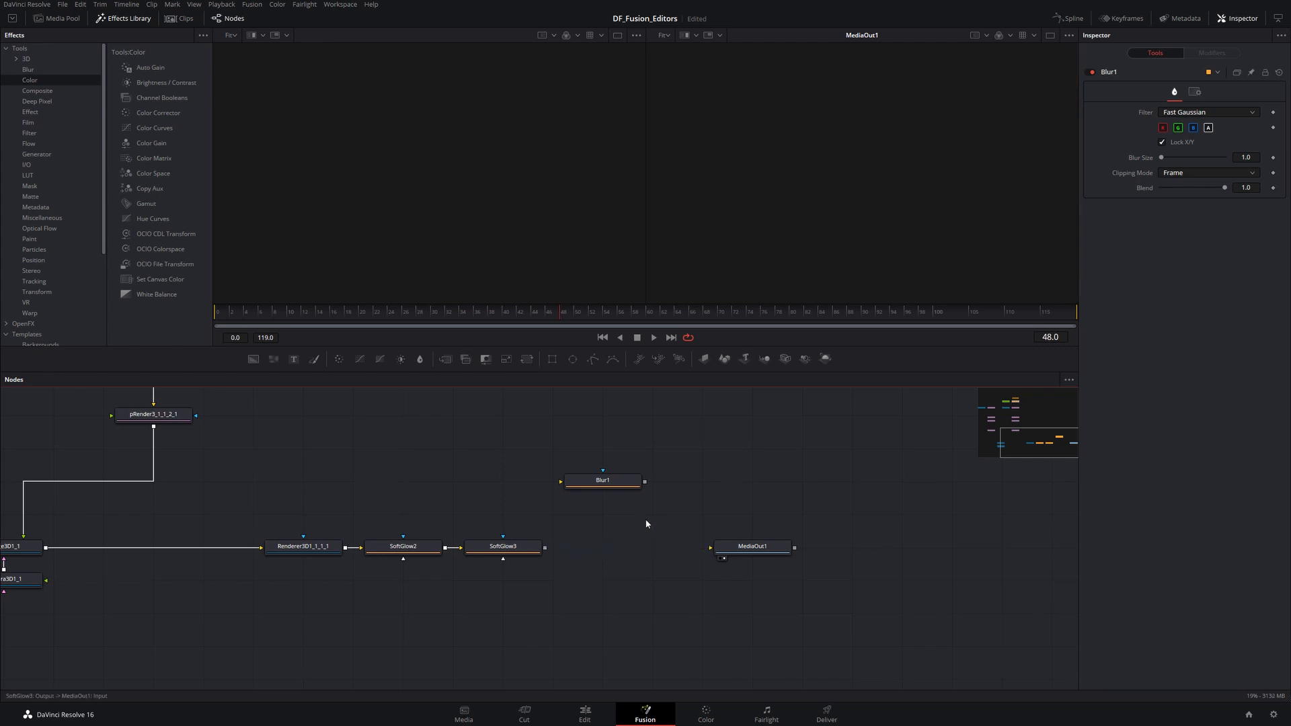
left_click_drag(545, 548, 632, 484)
left_click(639, 484)
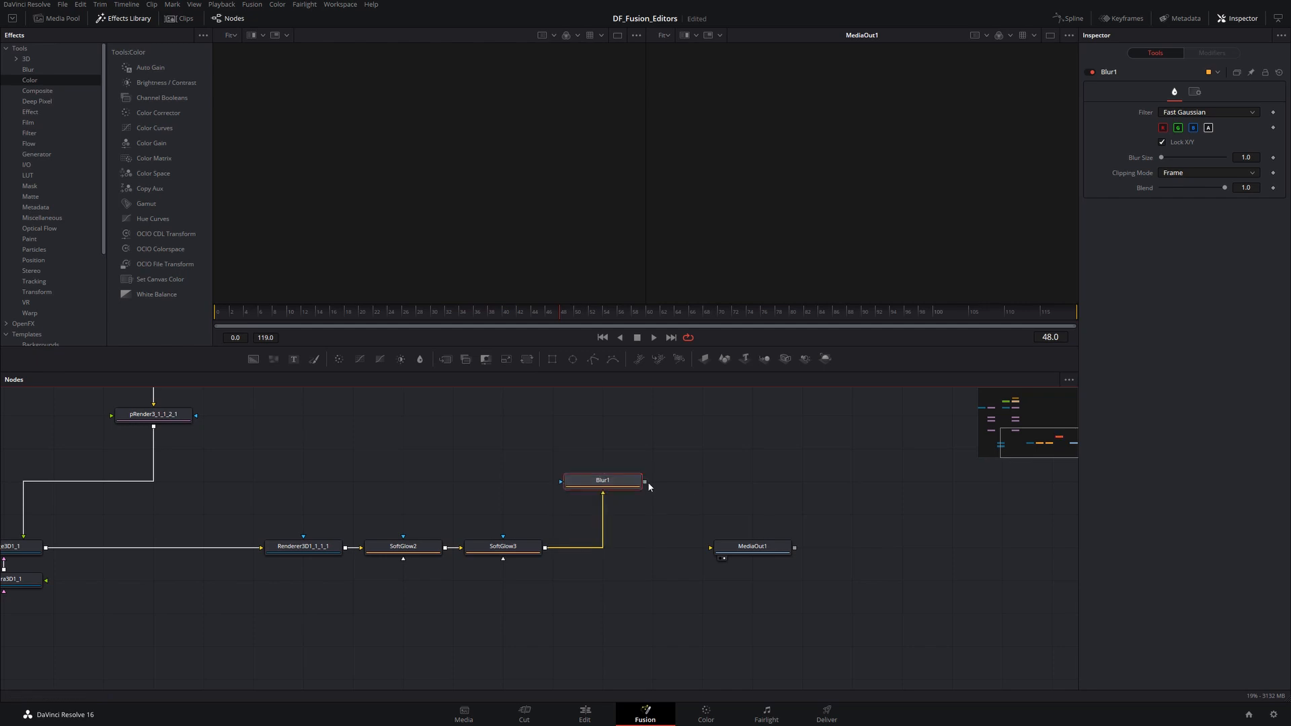
left_click(602, 499)
left_click_drag(609, 487, 610, 423)
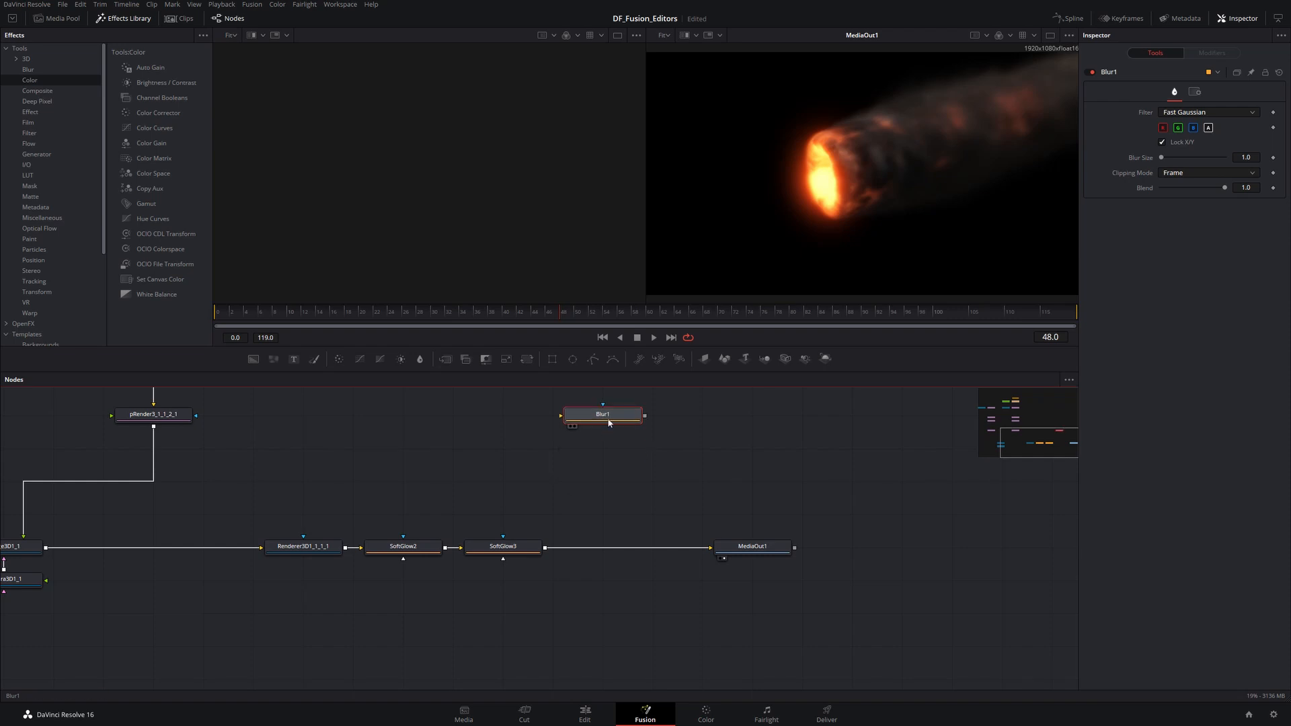
key("Delete")
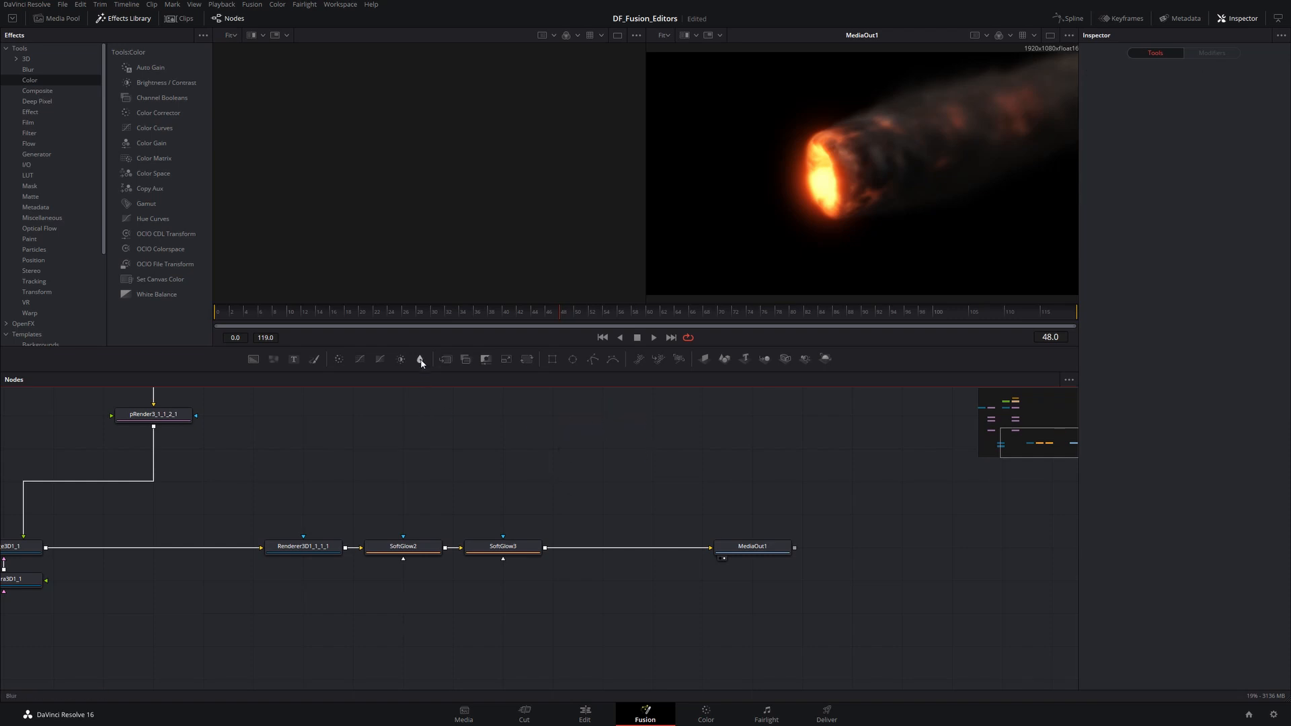
- Drop a Blur node onto the link before MediaOut1, pull it back out of the flow, and delete it
left_click_drag(421, 363, 626, 547)
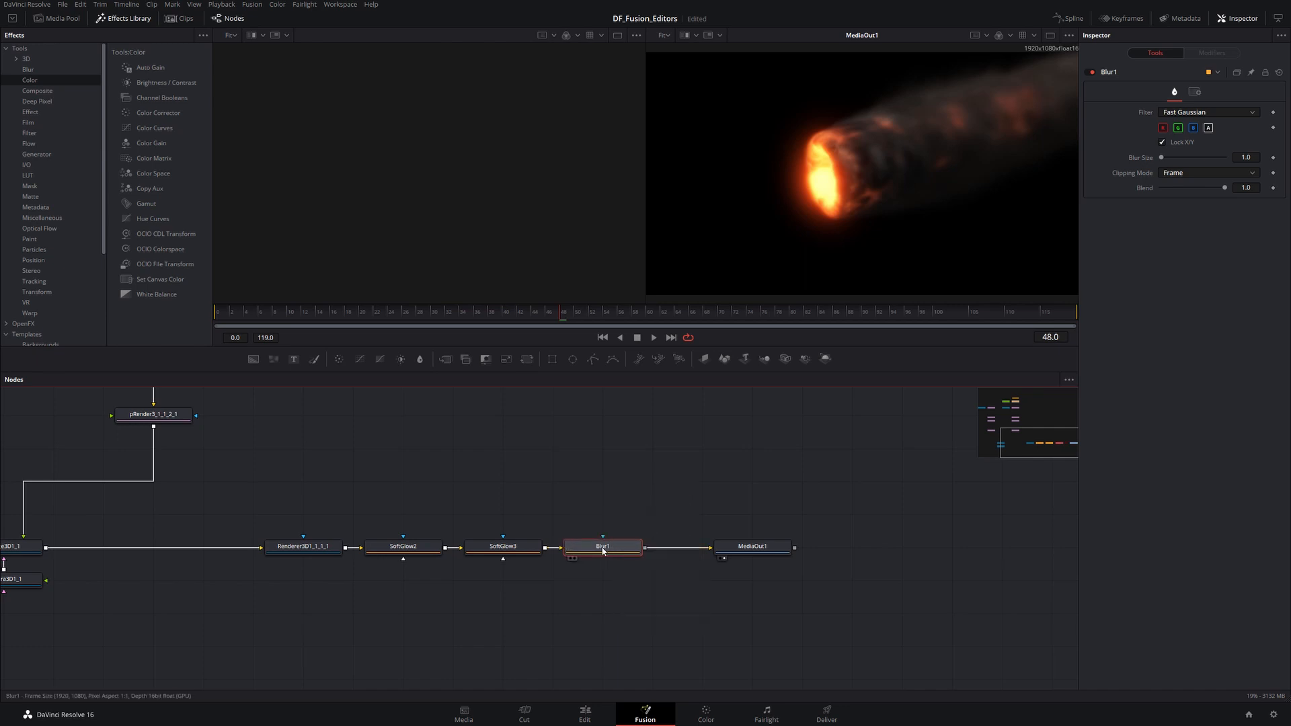
left_click_drag(610, 548, 604, 446)
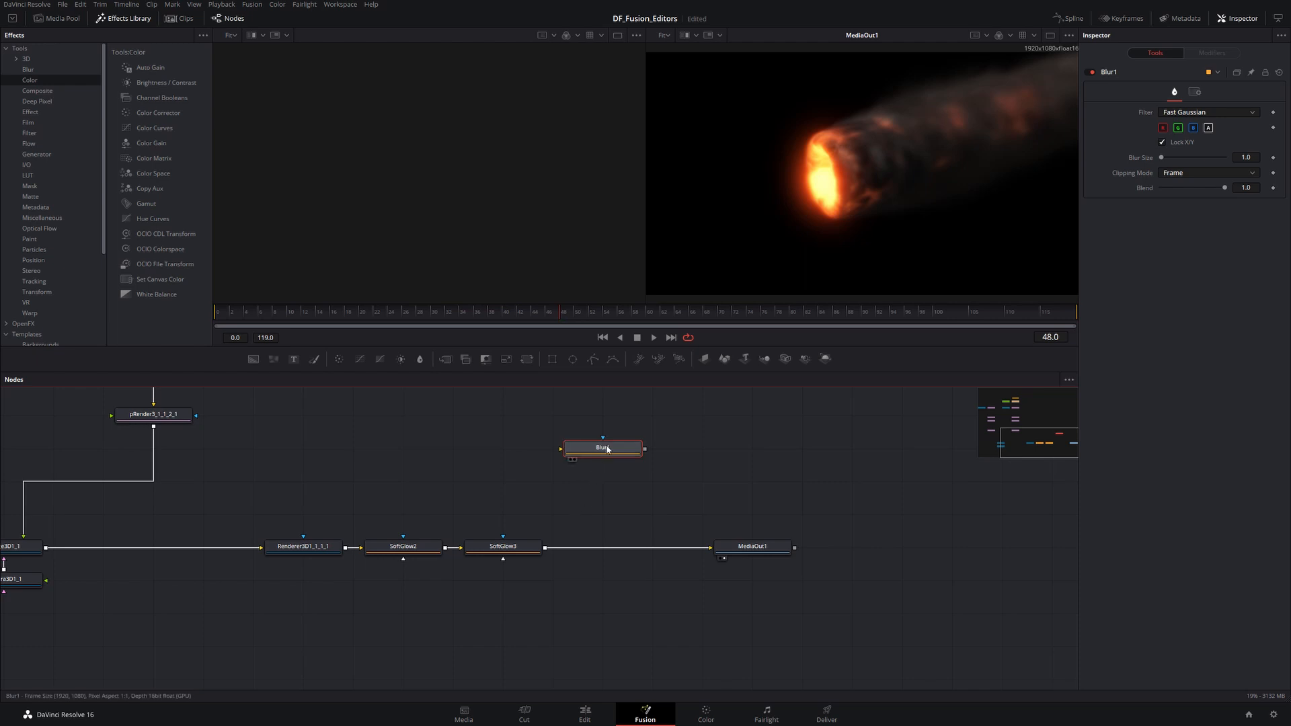
key("Delete")
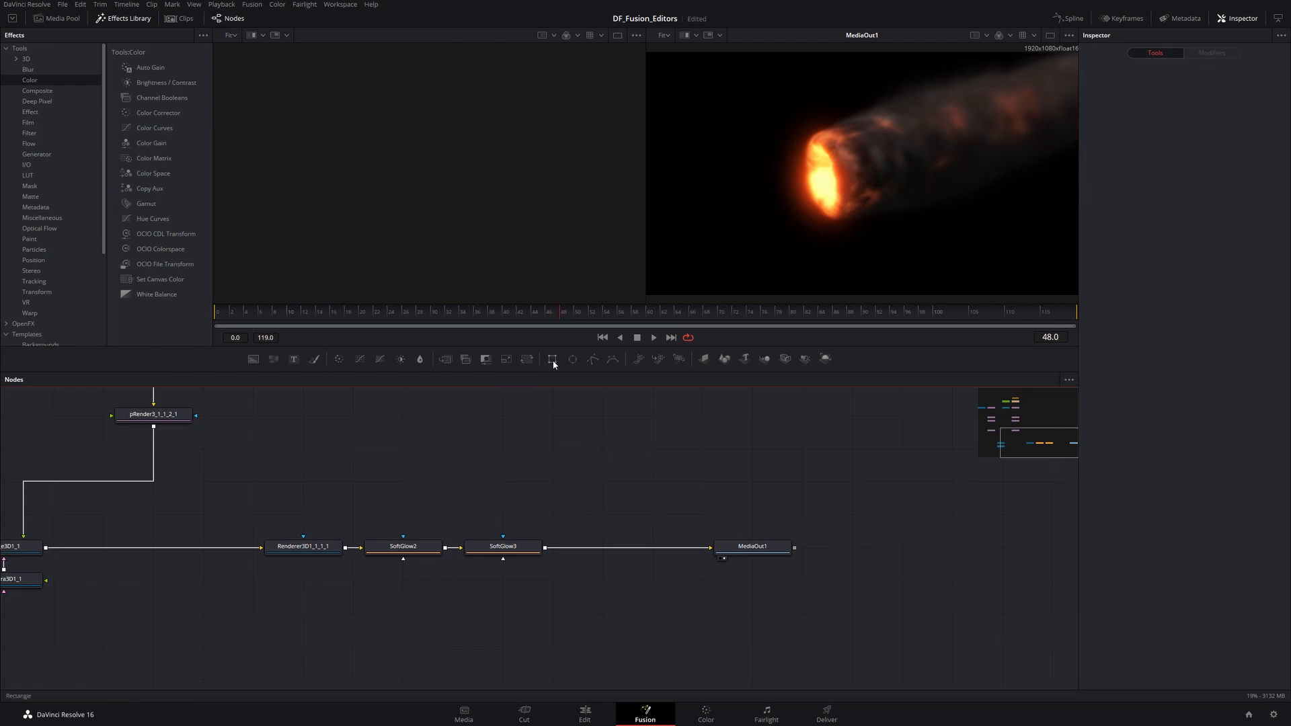
- Drop a Rectangle node into the flow, pull it out, connect it as SoftGlow3's mask, then delete it
left_click_drag(554, 363, 632, 550)
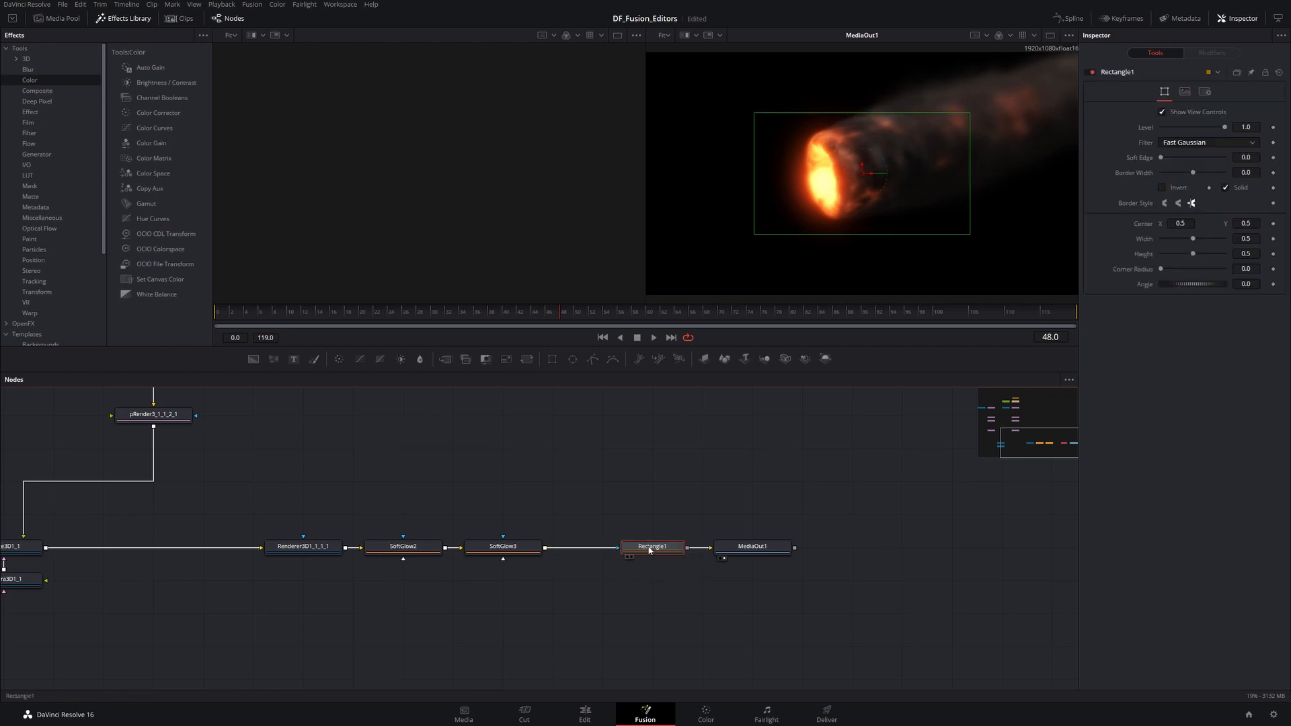
left_click_drag(646, 550, 649, 523)
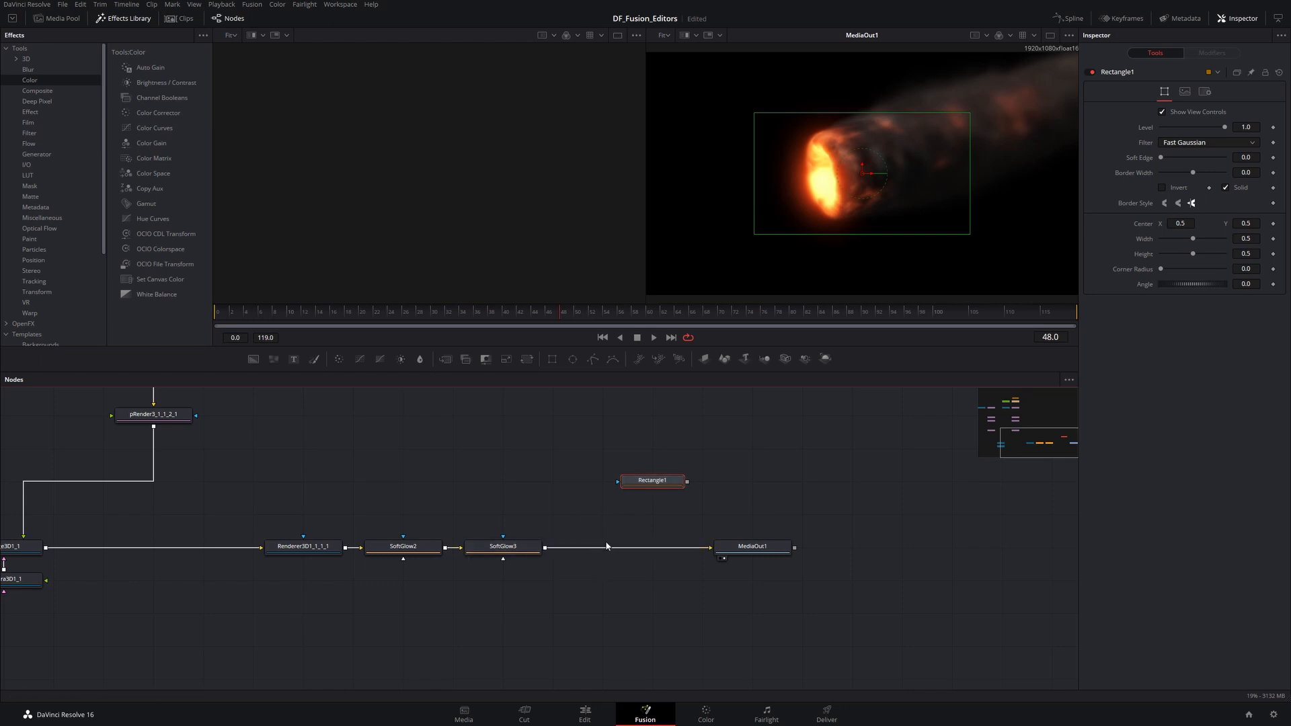
left_click_drag(659, 482, 559, 482)
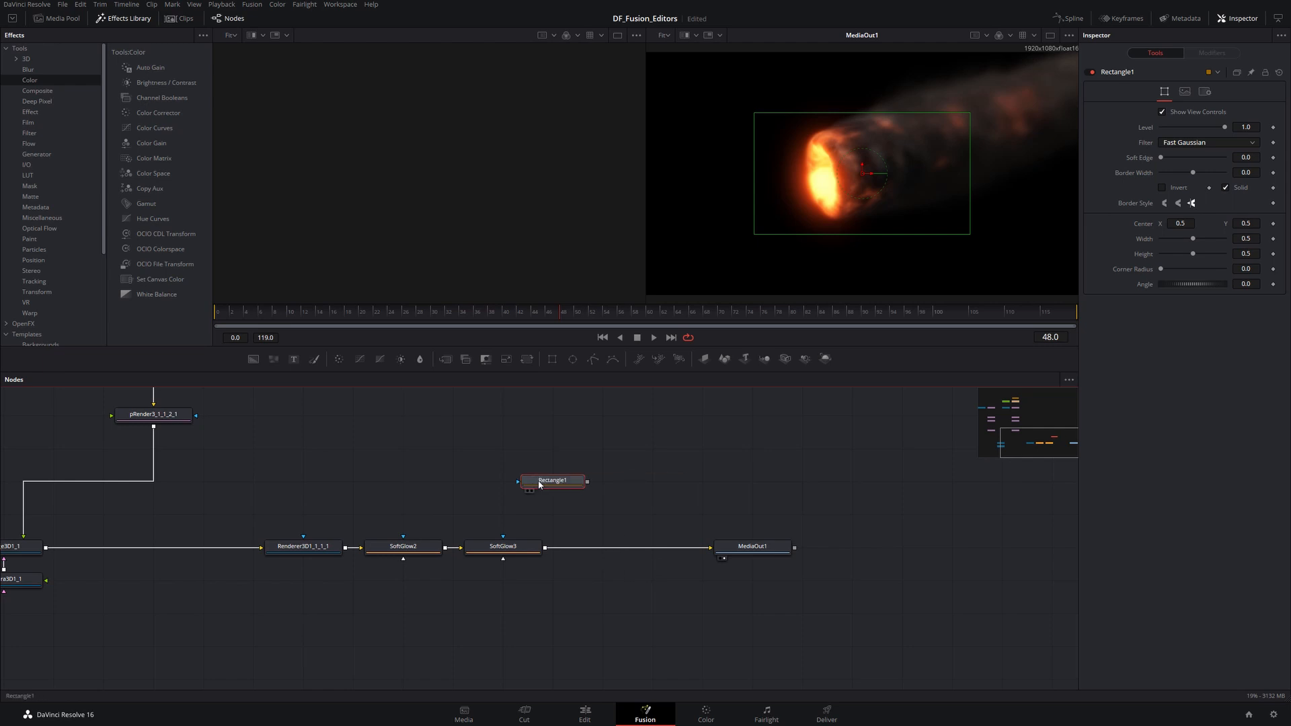
left_click_drag(534, 479, 484, 447)
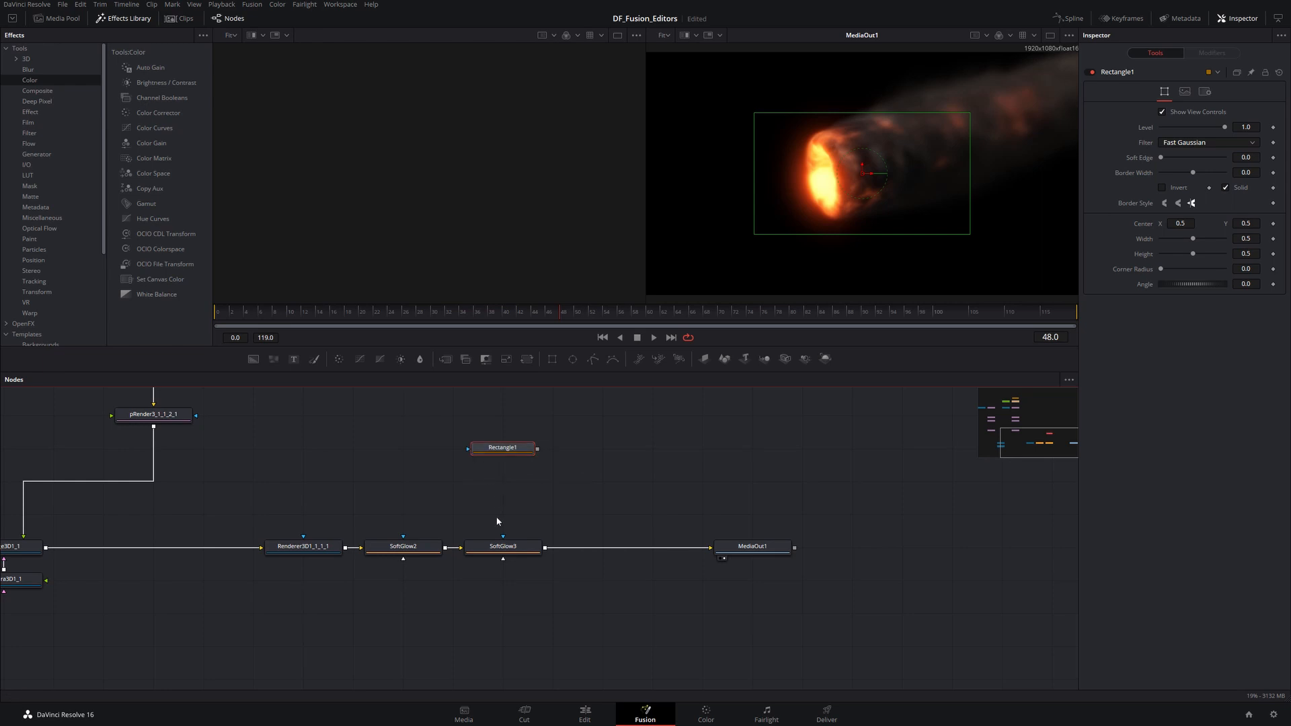
left_click_drag(504, 538, 538, 448)
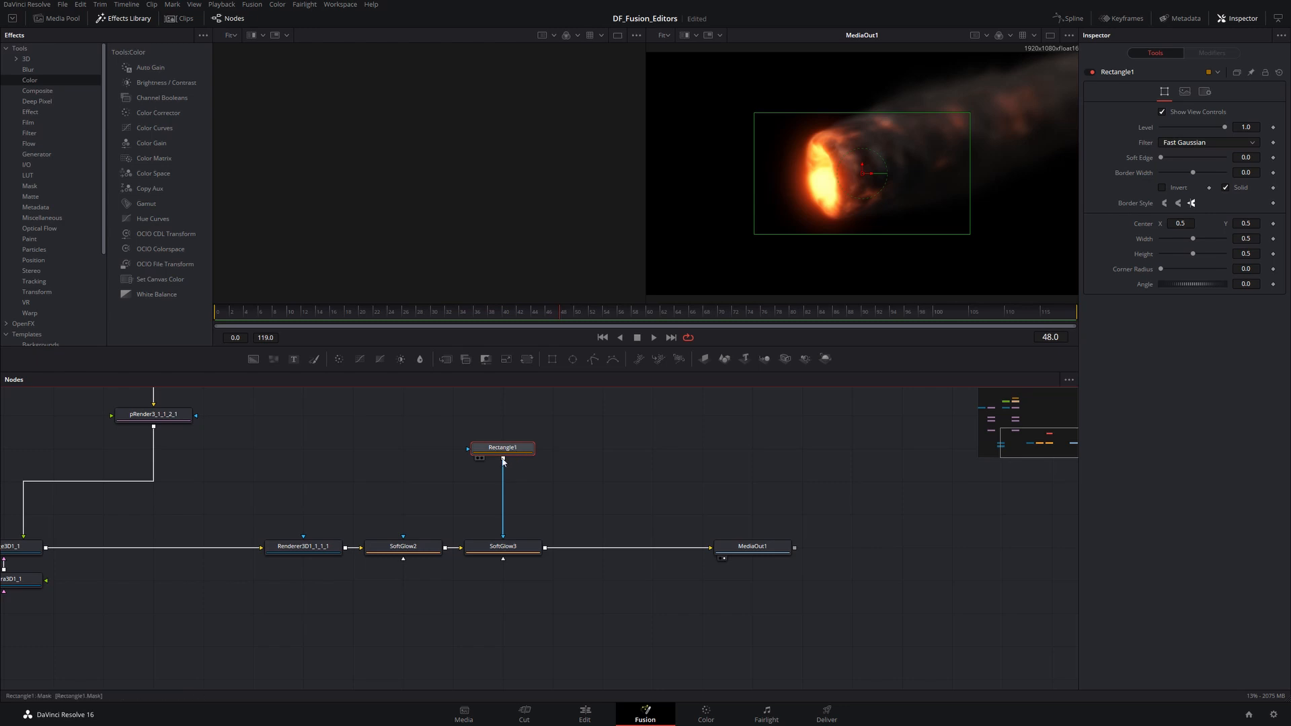
key("Delete")
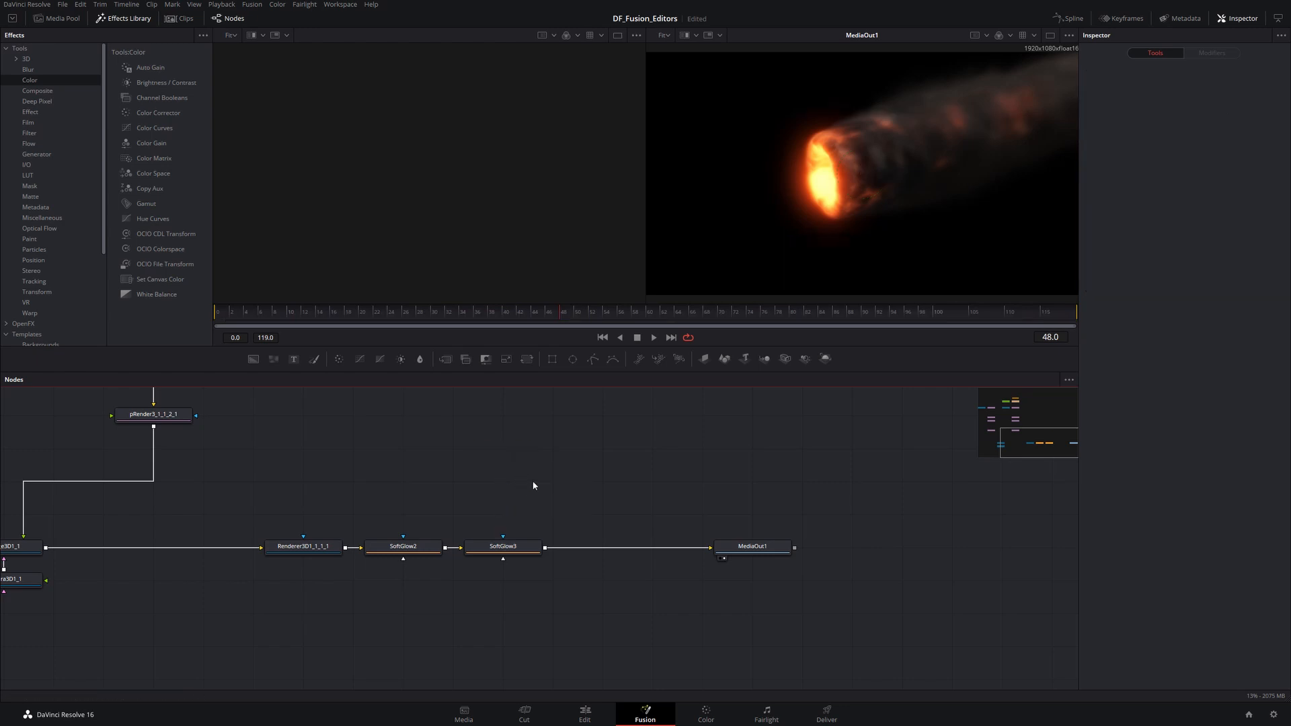
- Delete the SoftGlow3 node and undo the deletion
left_click(496, 548)
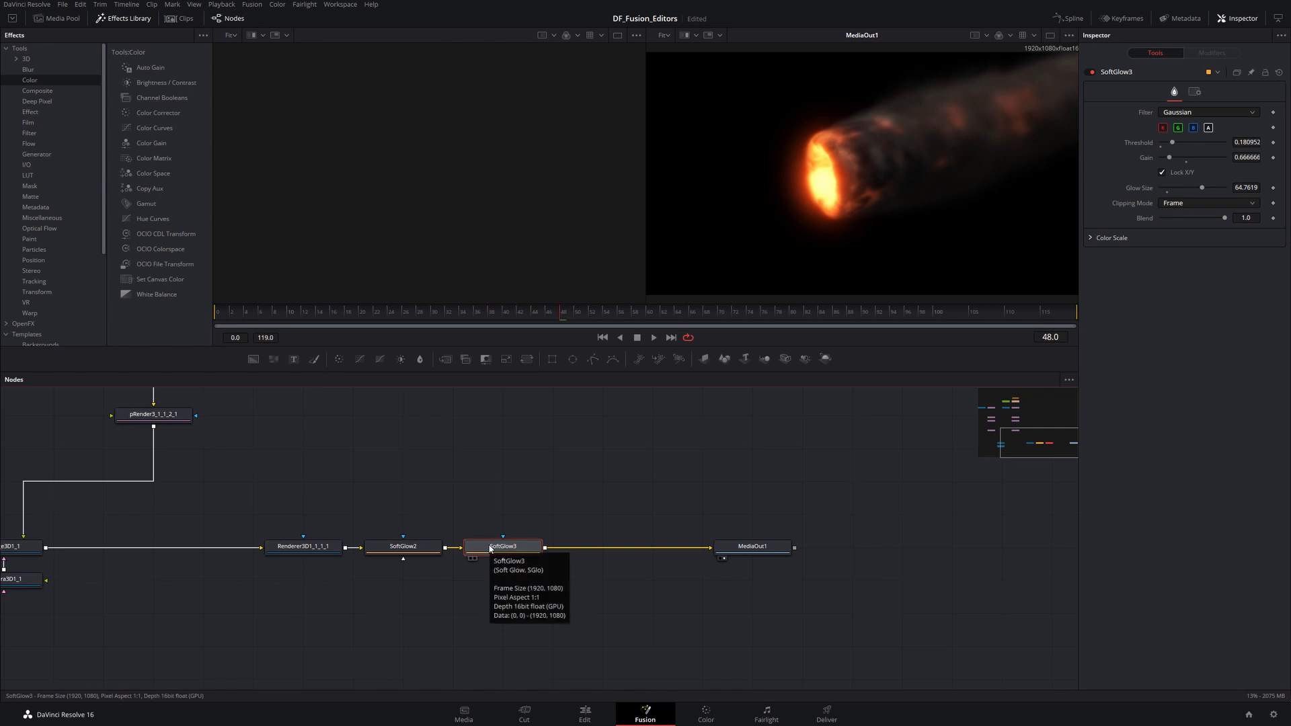
key("Delete")
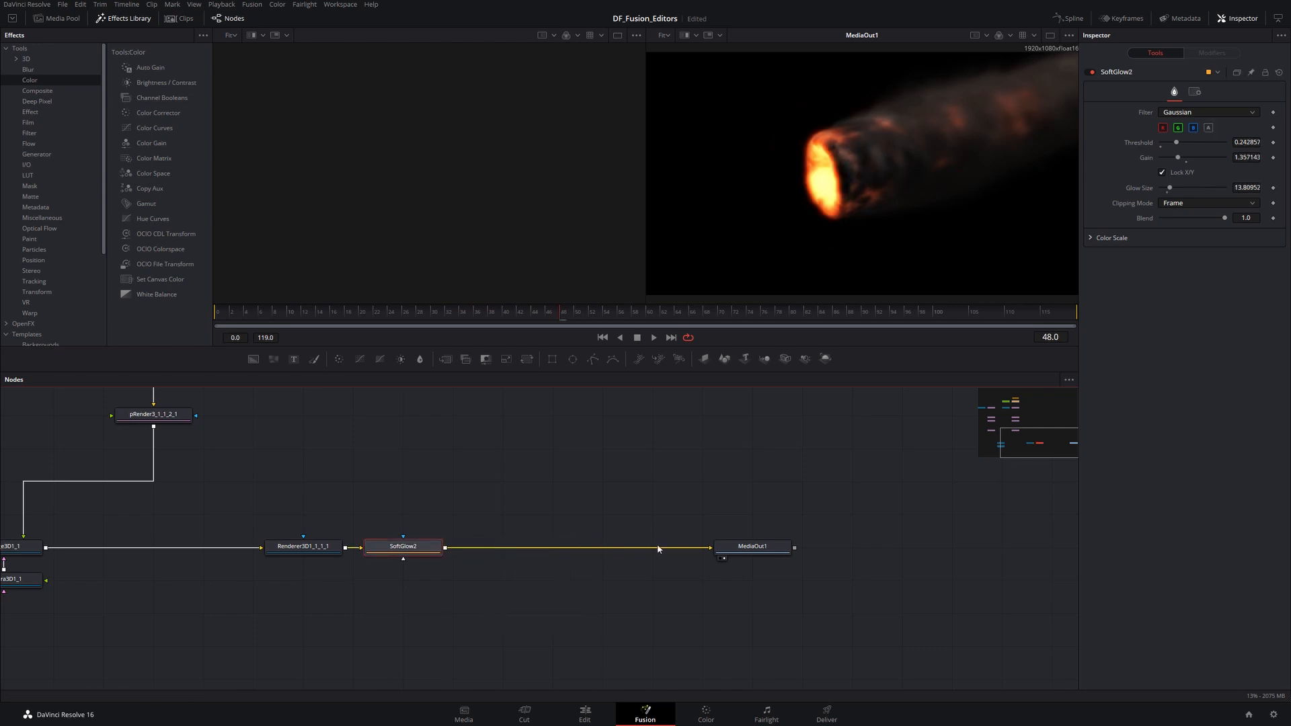
key("ctrl+z")
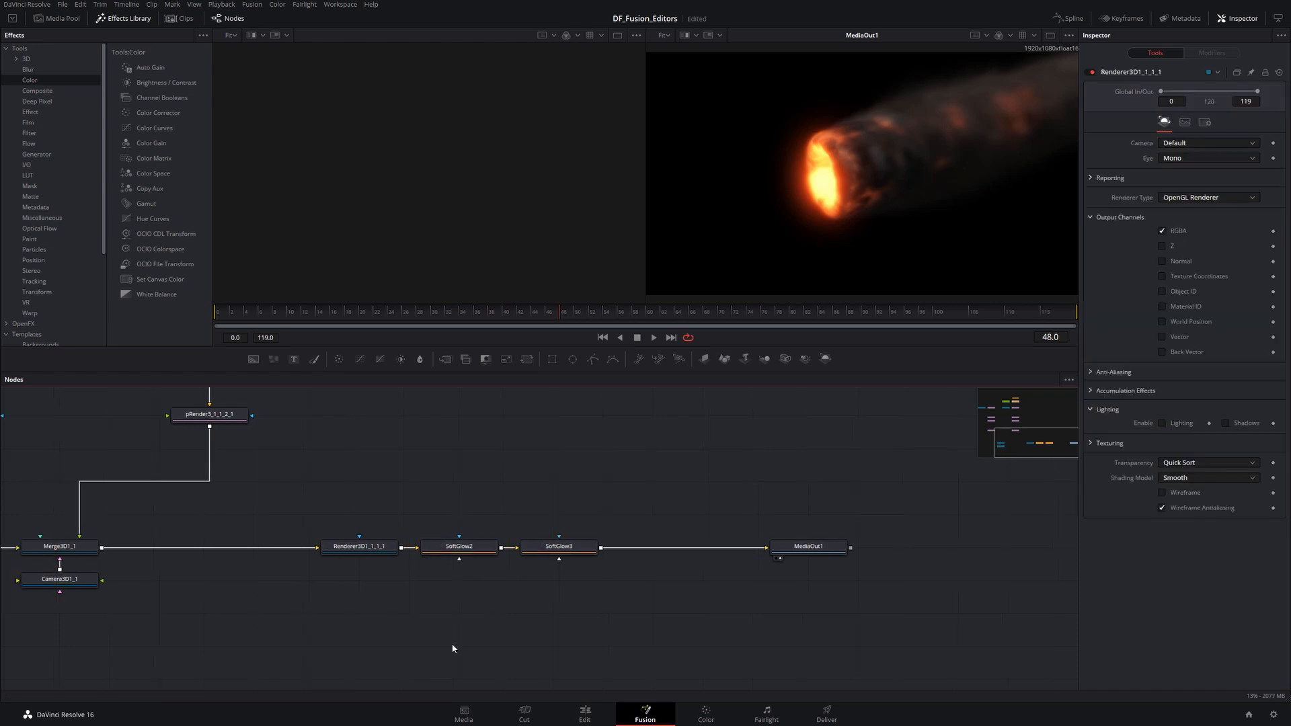
- Box-select SoftGlow2 and SoftGlow3, delete them, and undo the deletion
left_click_drag(456, 506, 566, 628)
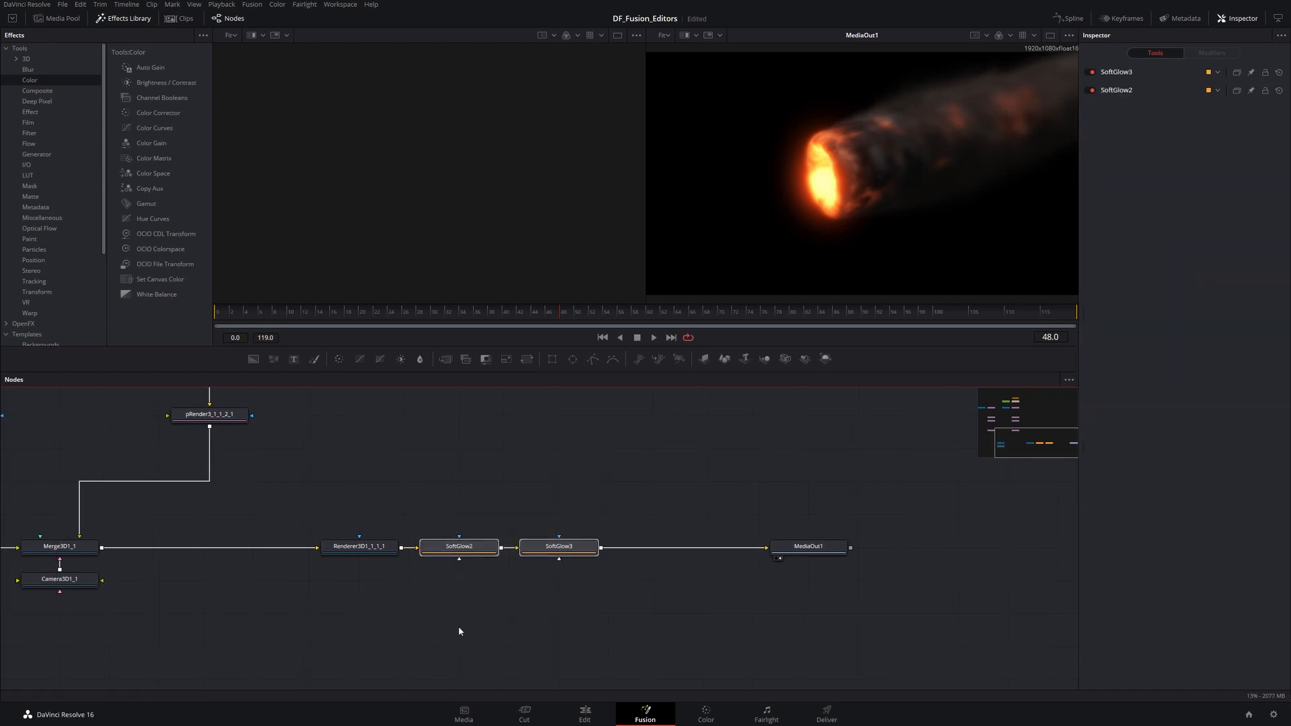
key("Delete")
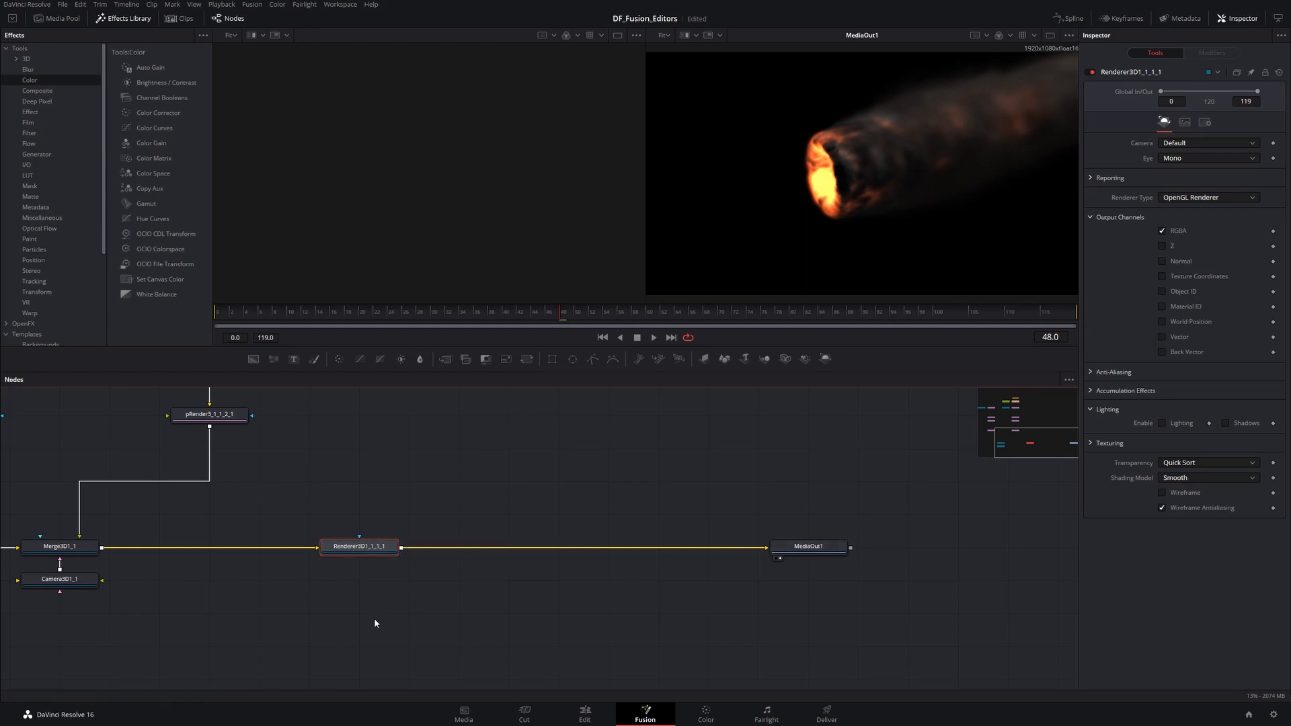
key("ctrl+z")
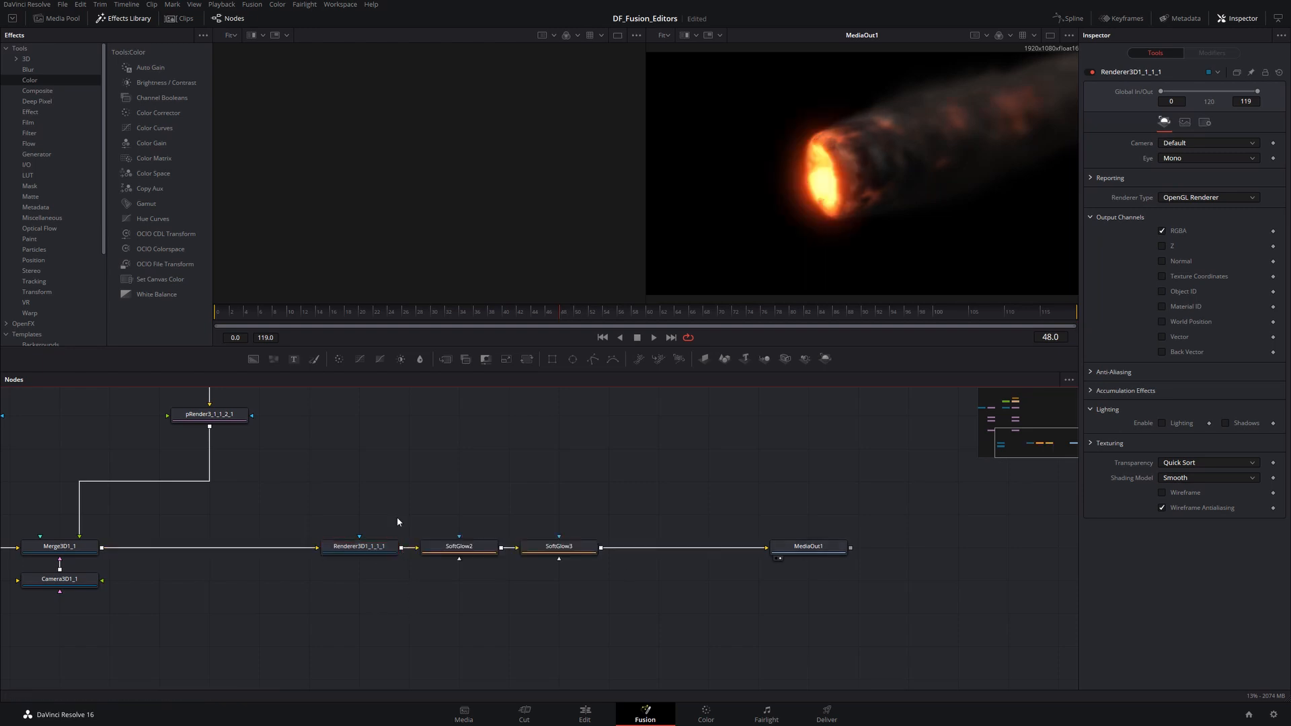
- Box-select the renderer and both SoftGlow nodes, delete them, and undo the deletion
left_click_drag(344, 468, 566, 614)
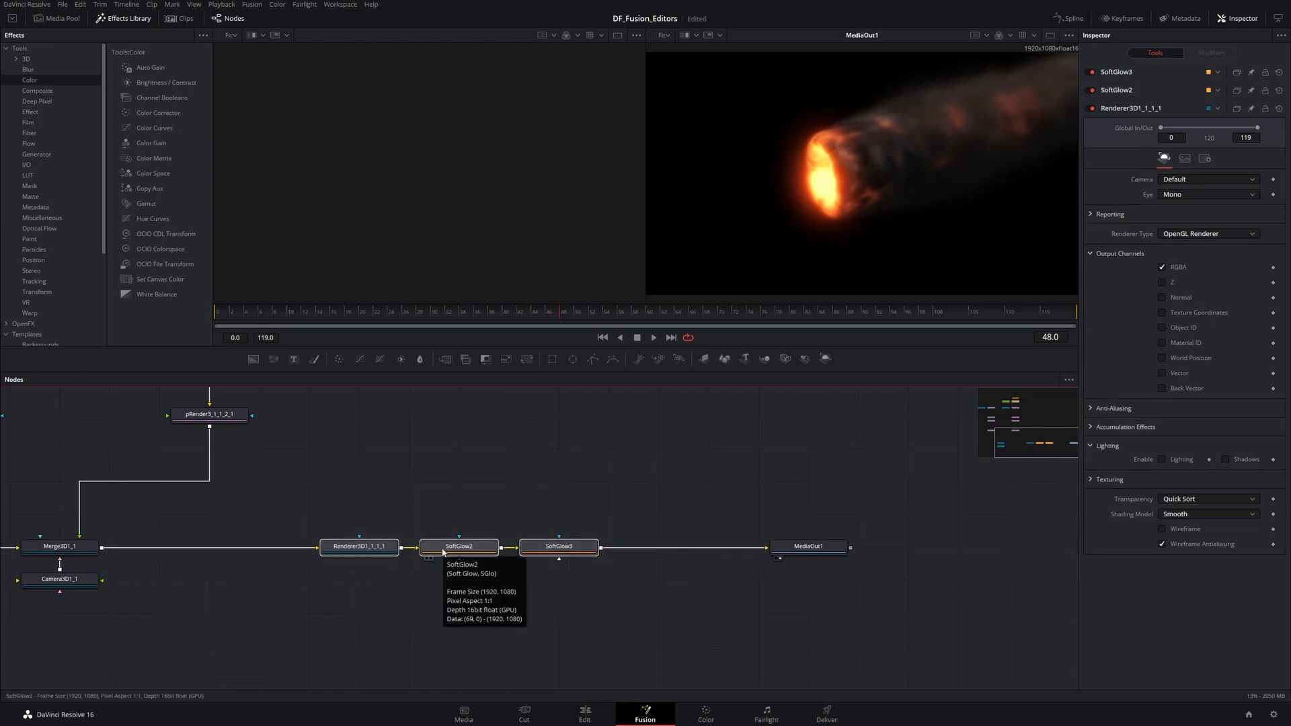
key("Delete")
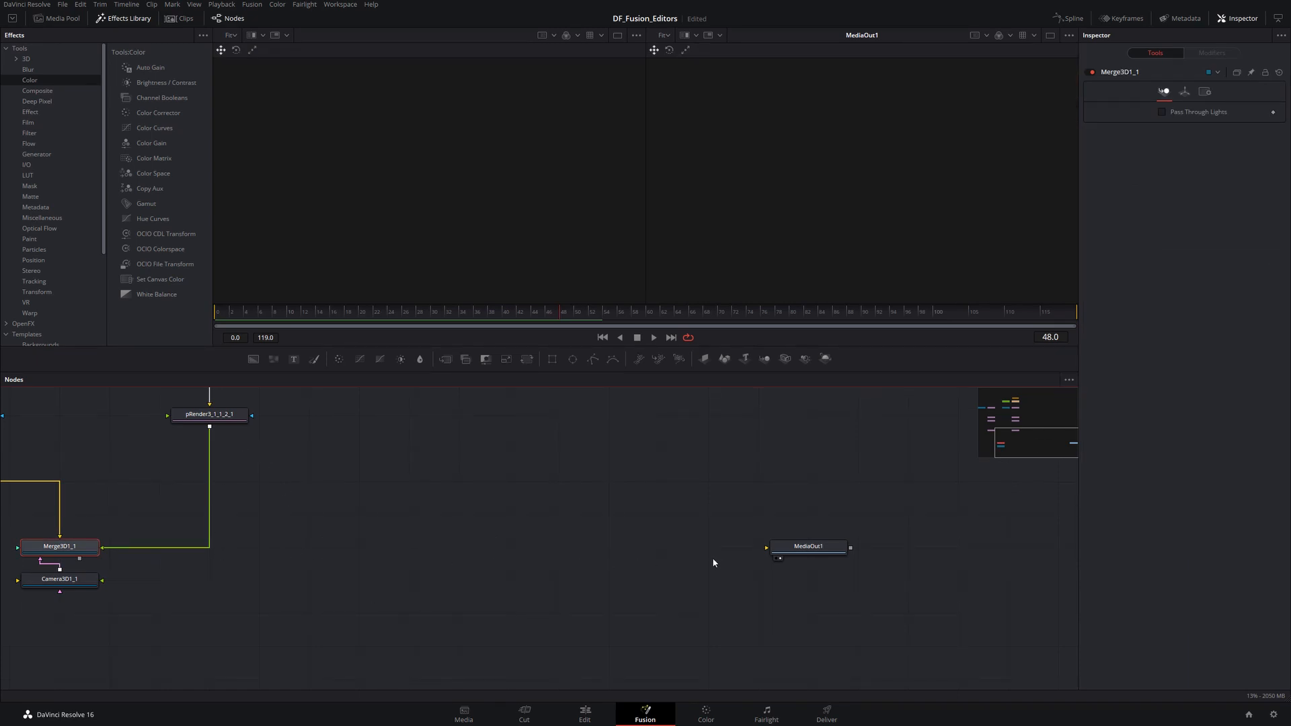
key("ctrl+z")
left_click(367, 502)
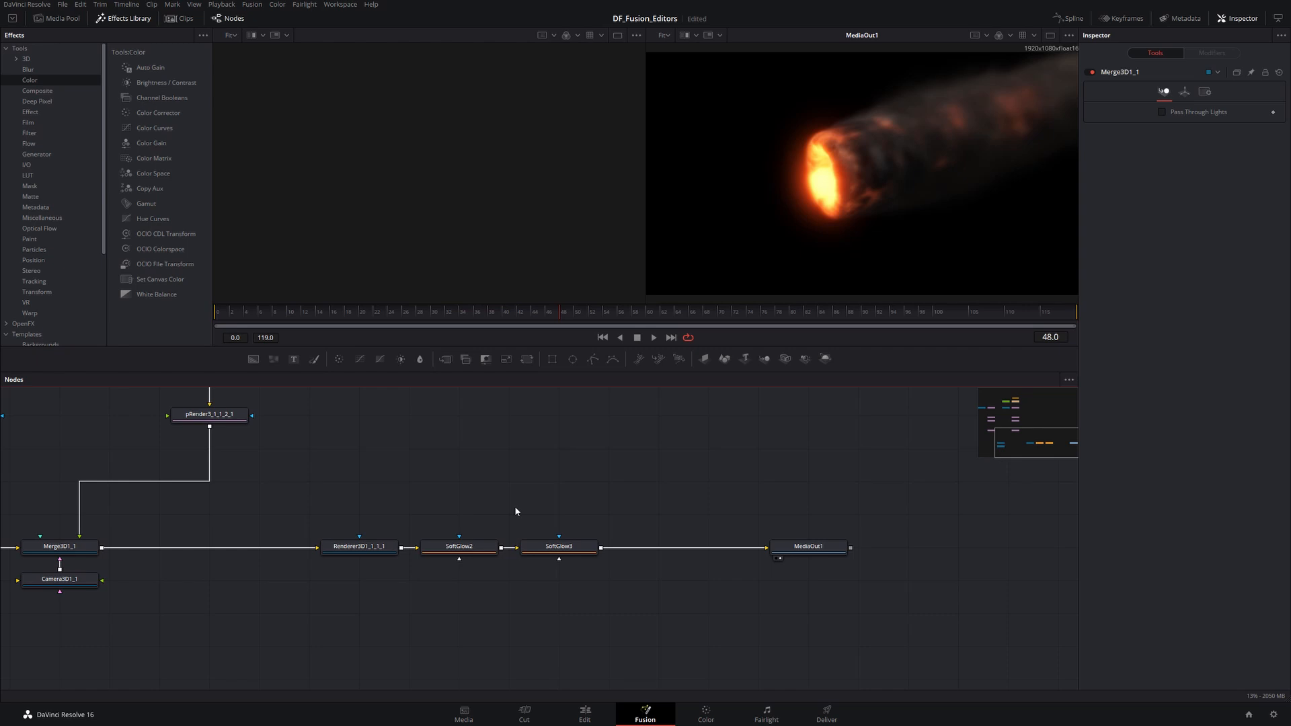
- Select several nodes at once and expand each one's controls in the Inspector
left_click_drag(535, 473, 582, 634)
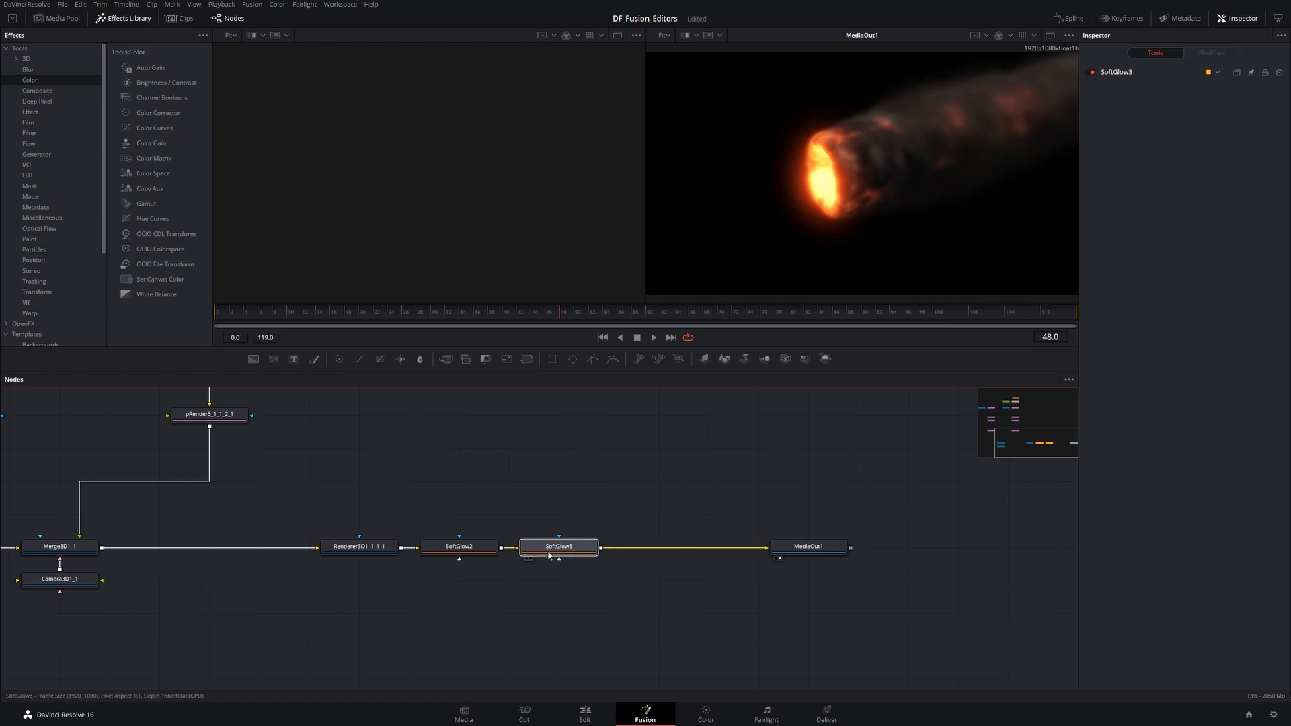
left_click_drag(452, 475, 588, 630)
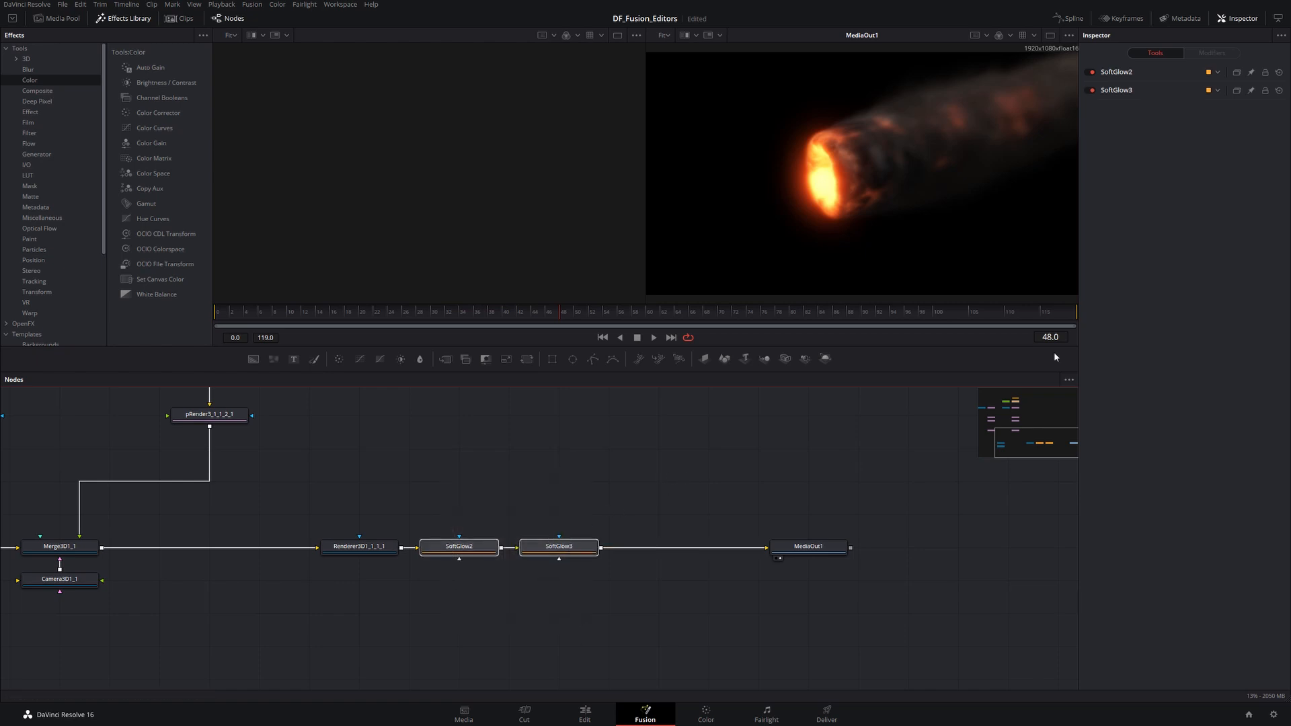
left_click(1119, 91)
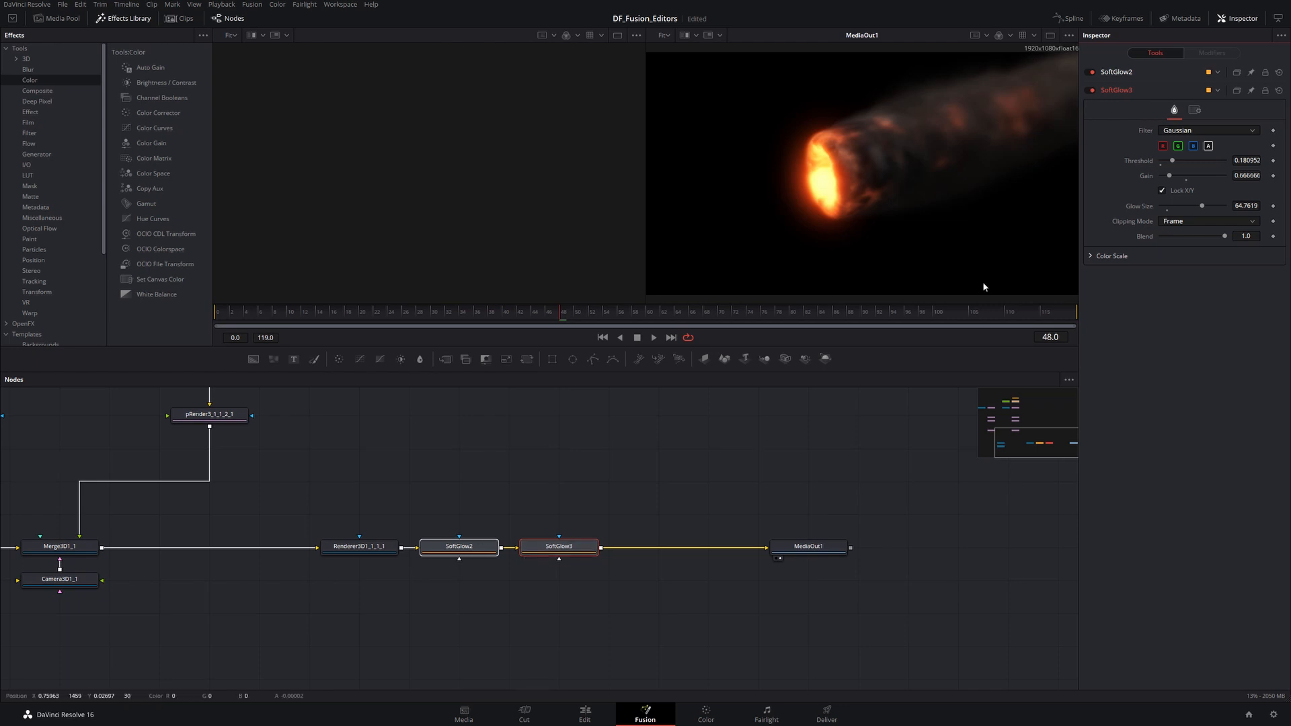
left_click(1114, 71)
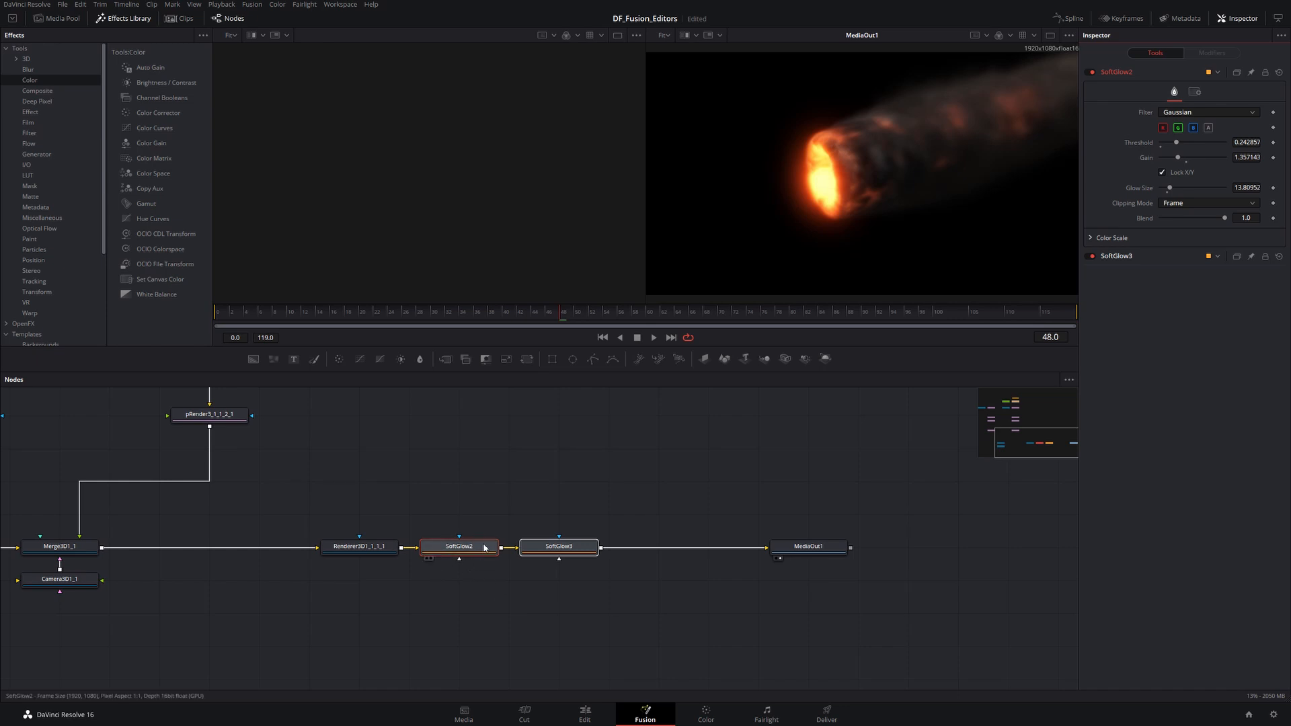
left_click(460, 609)
left_click_drag(341, 493, 571, 604)
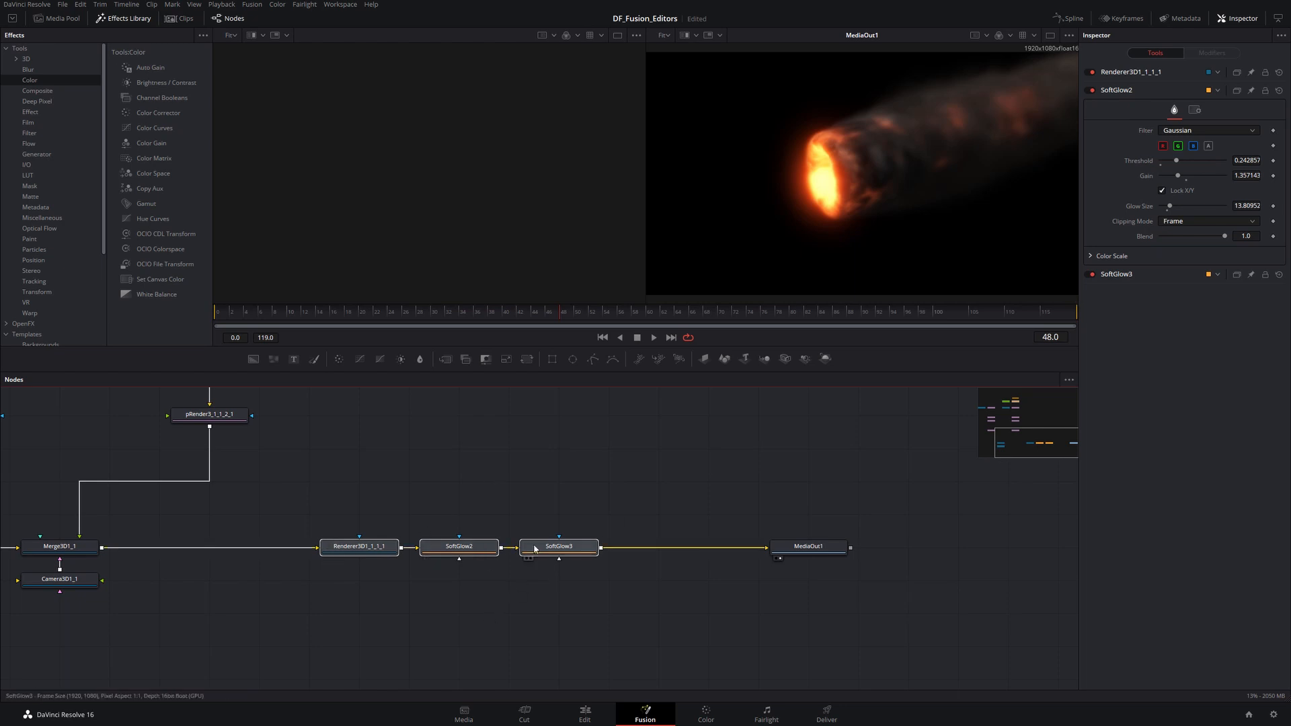
left_click(1128, 90)
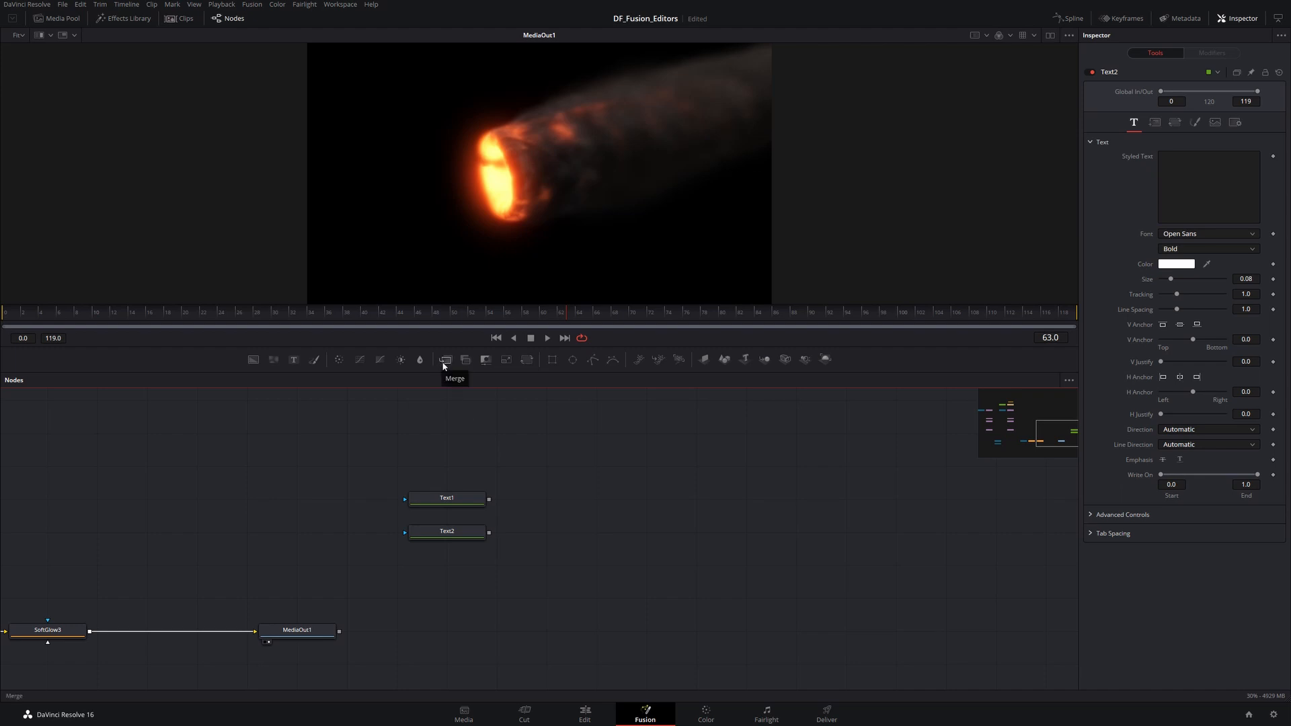
- Add a Merge node next to Text1 and delete it
left_click_drag(443, 365, 547, 498)
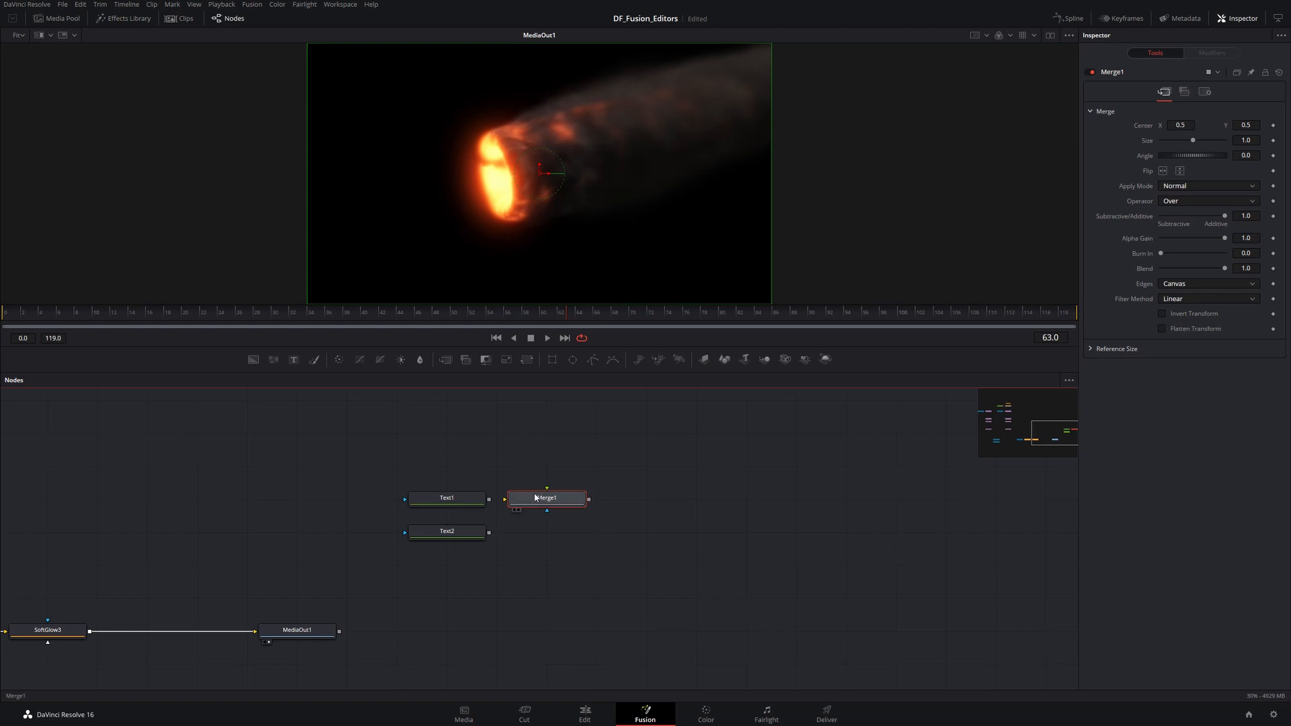
key("Delete")
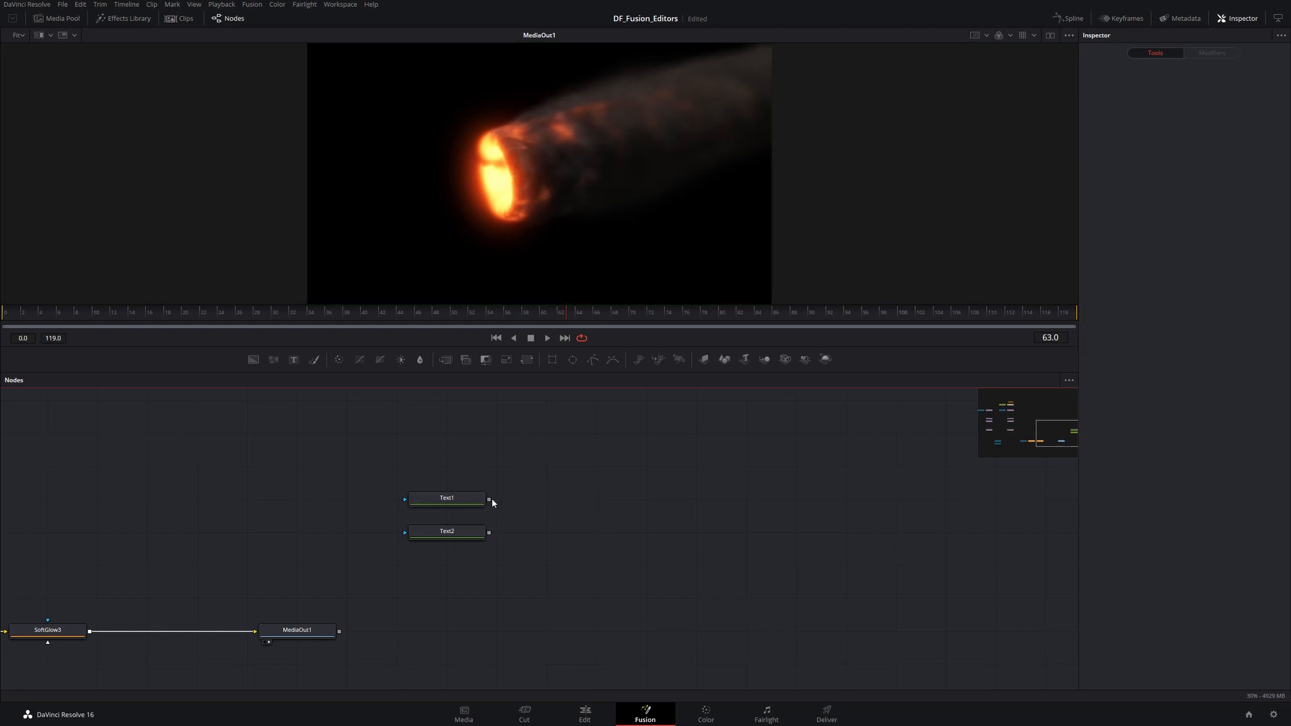
- Connect Text1 and Text2 into a new Merge node and show the merge result in the viewer
left_click_drag(489, 500, 490, 535)
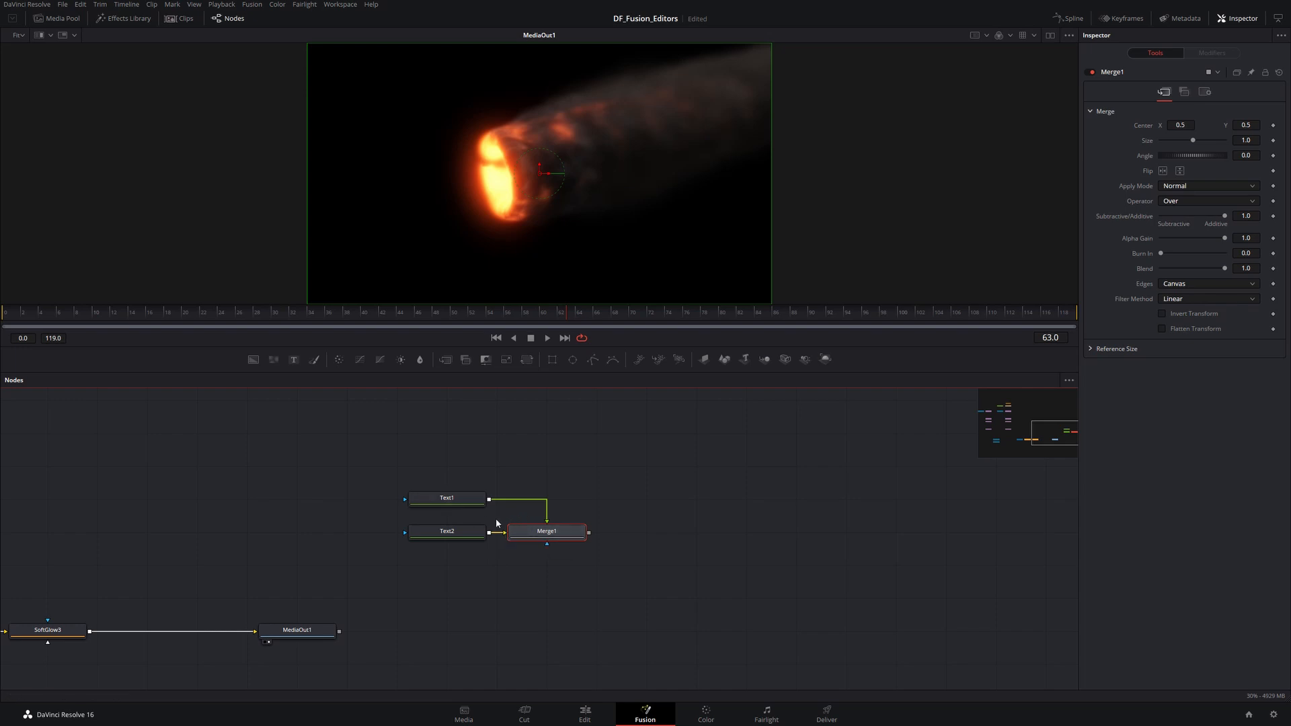
left_click_drag(546, 531, 620, 136)
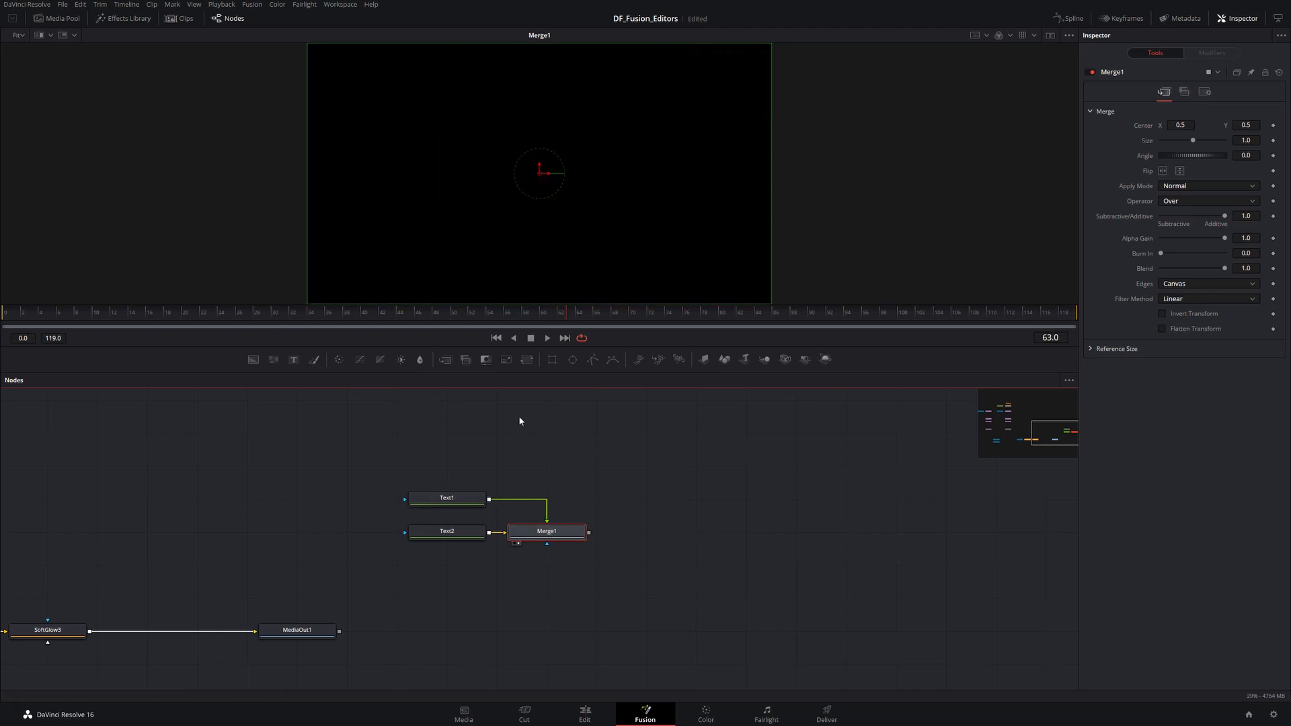
- Enter 1 as Text1's styled text and set its size to 0.5
left_click(447, 497)
left_click(1183, 195)
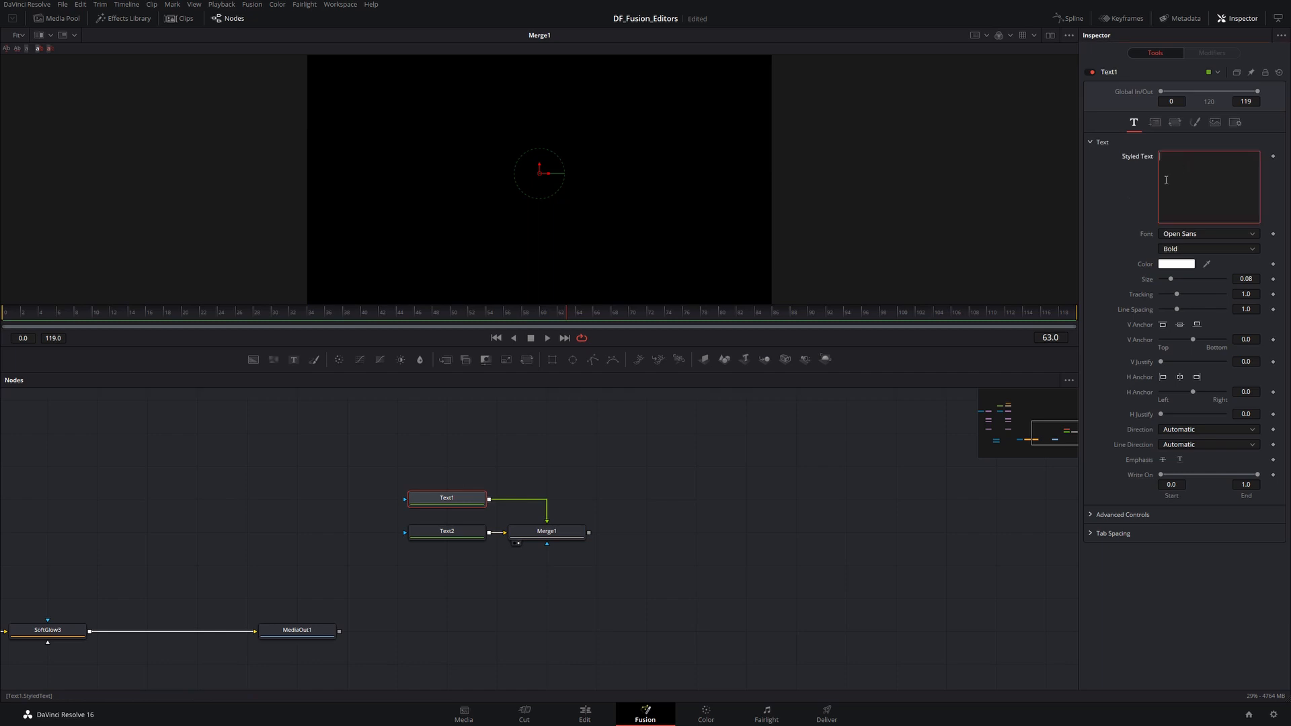
type("1")
left_click_drag(1171, 278, 1249, 286)
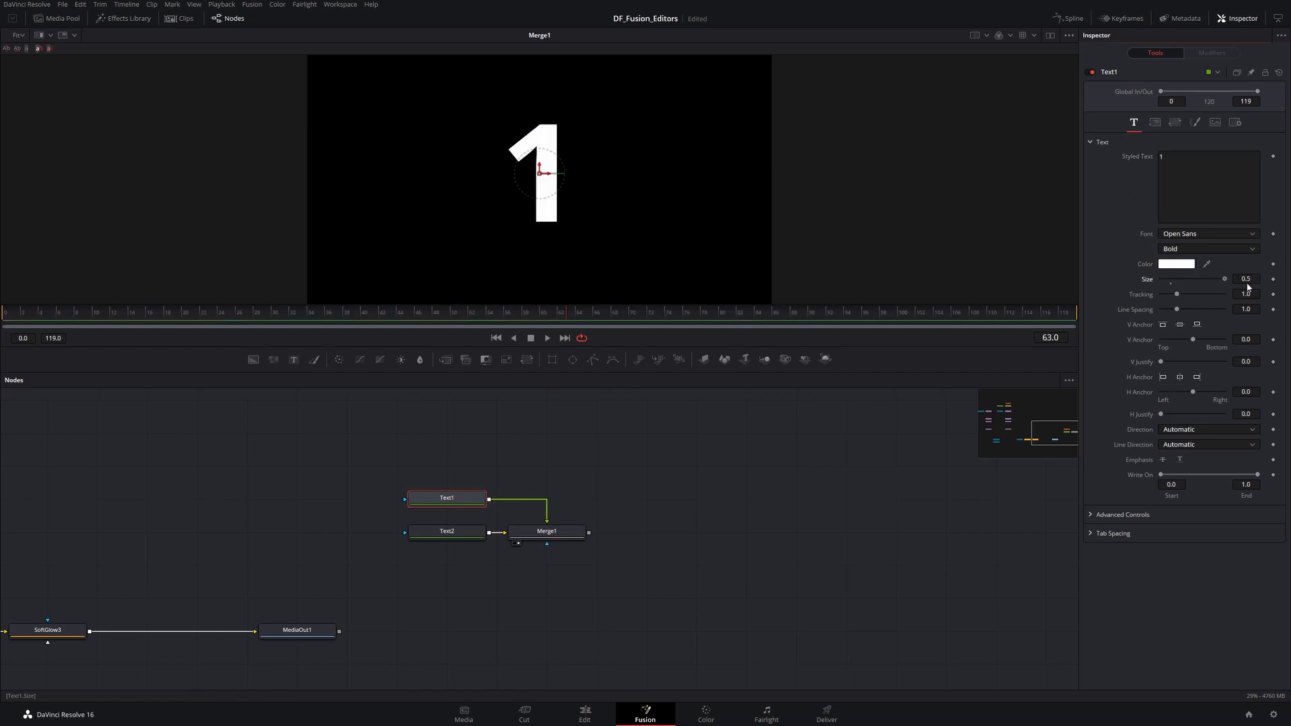
- Enter 2 as Text2's styled text and set its size to 0.5
left_click(447, 531)
left_click(1157, 205)
type("2")
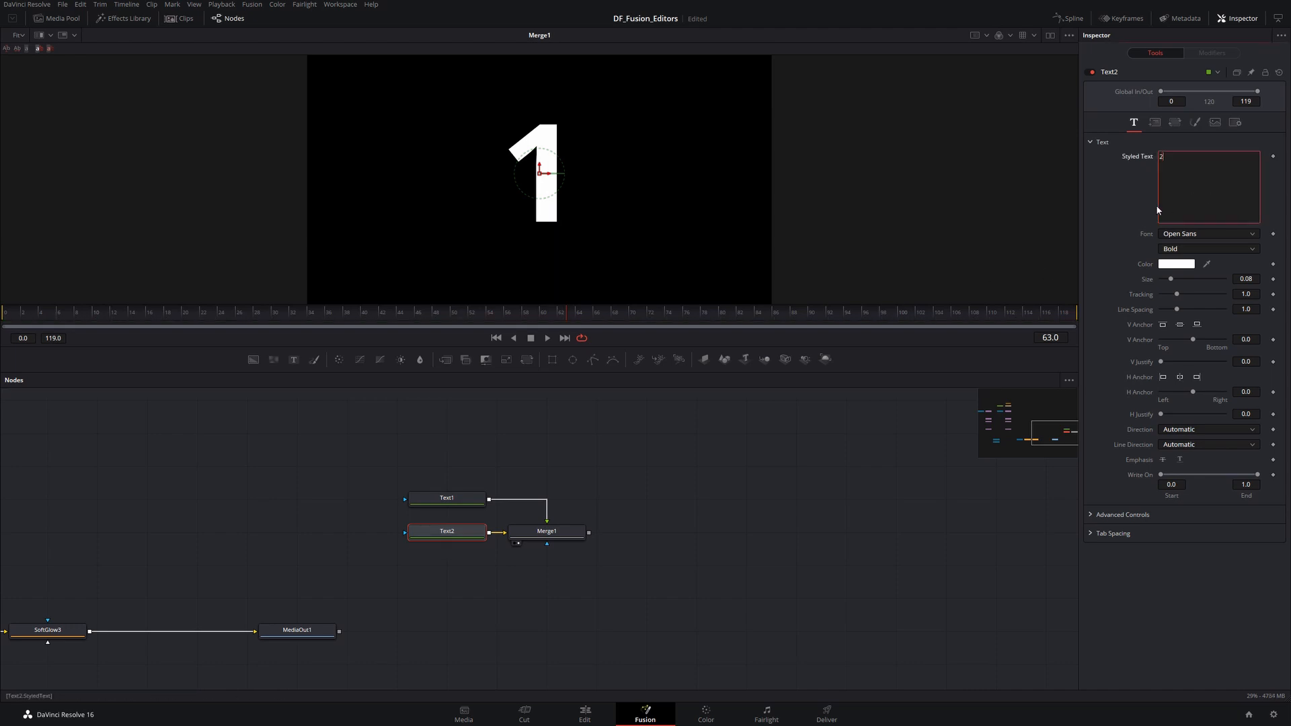
left_click_drag(1171, 278, 1236, 281)
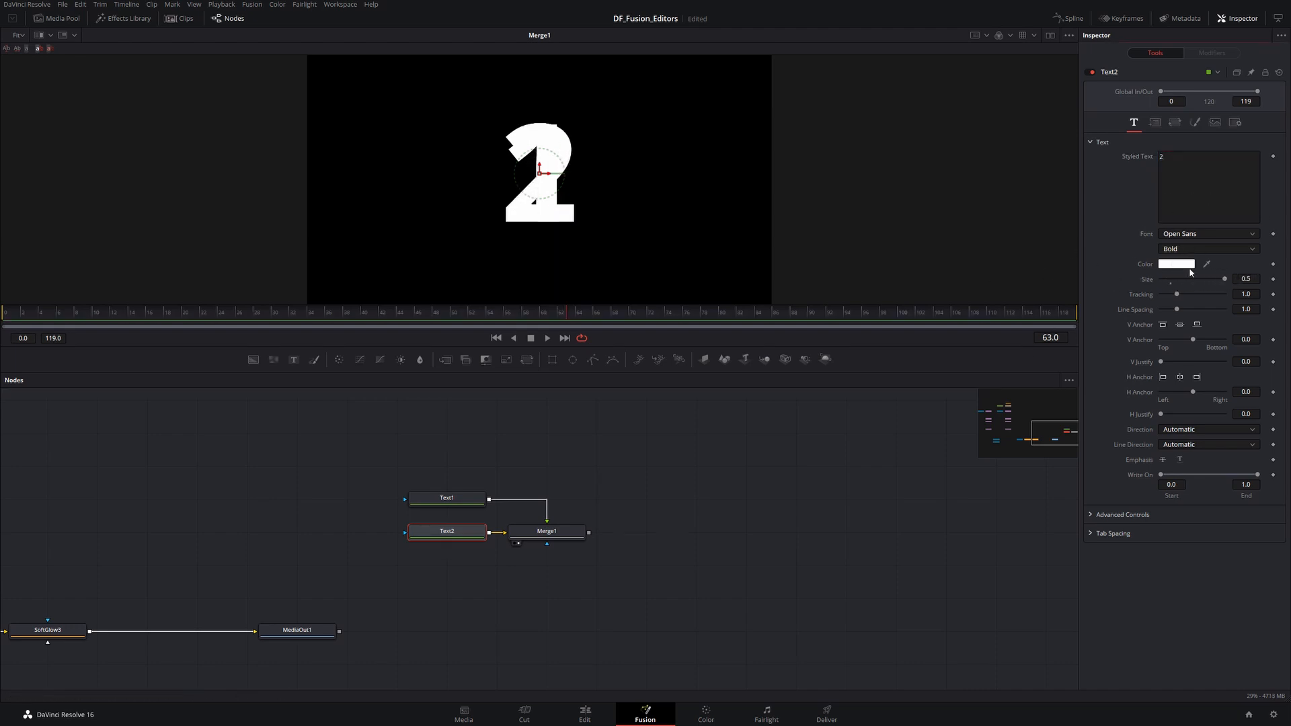
- Change Text2's text color to magenta
left_click(1166, 265)
left_click(681, 284)
left_click(645, 268)
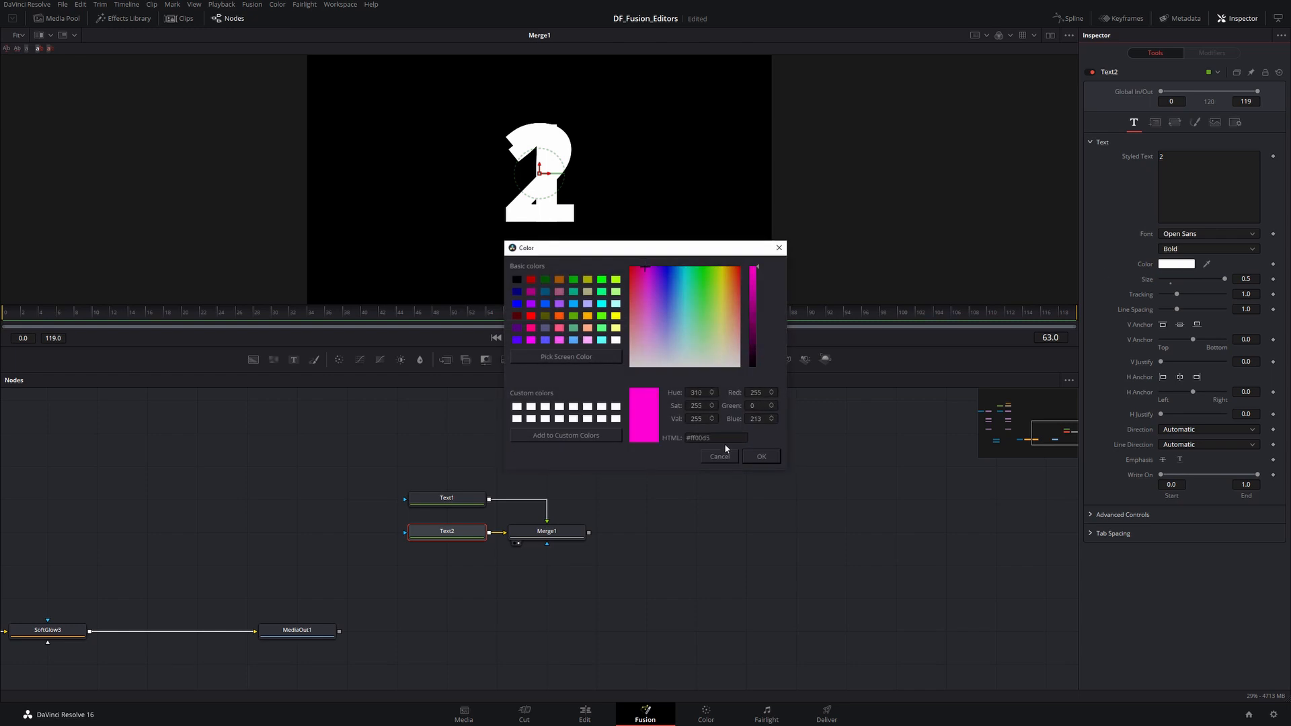
left_click(757, 457)
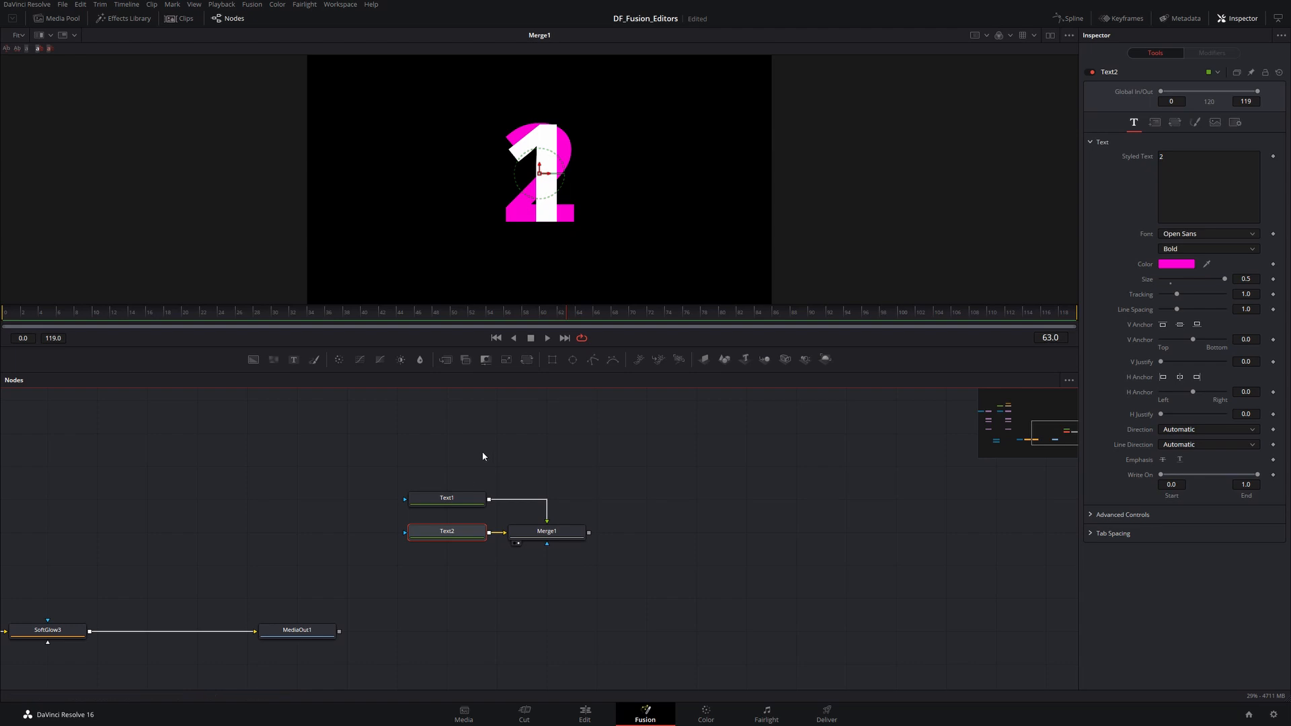
- Swap the Merge node's foreground and background inputs
left_click(537, 532)
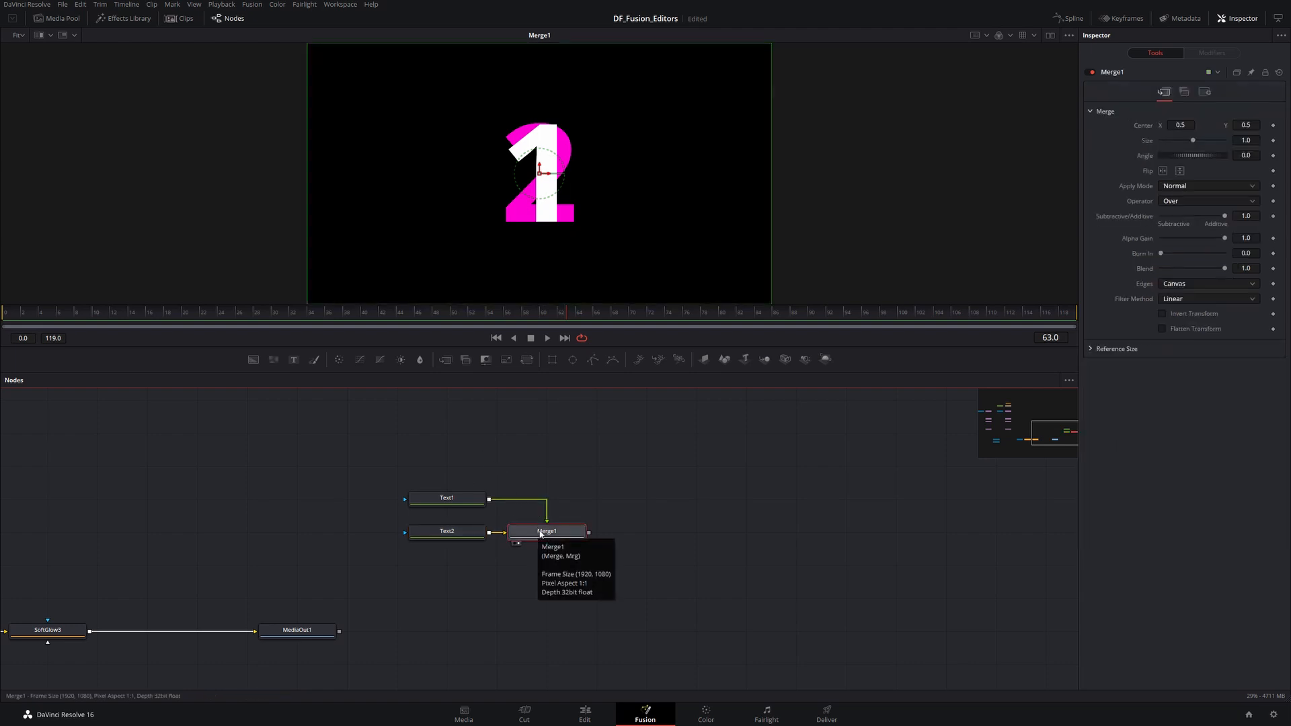
key("ctrl+t")
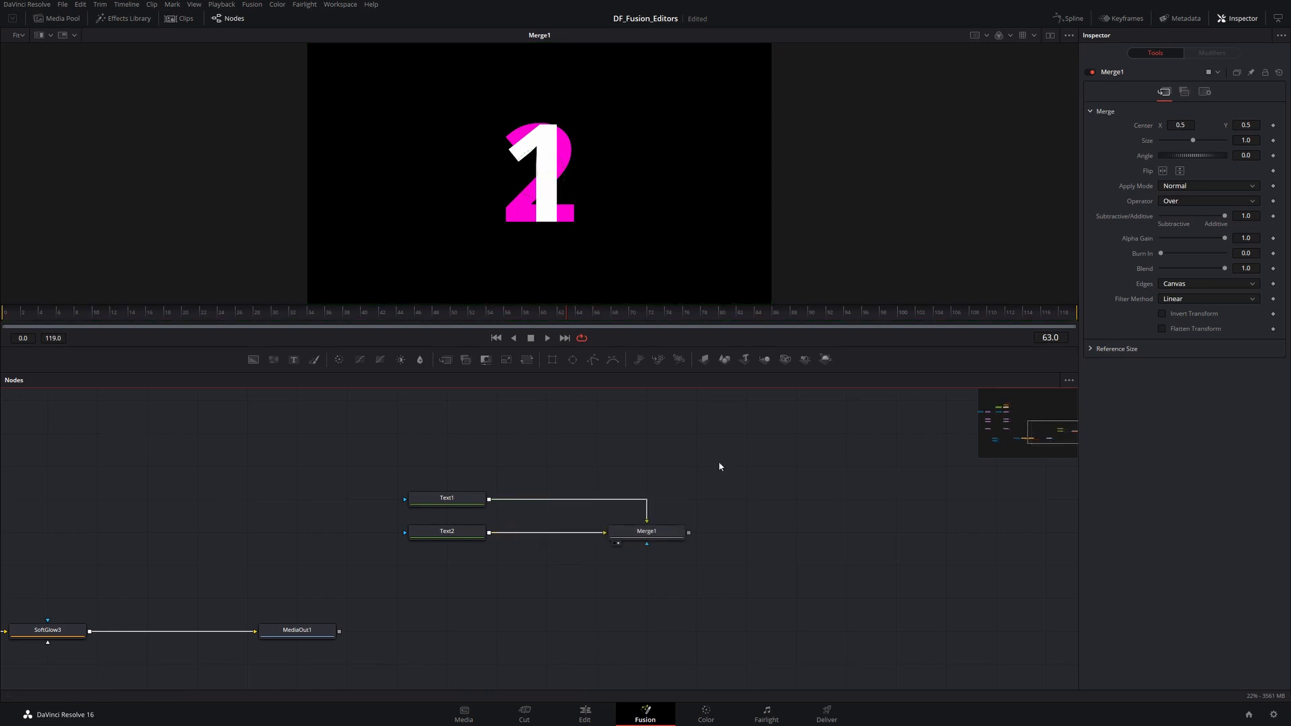
- Delete the Merge node and the Text2 node
left_click_drag(720, 462, 581, 592)
key("Delete")
left_click(440, 532)
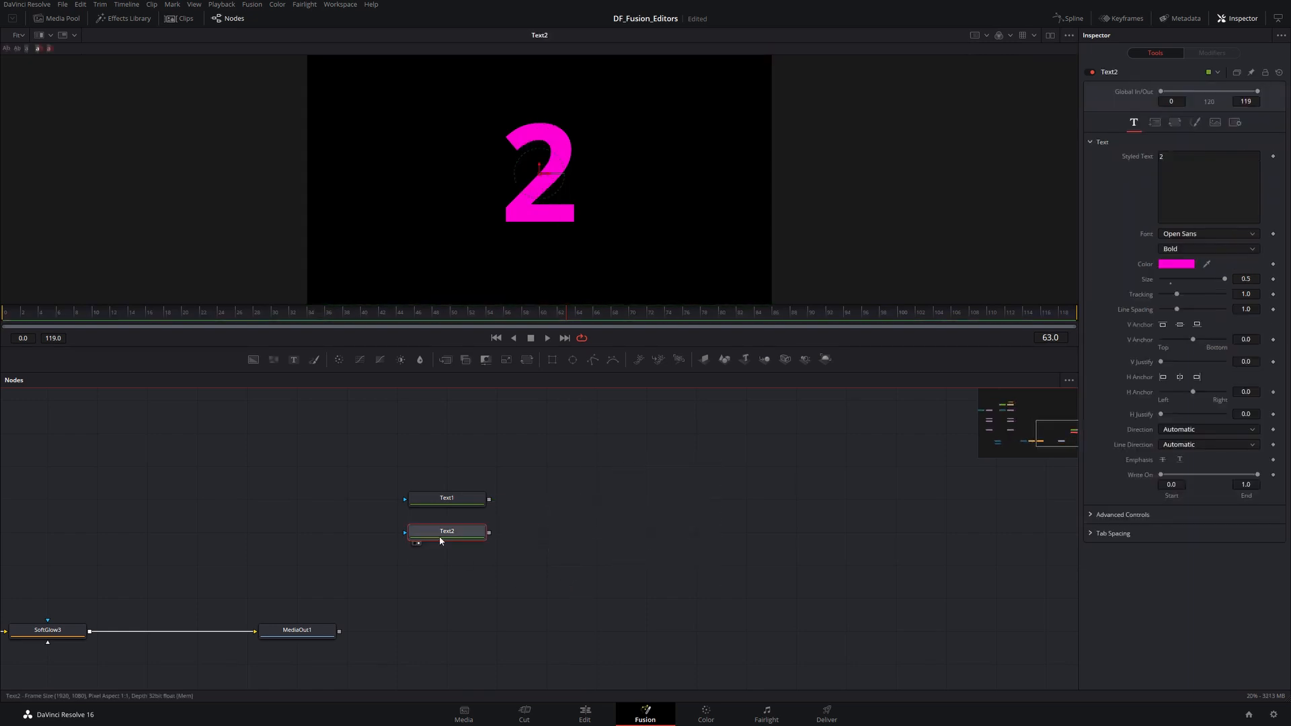
key("Delete")
- Switch to dual viewers and load Text1 into both the right and left viewers
left_click(479, 505)
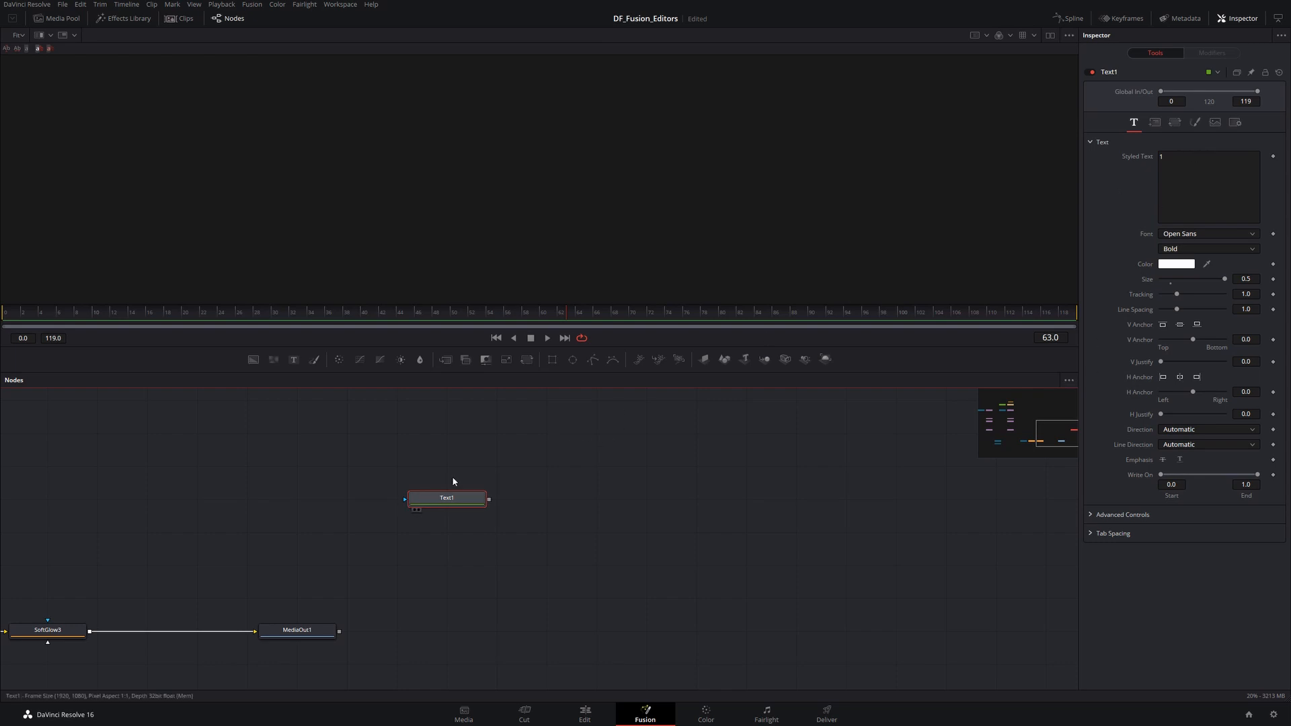
key("2")
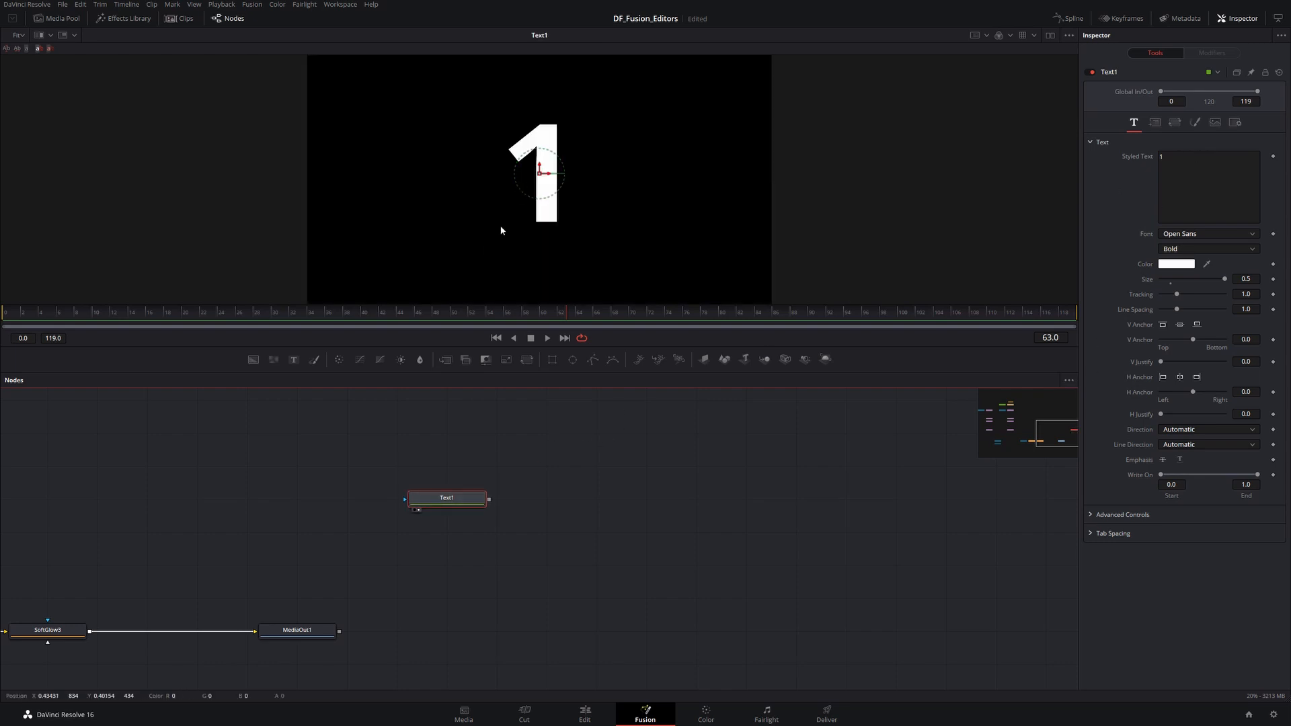
left_click(1052, 35)
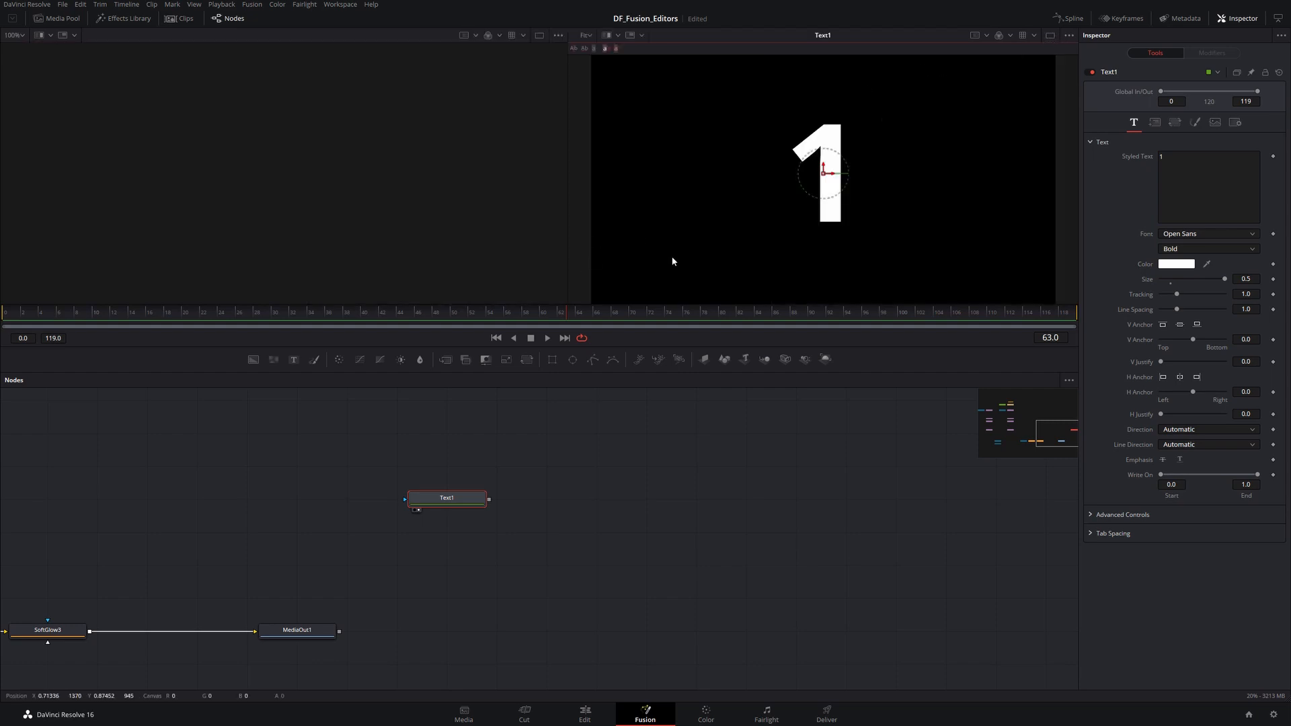
left_click(461, 505)
key("1")
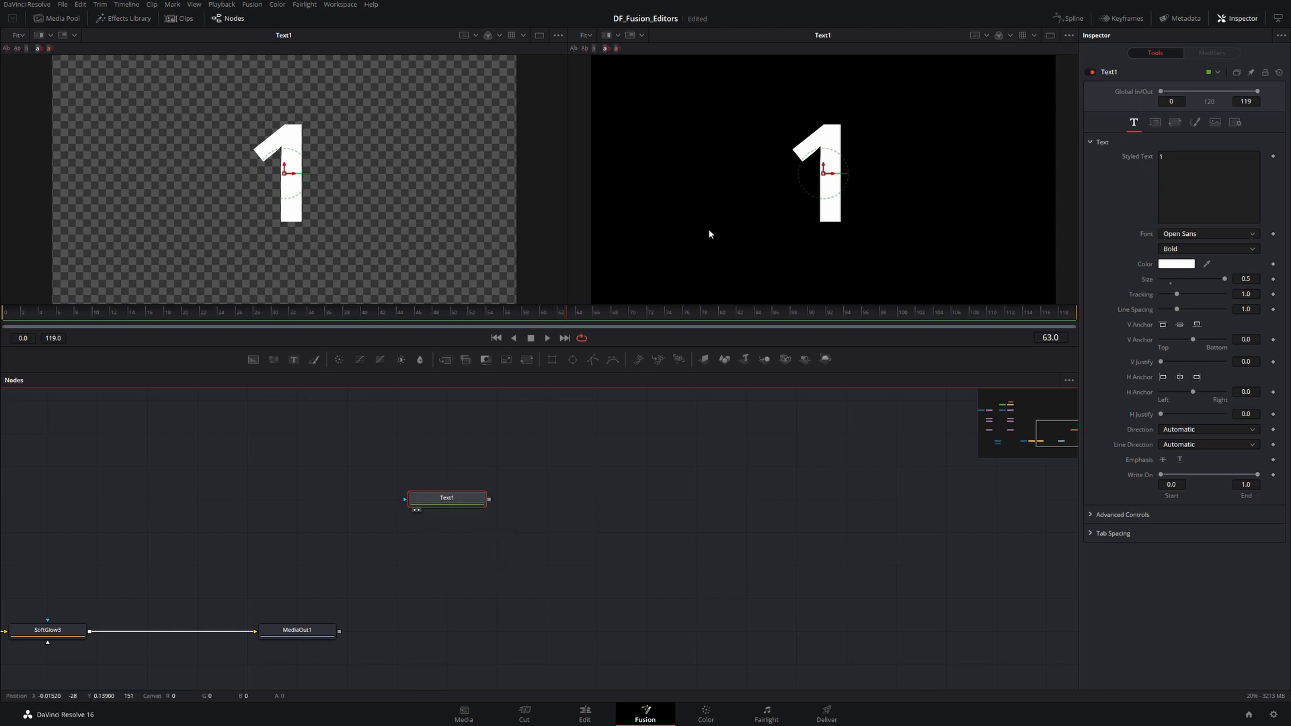
- Toggle Text1's display in the left and right viewers on and off
left_click(418, 510)
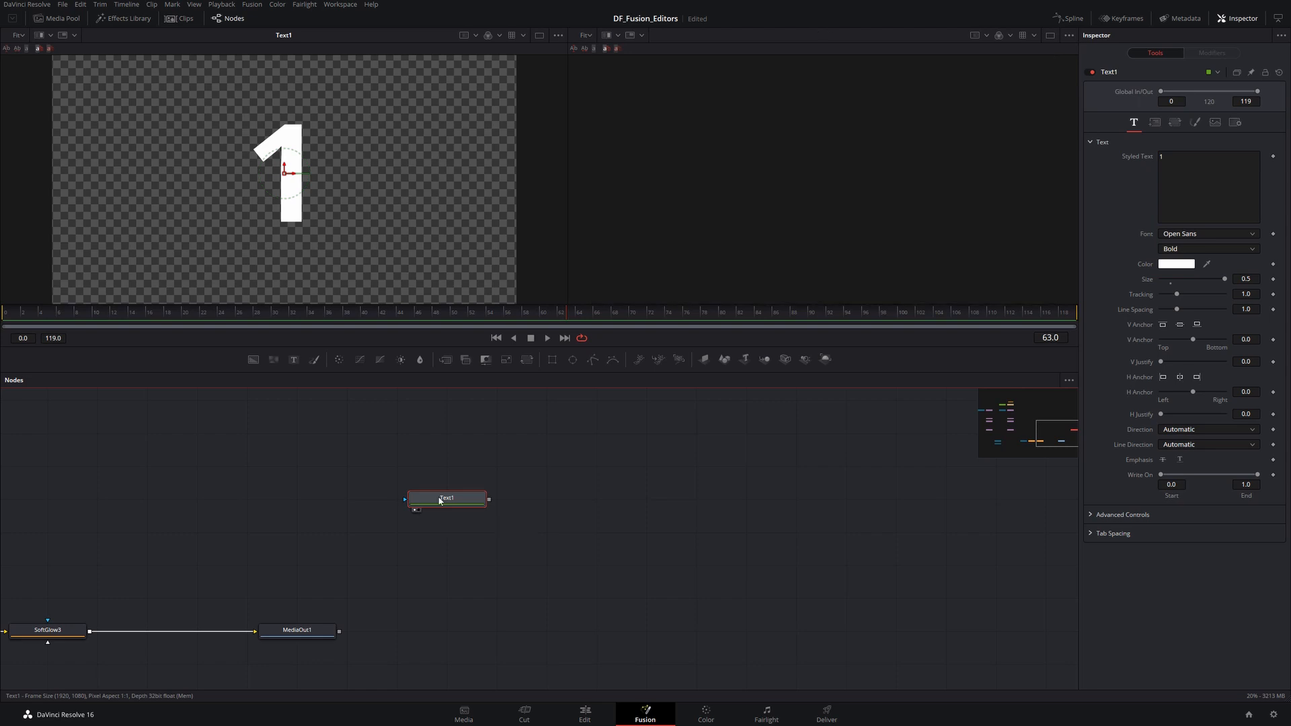
key("2")
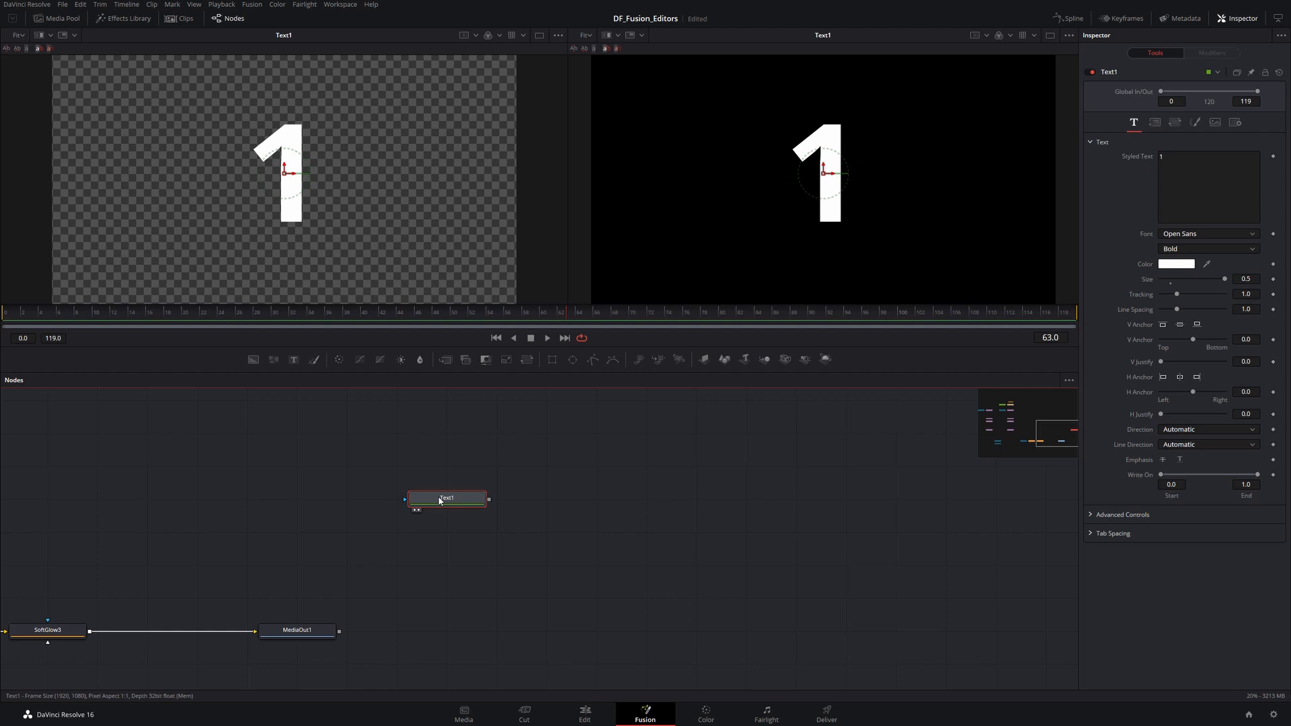
key("2")
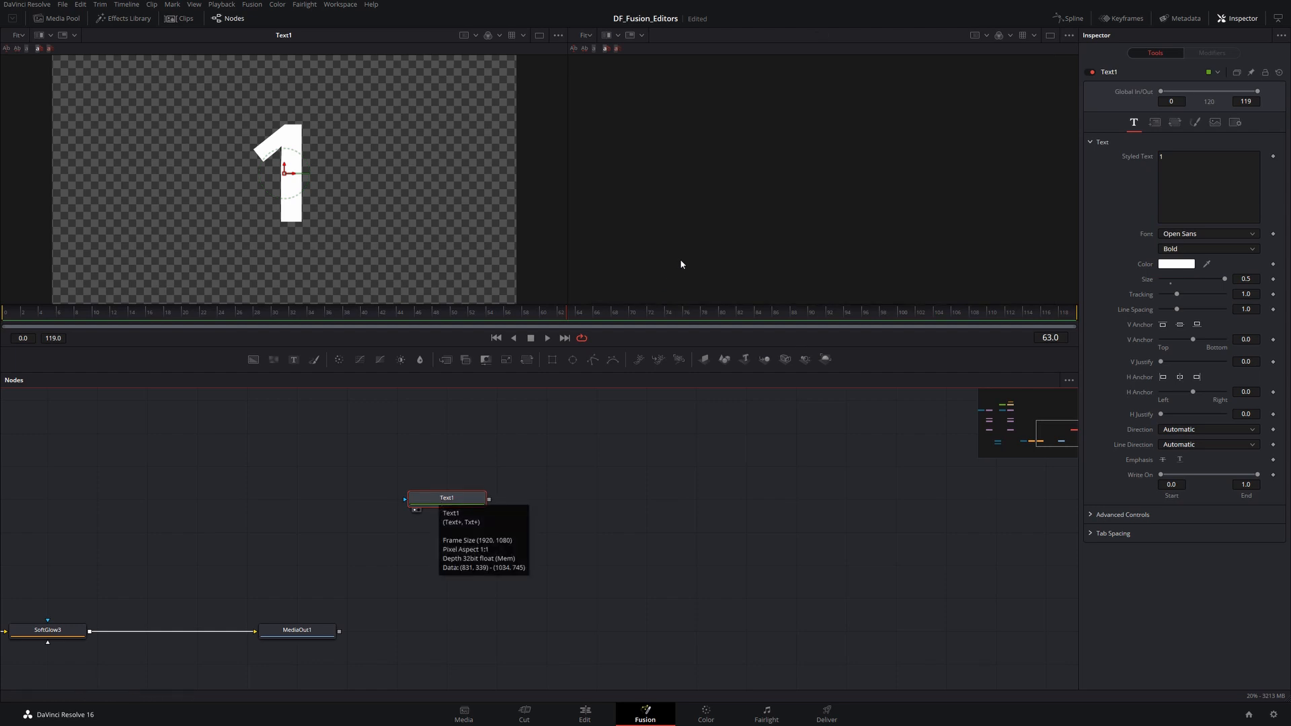
key("1")
key("1")
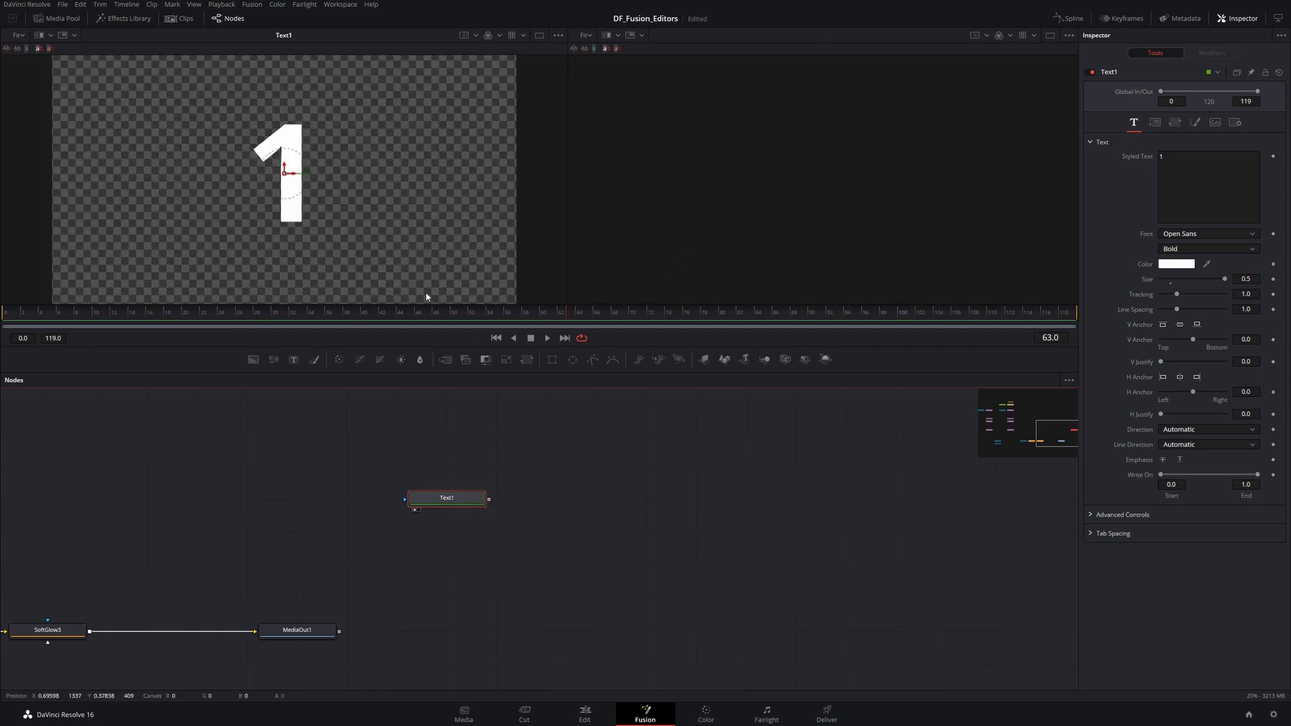
right_click(456, 500)
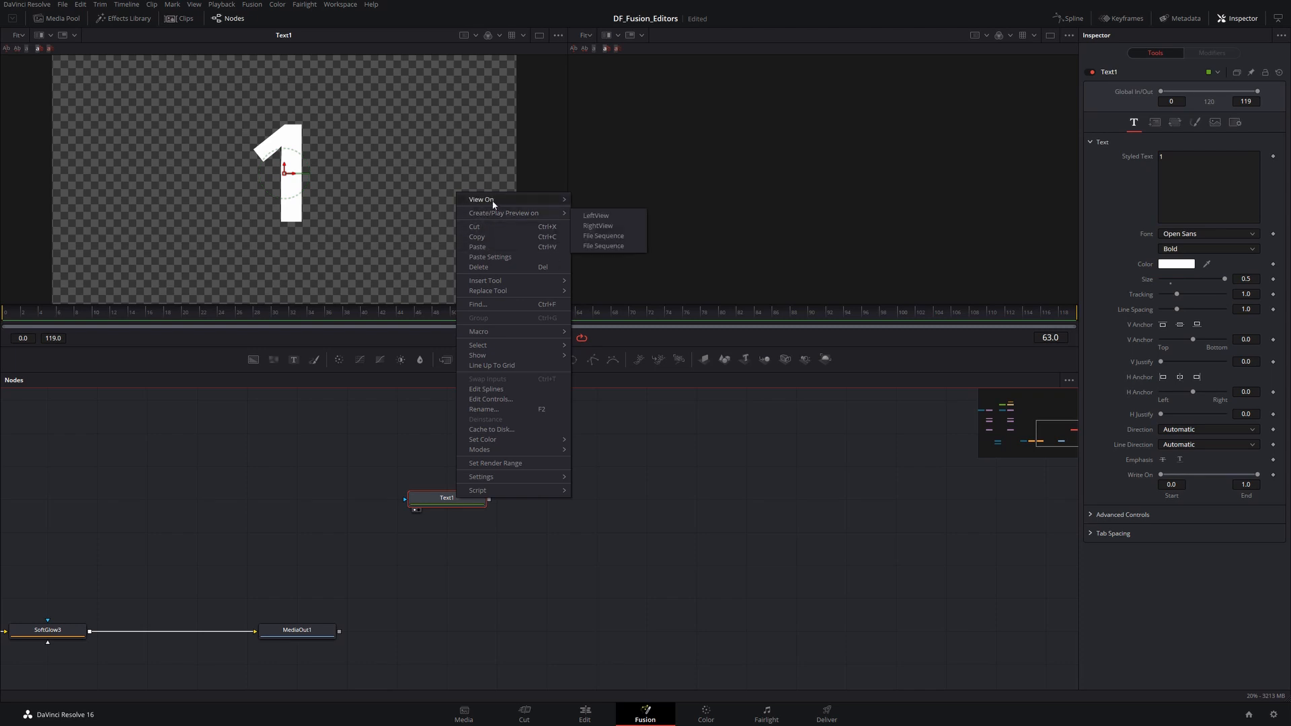
mouse_move(511, 200)
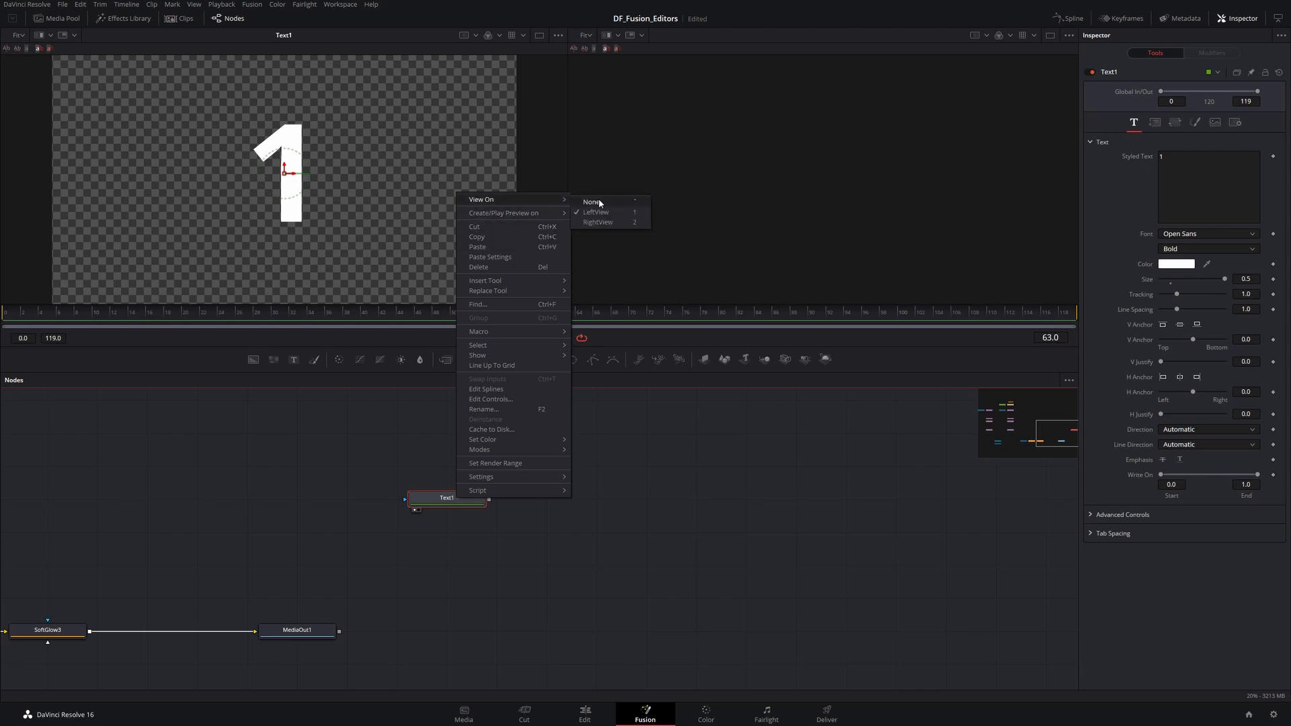
left_click(667, 532)
- Paste a copy of Text1 and place it to the right of the original
left_click(462, 503)
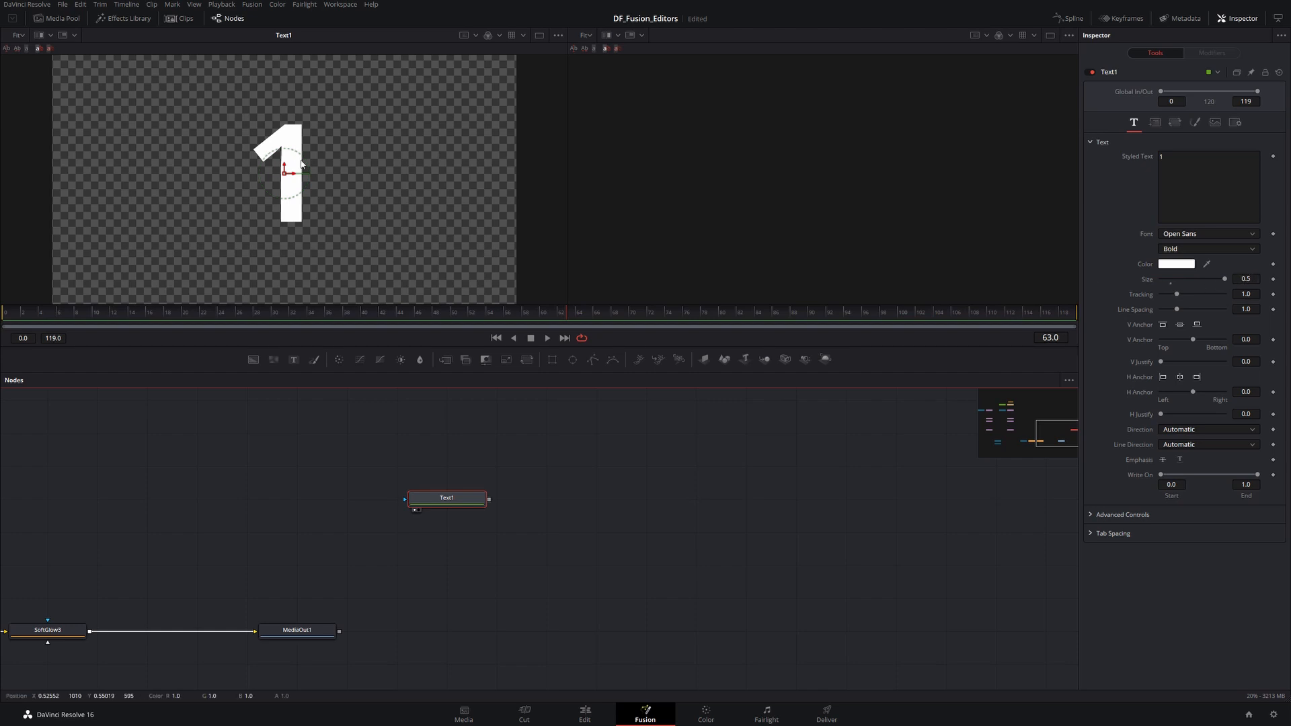
left_click(520, 406)
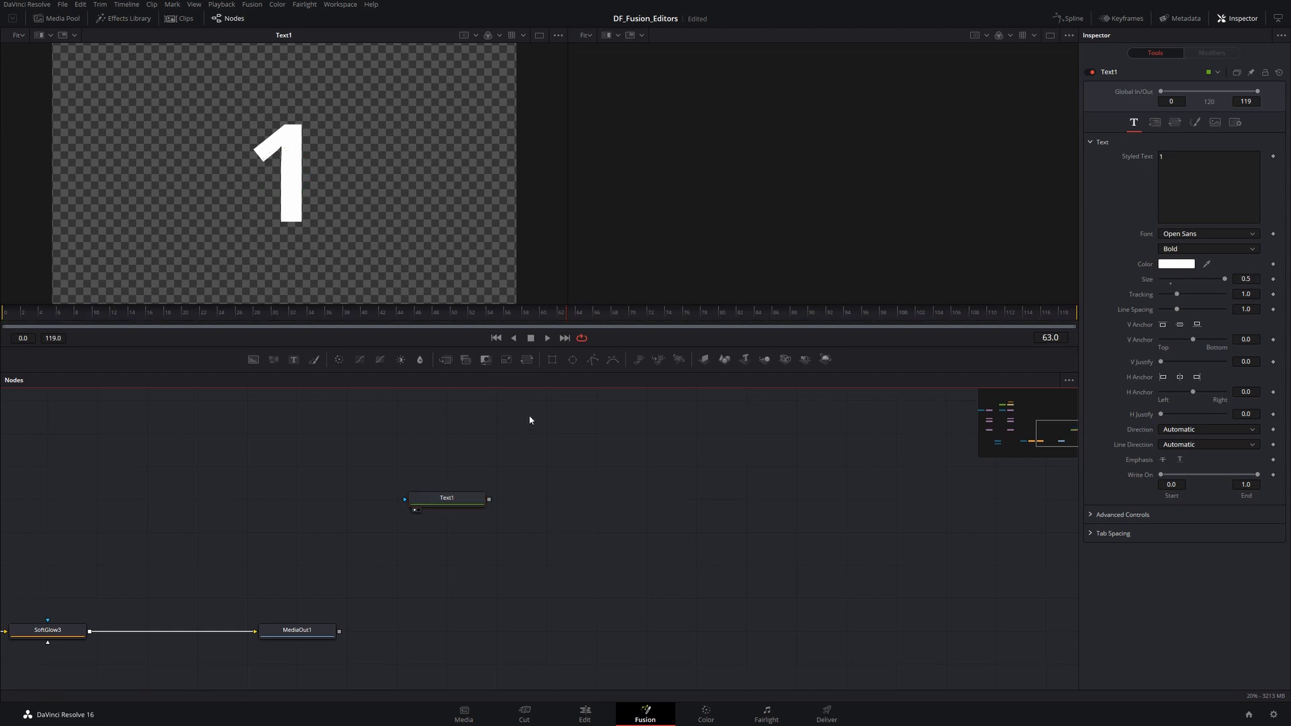
left_click(452, 501)
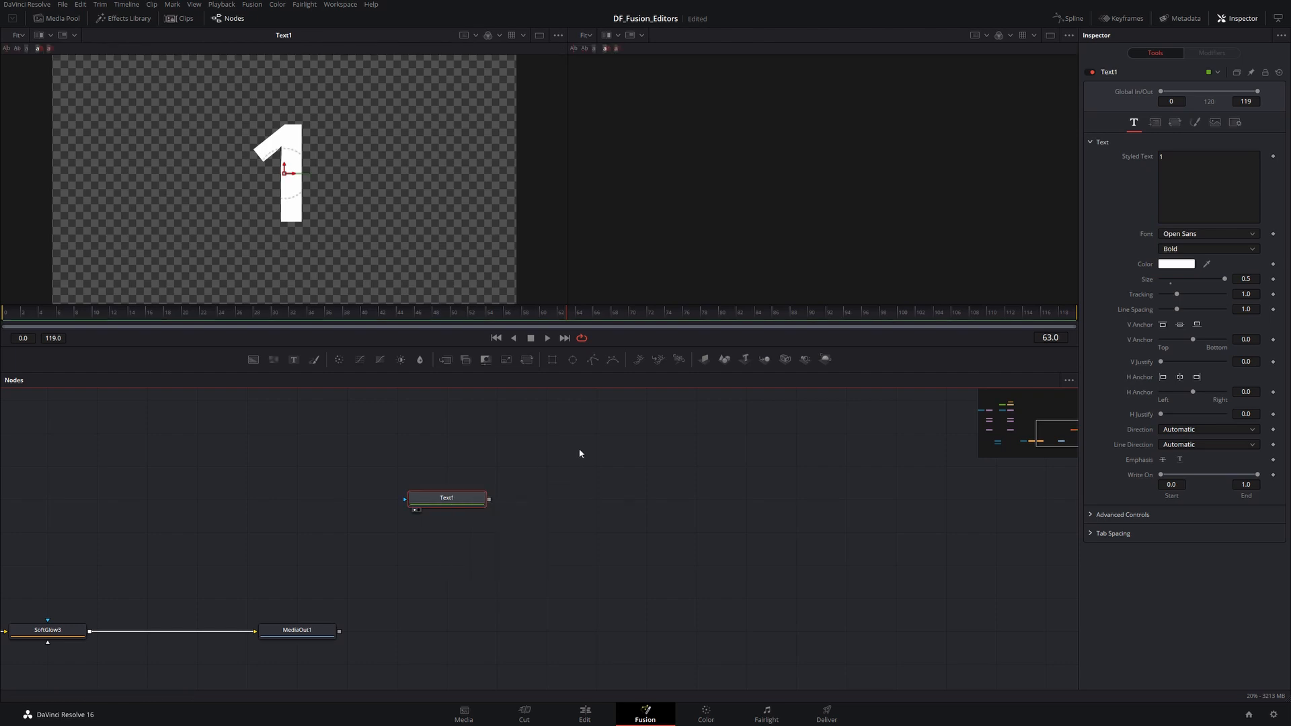
left_click(580, 501)
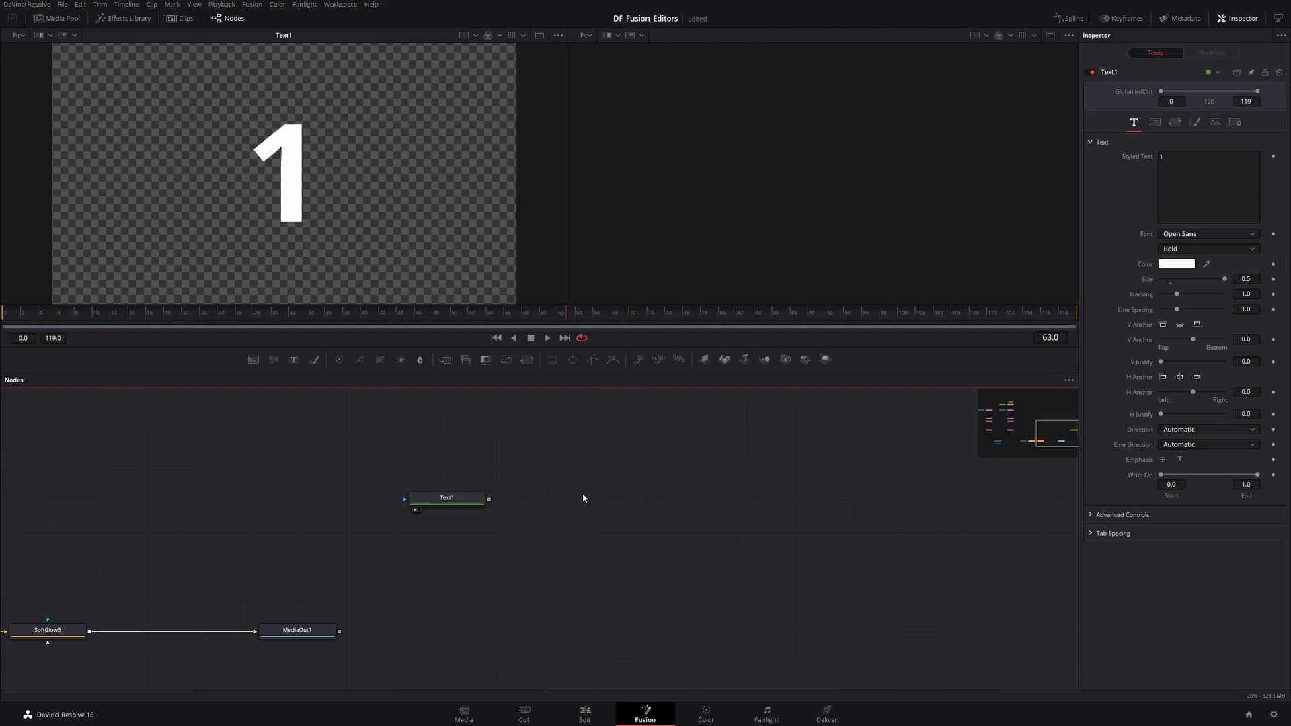
key("ctrl+v")
left_click_drag(582, 499, 731, 498)
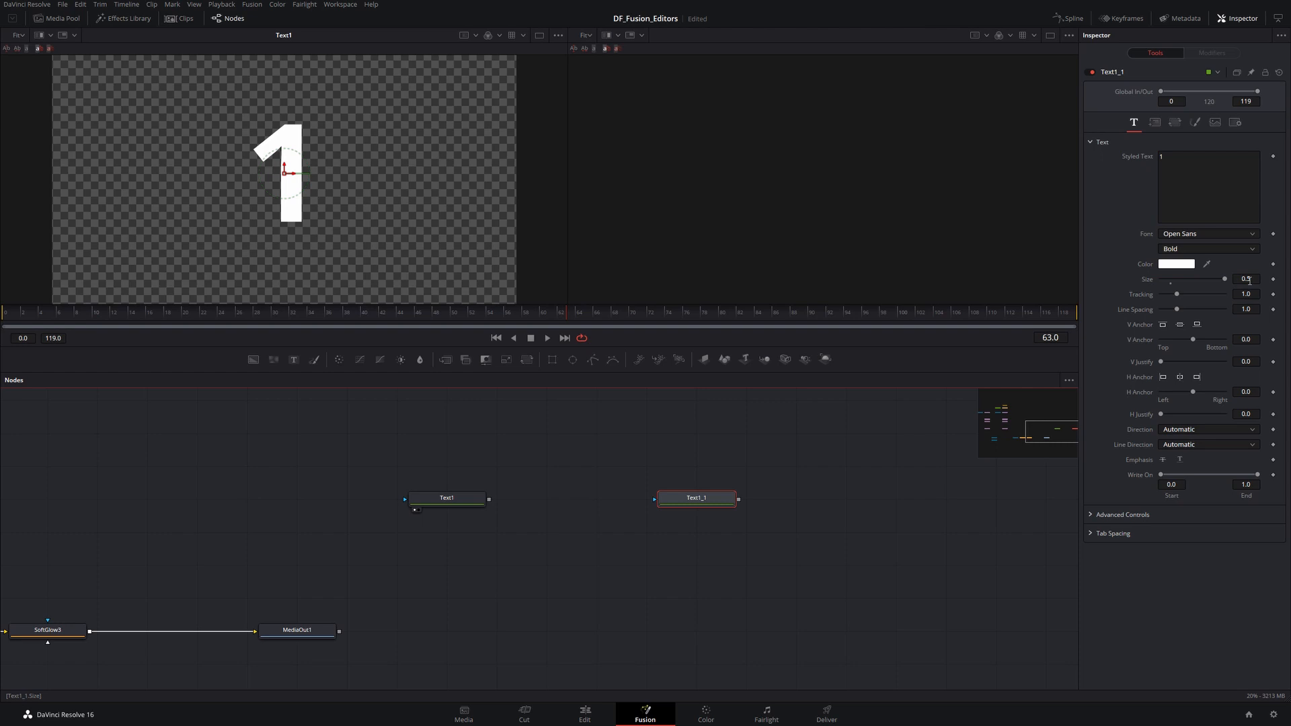
- Reduce Text1's size to about 0.22 and select the copy to compare its size
left_click(441, 499)
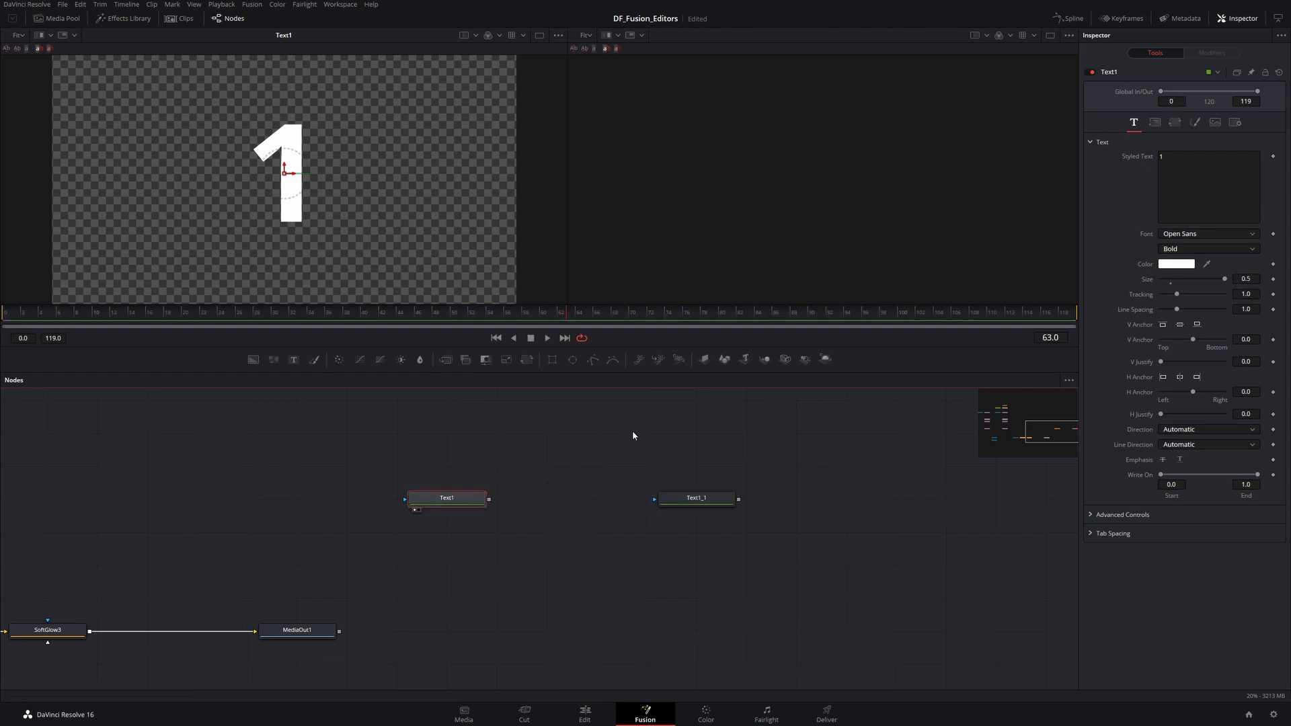
left_click_drag(1224, 278, 1189, 279)
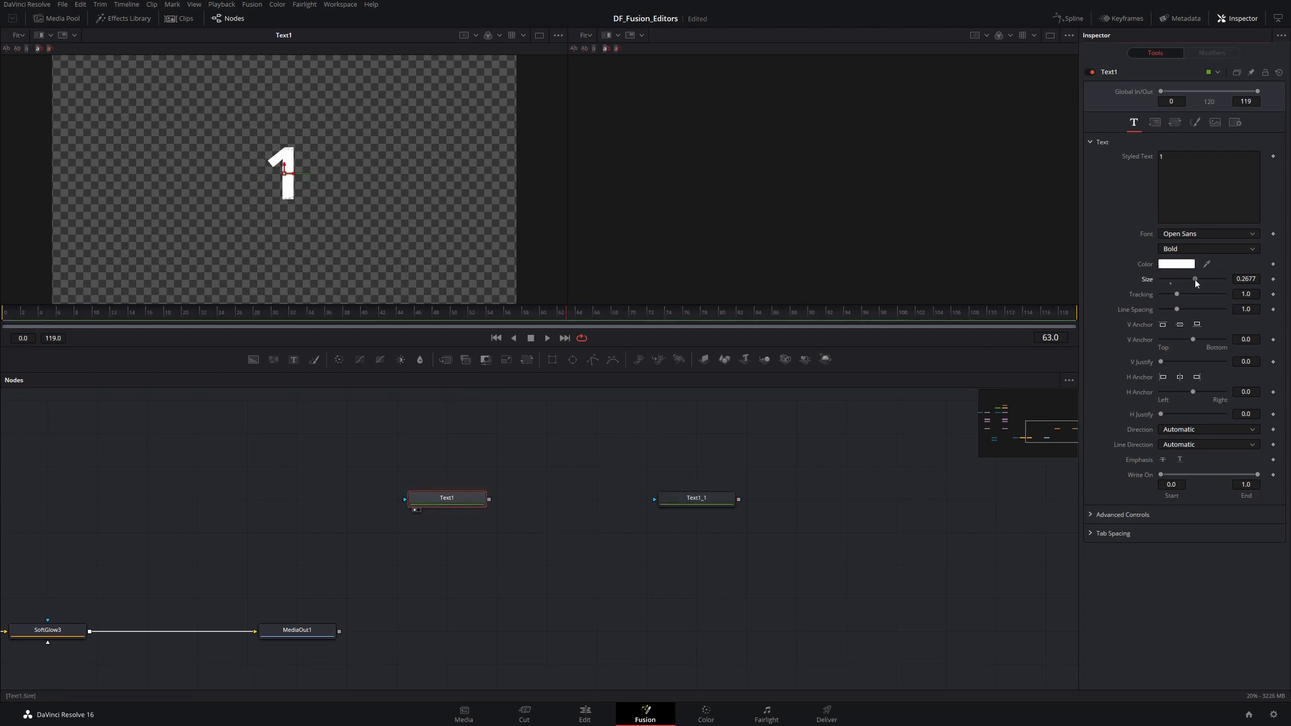
left_click(703, 499)
left_click(704, 501)
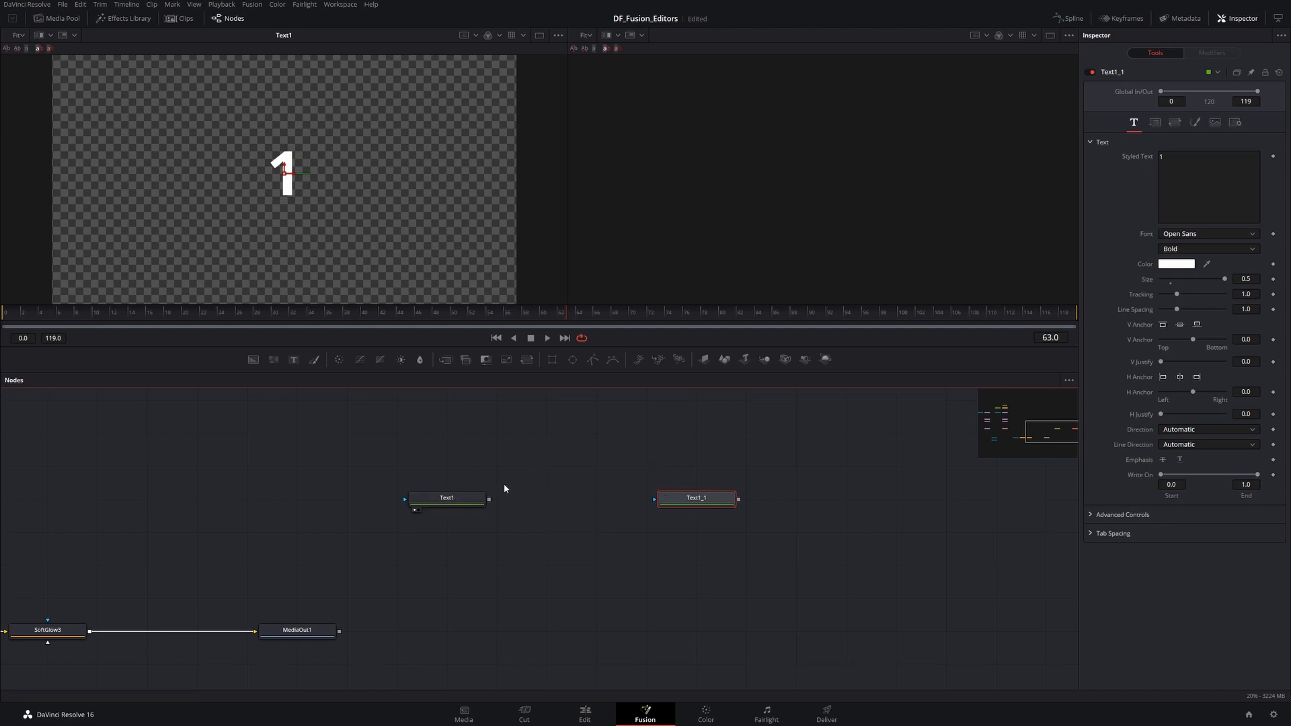
- Paste an instance of Text1 below the original node
left_click(429, 498)
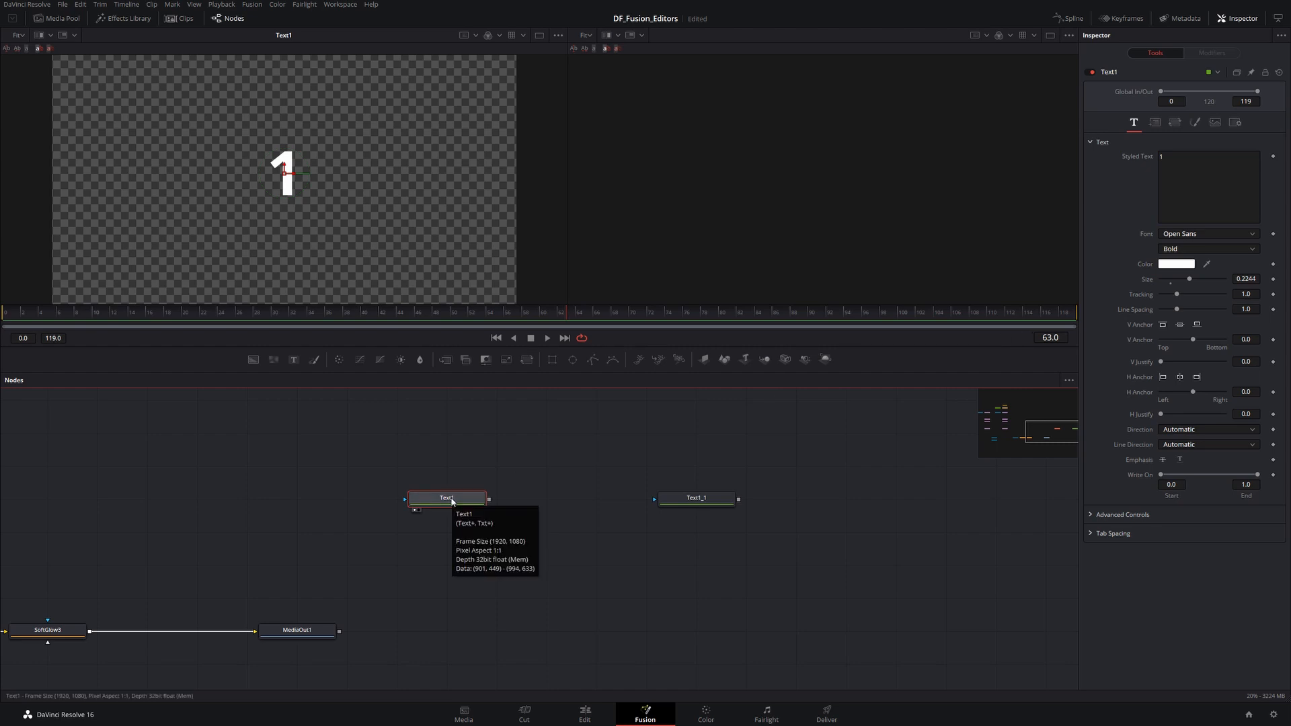
left_click(452, 544)
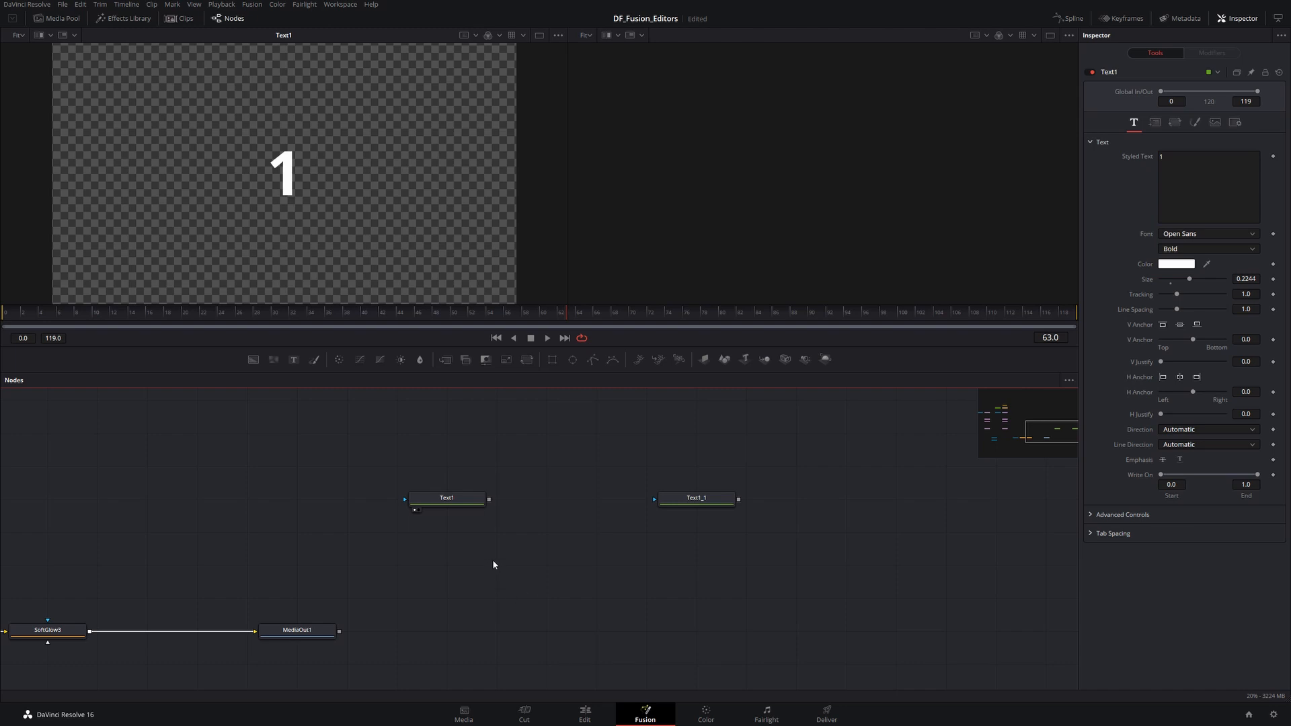
key("ctrl+shift+v")
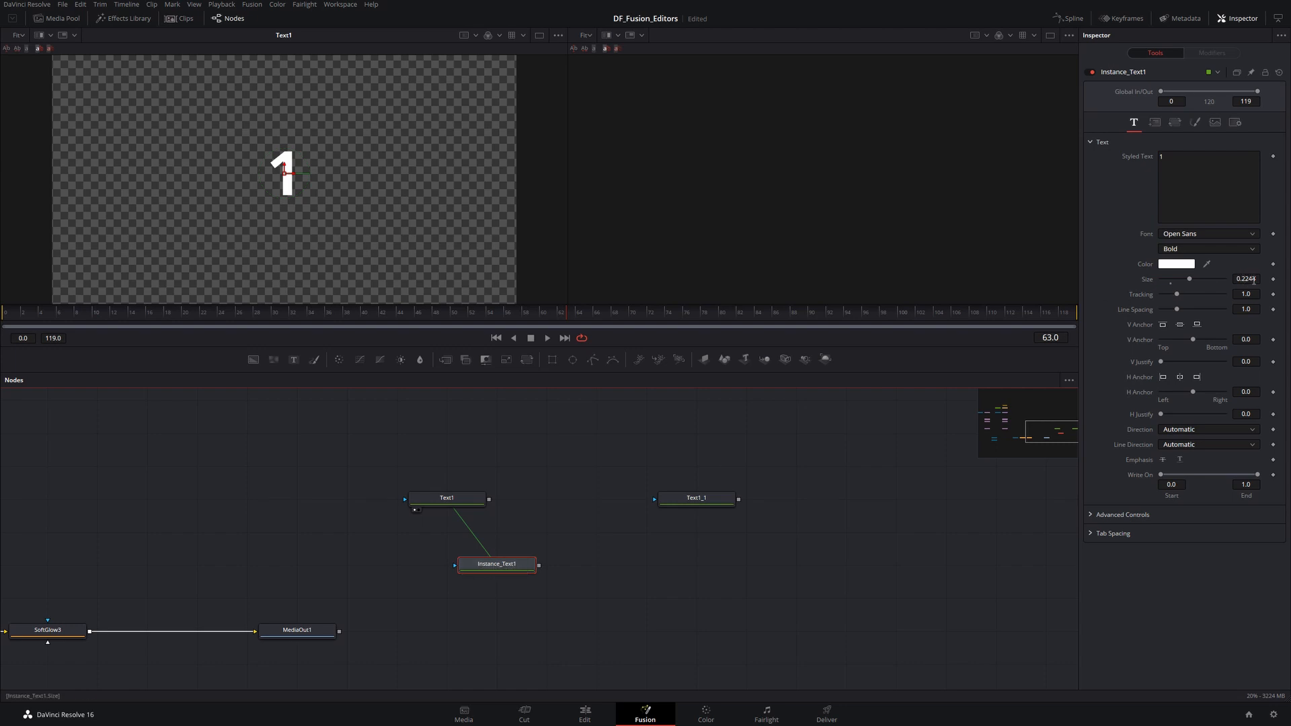
- Set Text1's size to 1 and select the instance to compare its size
left_click(467, 497)
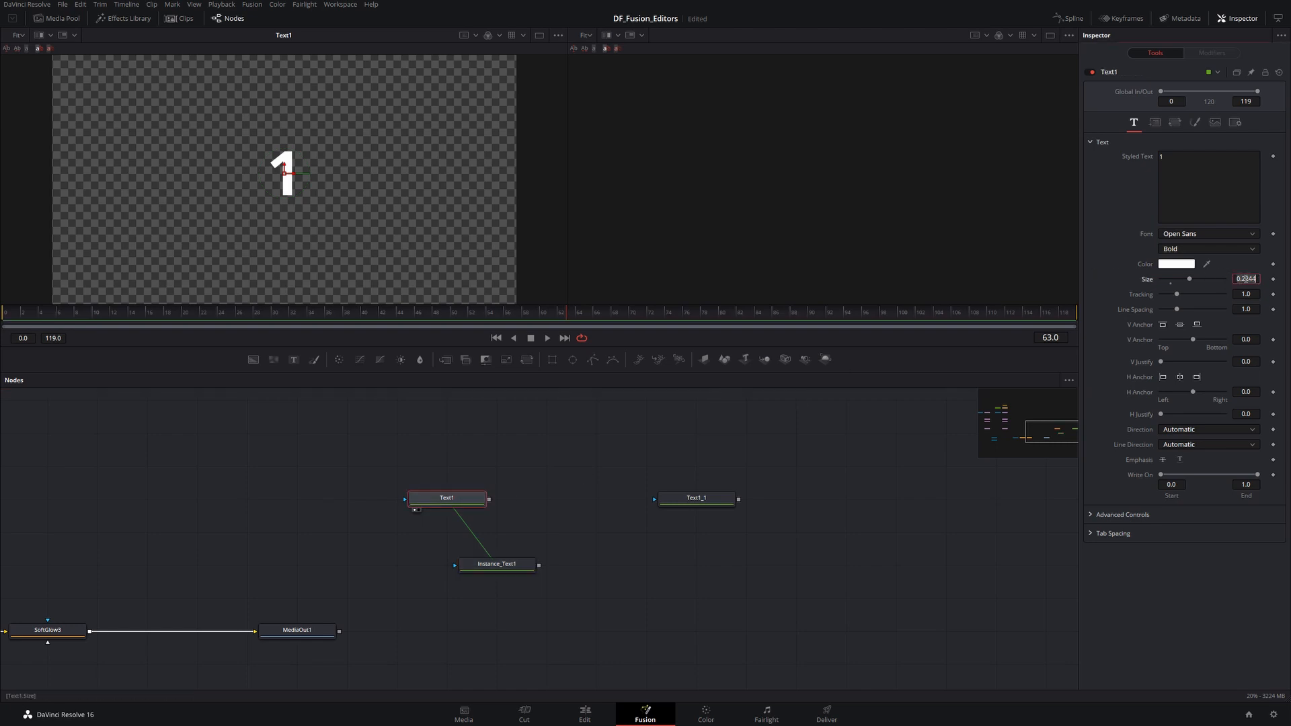
type("1")
key("Return")
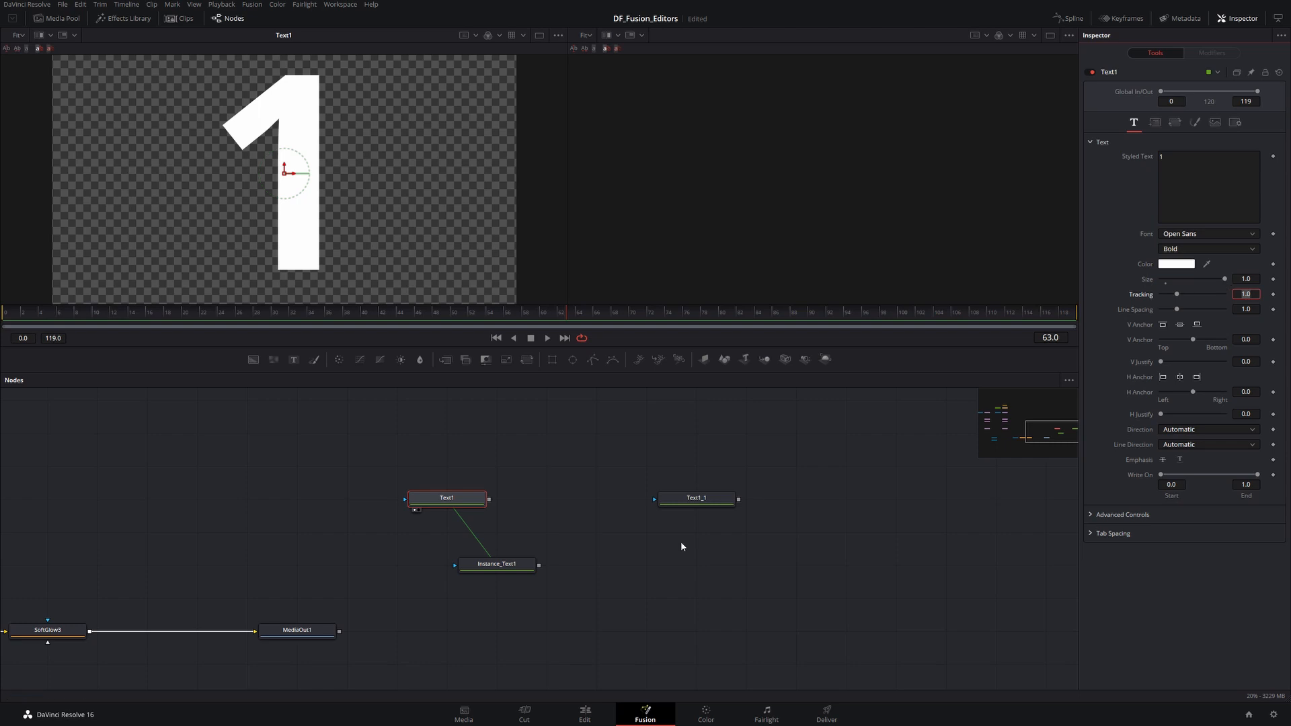
left_click(503, 567)
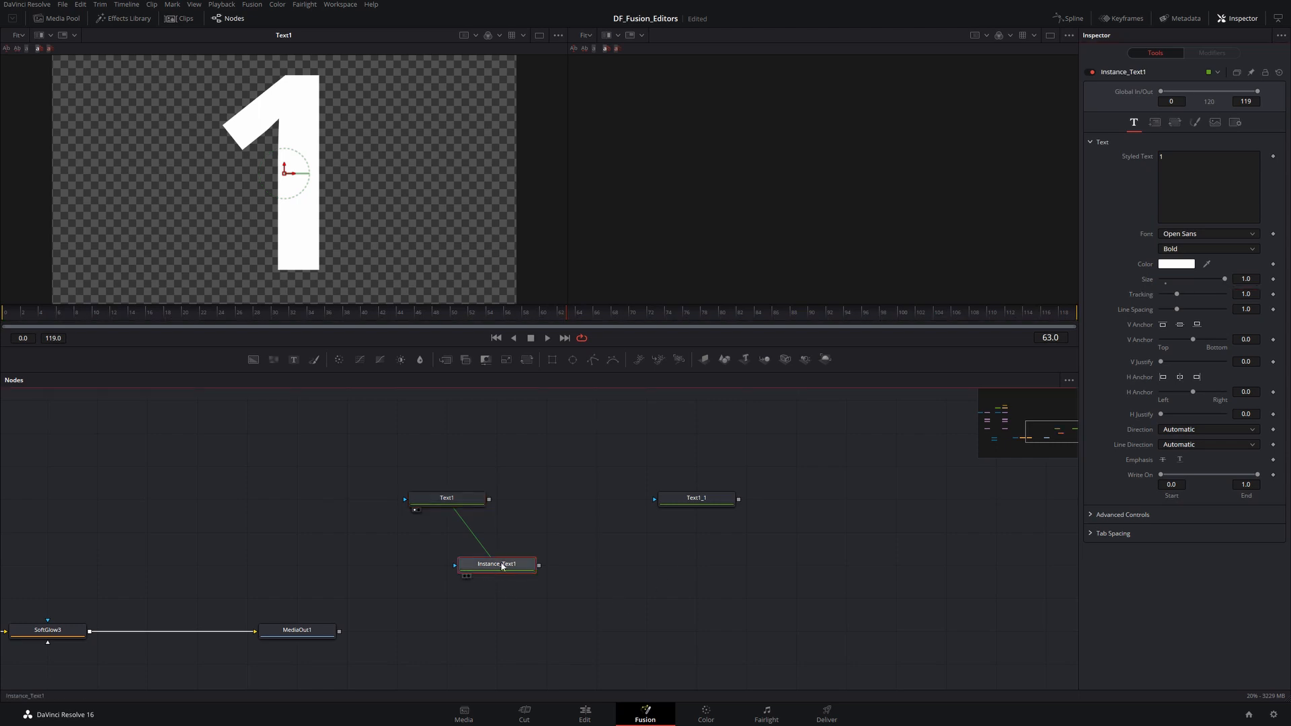
- Show Instance_Text1 in the second viewer and reduce its size to about 0.488
key("2")
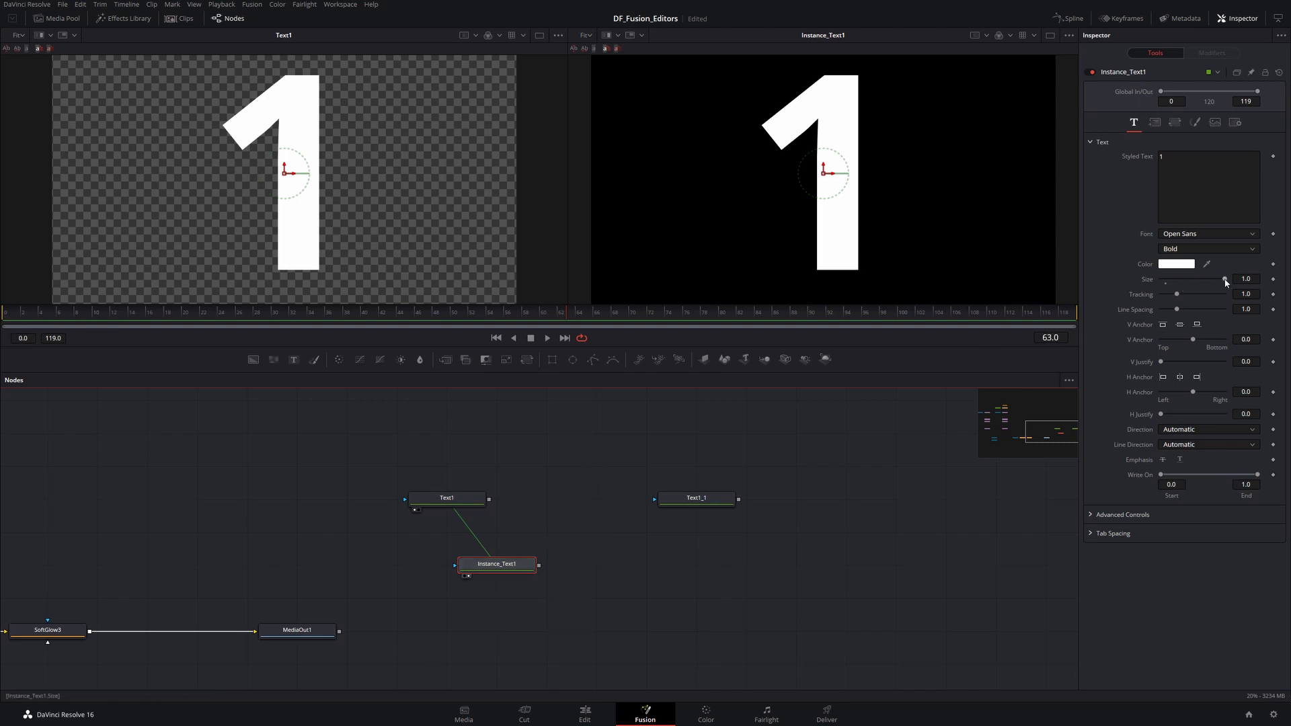
left_click_drag(1225, 281, 1192, 288)
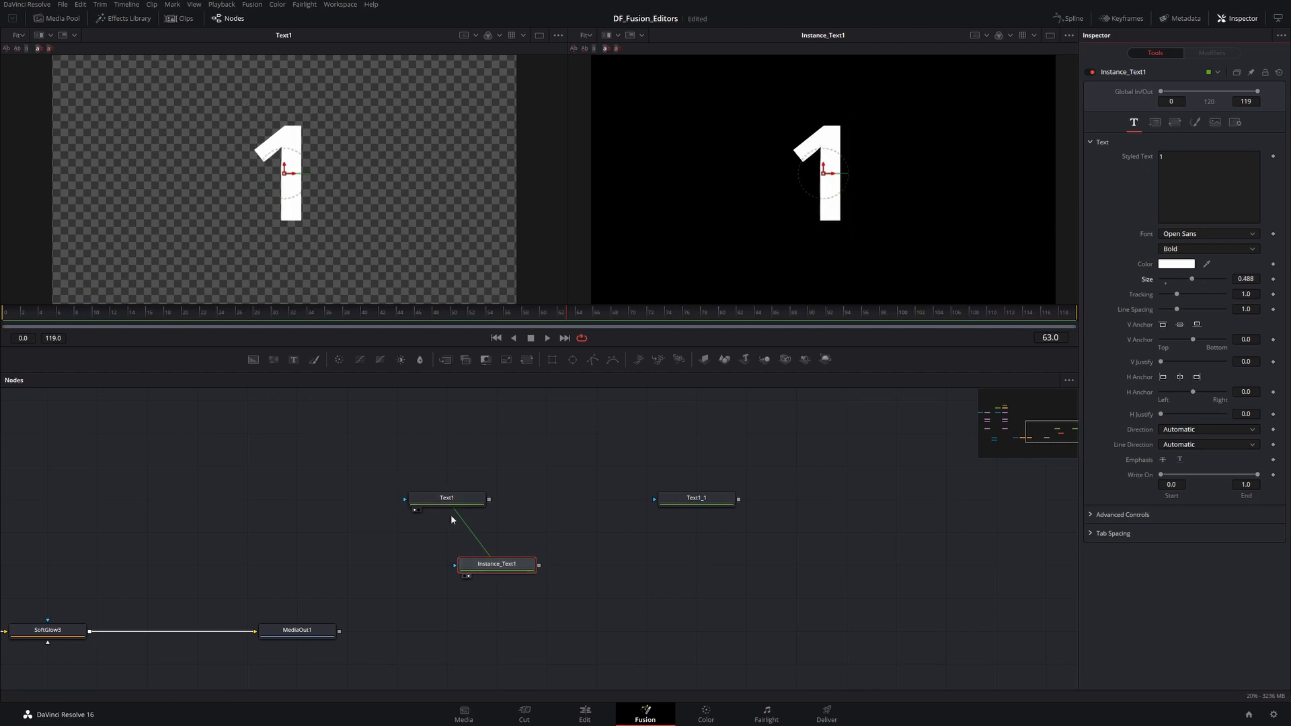
right_click(548, 472)
mouse_move(570, 505)
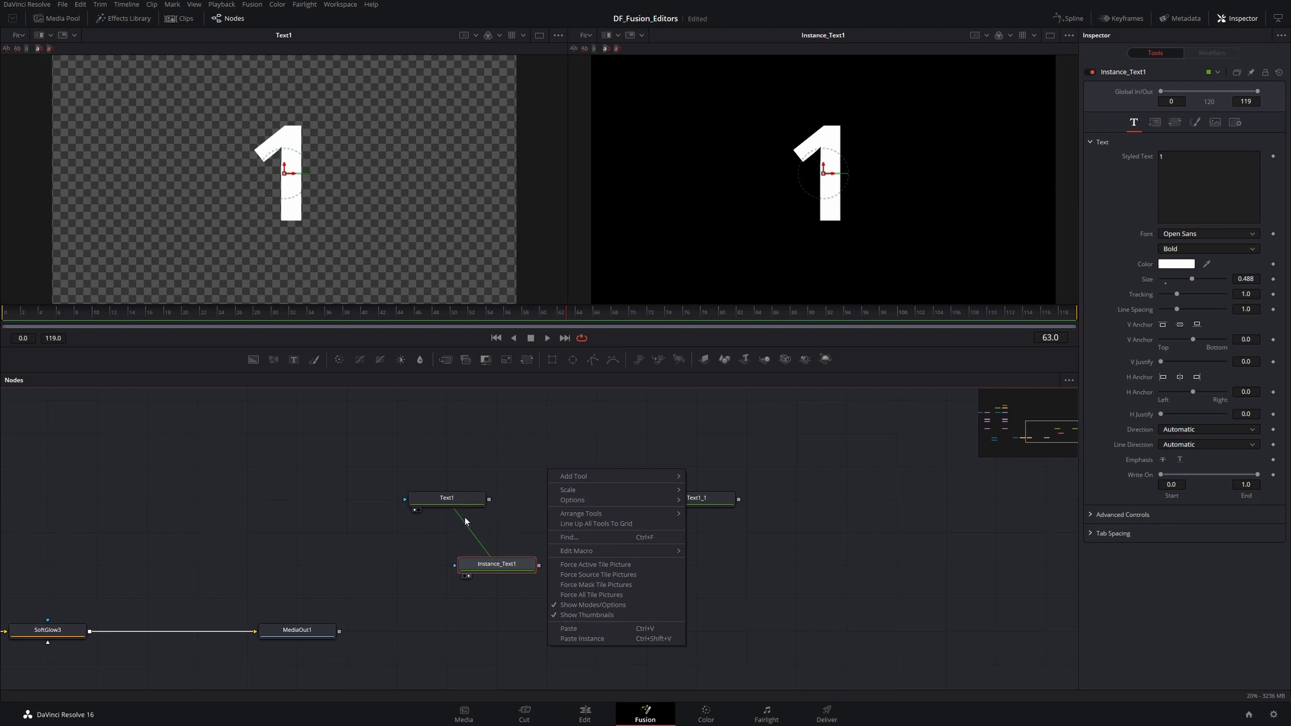
left_click(490, 445)
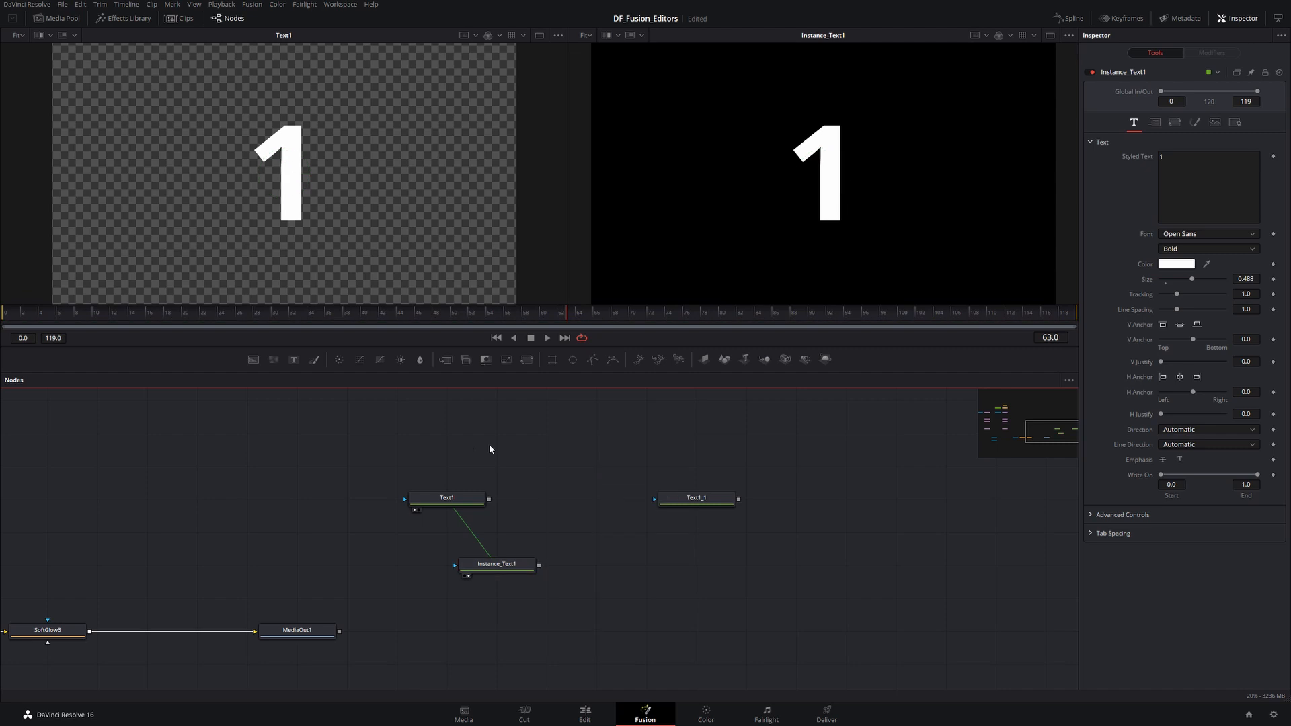
- Switch to Notepad, paste the copied Text1 node to view its script, and close Notepad without saving
left_click(460, 501)
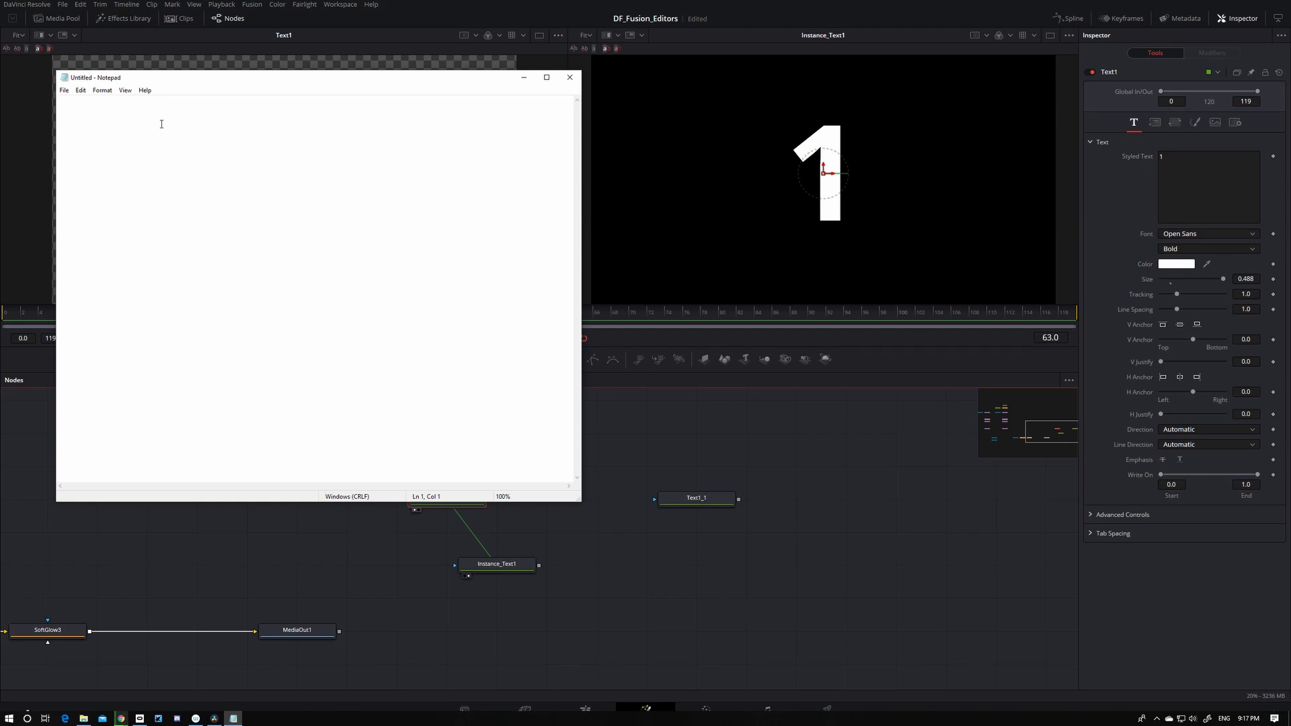
type("{ \tTools = ordered() { \t\tText1 = TextPlus { \t\t\tCtrlWZoom = false, \t\t\tInputs = { \t\t\t\tGlobalOut = Input { Value = 119, }, \t\t\t\tWidth = Input { Value = 1920, }, \t\t\t\tHeight = Input { Value = 1080, }, \t\t\t\tUseFrameFormatSettings = Input { Value = 1, }, \t\t\t\t[\"Gamut.SLogVersion\"] = Input { Value = FuID { \"SLog2\" }, }, \t\t\t\tStyledText = Input { Value = \"1\", }, \t\t\t\tFont = Input { Value = \"Open Sans\", }, \t\t\t\tStyle = Input { Value = \"Bold\", }, \t\t\t\tSize = Input { Value = 0.488, }, \t\t\t\tVerticalJustificationNew = Input { Value = 3, }, \t\t\t\tHorizontalJustificationNew = Input { Value = 3, }, \t\t\t\tManualFontKerningPlacement = Input { \t\t\t\t\tValue = StyledText { \t\t\t\t\t\tArray = { \t\t\t\t\t\t}, \t\t\t\t\t\tValue = \"\" \t\t\t\t\t}, \t\t\t\t}, \t\t\t}, \t\t\tViewInfo = OperatorInfo { Pos = { 825, -115.5 } }, \t\t} \t}, \tActiveTool = \"Text1\" }")
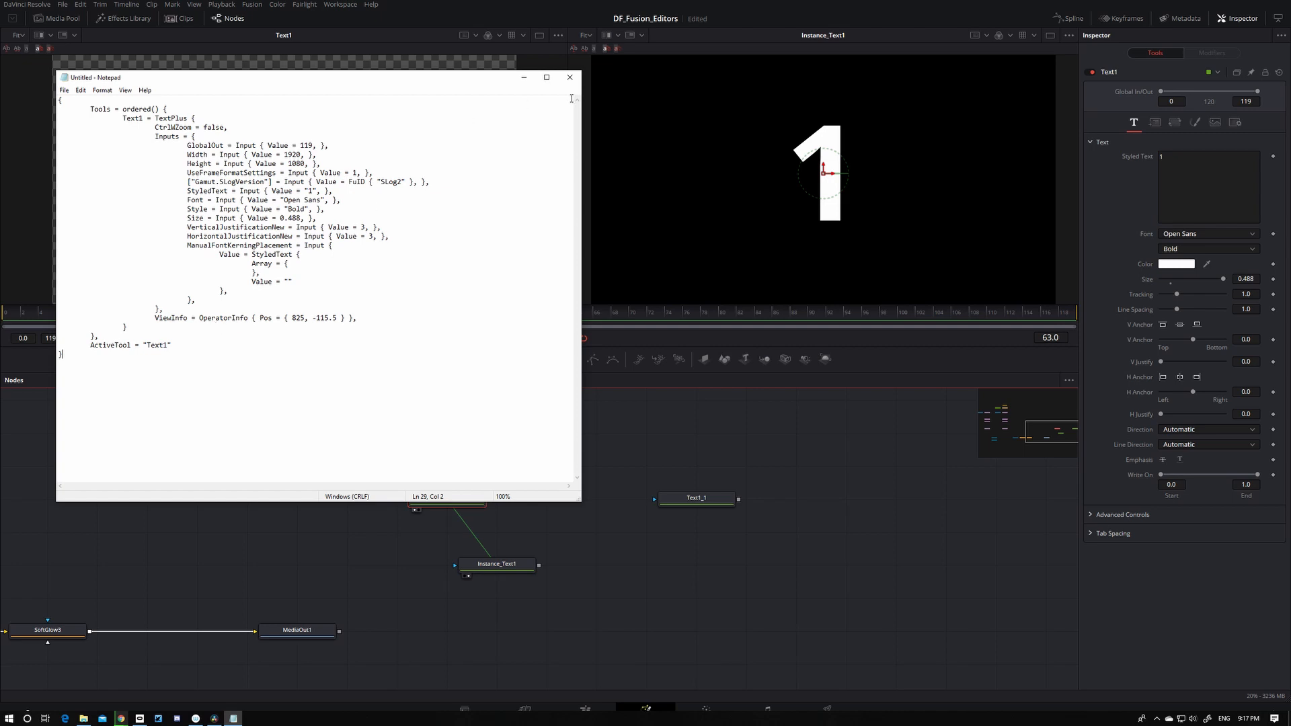
left_click(570, 78)
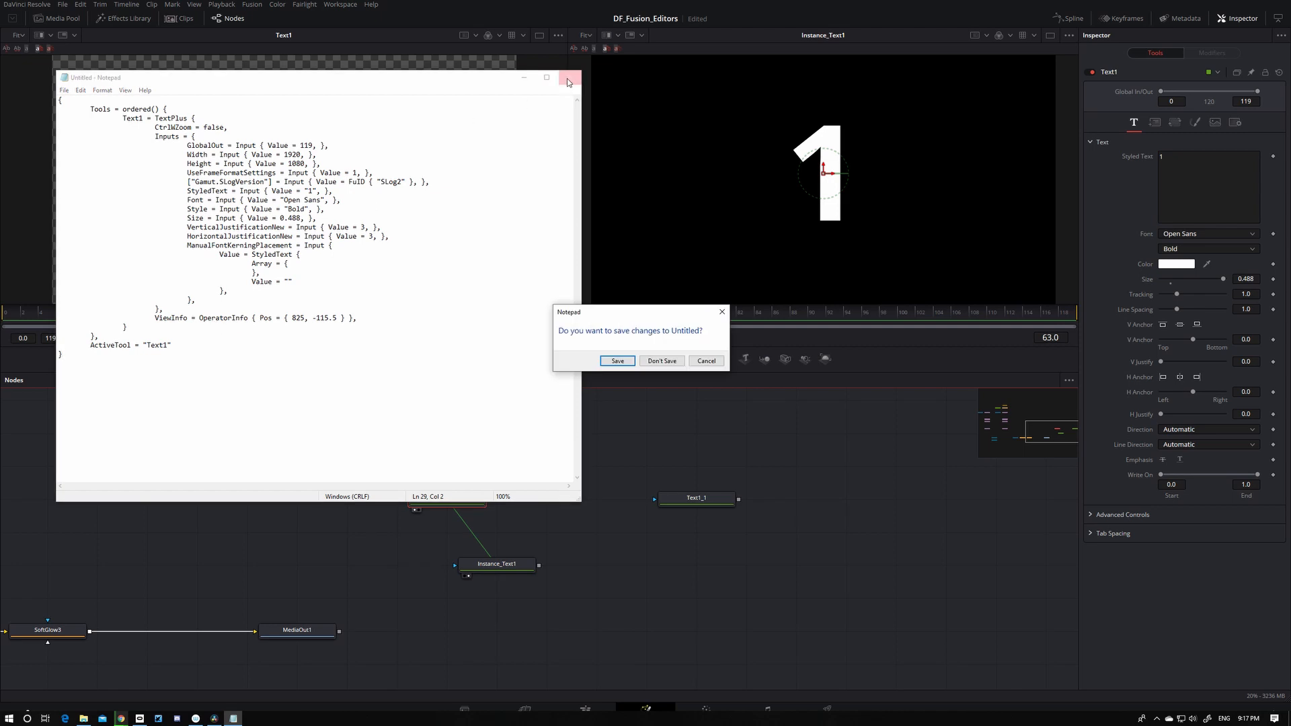
left_click(661, 361)
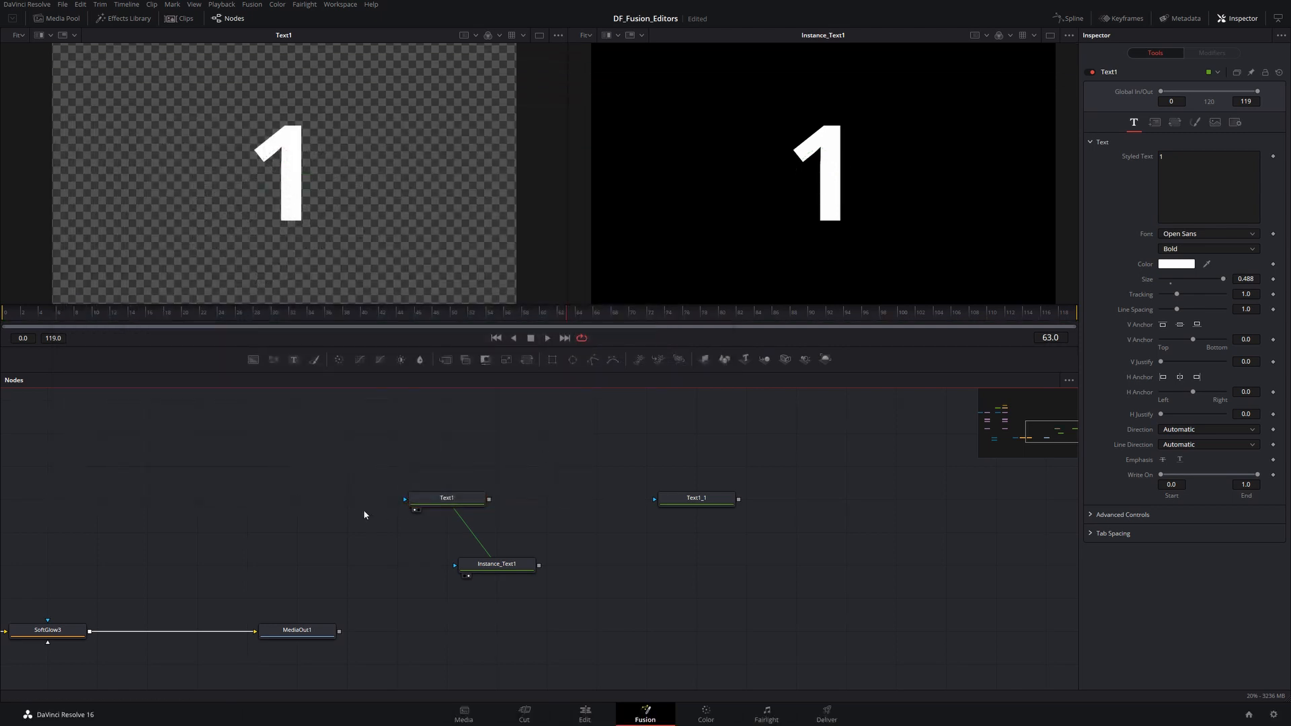
- Open Text1's Save Settings and Load Settings dialogs, dismissing each without saving or loading
left_click(432, 503)
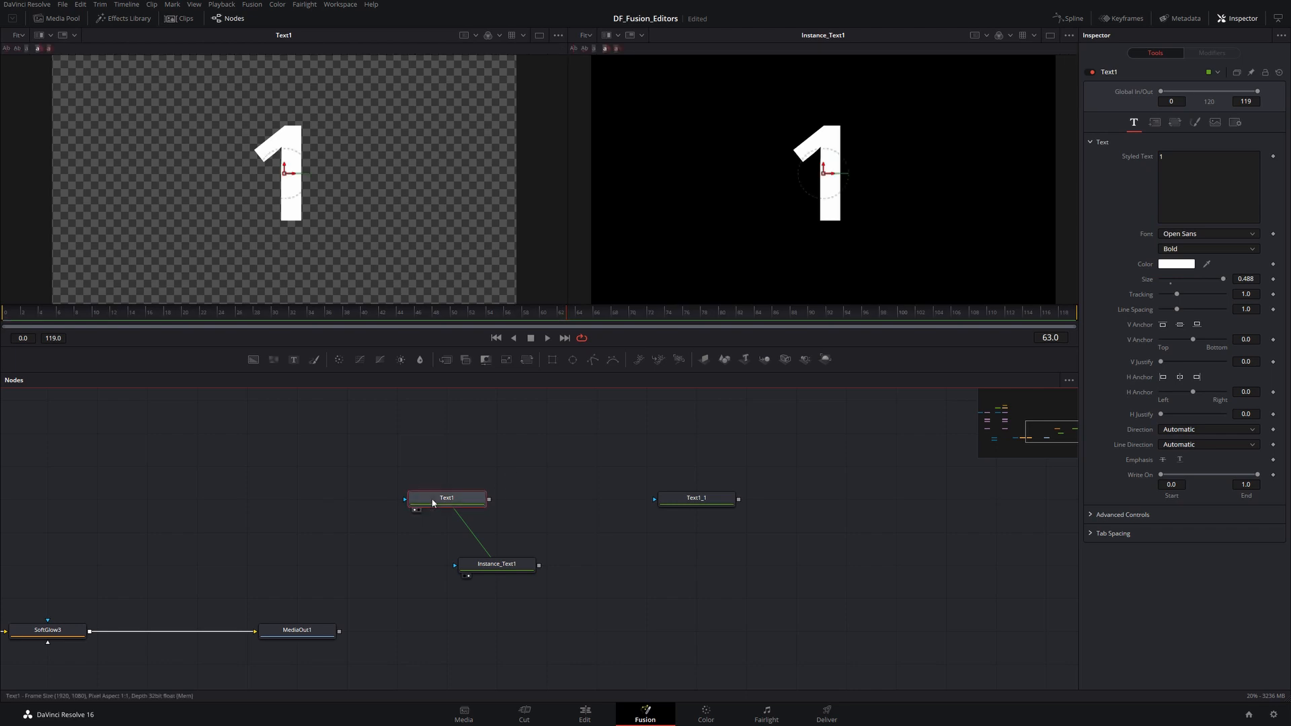
right_click(432, 503)
mouse_move(434, 493)
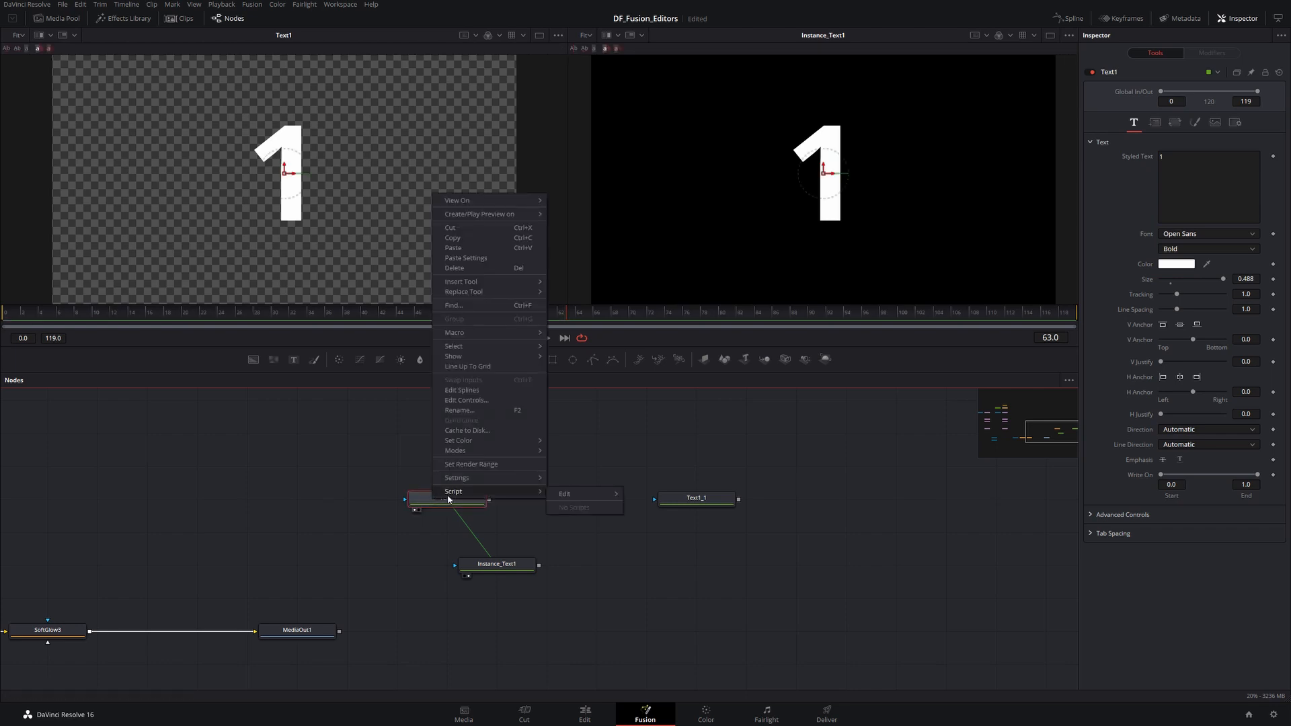
mouse_move(472, 484)
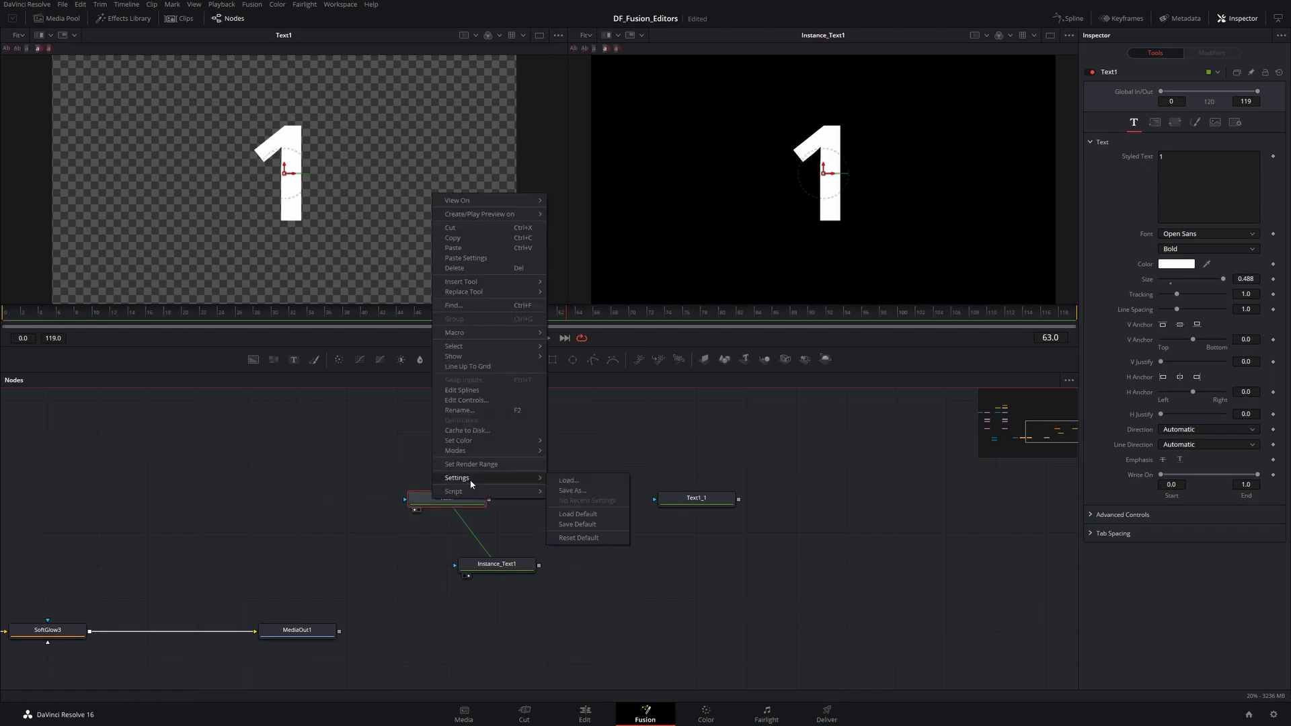
left_click(583, 491)
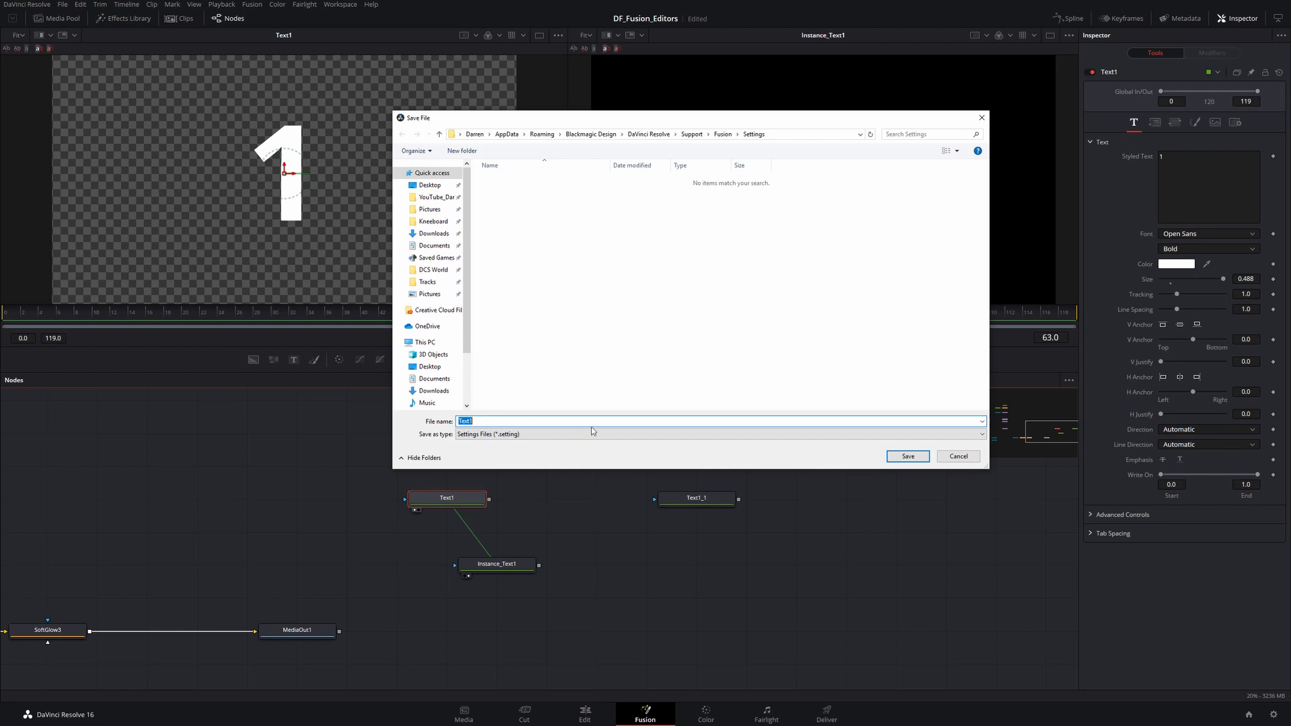
left_click(963, 457)
right_click(449, 499)
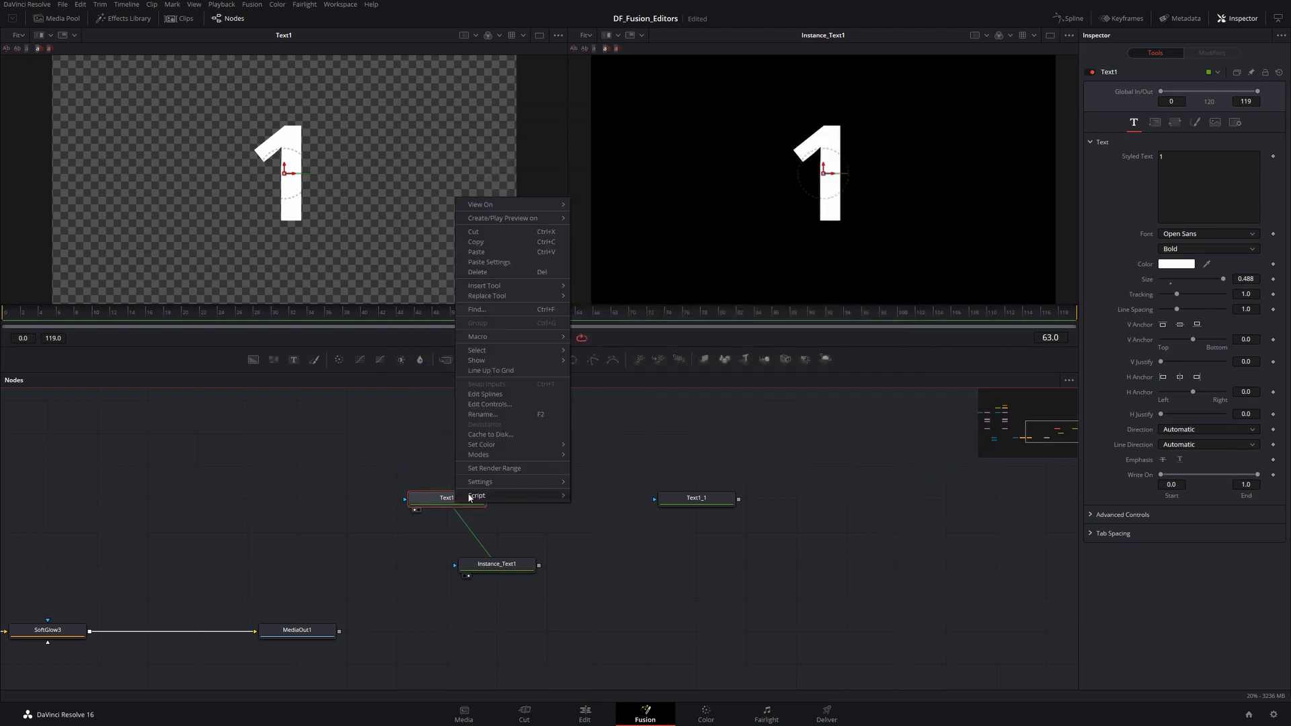
mouse_move(486, 487)
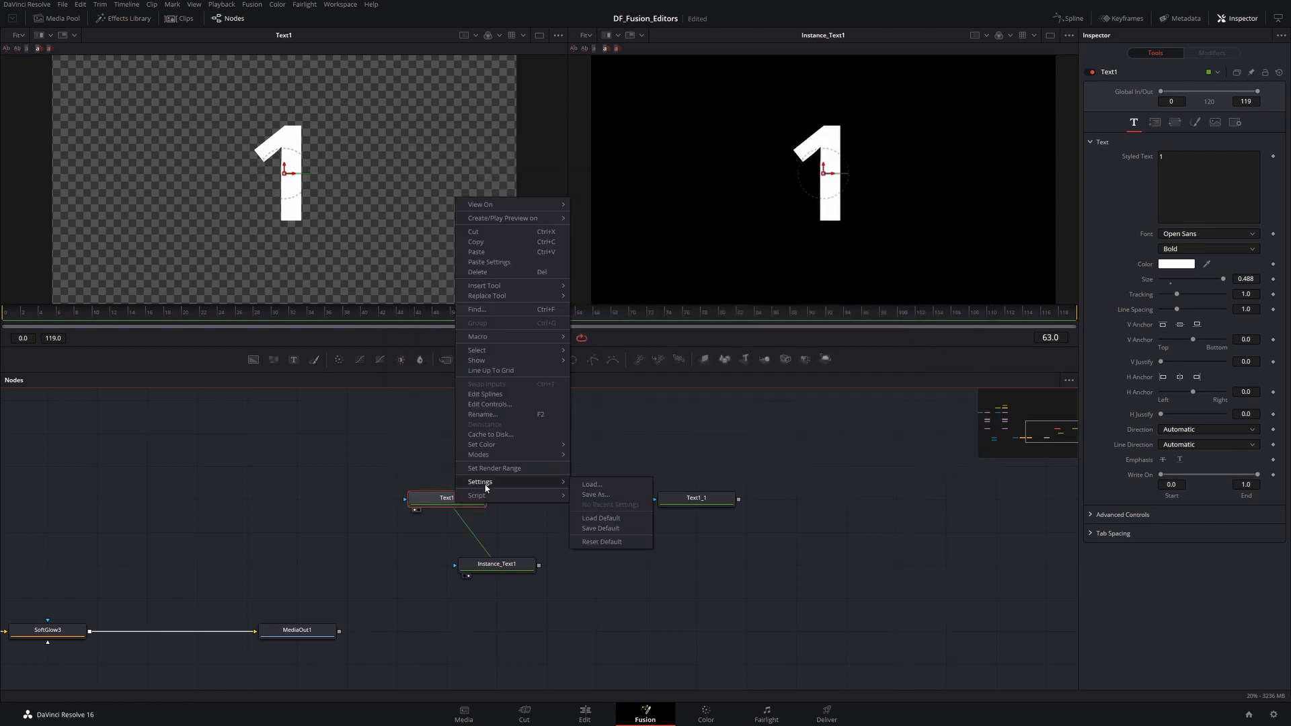
left_click(596, 485)
key("Escape")
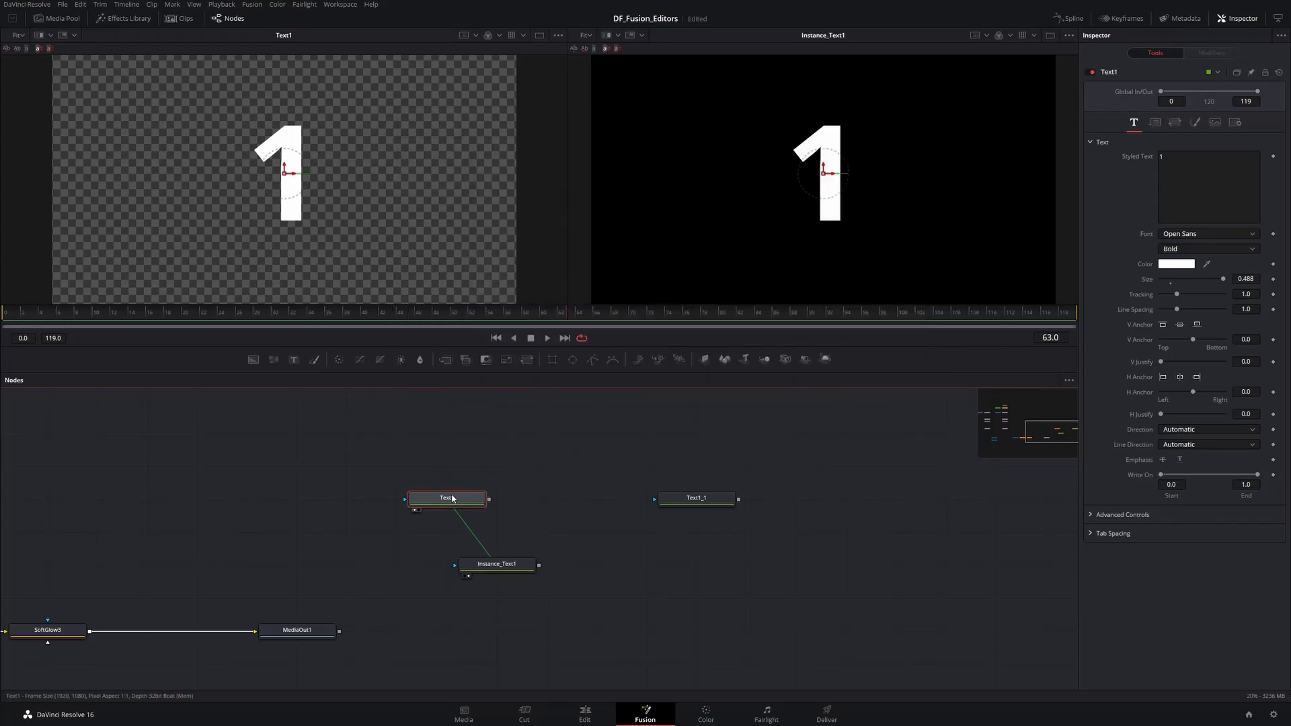
- Set Text1's node colour to Purple
right_click(449, 501)
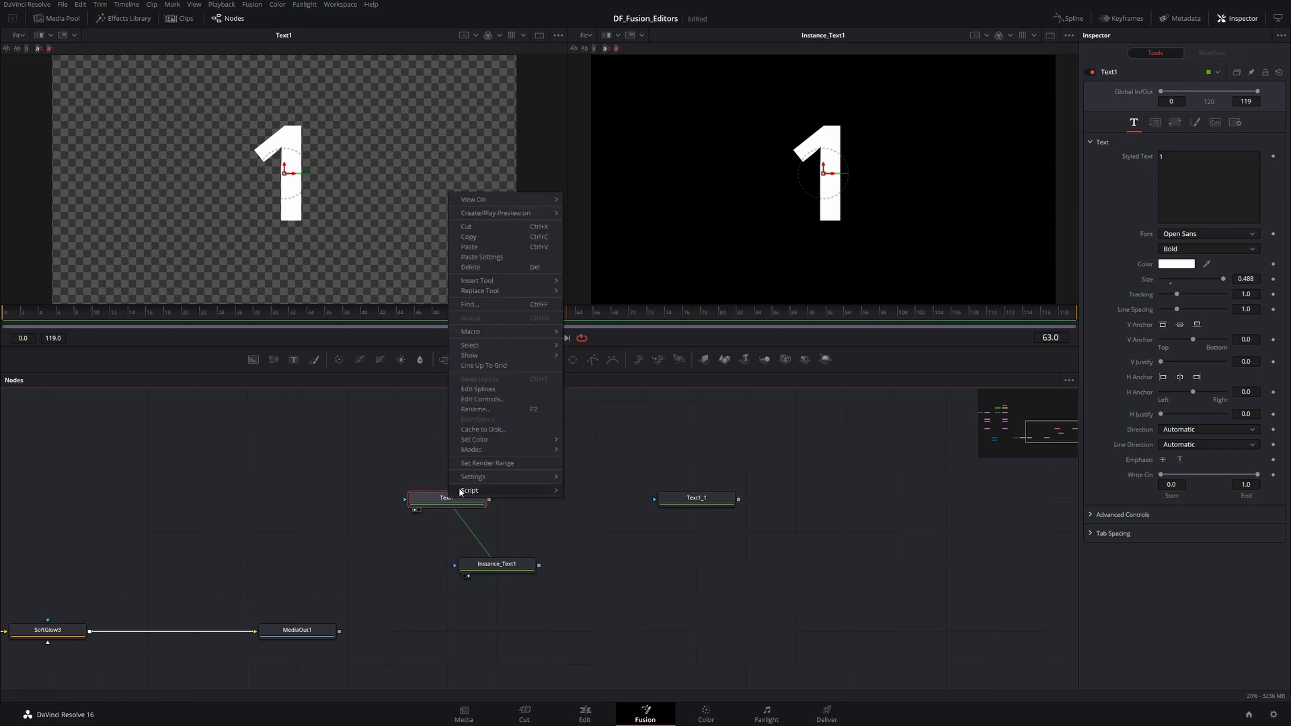
mouse_move(491, 441)
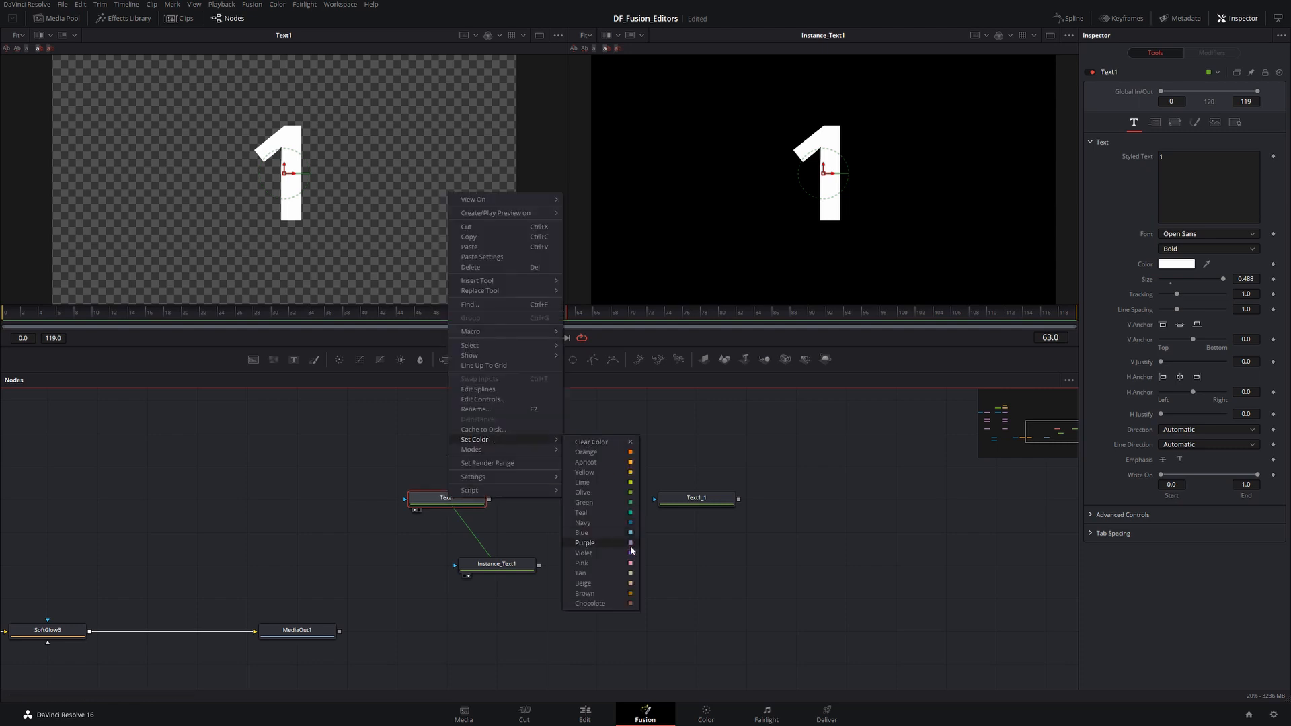
left_click(602, 543)
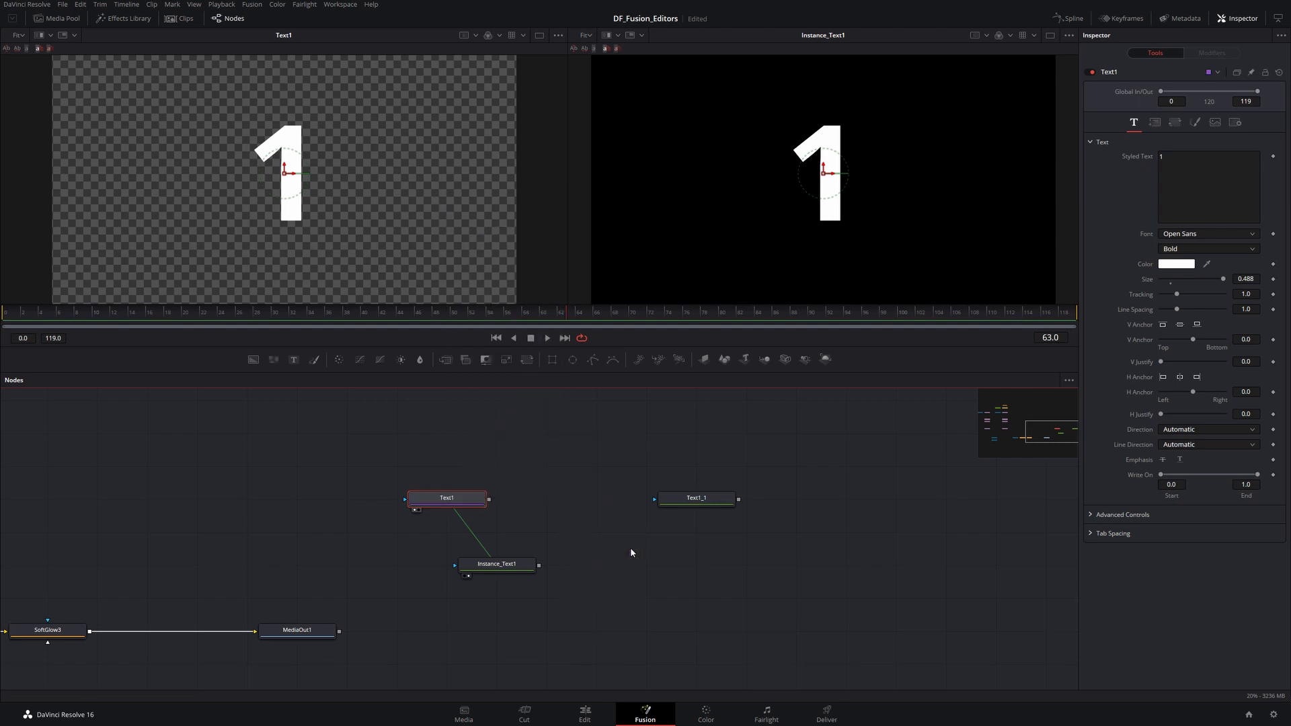
left_click(522, 476)
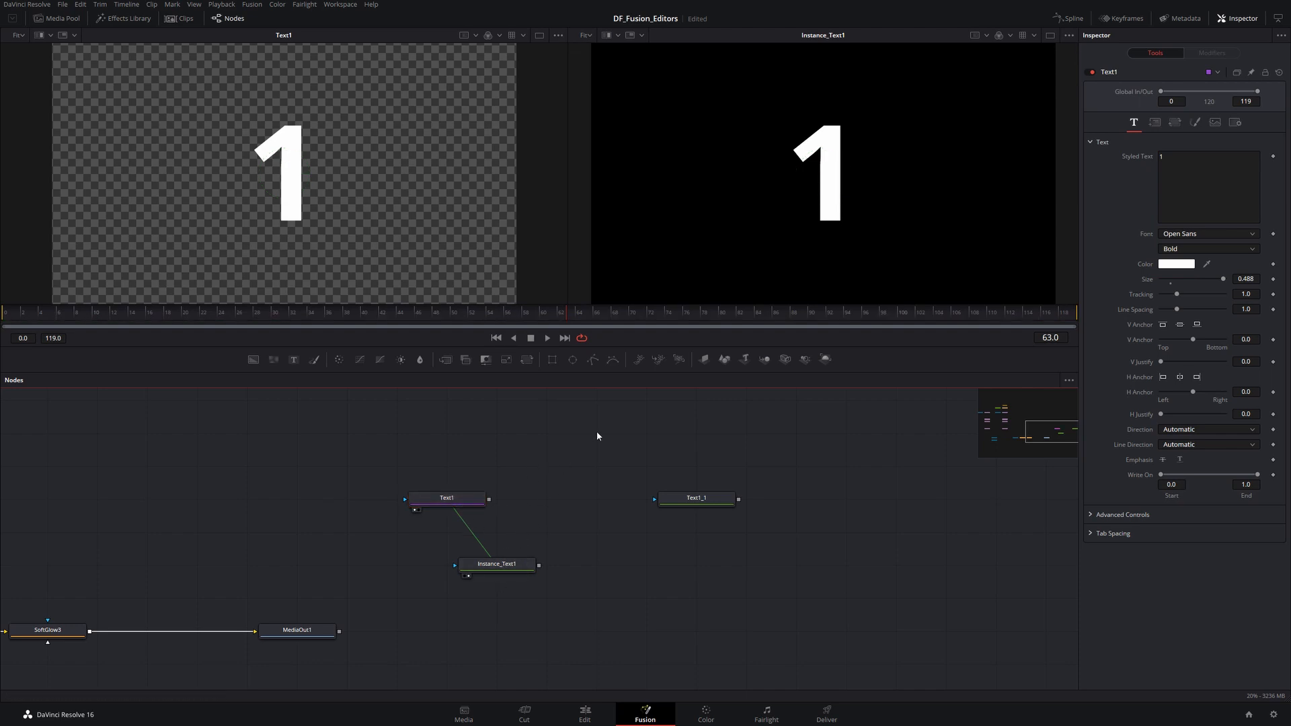
- Select Text1 together with its instance and set both node colours to Teal
left_click_drag(595, 431, 410, 603)
right_click(449, 501)
mouse_move(491, 454)
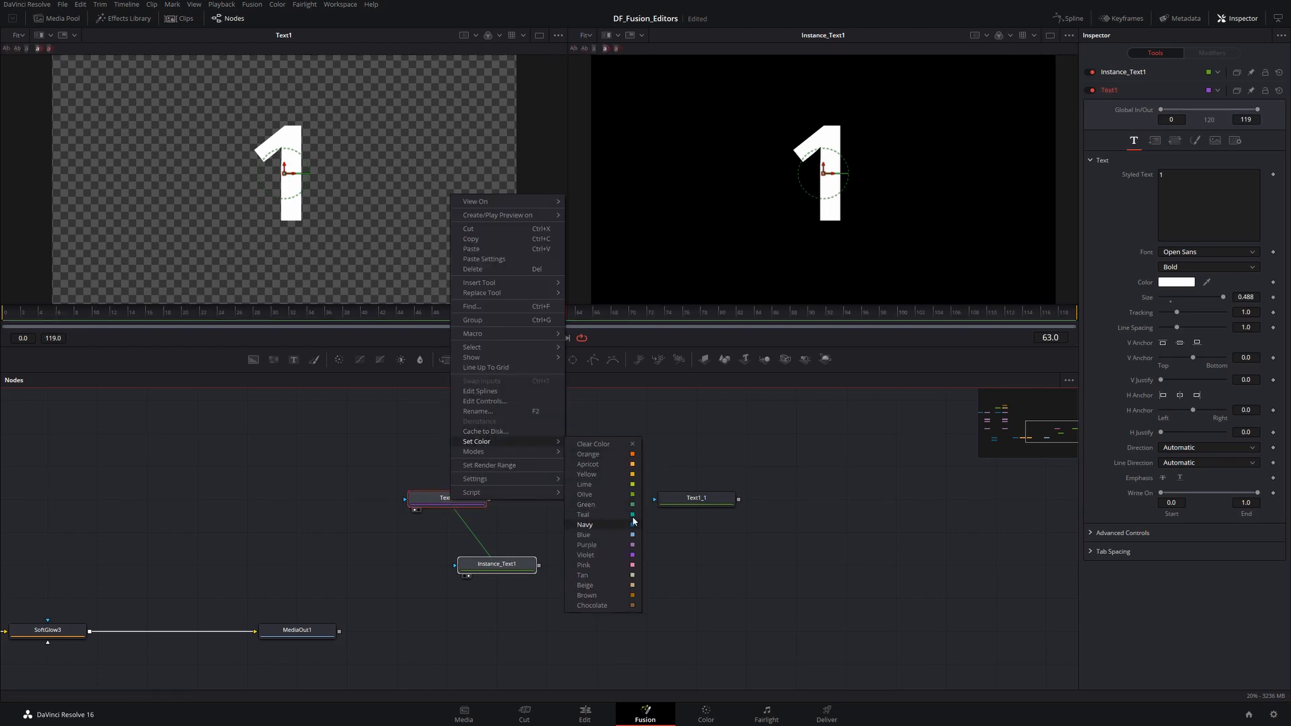
left_click(632, 515)
- Rename Text1 to RenamedNode
left_click(449, 501)
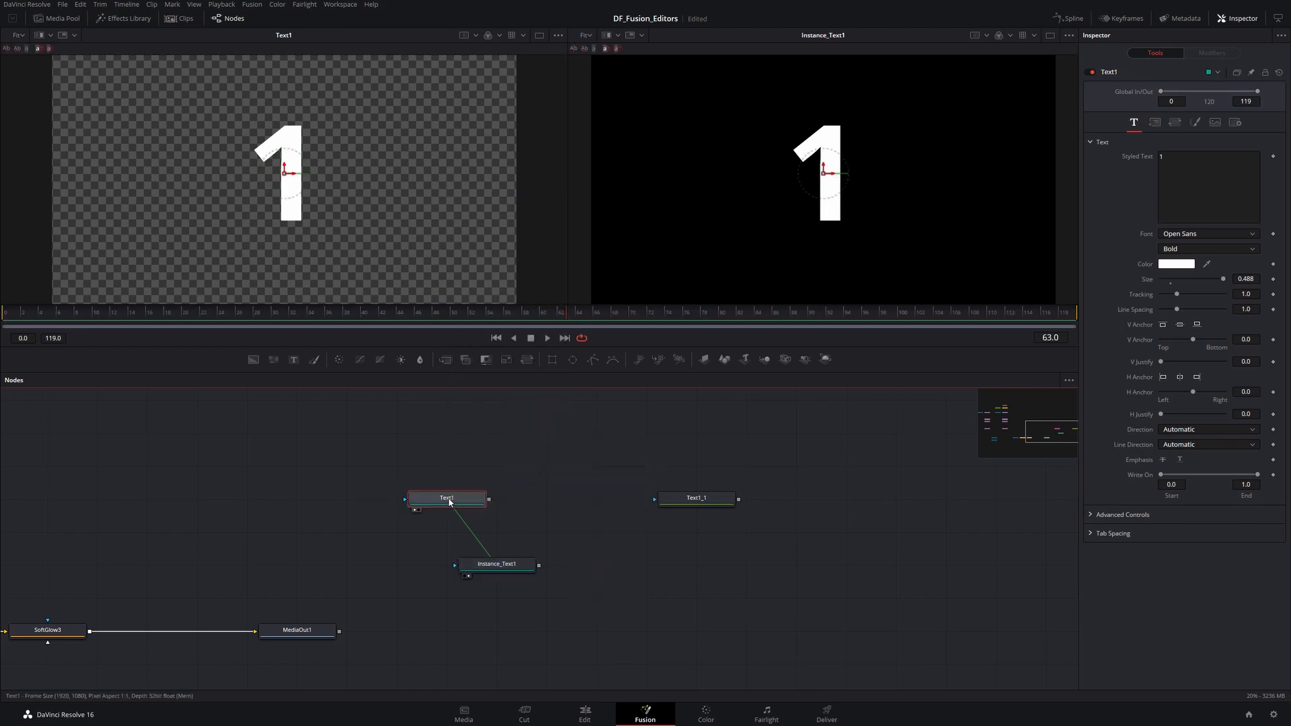
key("F2")
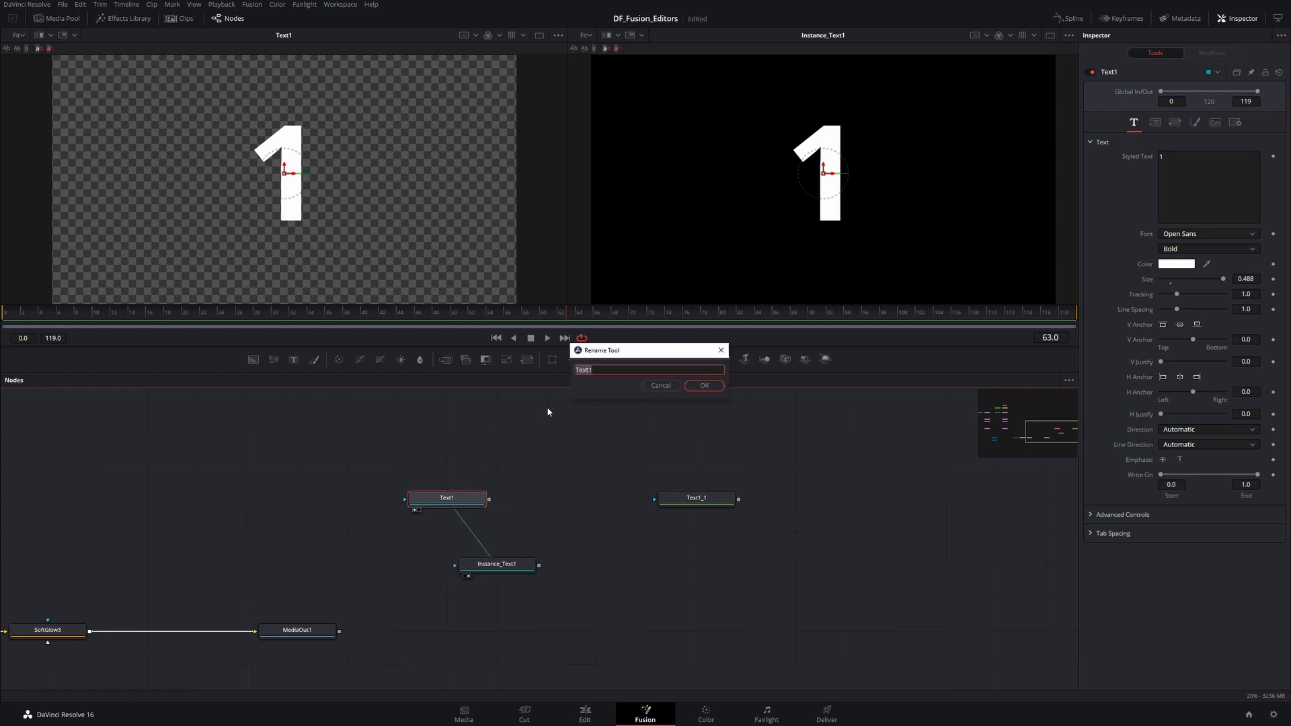
type("RenamedNode")
key("Return")
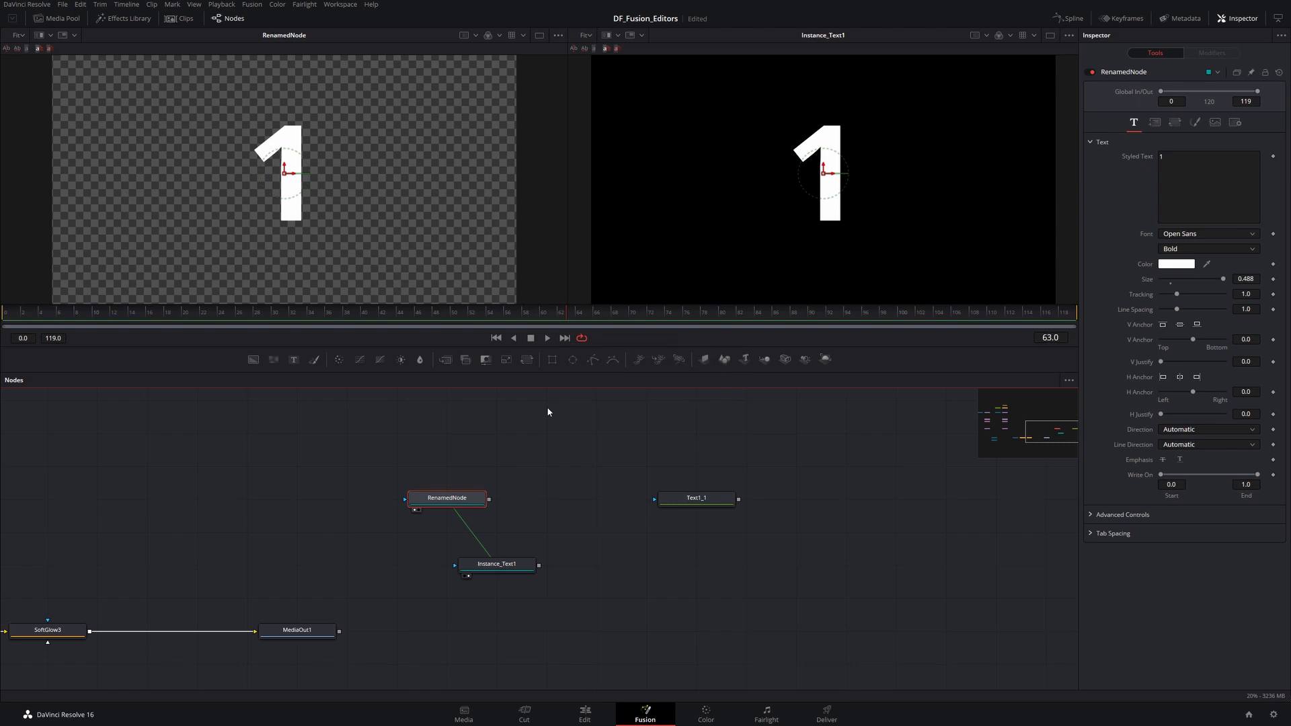
- Try to deinstance Instance_Text1 and inspect RenamedNode's context options
left_click(455, 458)
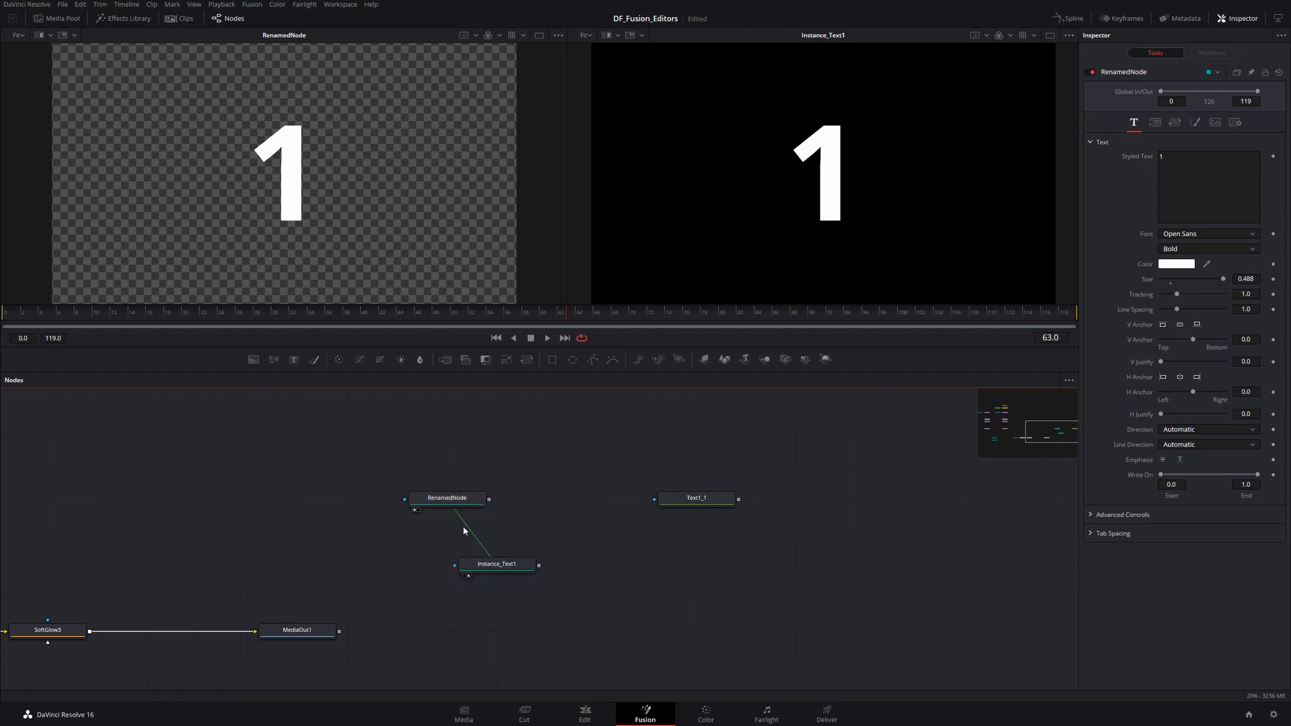
right_click(488, 564)
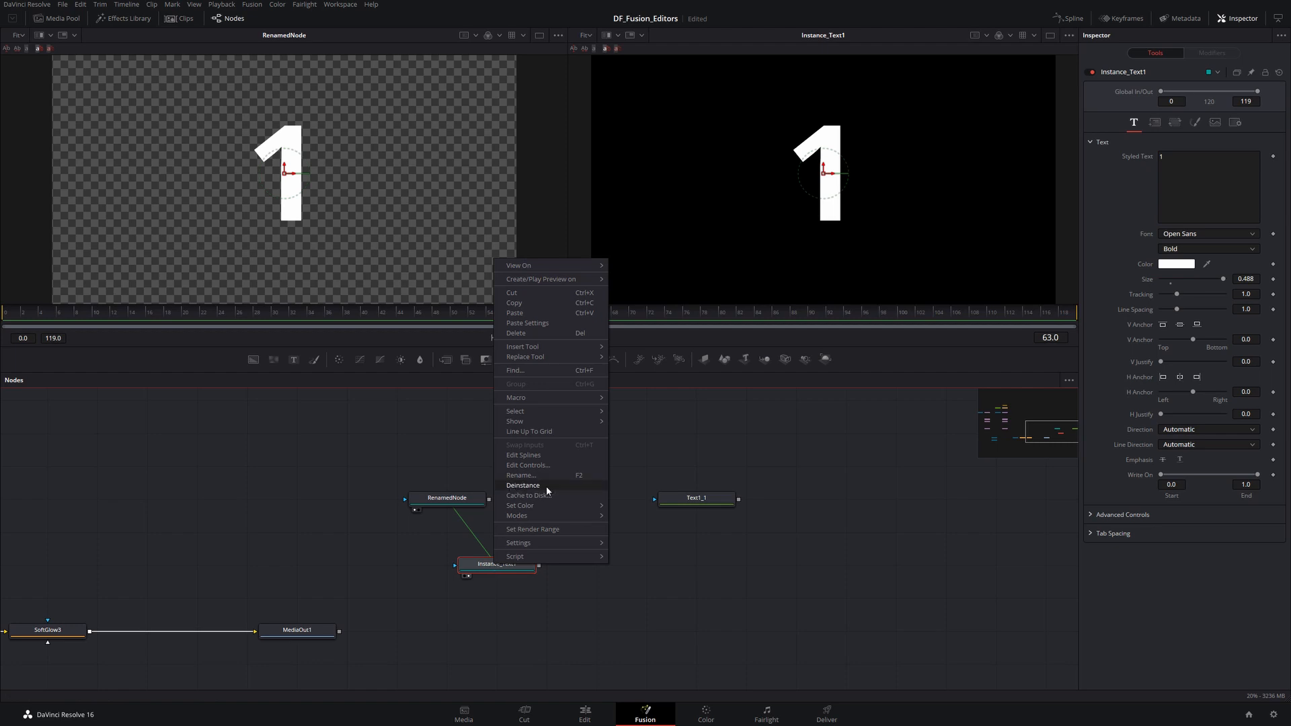
left_click(546, 486)
left_click(445, 499)
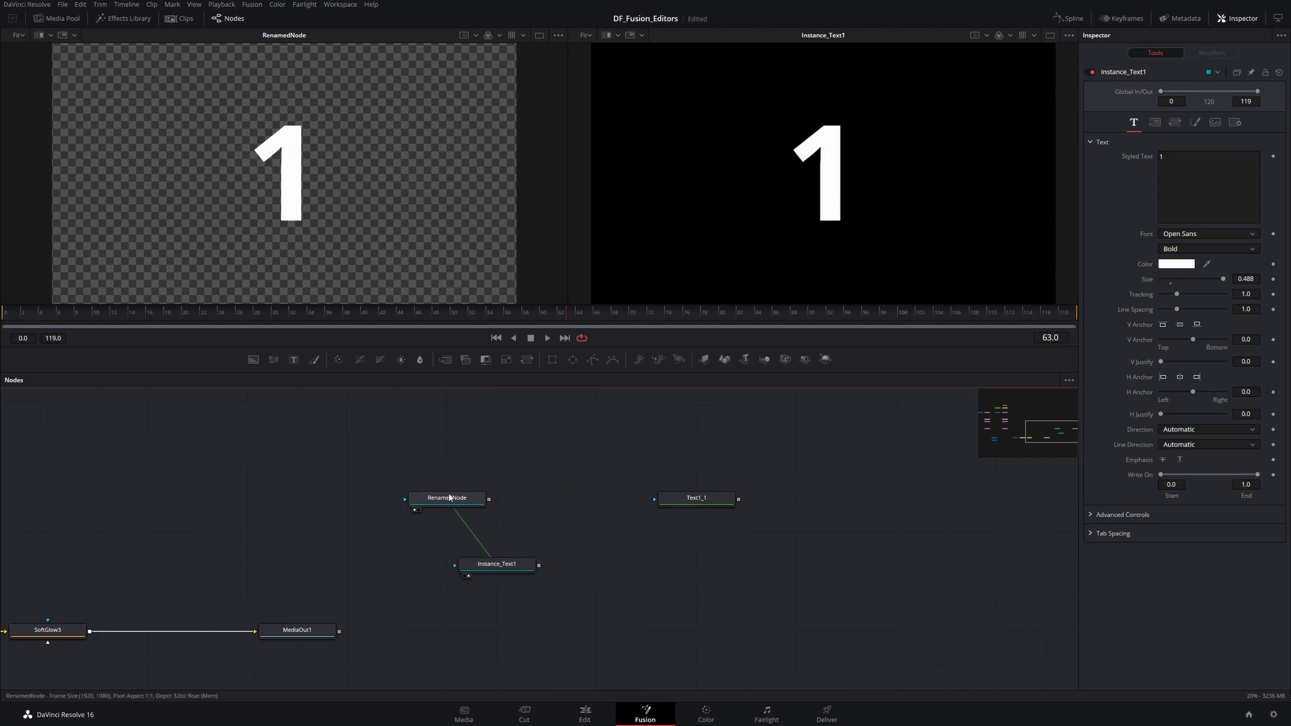
right_click(445, 499)
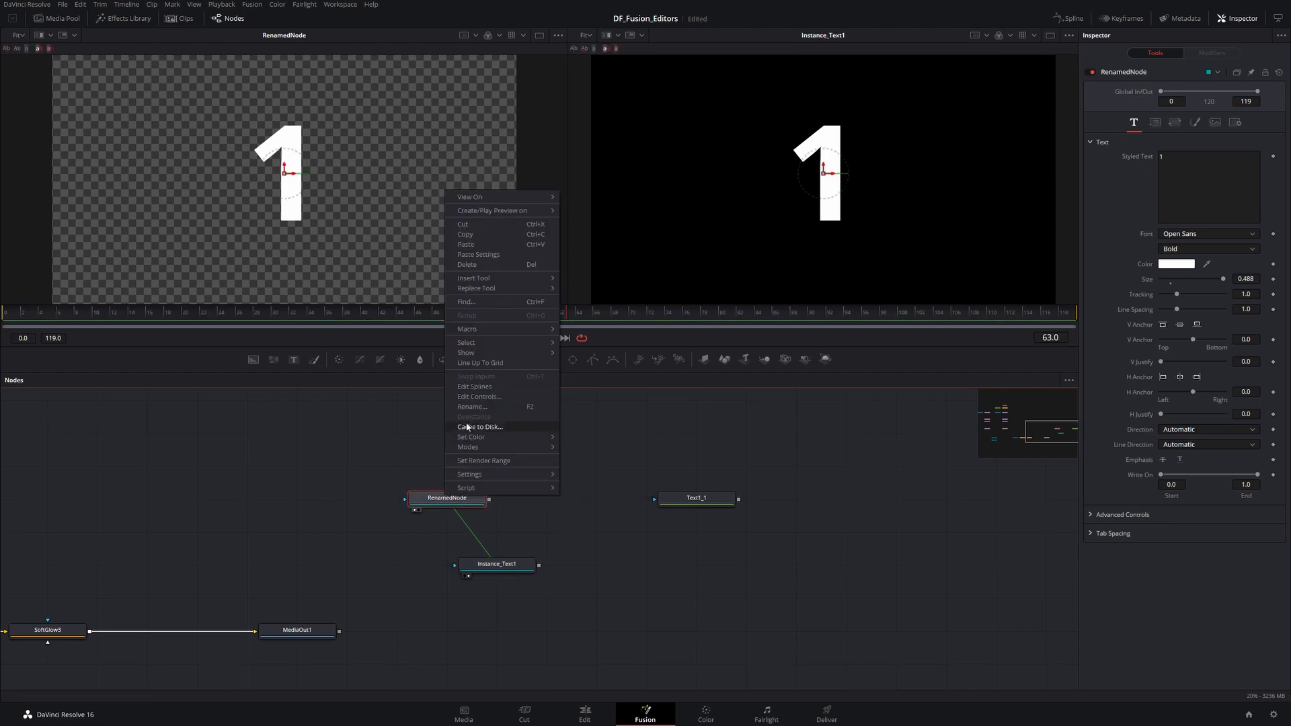
left_click(513, 542)
- Deinstance Instance_Text1 and move it down to the right
left_click(502, 566)
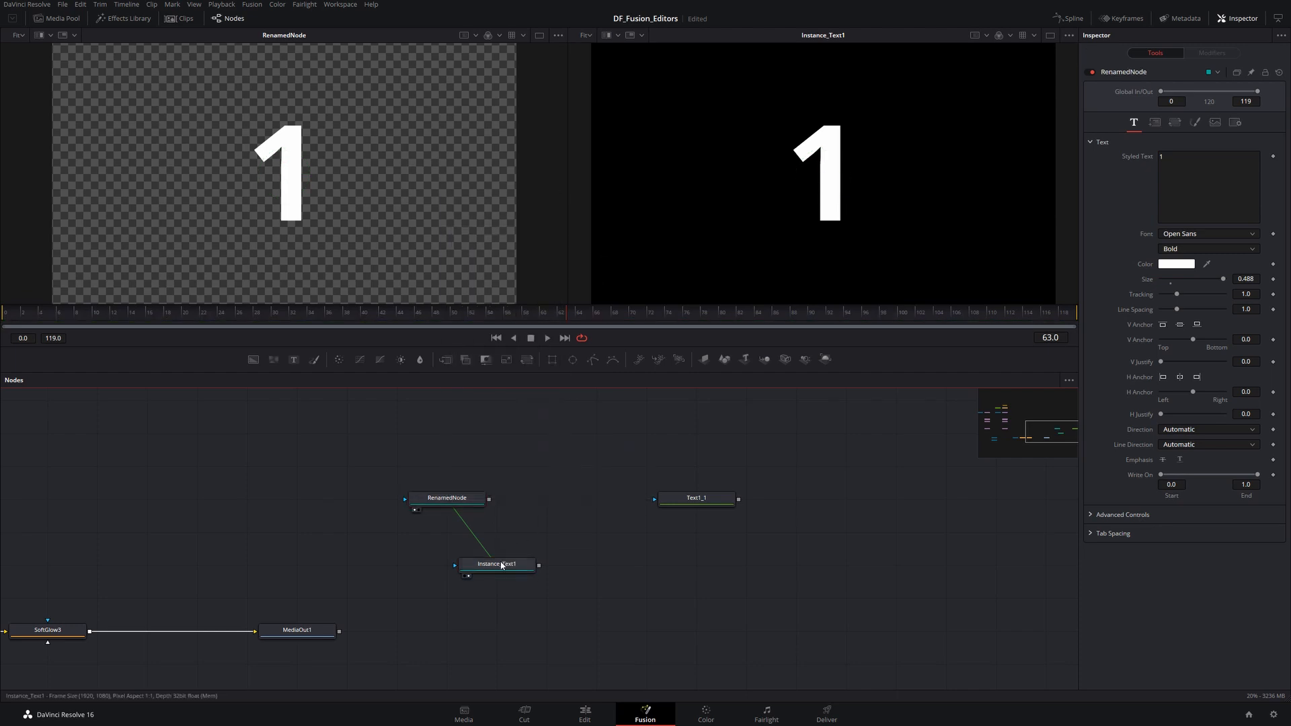
right_click(503, 566)
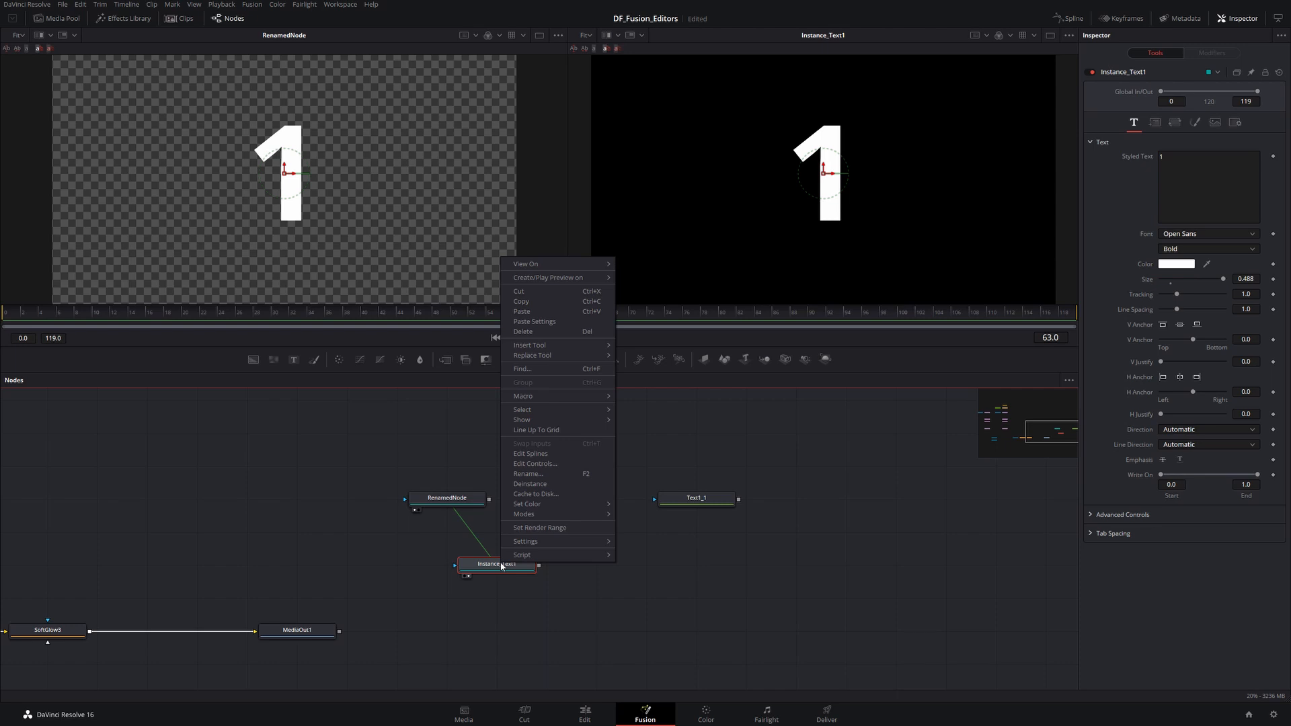
left_click(531, 488)
left_click_drag(532, 560, 643, 593)
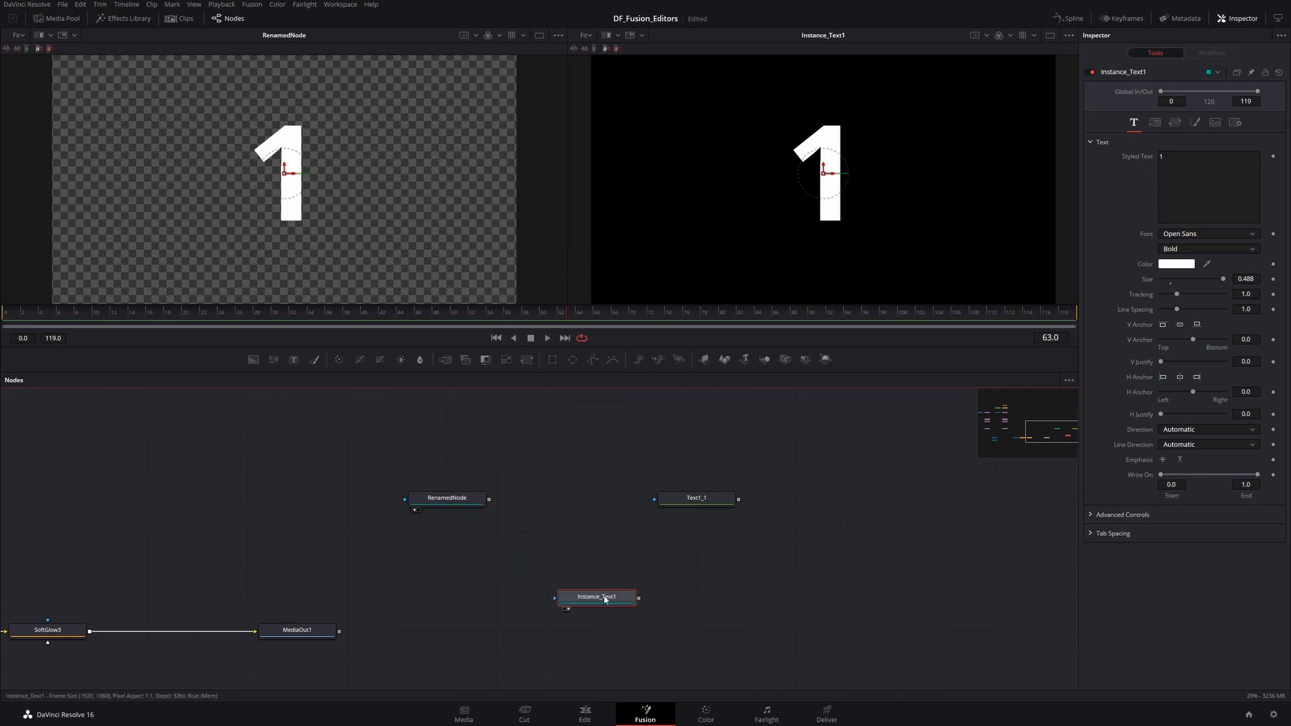
- Undo the move and the deinstancing of Instance_Text1
key("ctrl+z")
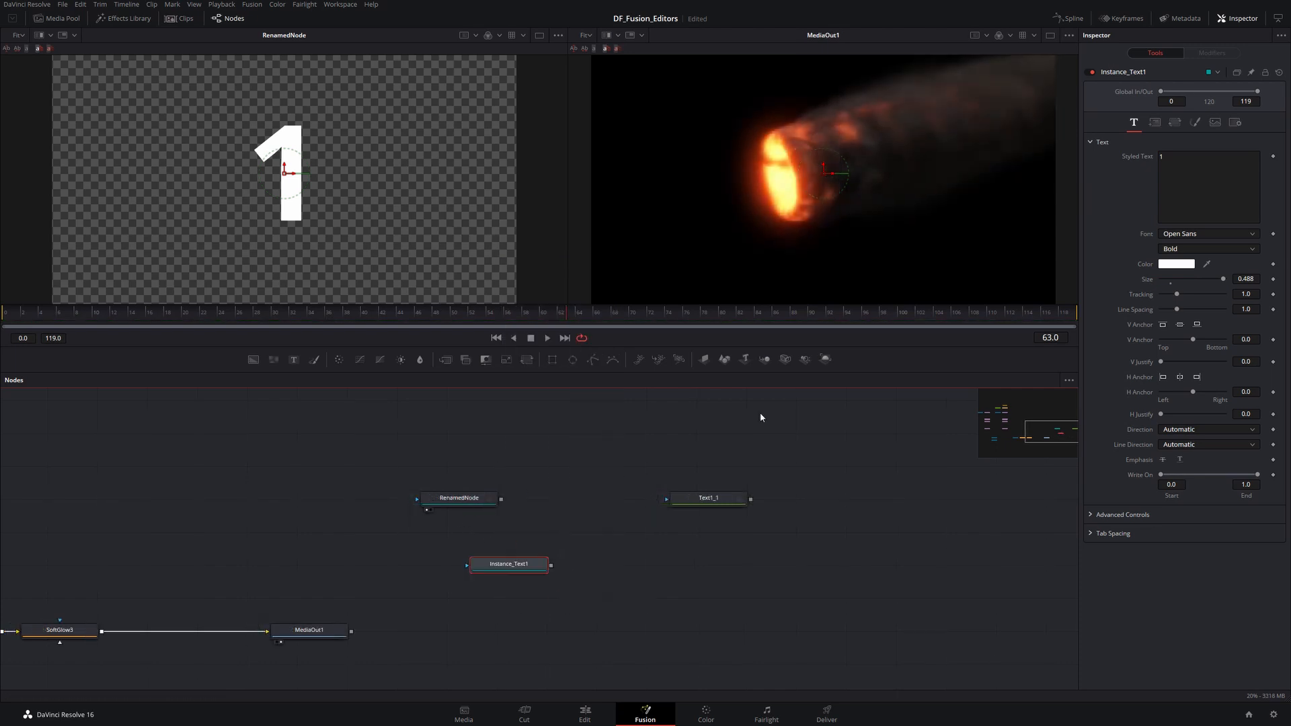
key("ctrl+z")
- Paste an instance of the Parent node and place it below and left of Parent
mouse_move(450, 499)
left_click(456, 501)
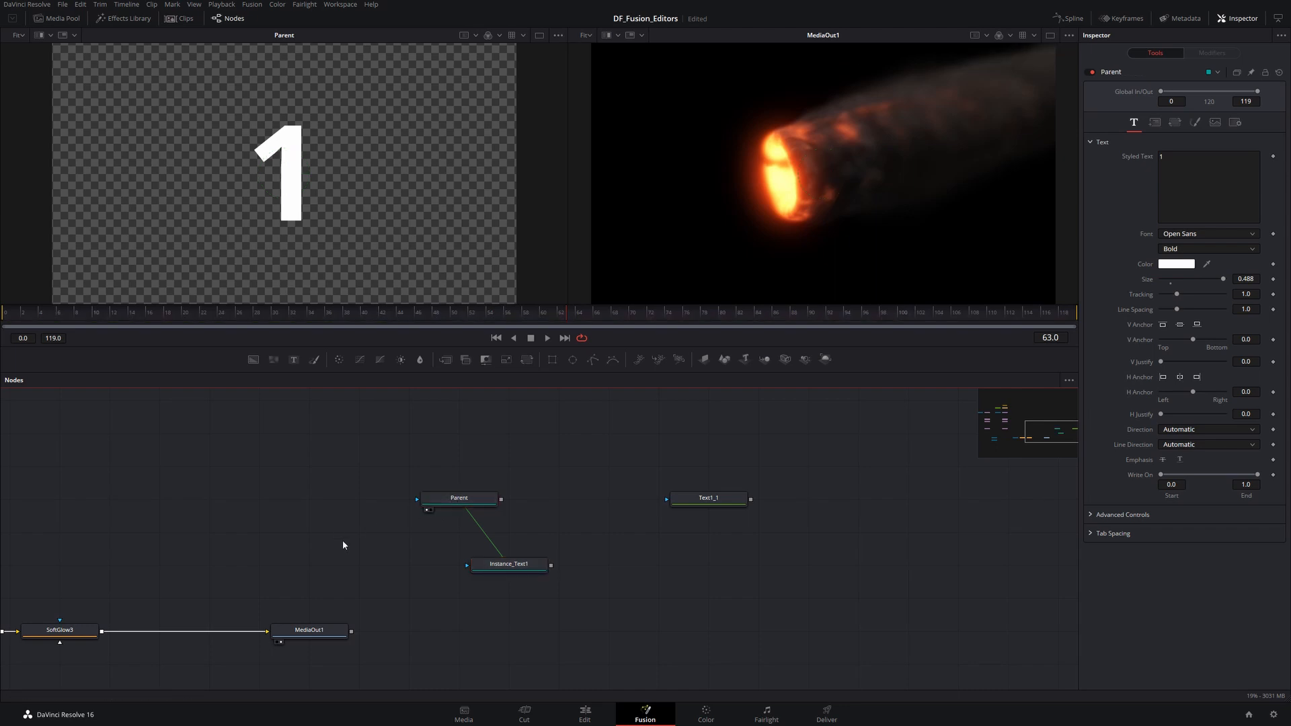
key("ctrl+shift+v")
left_click_drag(325, 535, 404, 569)
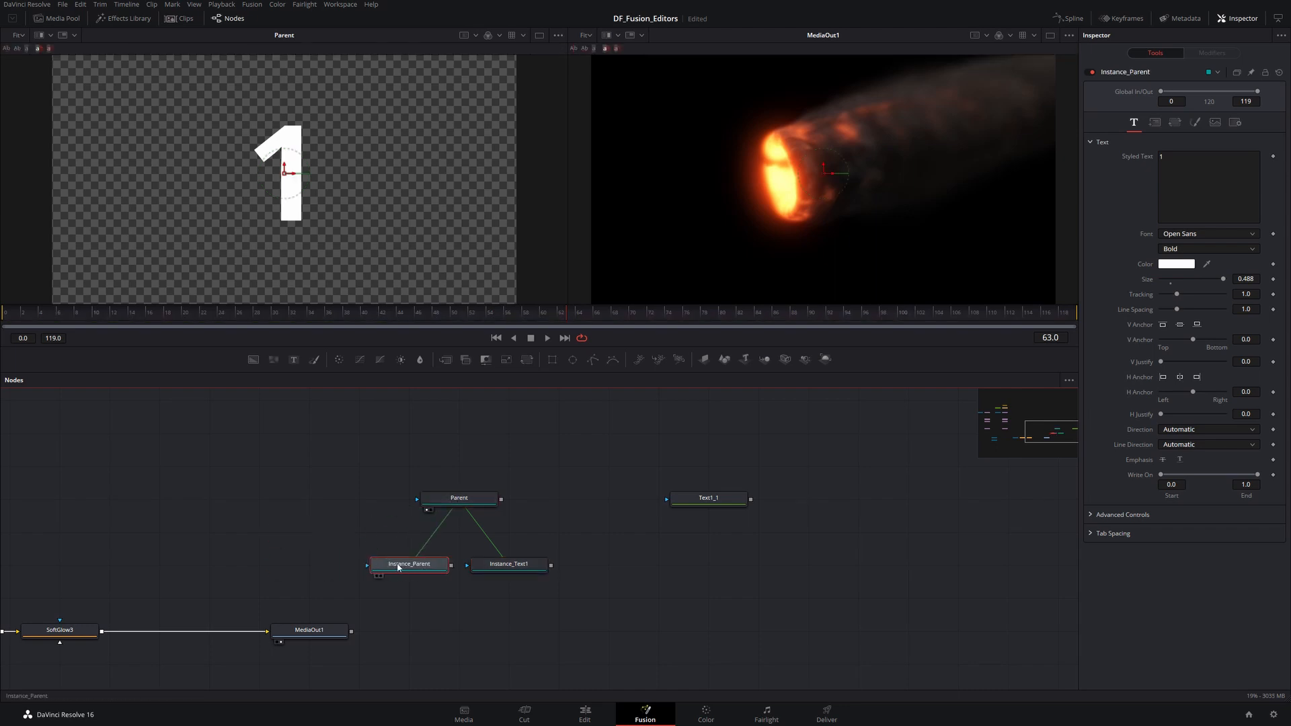
- Rename the new instance to Child1
key("F2")
type("C")
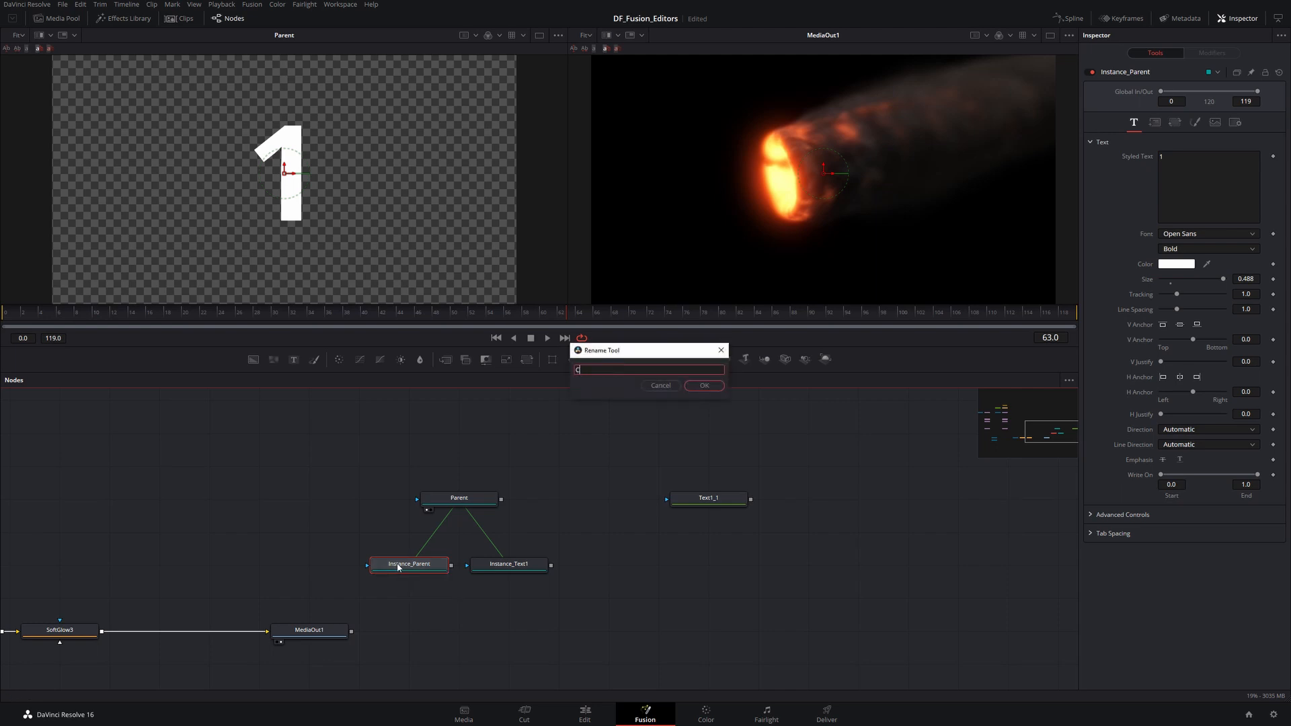
type("hild1")
left_click(691, 388)
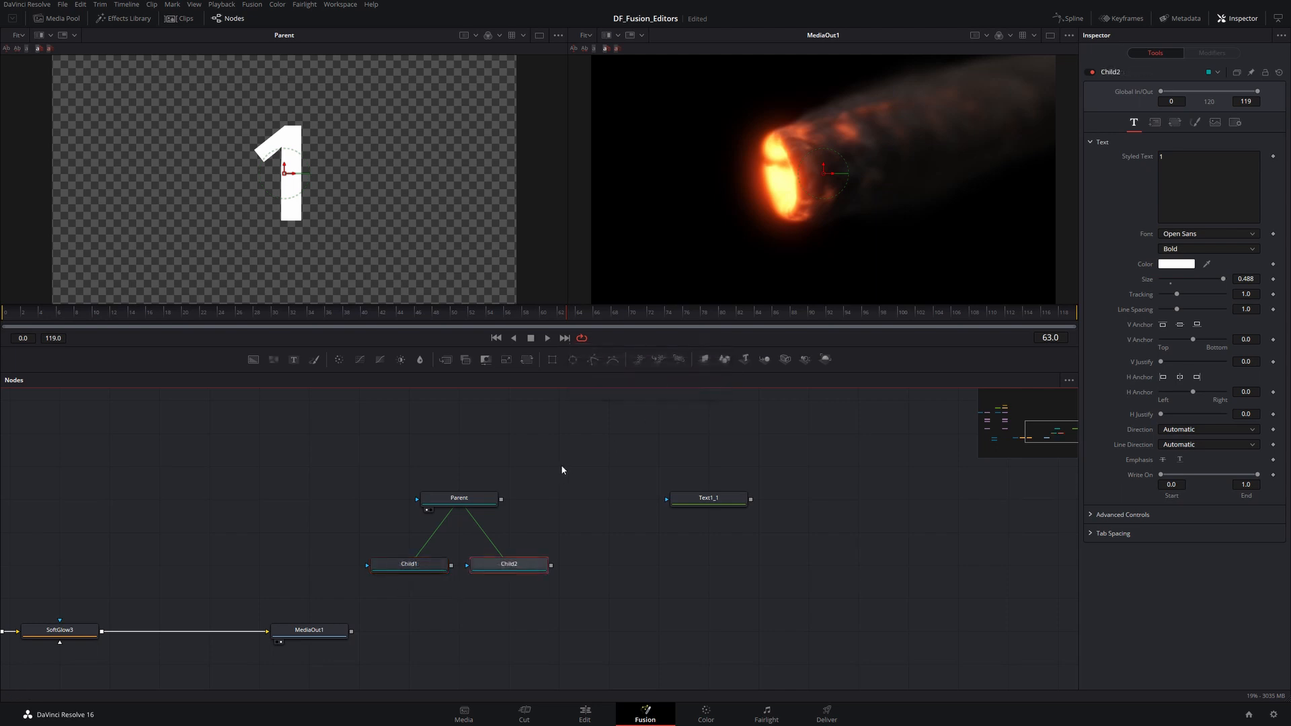
- Show Child1 and Child2 in the two viewers and turn off the Checker Underlay in the left viewer
left_click(488, 538)
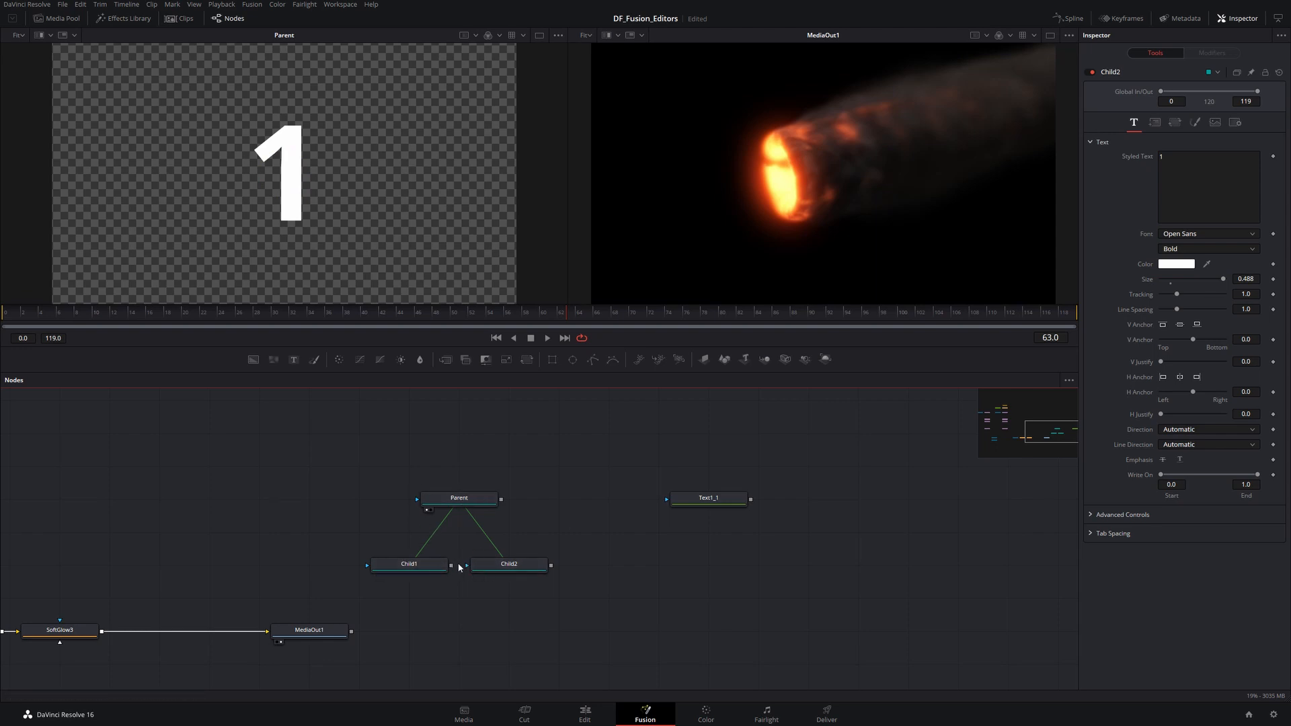
left_click_drag(291, 214, 292, 214)
left_click_drag(505, 566, 729, 202)
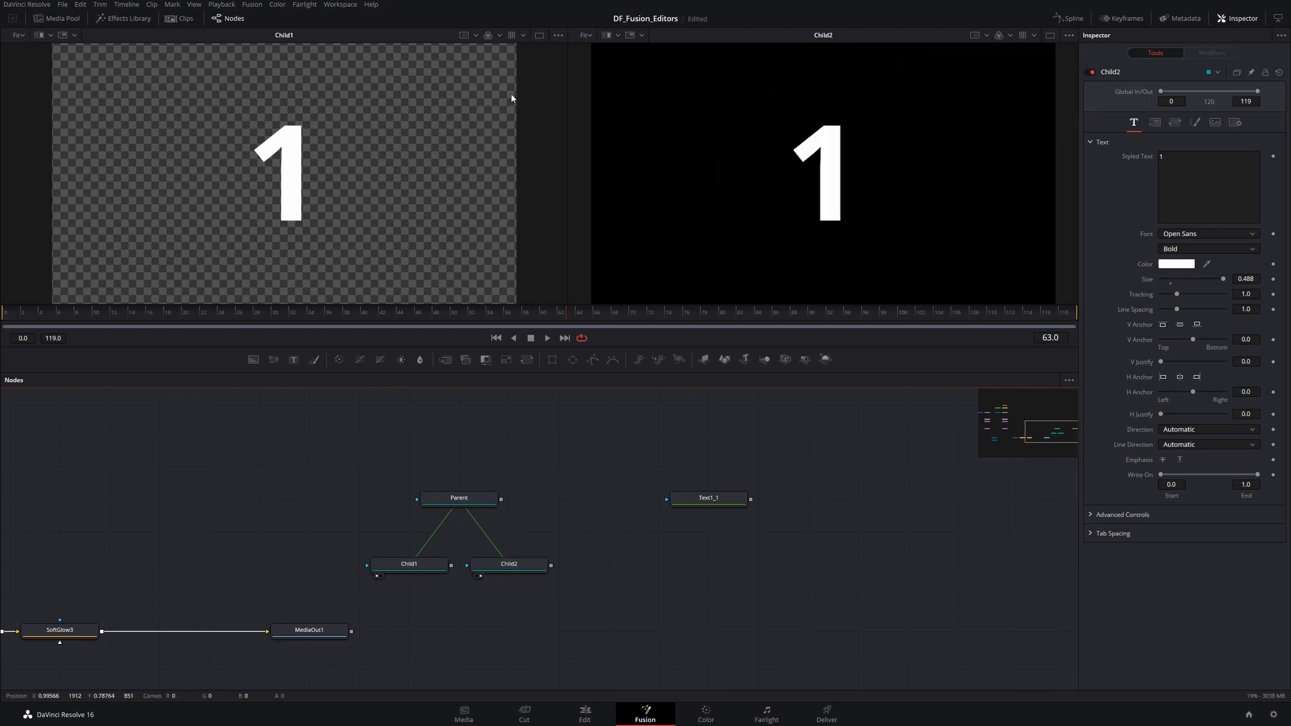
left_click(558, 36)
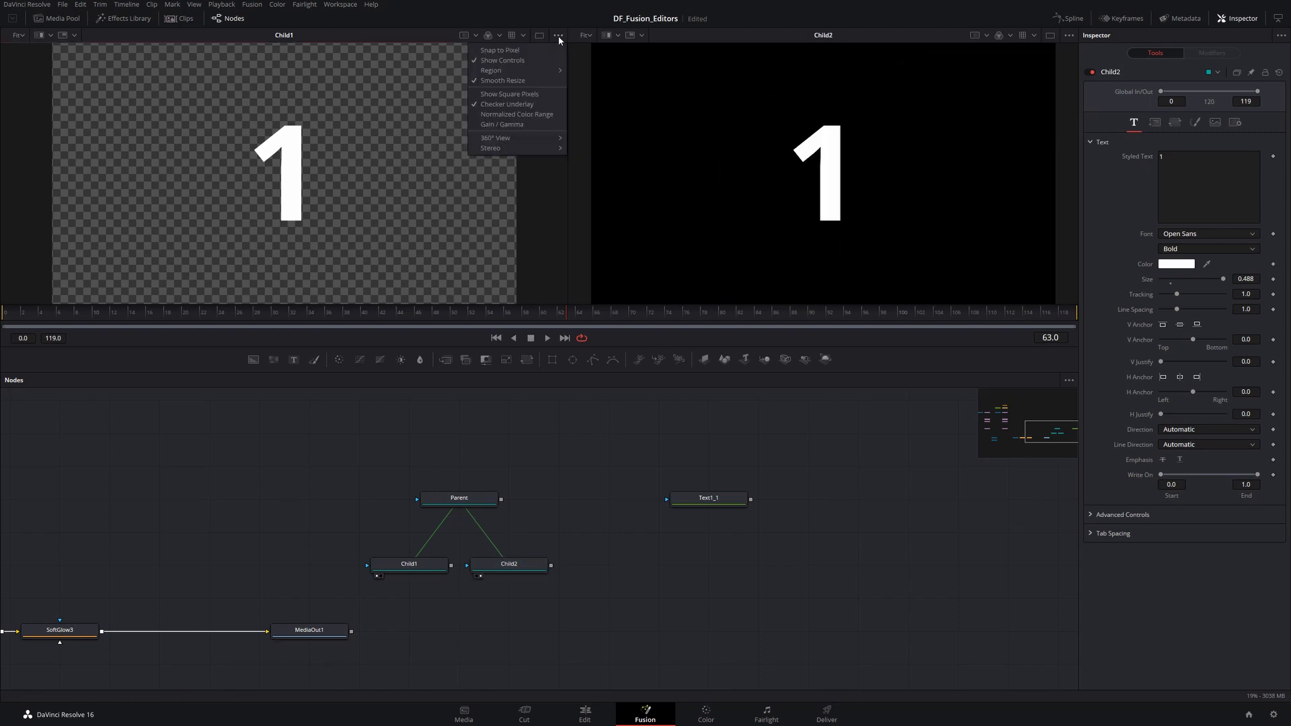
left_click(505, 104)
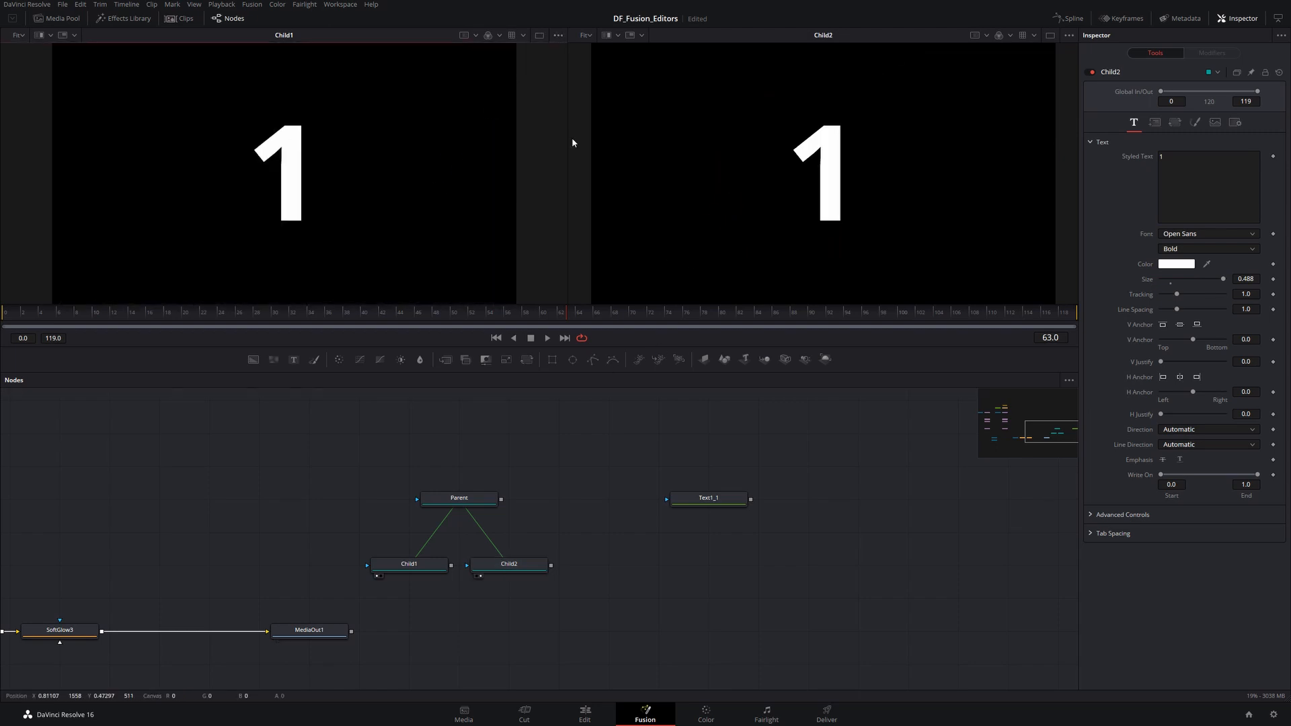
- Set the instanced text colour on Child2 to a yellow-green, #cbff0f
left_click(1177, 264)
left_click(666, 292)
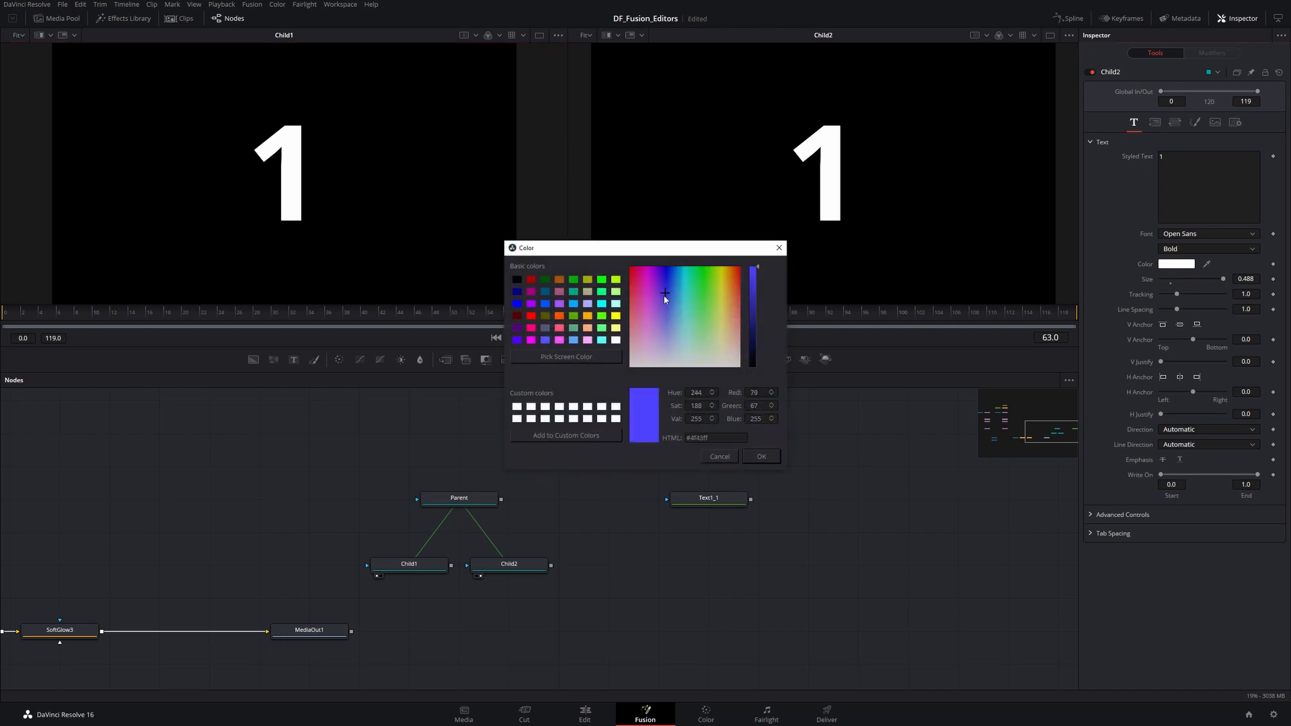
left_click_drag(665, 296, 631, 269)
left_click(717, 273)
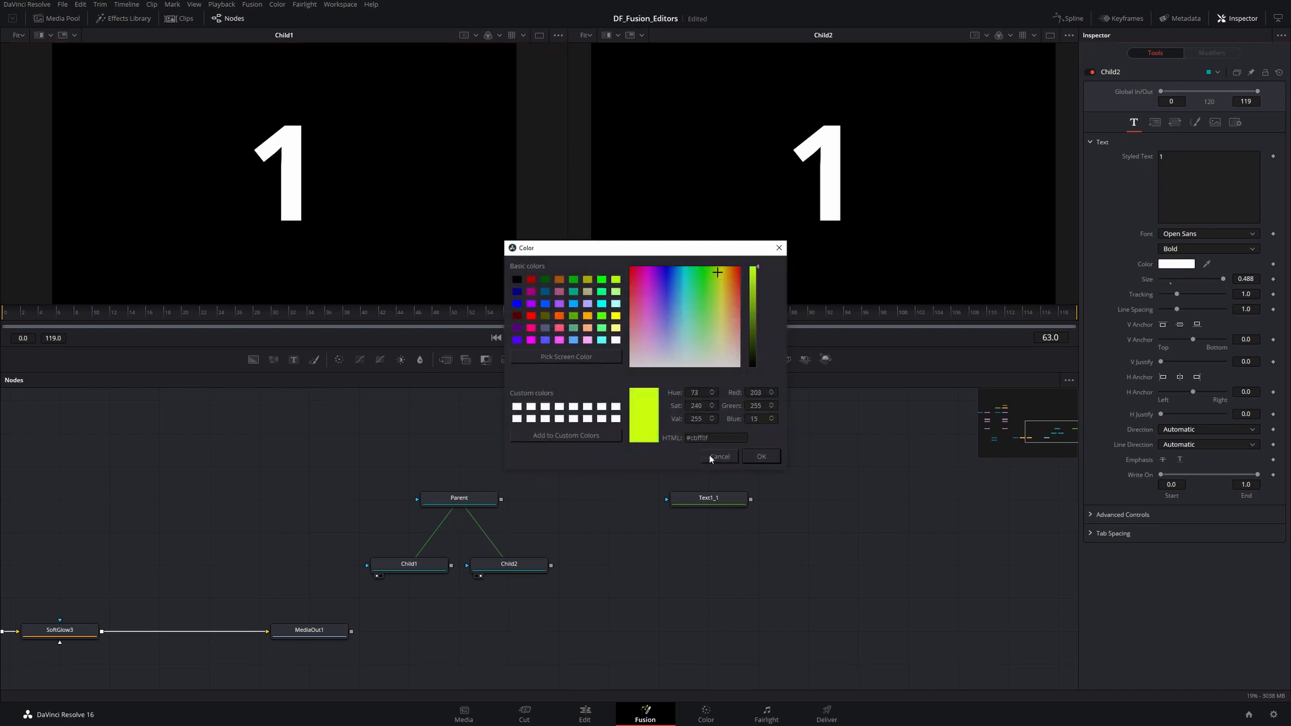
left_click(754, 456)
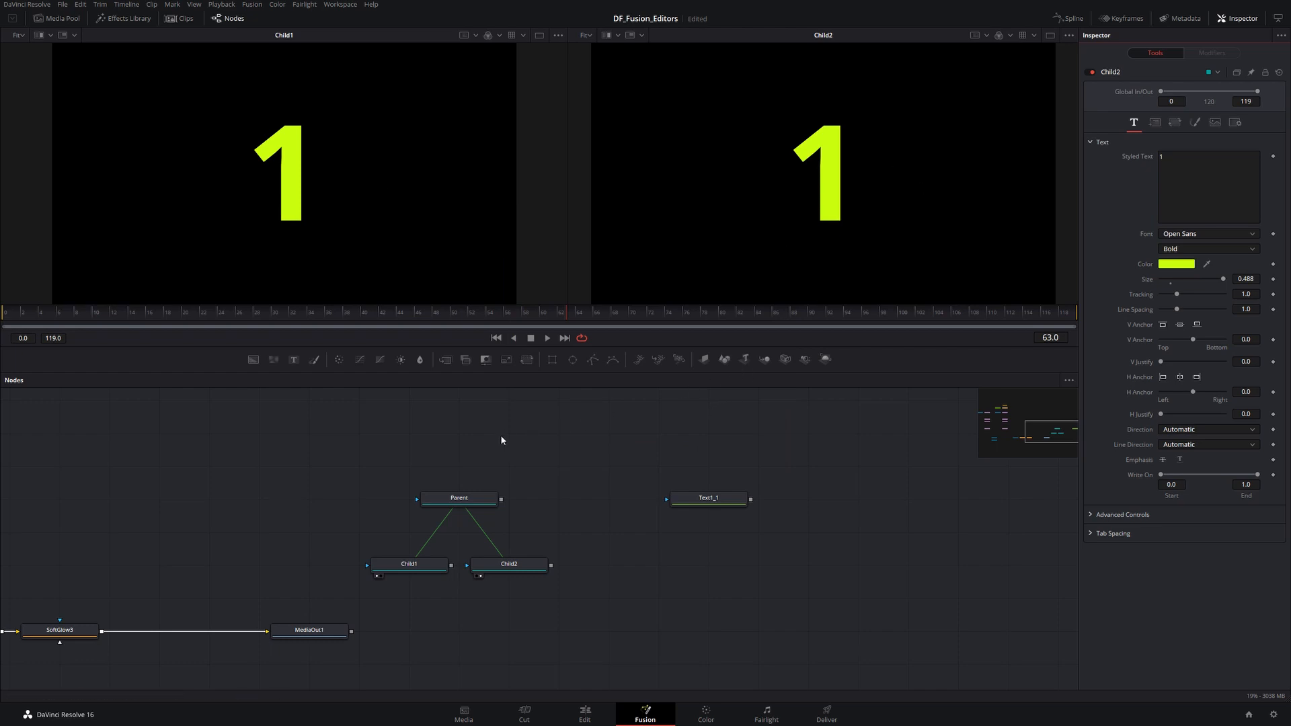
- Deinstance the Size parameter on both Child1 and Child2
left_click(402, 570)
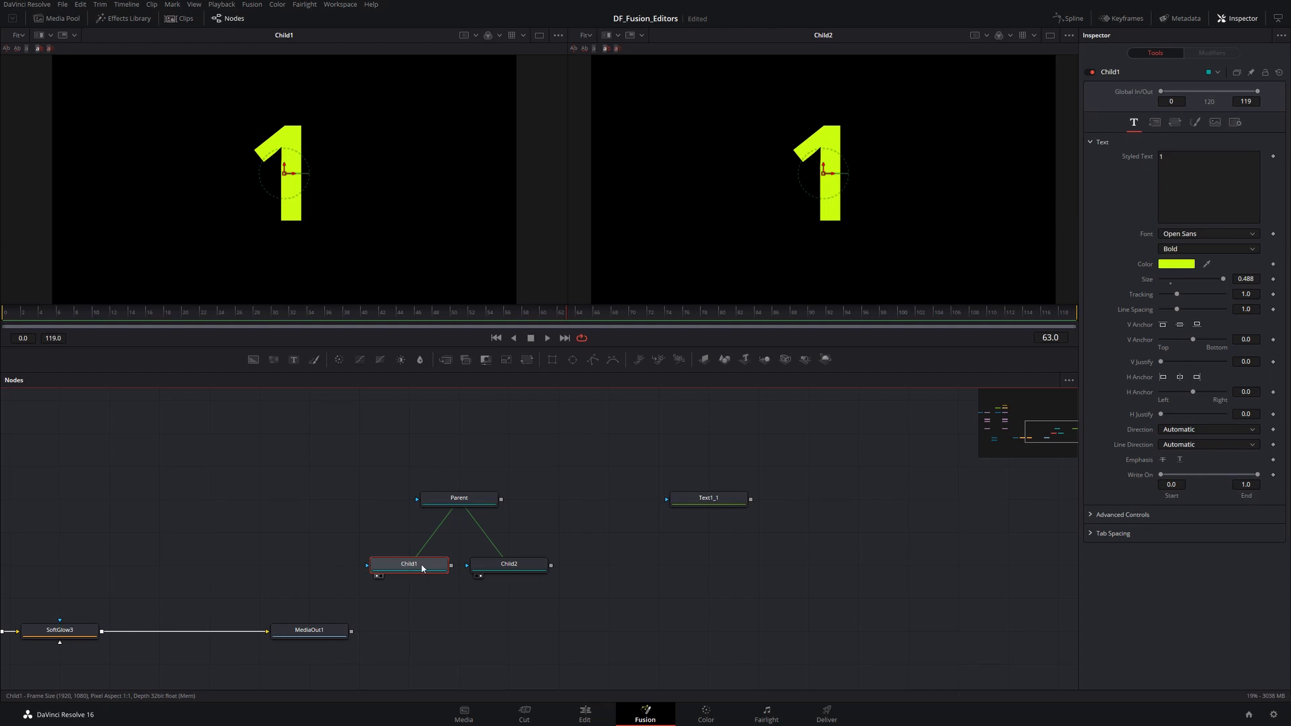
right_click(1149, 283)
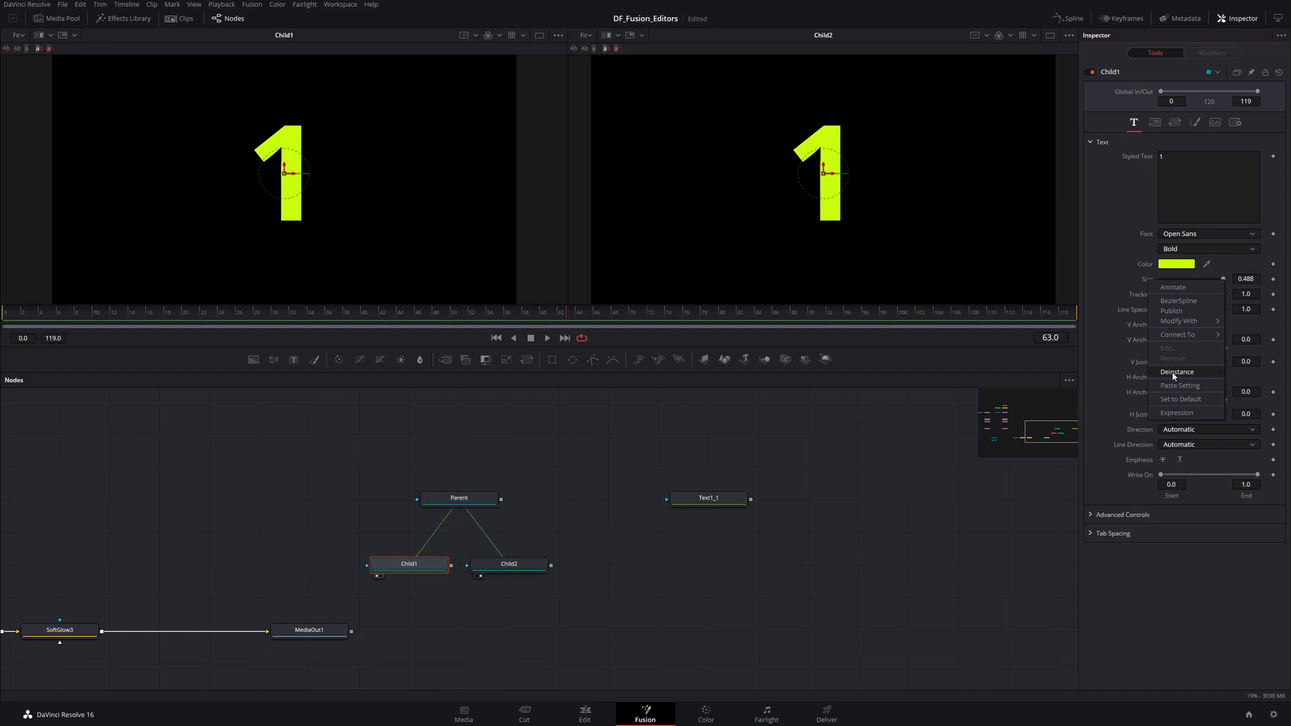
left_click(1174, 374)
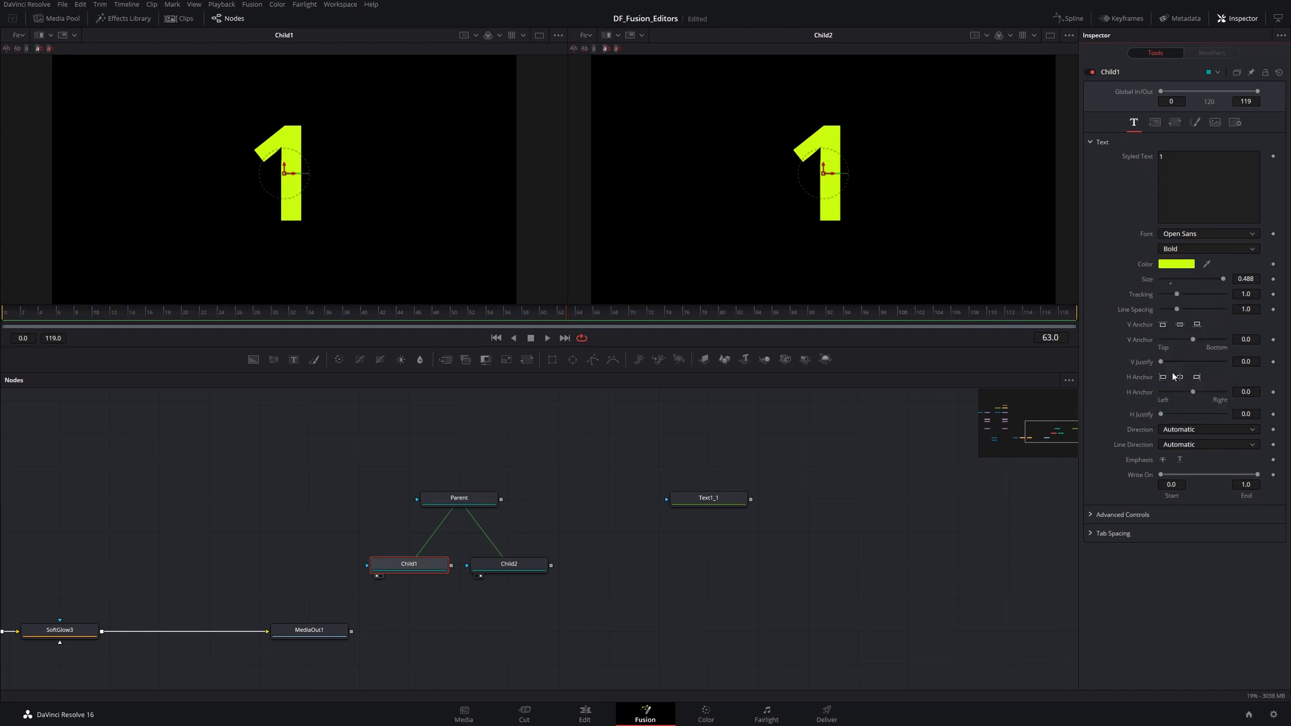
left_click(491, 562)
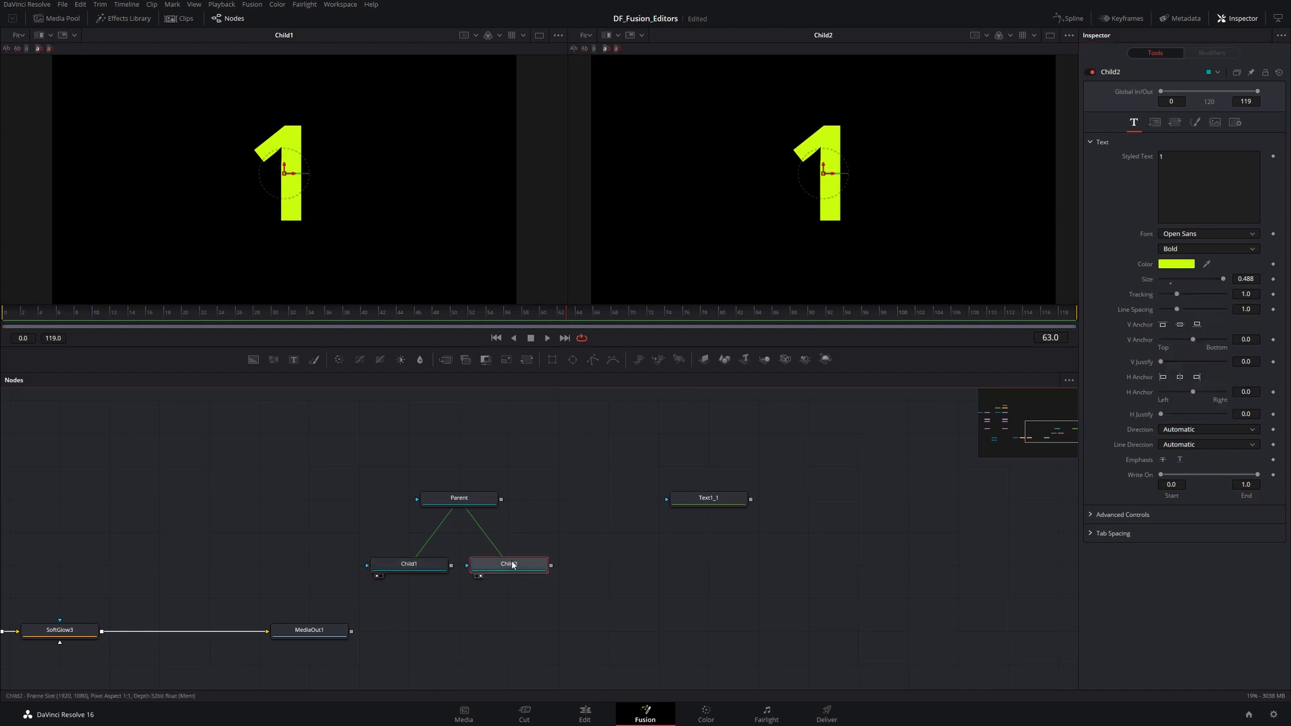
right_click(1148, 277)
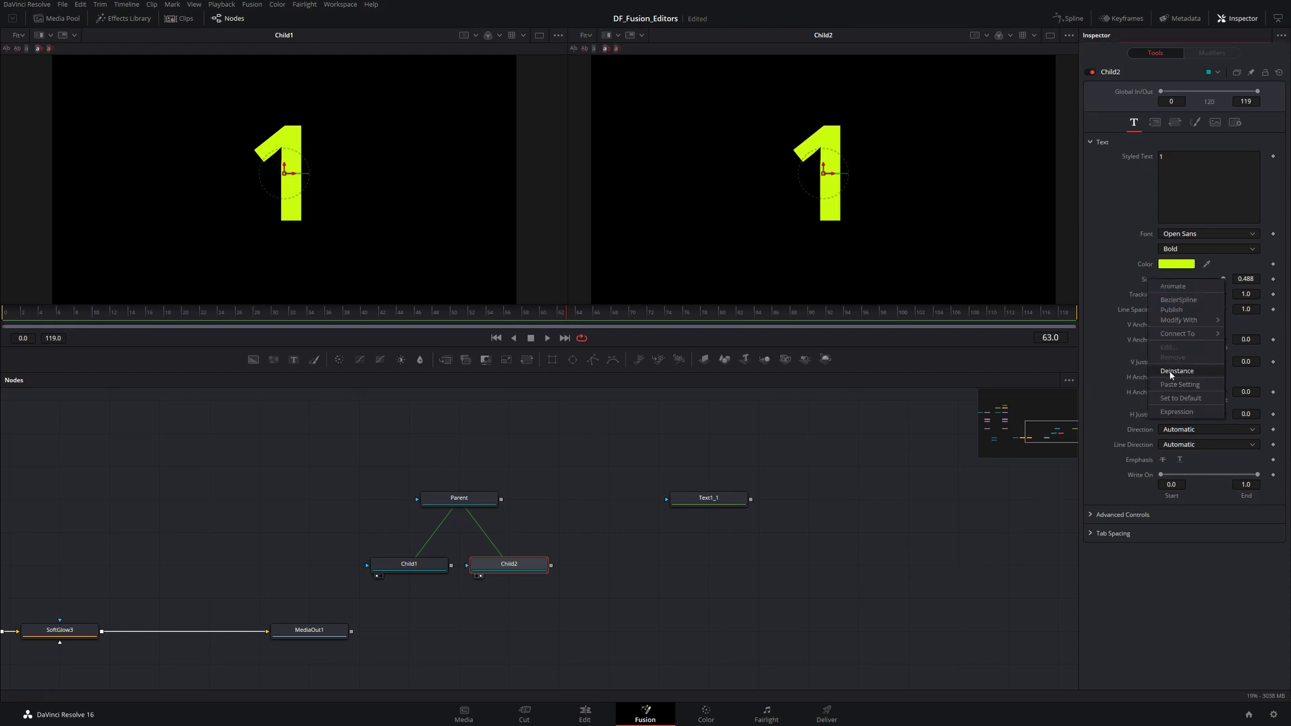
left_click(1171, 371)
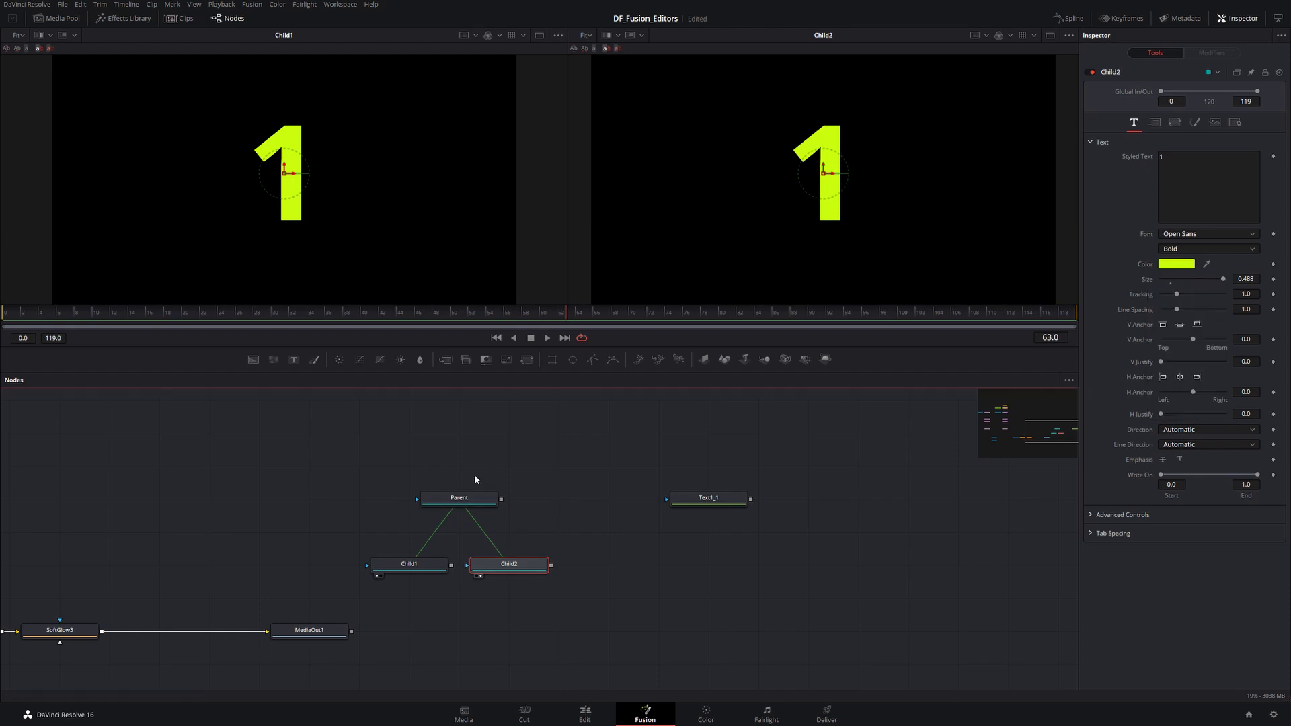
- Set the Parent's text size to about 0.26 and its colour to cyan, #01f0ff
left_click(462, 497)
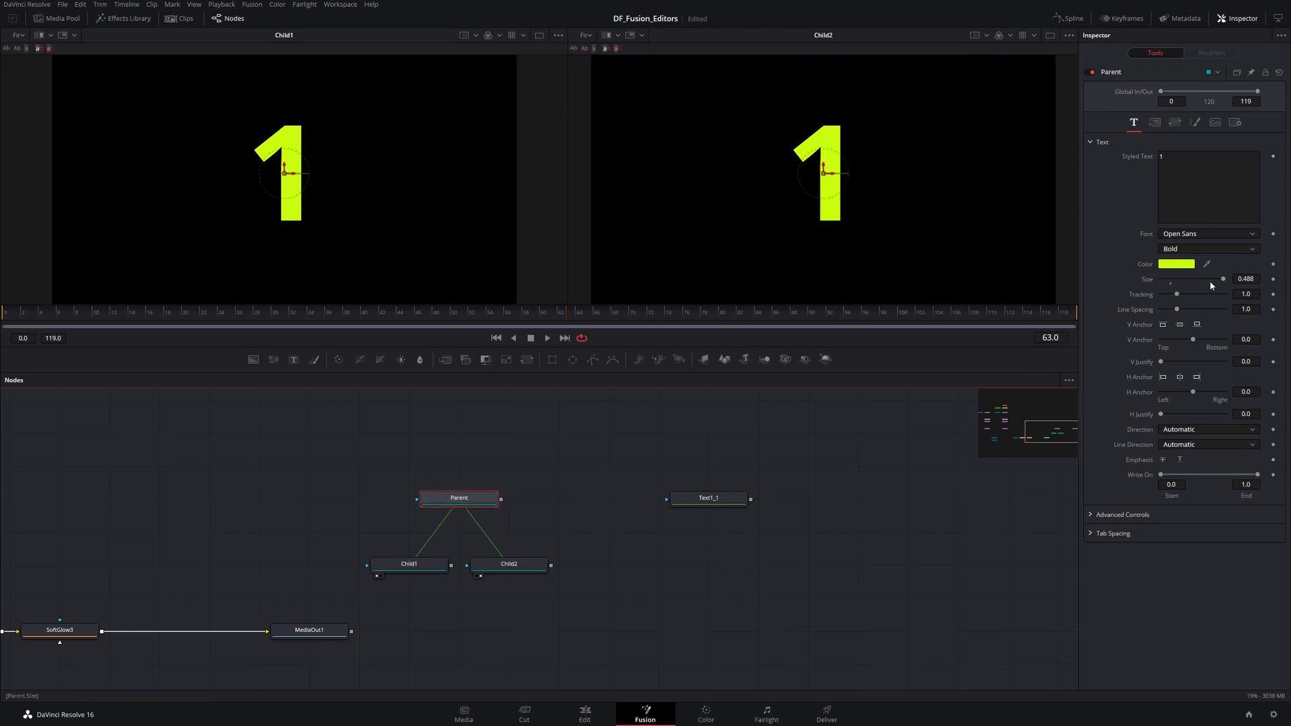
left_click_drag(1210, 283, 1192, 282)
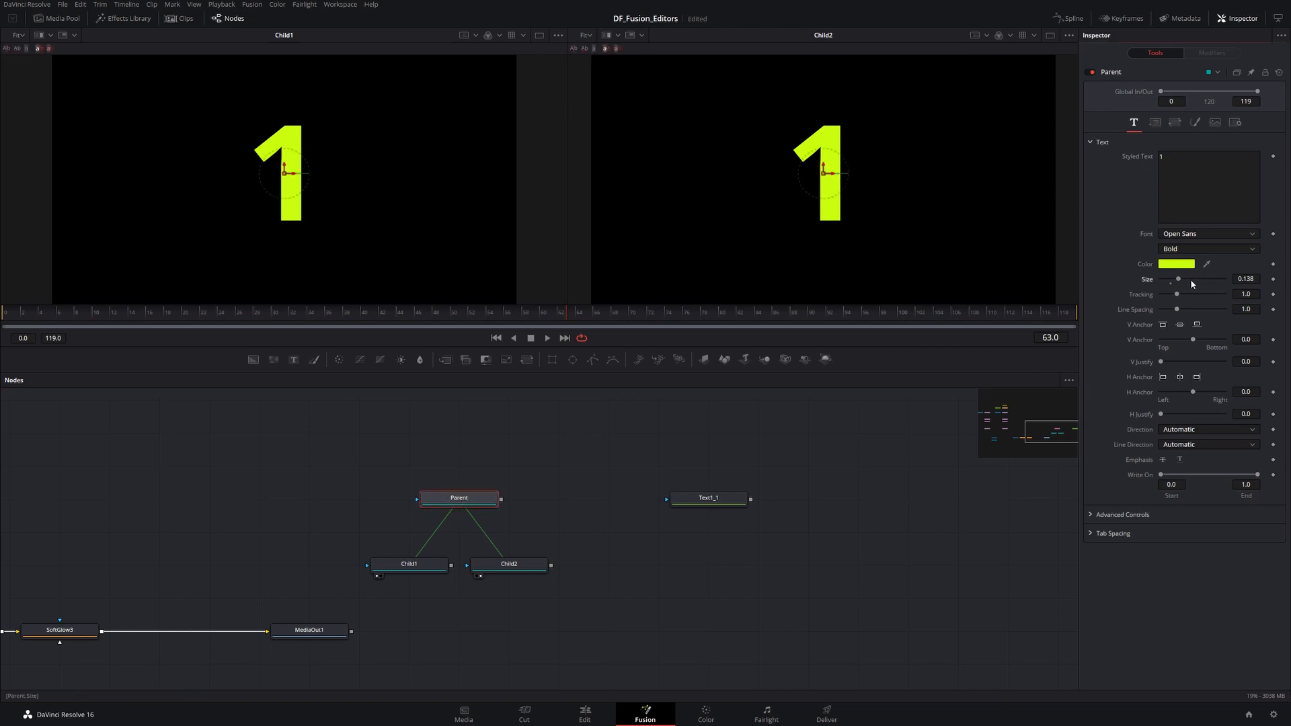
left_click(1177, 266)
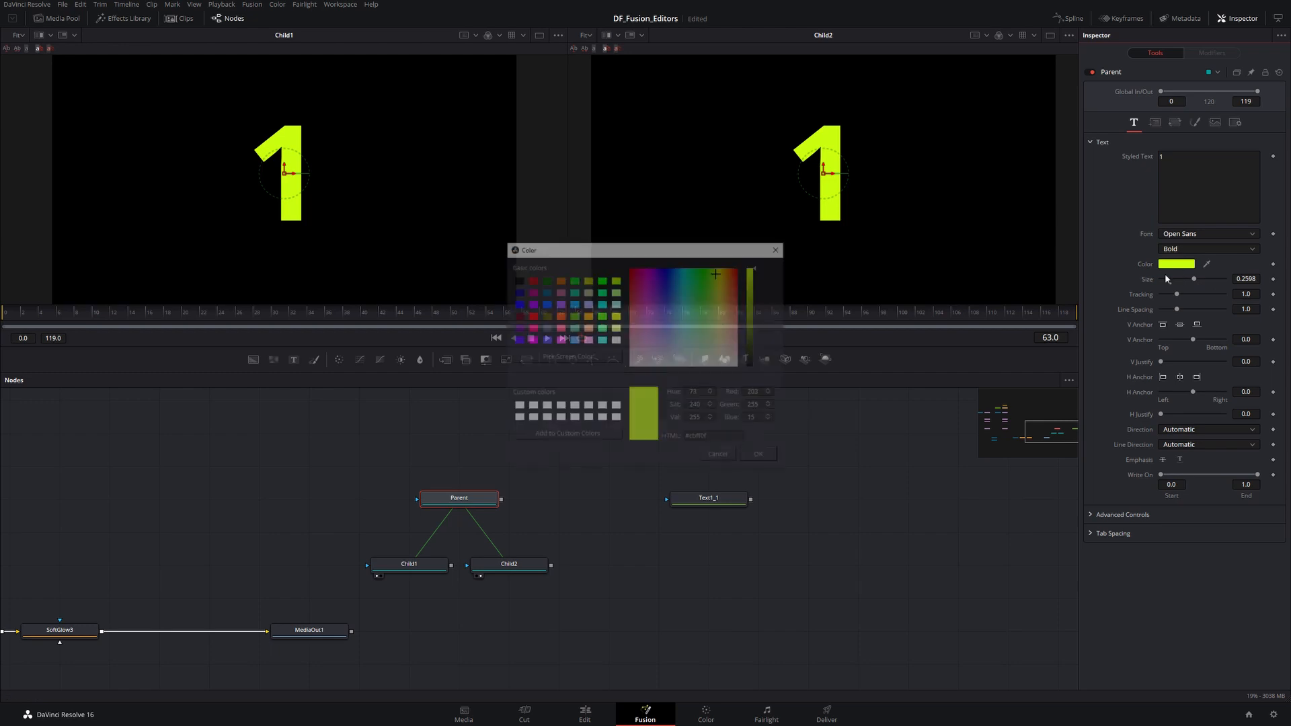
left_click_drag(684, 308, 685, 271)
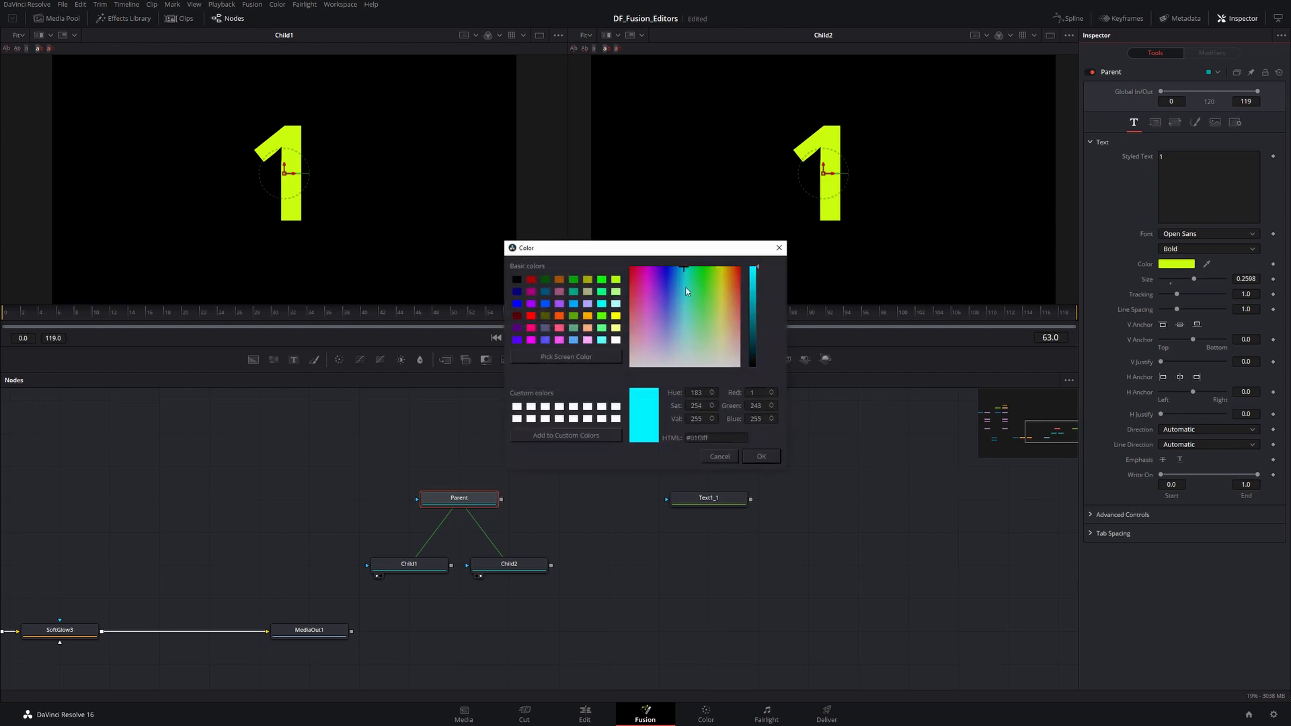
left_click(753, 457)
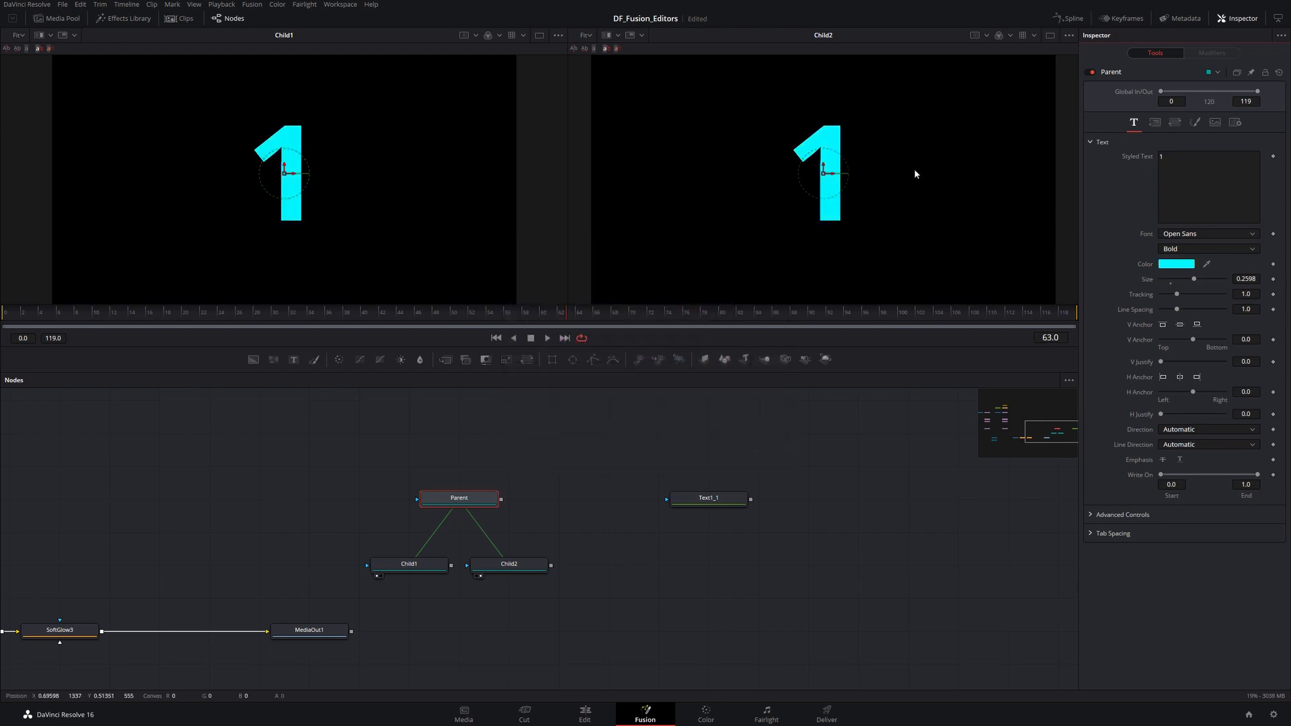
- Set Child1's text size to about 0.24
left_click(410, 564)
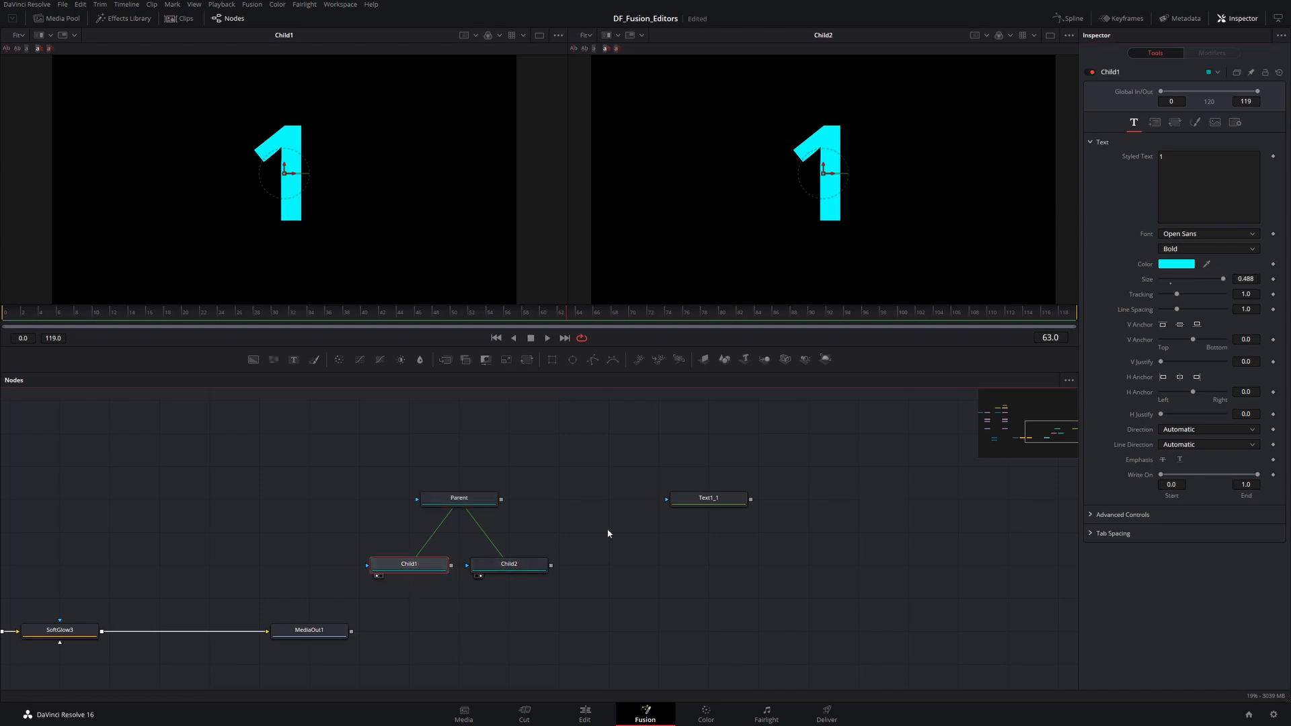
left_click_drag(1201, 280, 1196, 279)
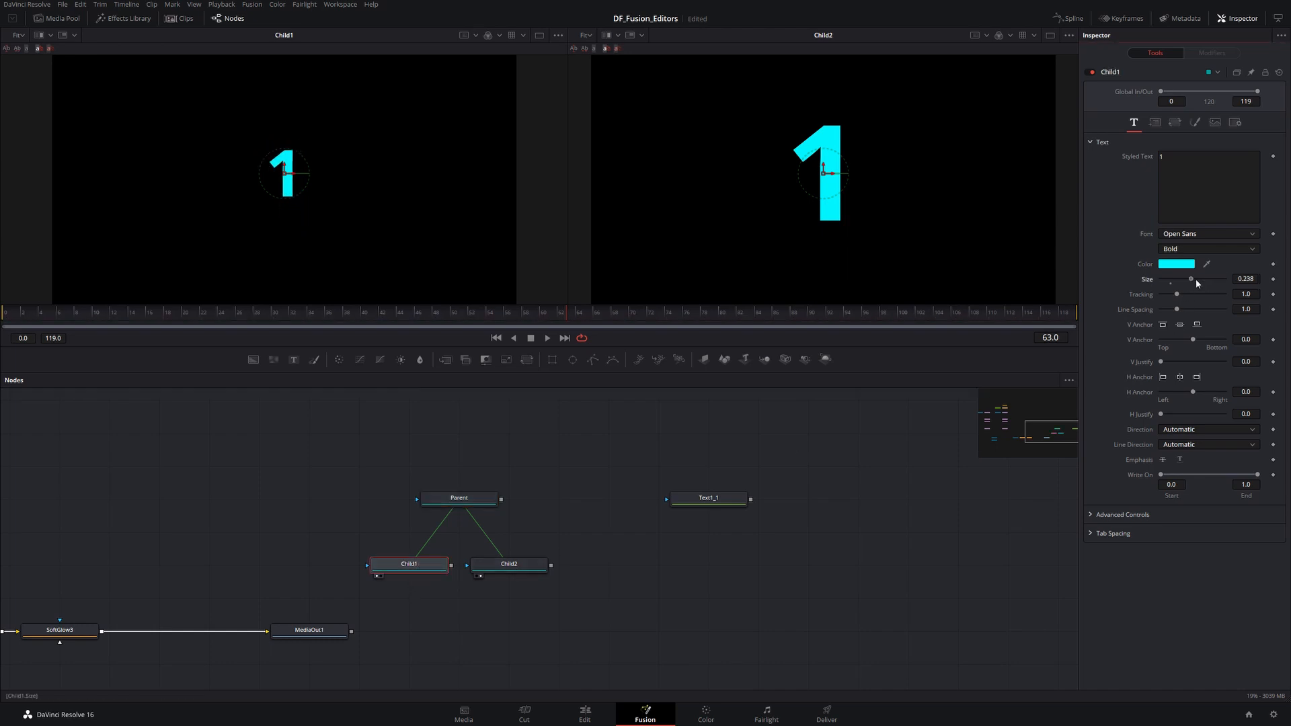
- Deinstance Child2's V Anchor parameter
left_click(509, 565)
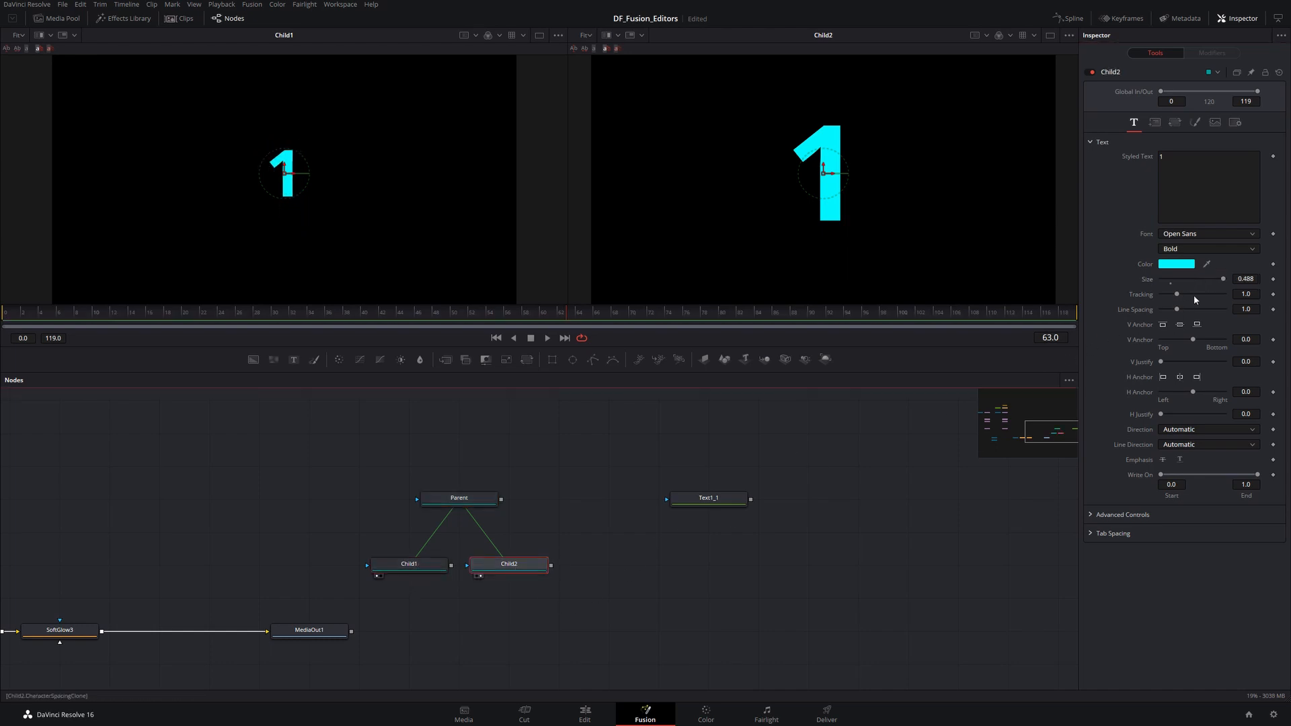
right_click(1141, 340)
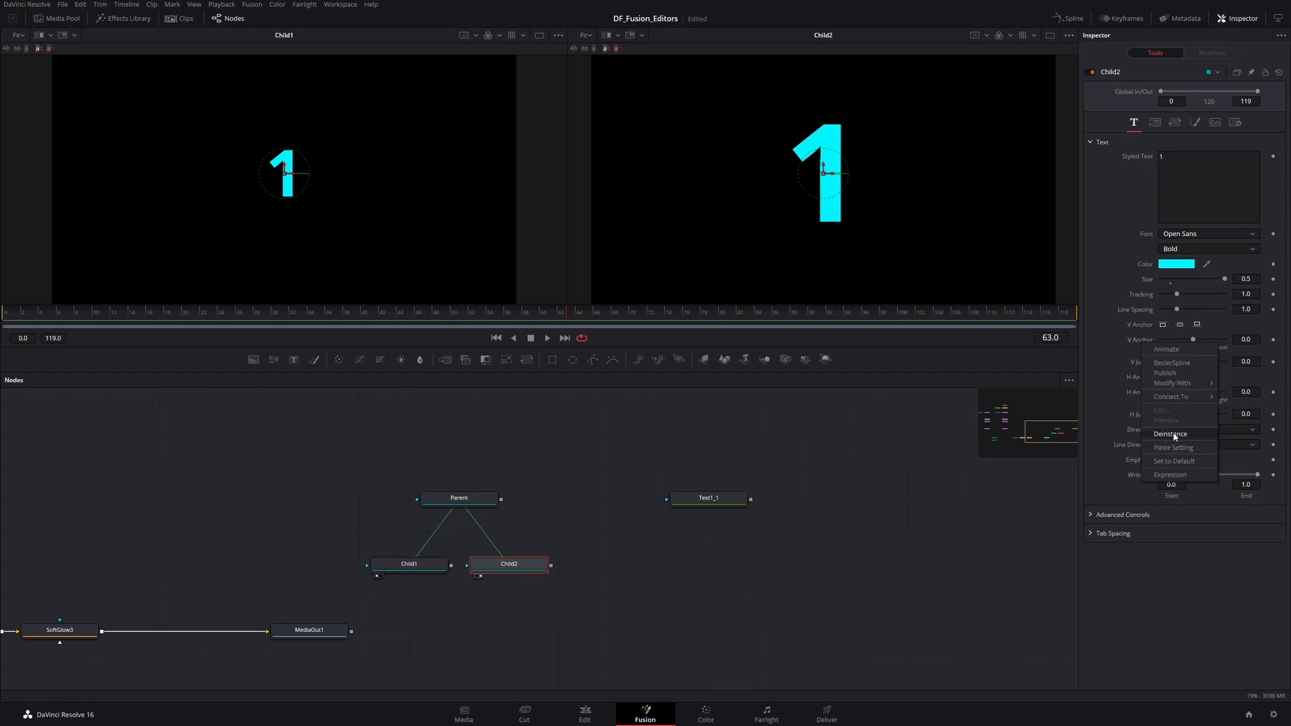
left_click(763, 449)
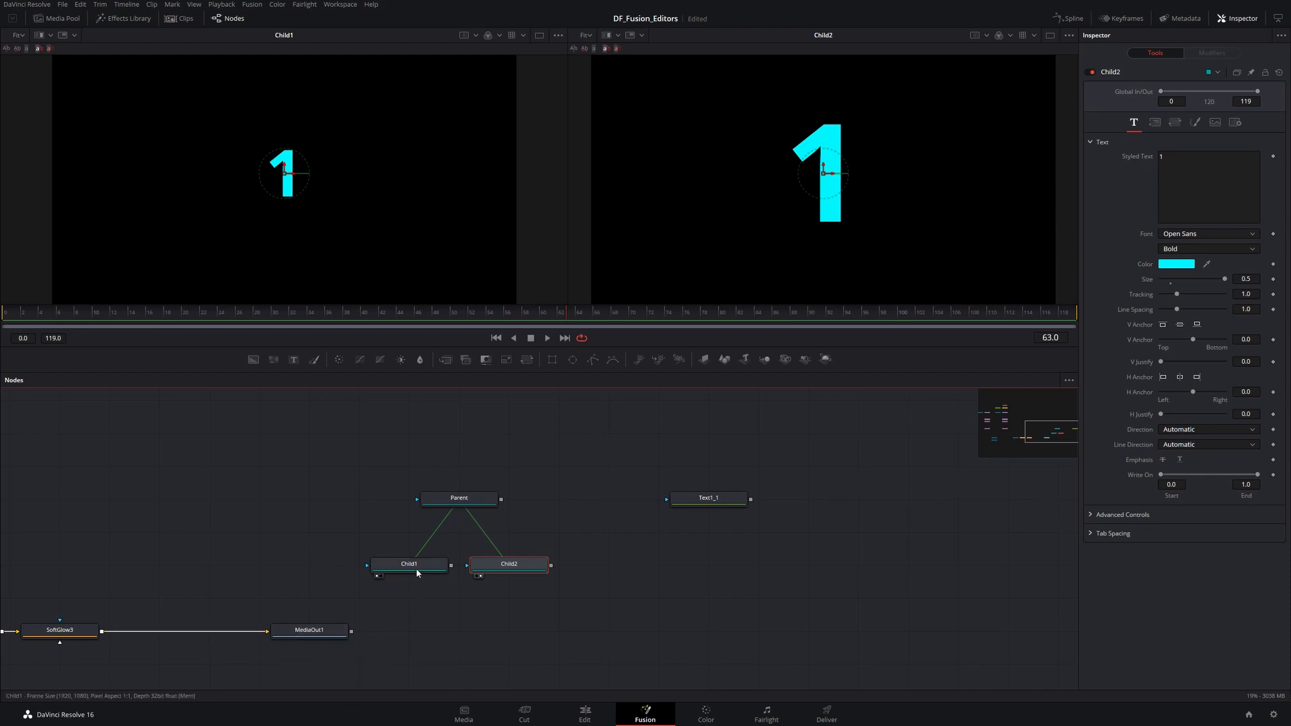
- Select all tools upstream of the pDirectionalForce1_1_1 node
left_click(246, 486)
left_click_drag(184, 509, 714, 496)
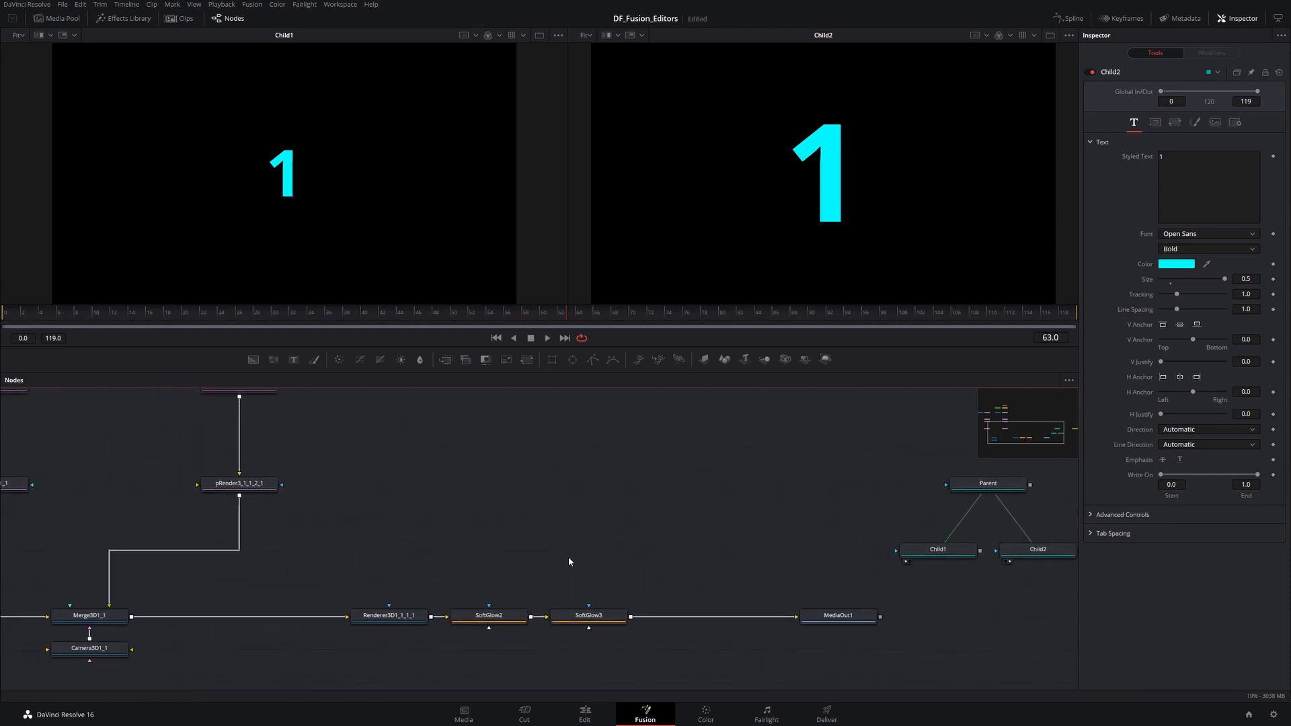
scroll(567, 560, "down", 4)
left_click_drag(482, 484, 529, 537)
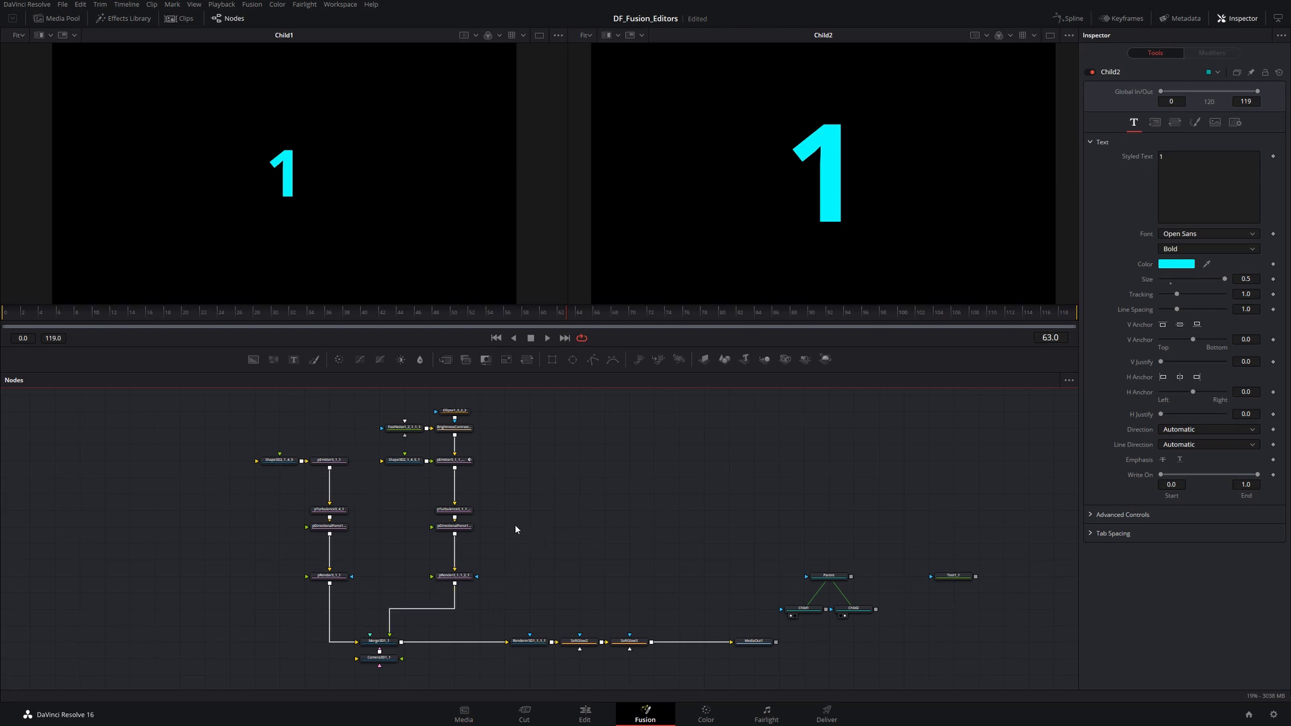
left_click(330, 527)
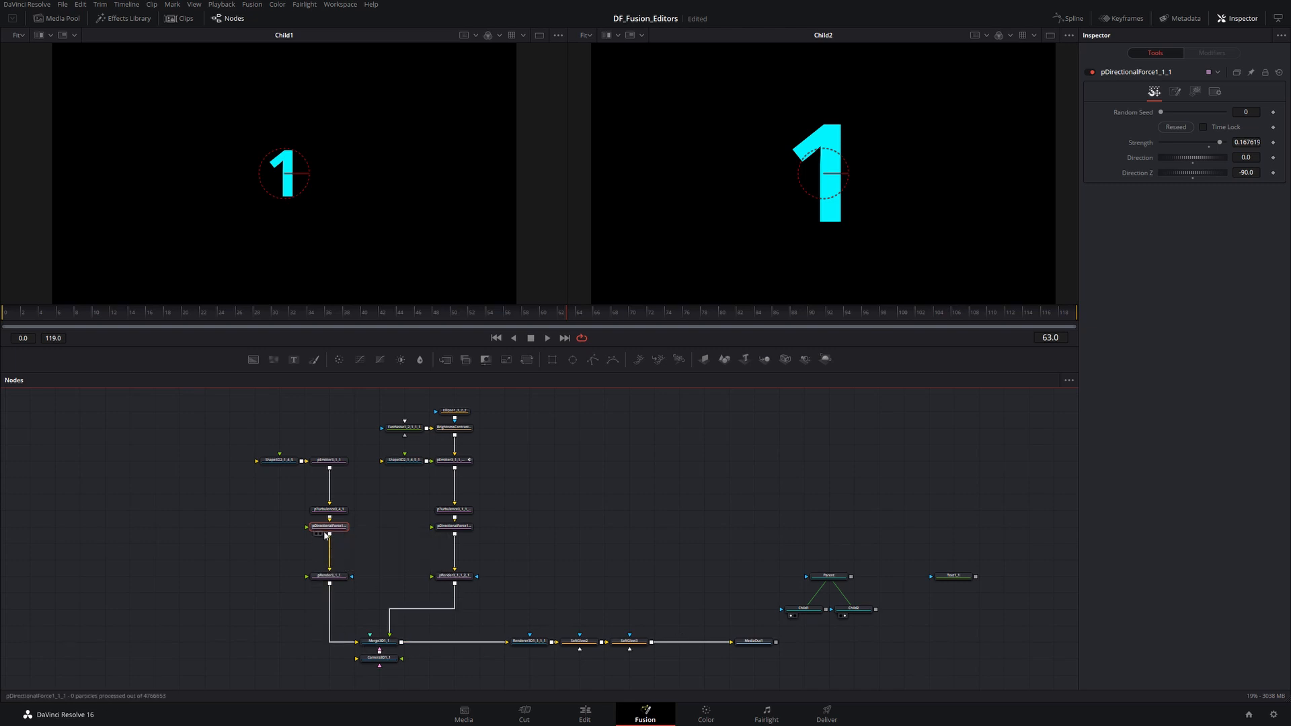
right_click(330, 530)
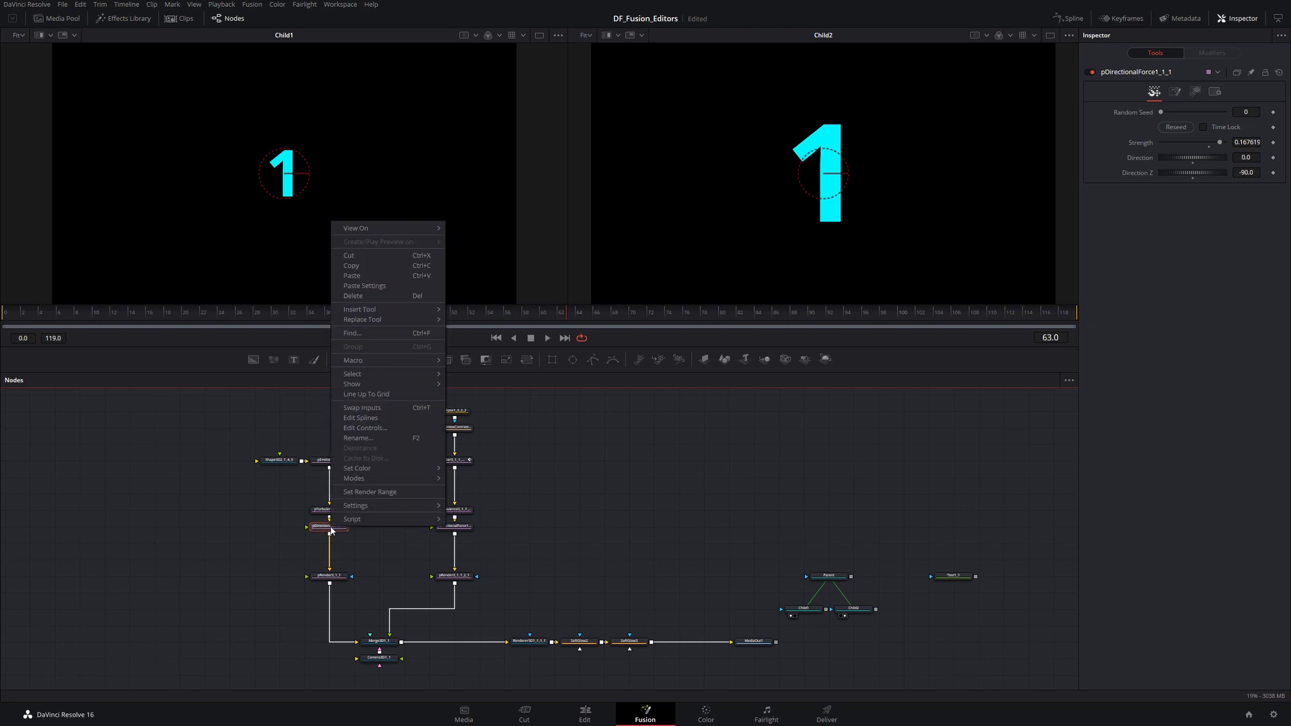
mouse_move(403, 378)
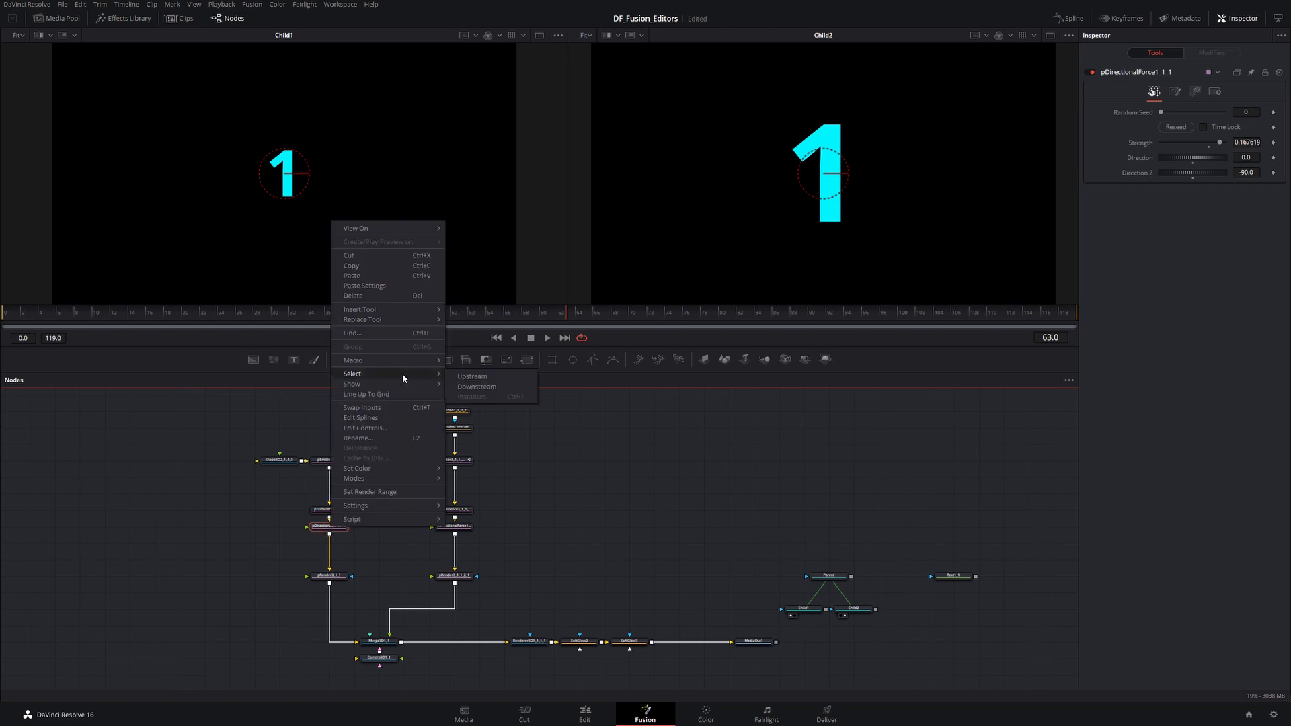
left_click(469, 378)
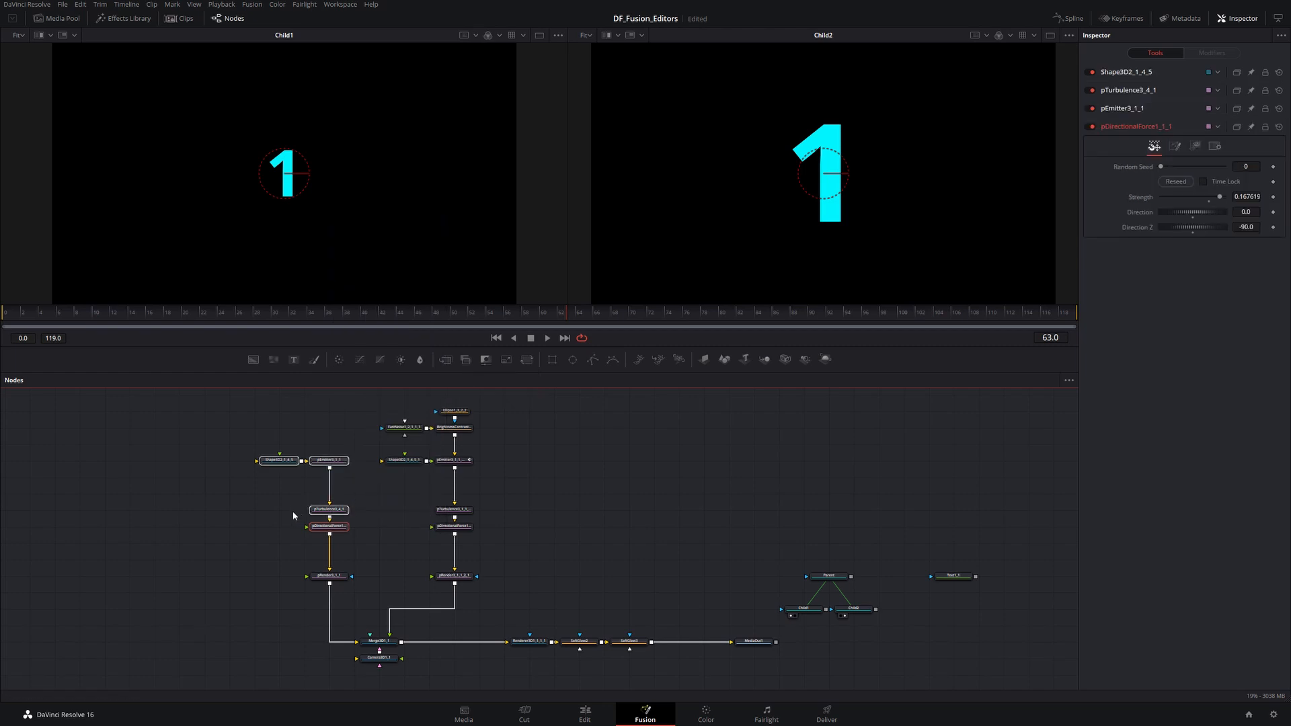
- Add all tools downstream of pDirectionalForce1_1_1 to the selection
scroll(285, 506, "up", 5)
left_click_drag(282, 464, 306, 534)
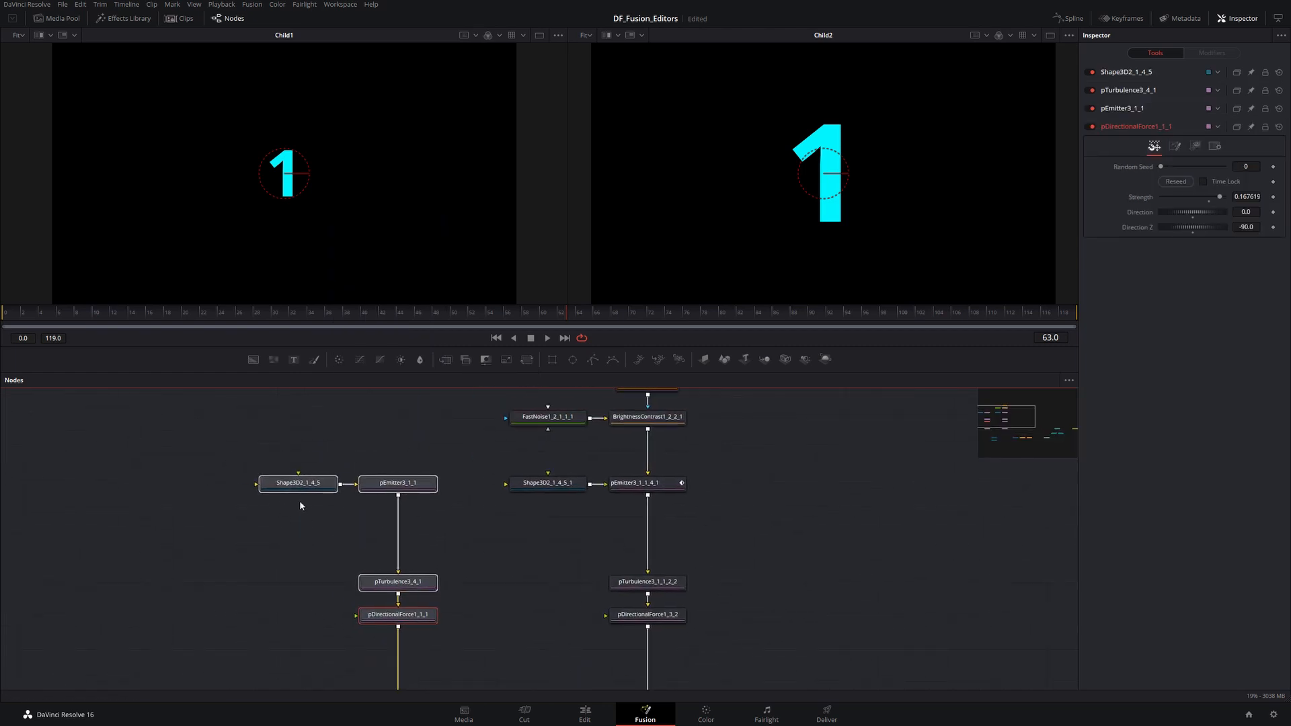
scroll(376, 569, "down", 5)
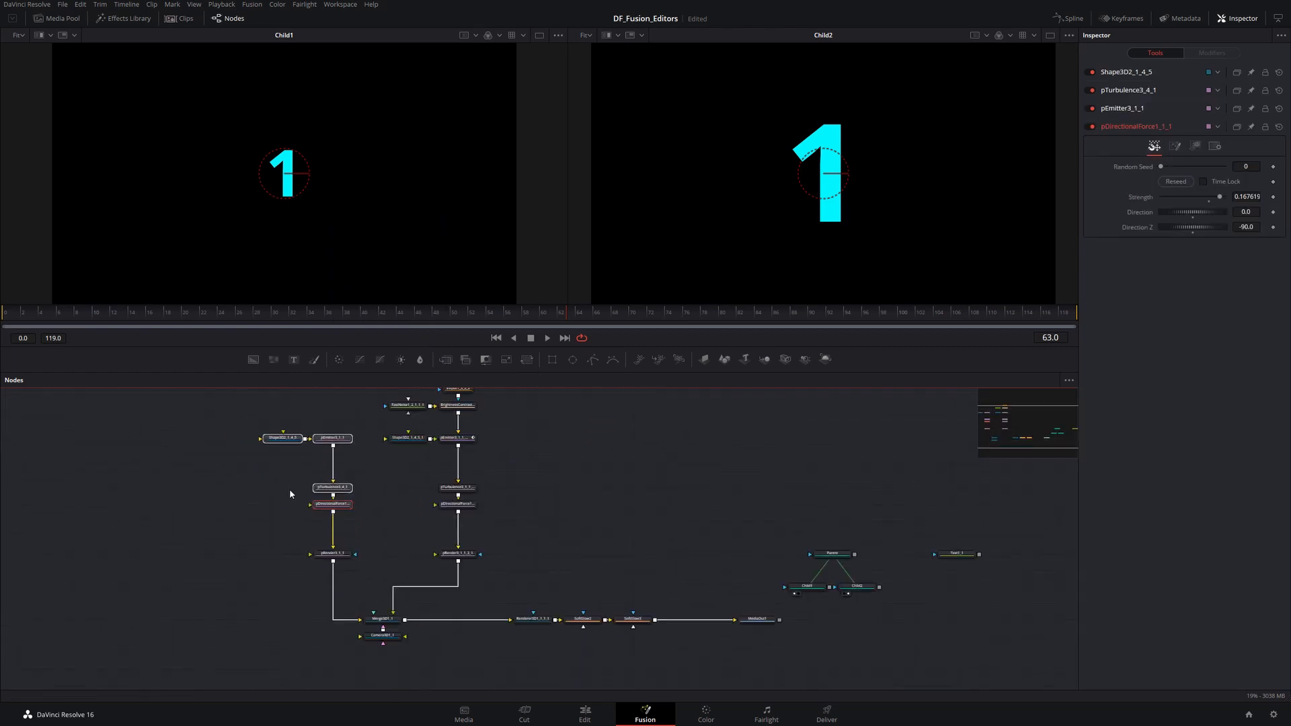
left_click_drag(371, 497, 391, 465)
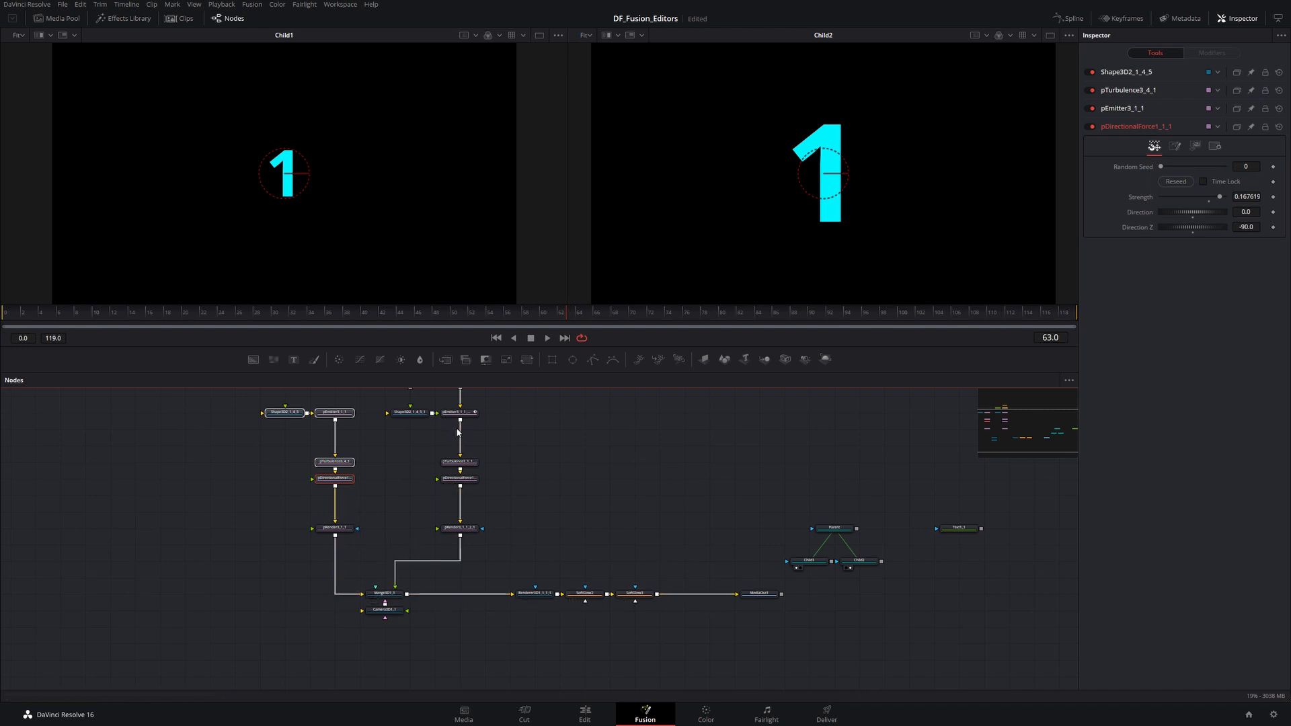
right_click(328, 481)
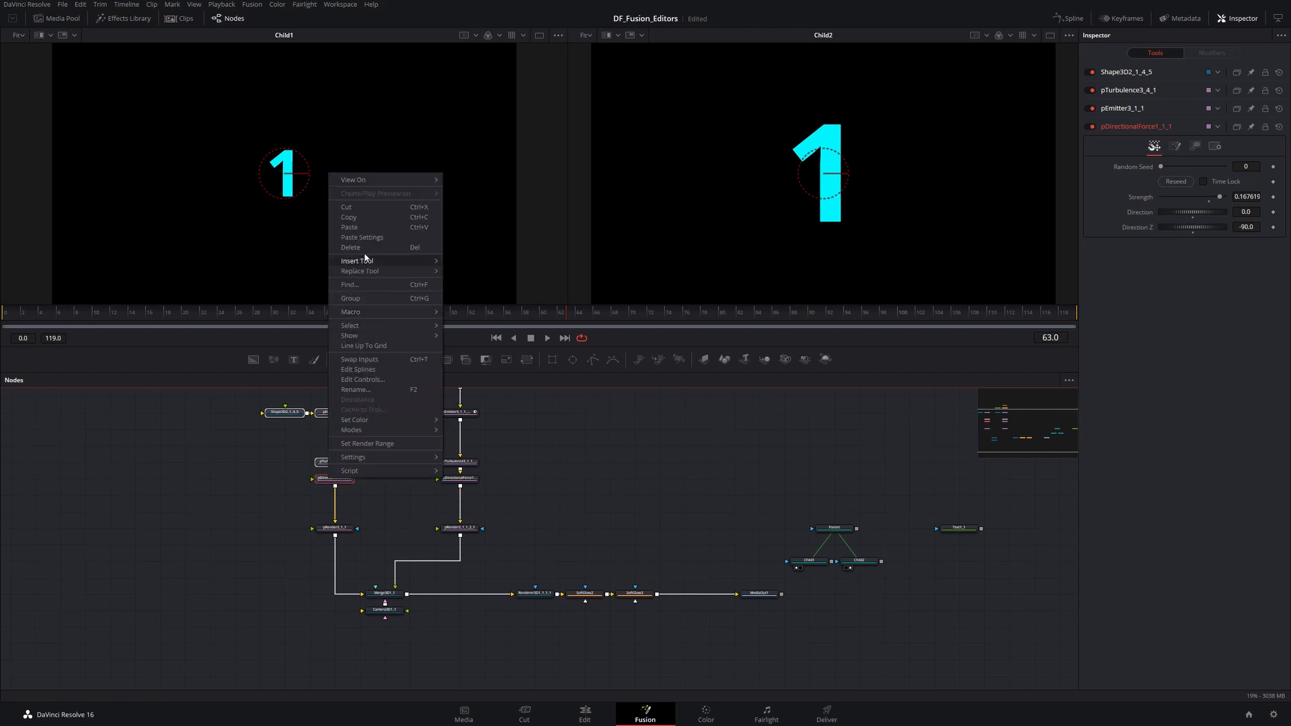
mouse_move(371, 327)
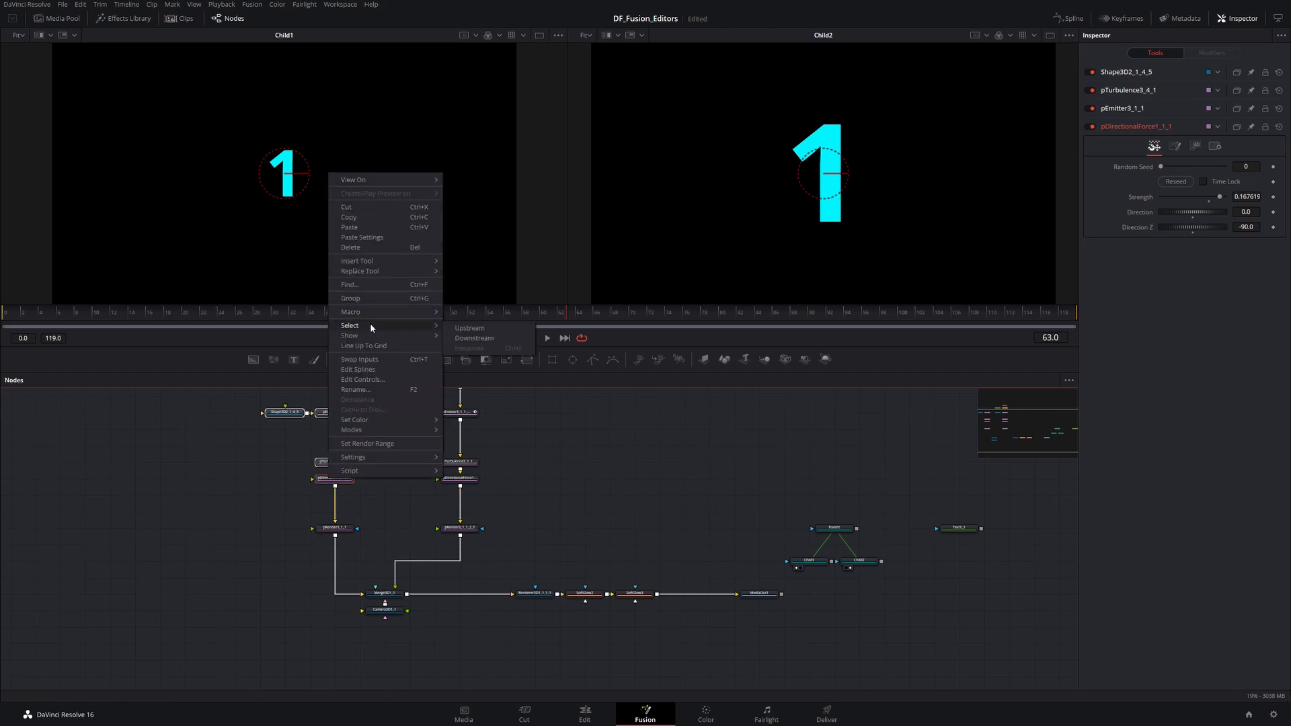
left_click(493, 338)
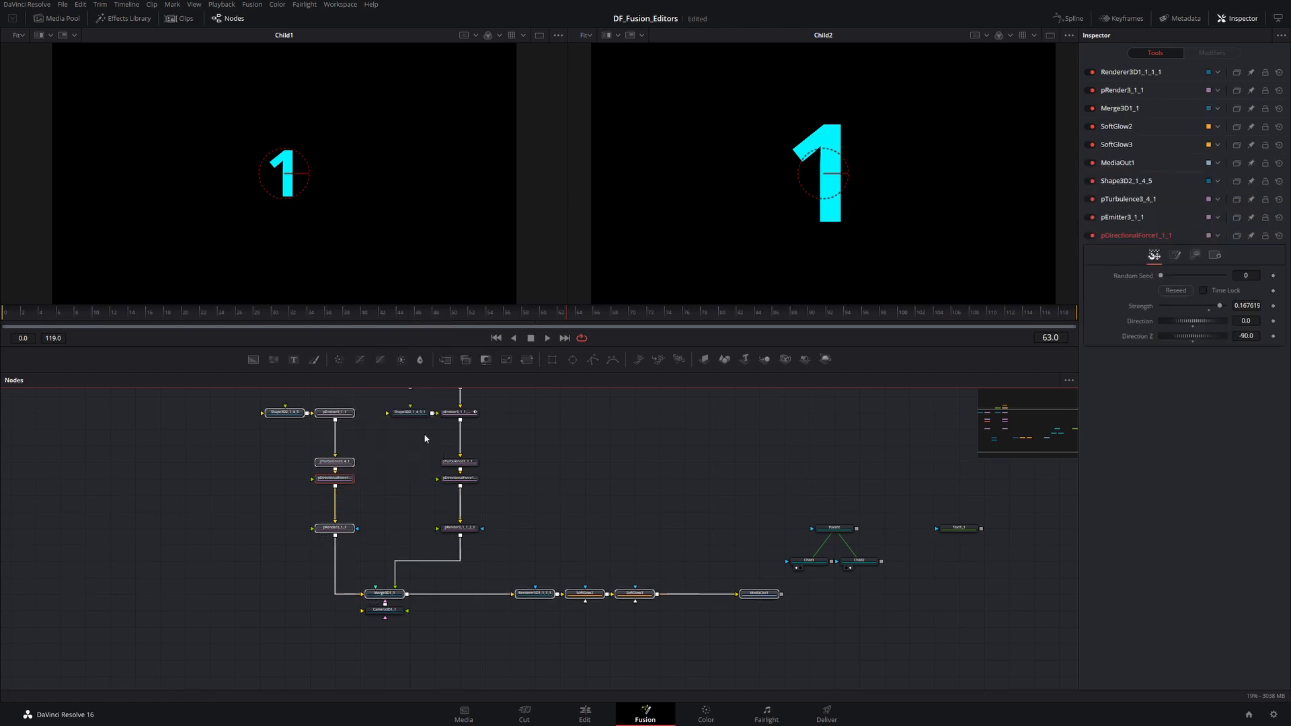
left_click(445, 490)
left_click_drag(852, 514, 490, 491)
scroll(503, 523, "up", 4)
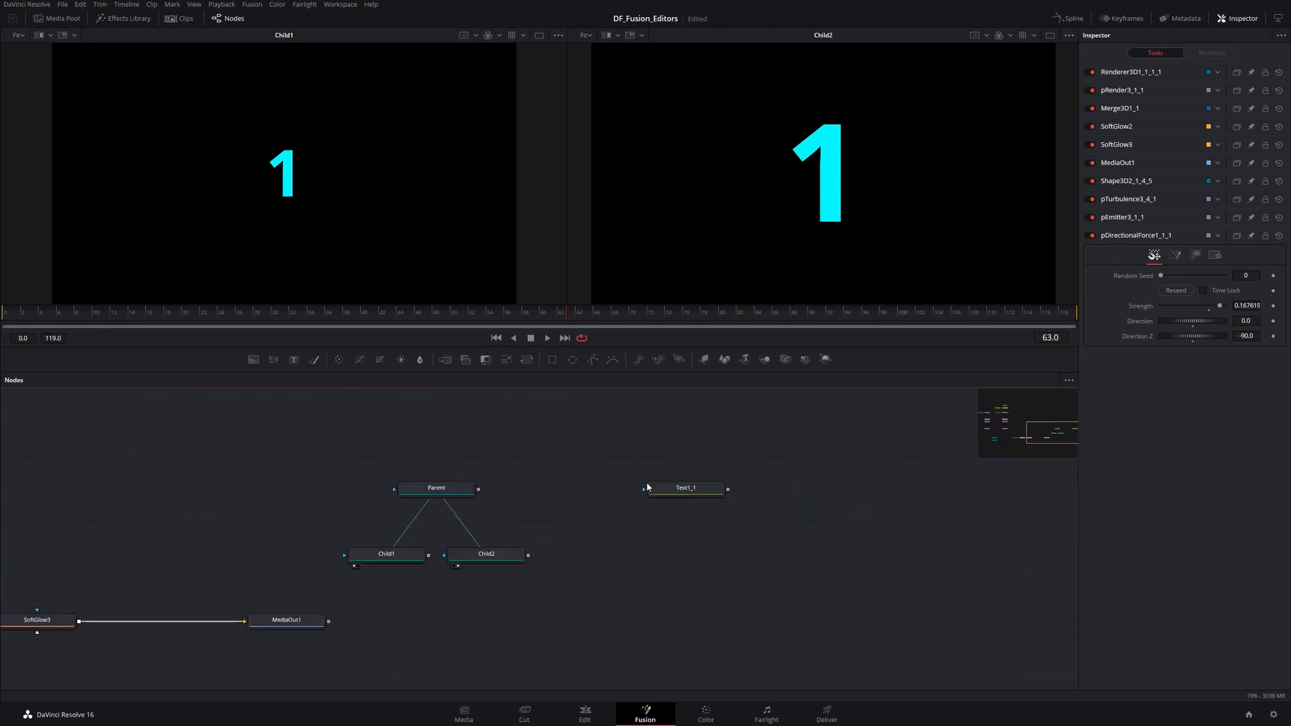
- Add a Blur node and a Brightness Contrast node to the node editor near Text1_1
left_click_drag(646, 487, 462, 513)
left_click(491, 518)
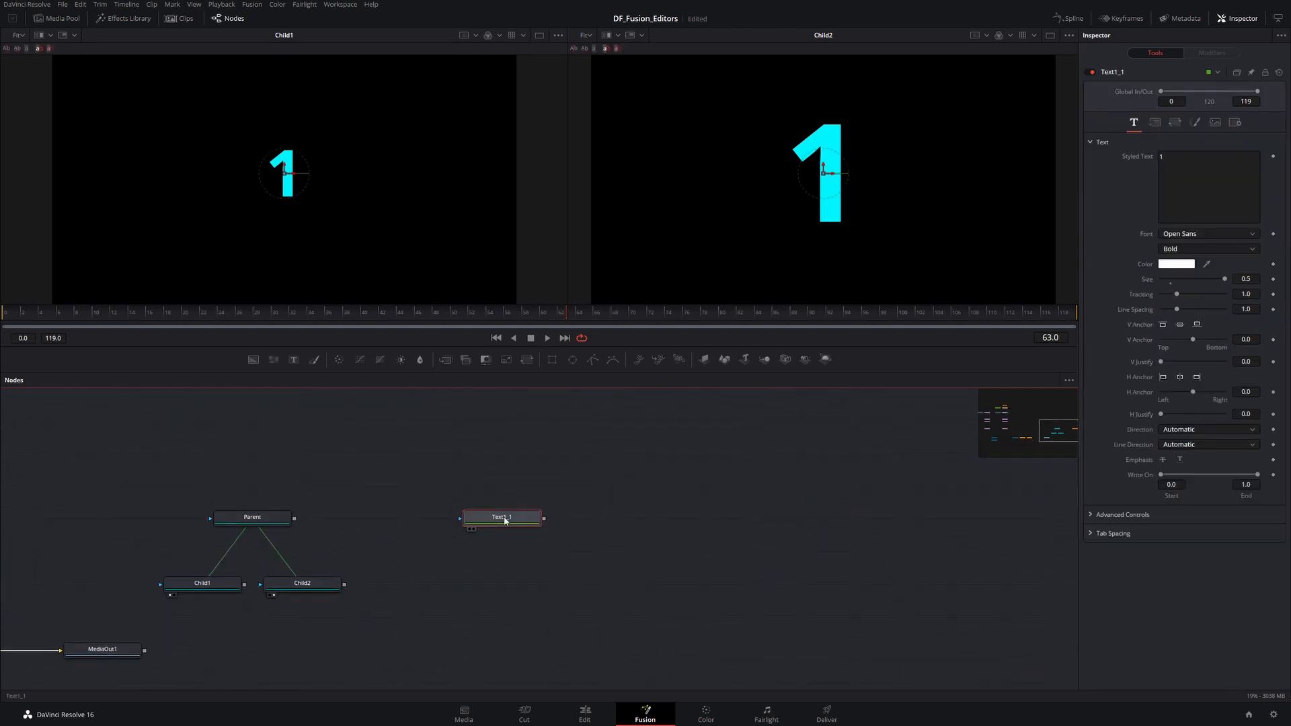
left_click_drag(417, 361, 646, 468)
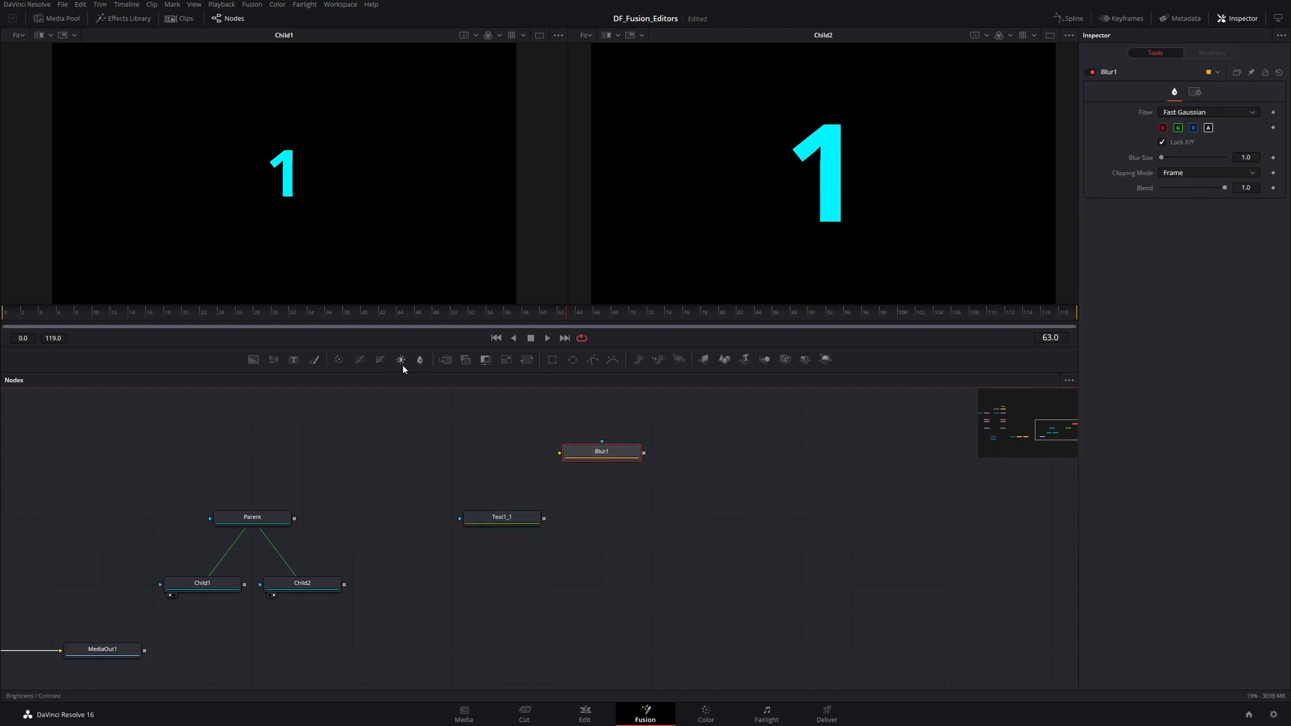
left_click_drag(419, 359, 611, 594)
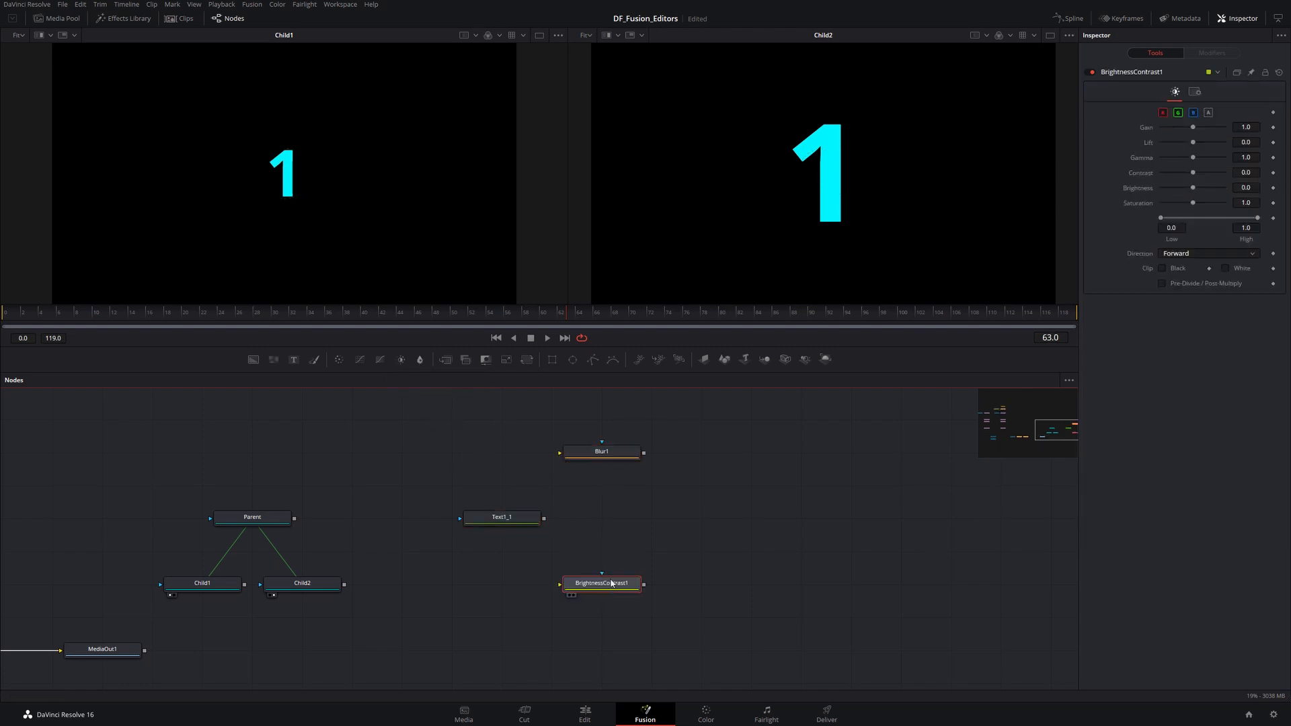
- Connect Text1_1's output to the inputs of both Blur1 and BrightnessContrast1
left_click_drag(514, 522, 468, 525)
left_click(469, 524)
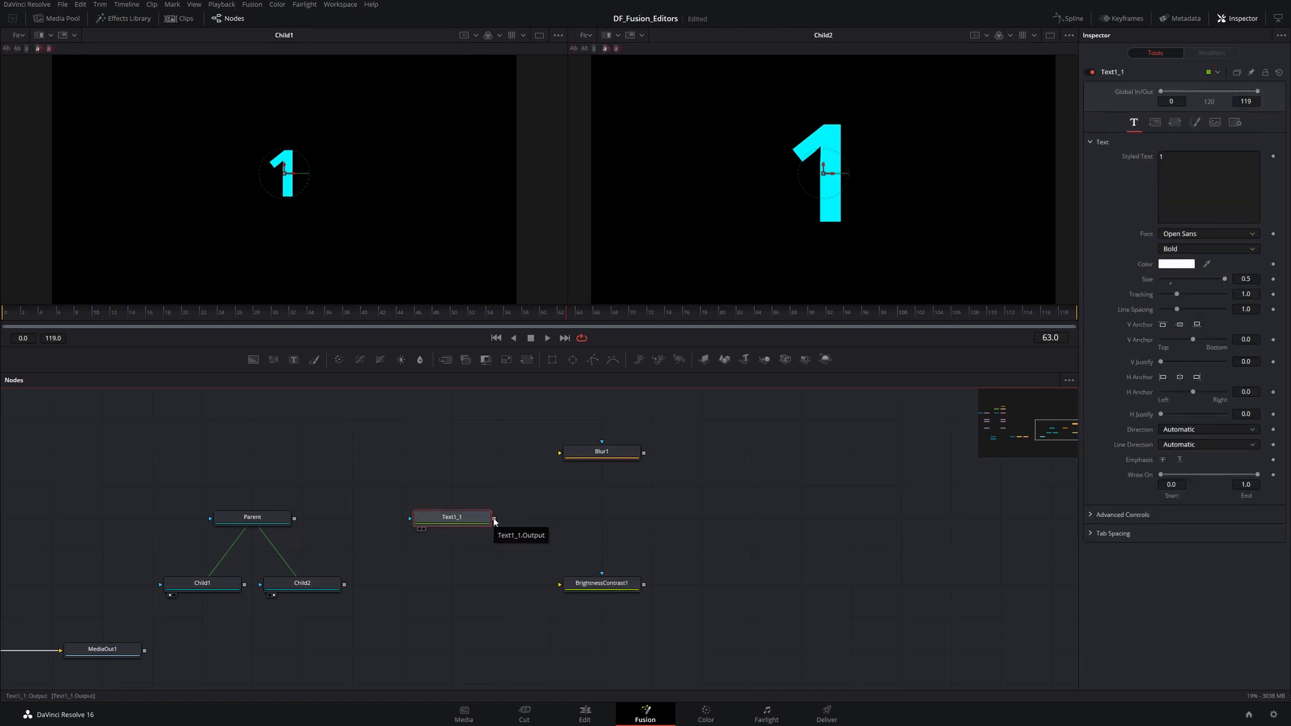
left_click_drag(495, 520, 560, 452)
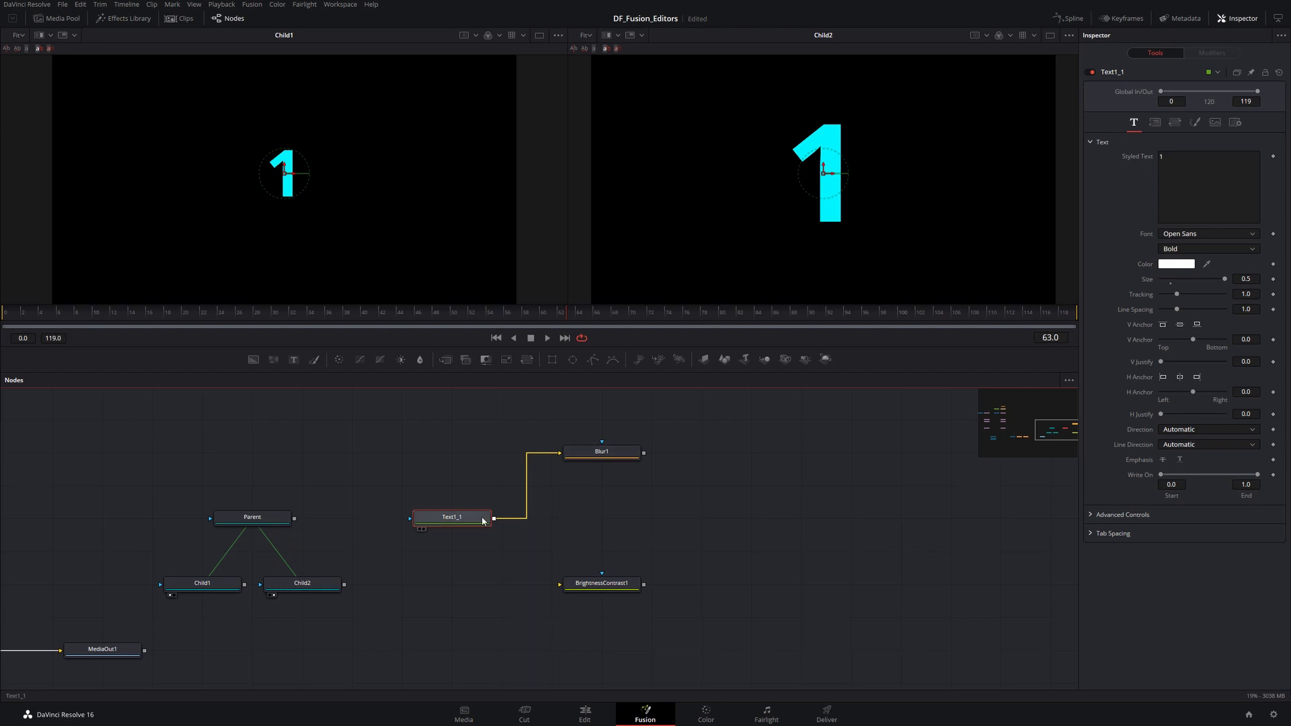
left_click_drag(495, 520, 560, 585)
left_click_drag(644, 452, 792, 547)
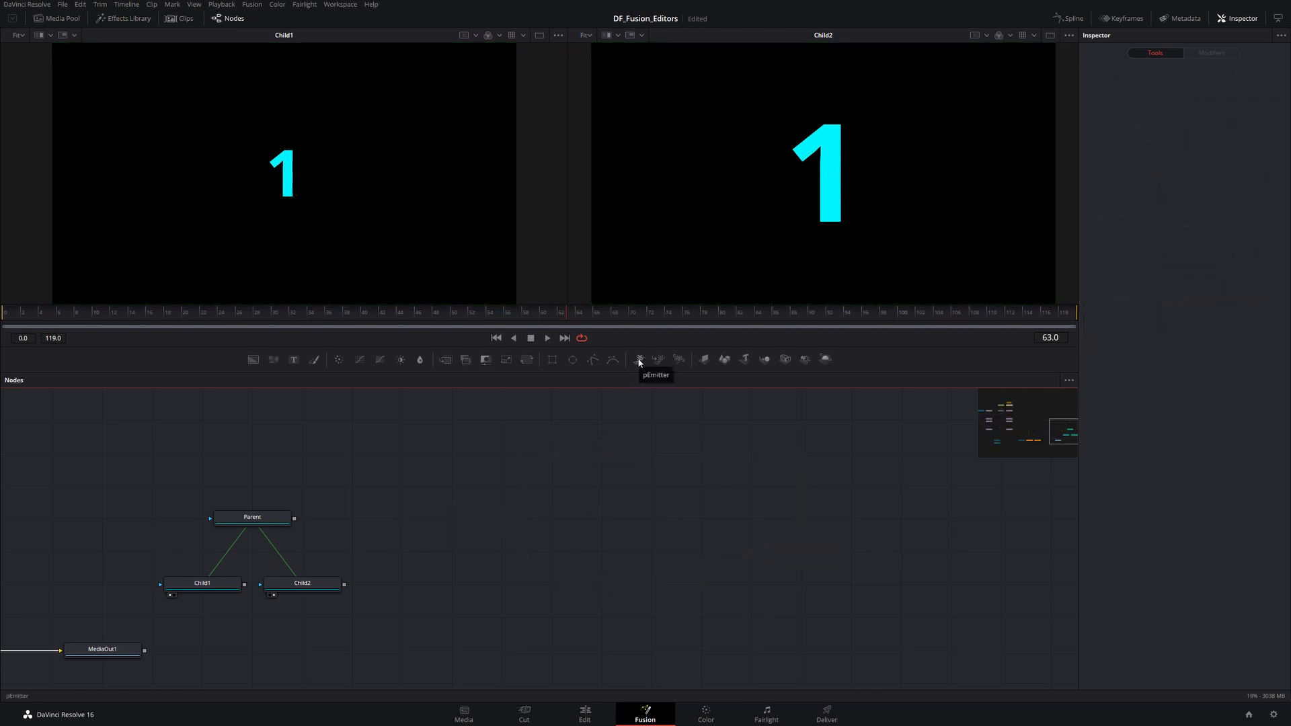
- Add a pEmitter node and set its Lifespan to 10
left_click_drag(639, 362, 562, 516)
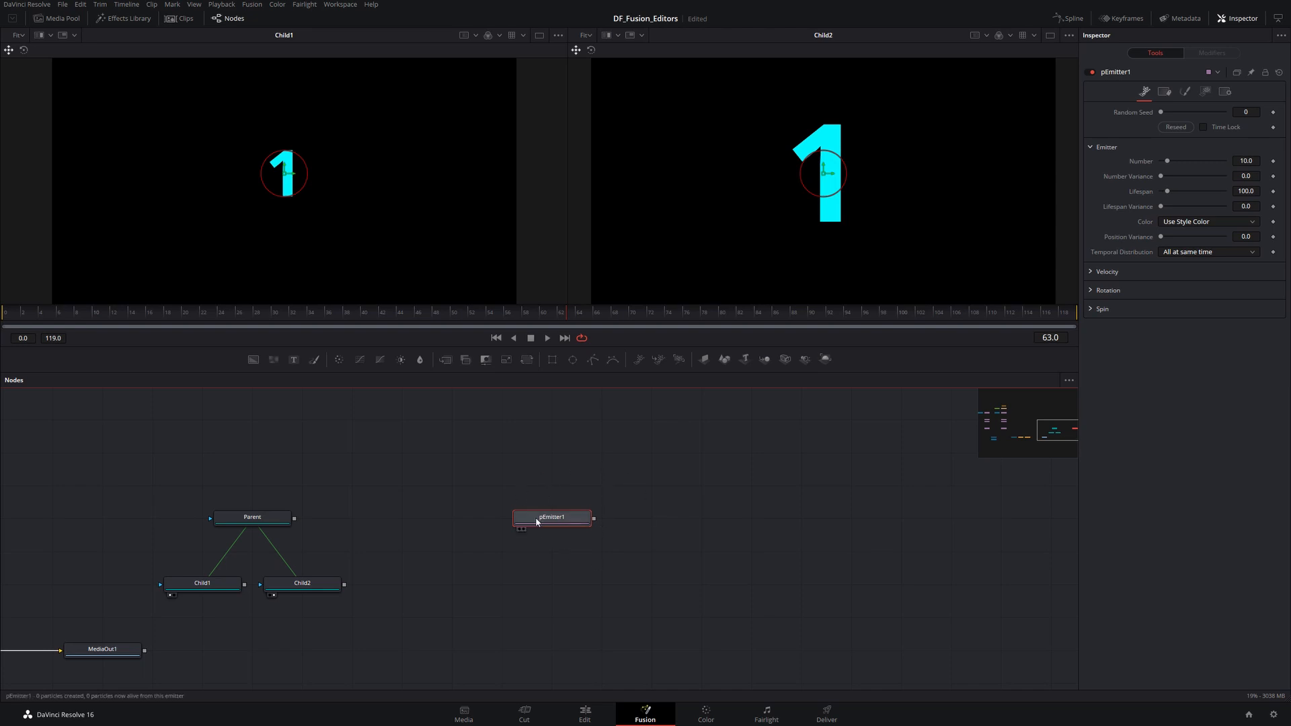
left_click(1244, 192)
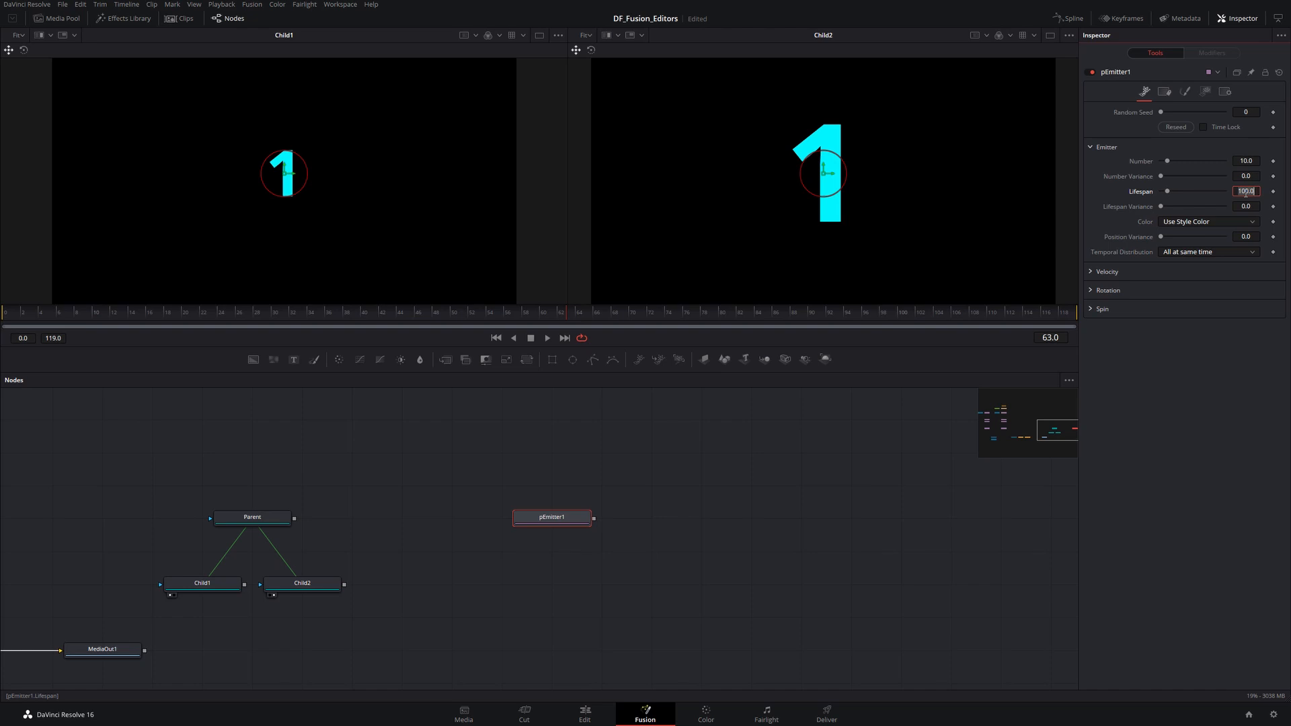
type("10")
left_click(870, 427)
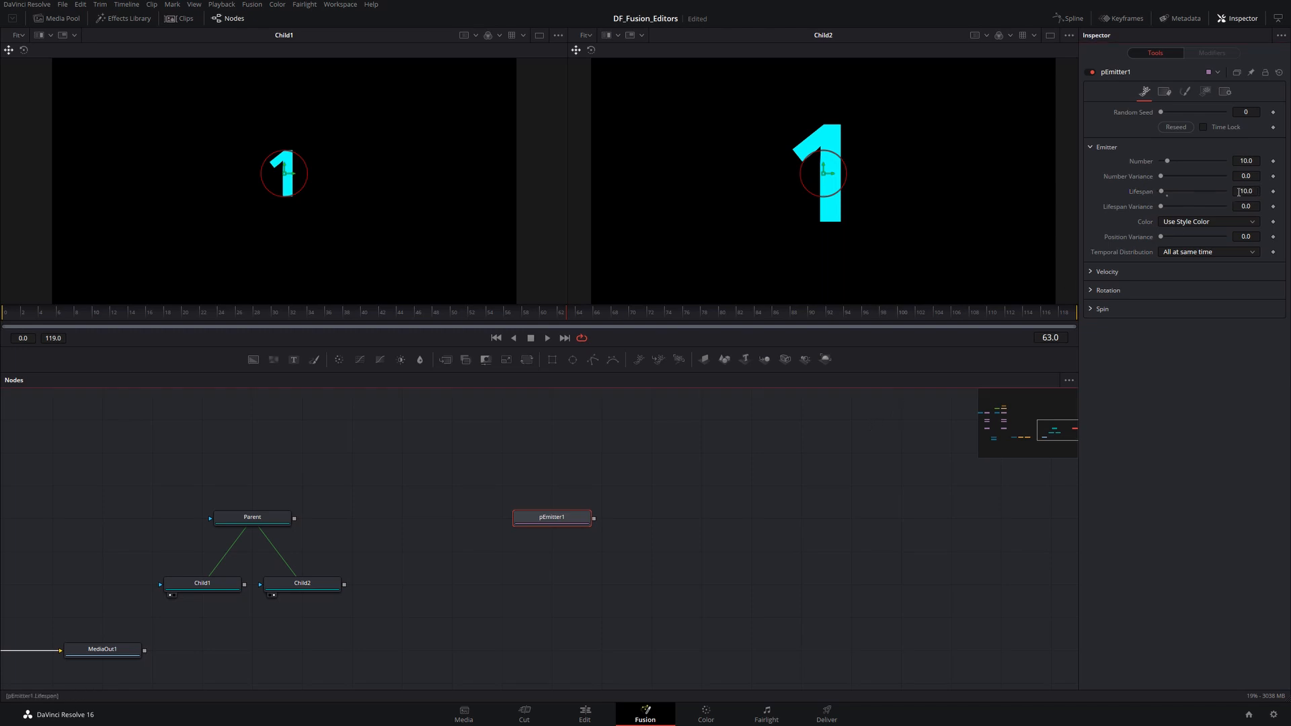
- Save pEmitter1's current settings as the default for pEmitter tools
right_click(546, 518)
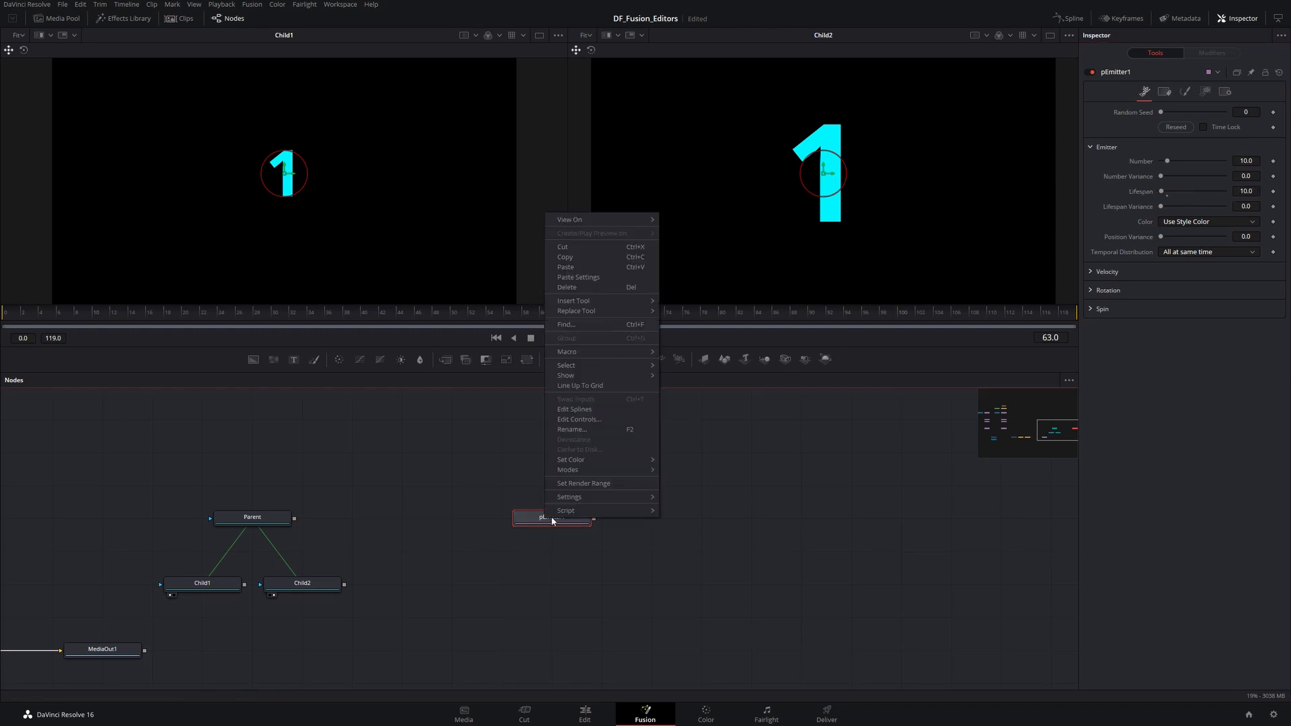
mouse_move(583, 502)
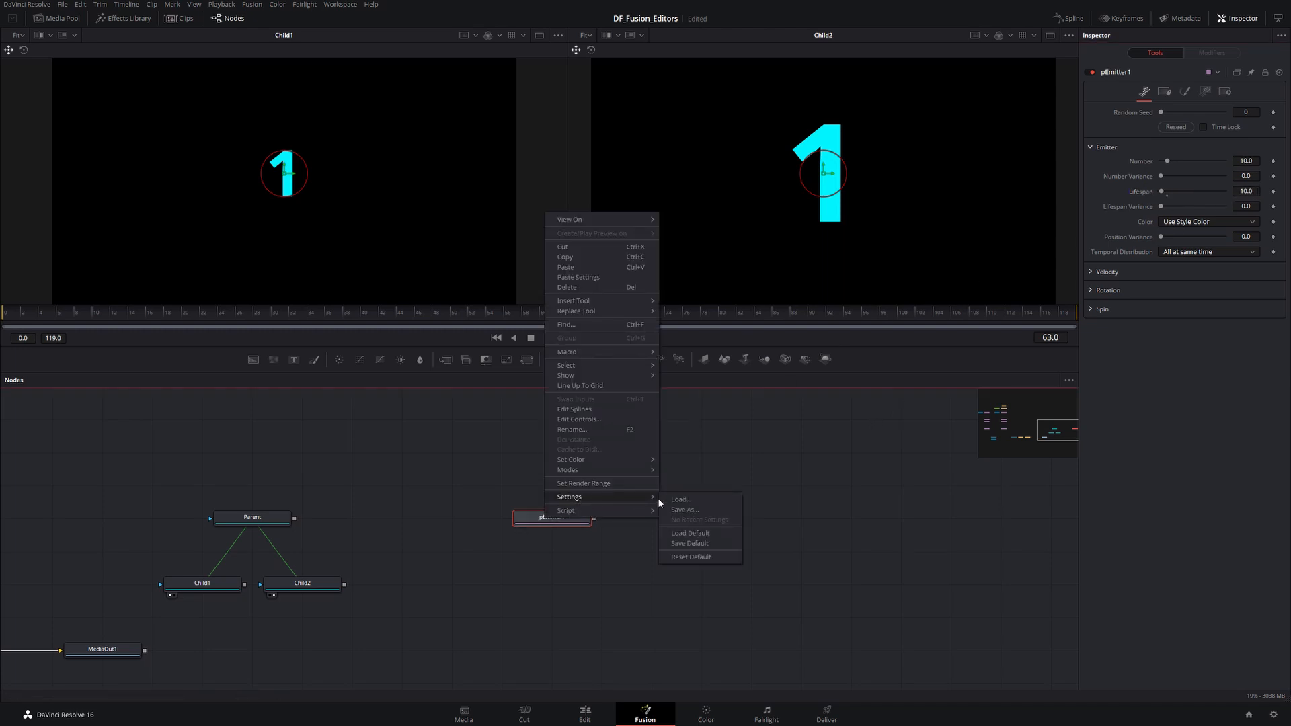
left_click(702, 545)
left_click(725, 459)
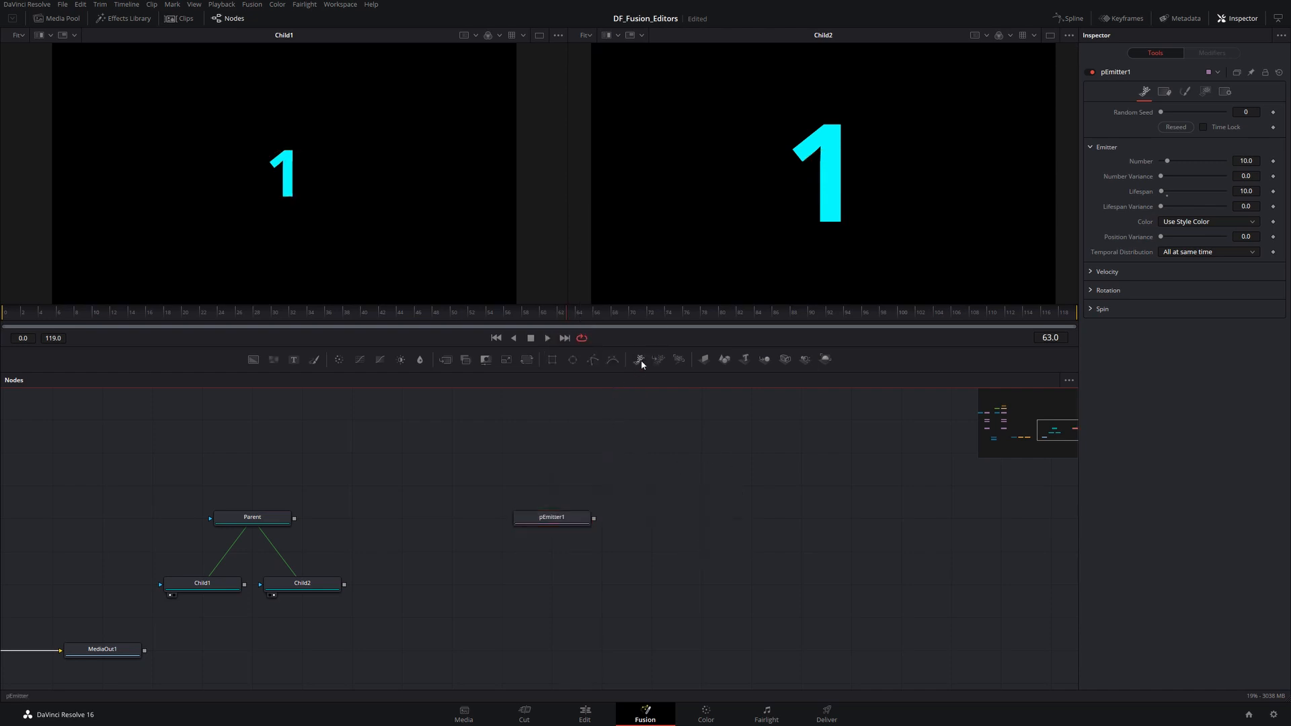
- Add a second pEmitter node to the right of pEmitter1
left_click_drag(640, 360, 702, 517)
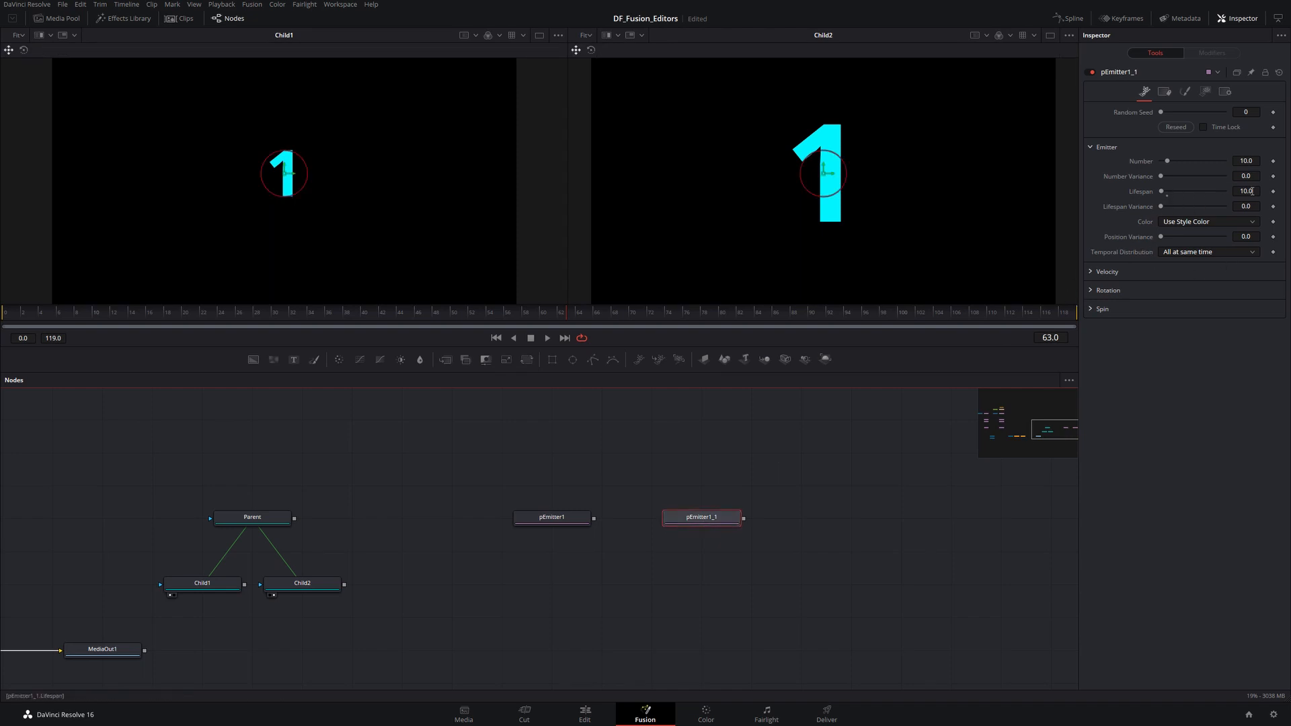
left_click(699, 499)
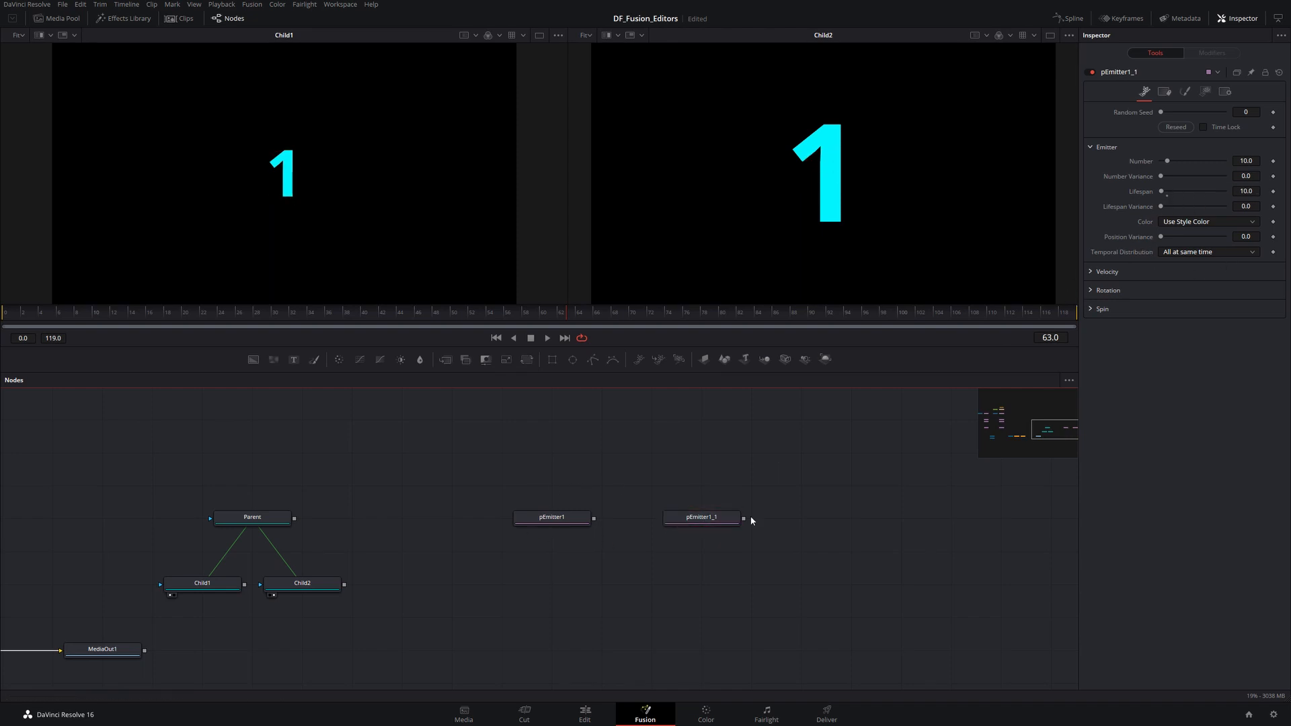
- Reset the pEmitter default settings from pEmitter1_1's context menu and add another pEmitter node
right_click(700, 521)
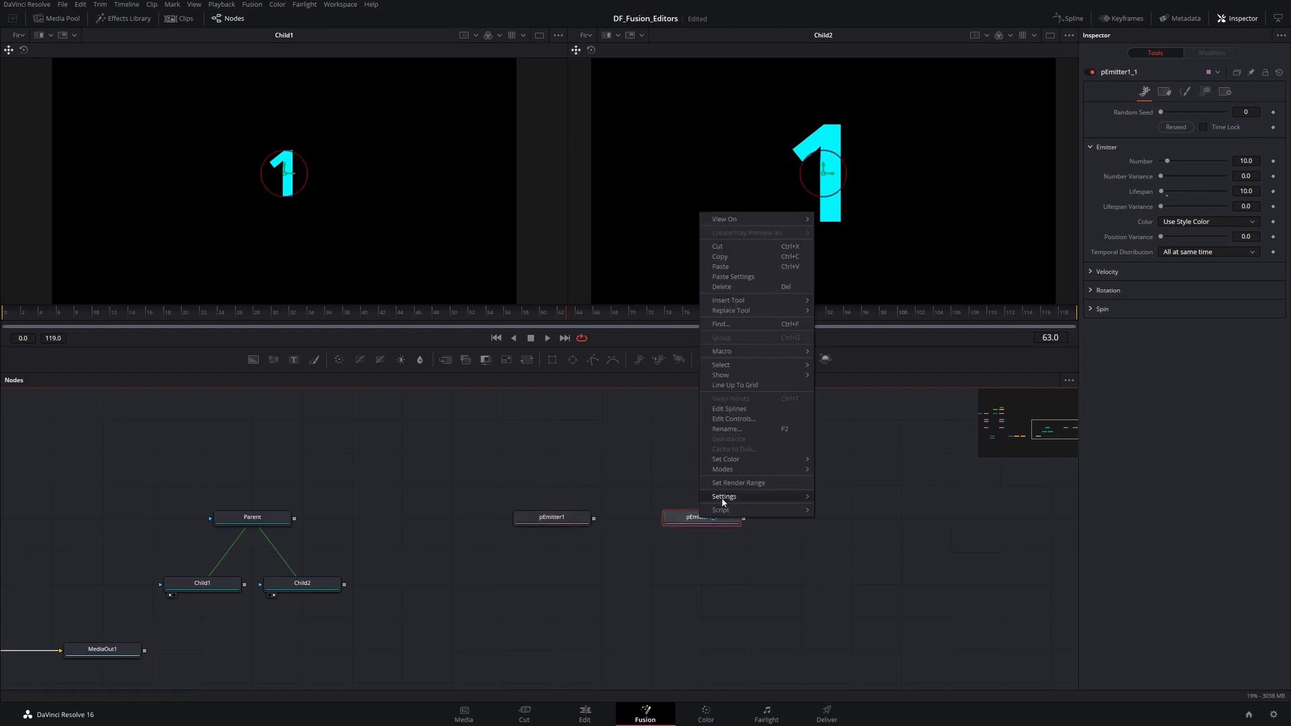
mouse_move(723, 497)
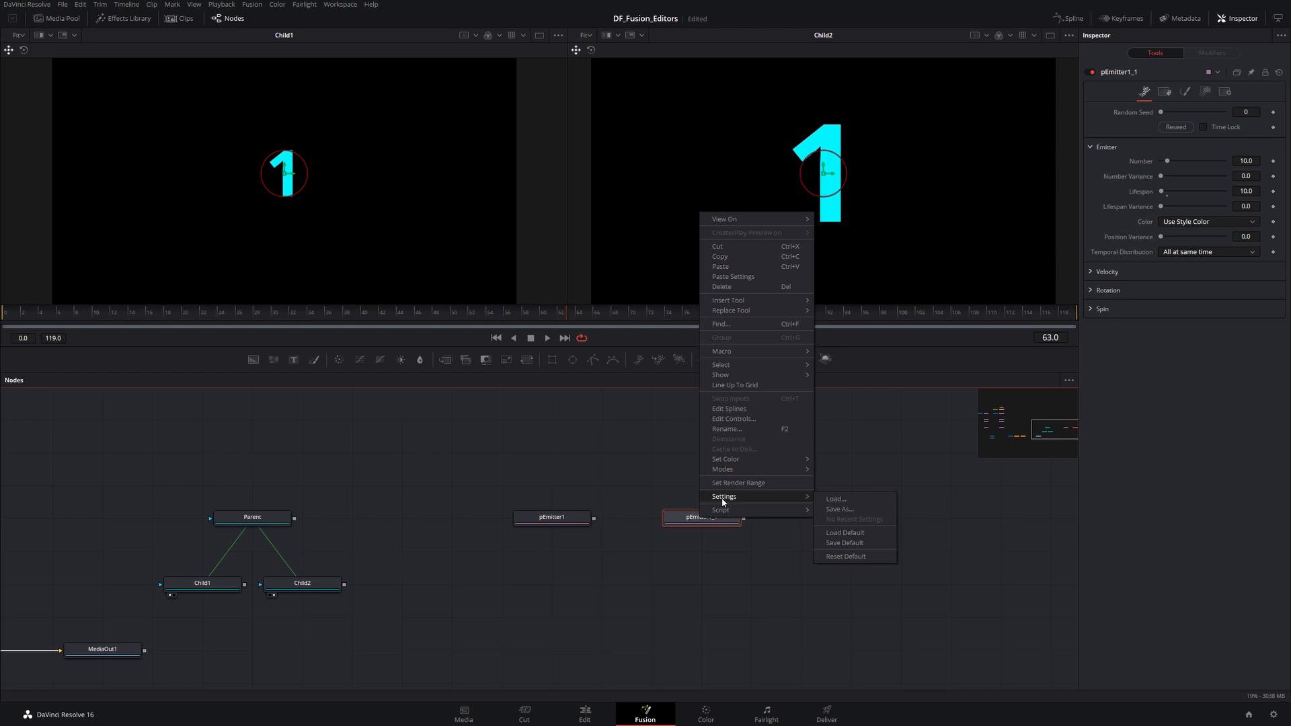
left_click(846, 557)
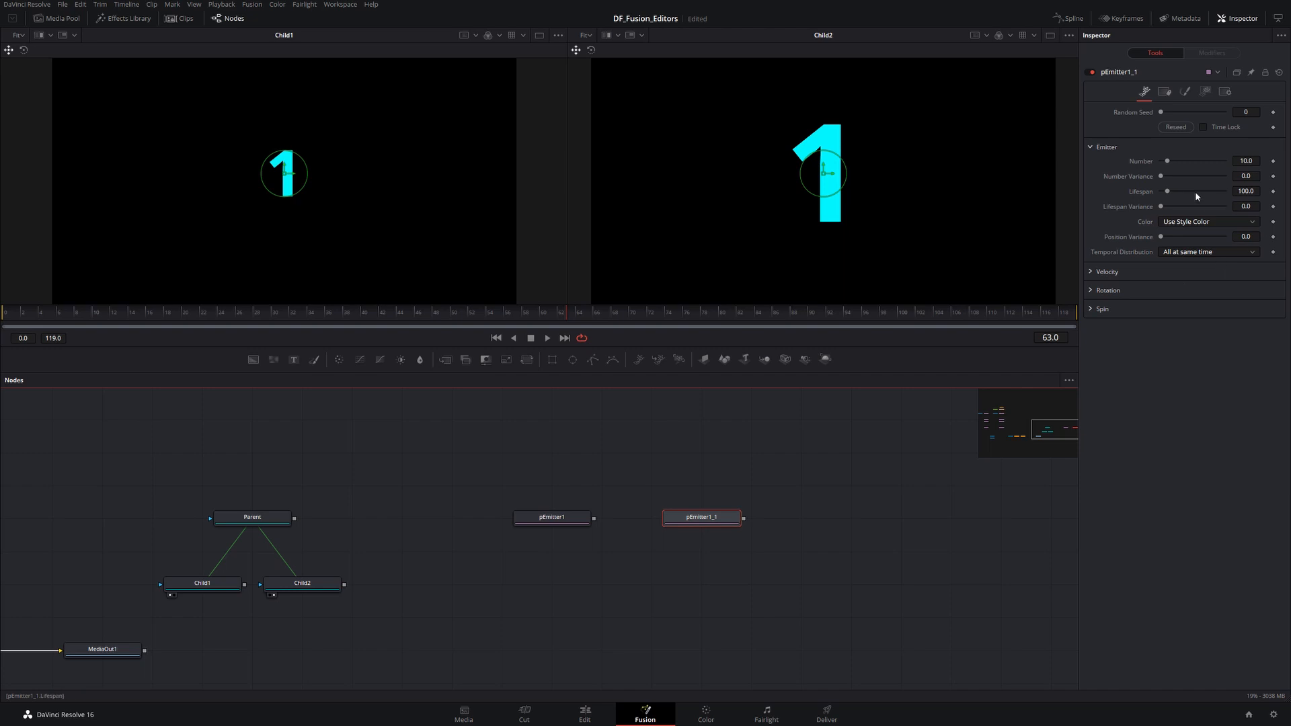
left_click(680, 408)
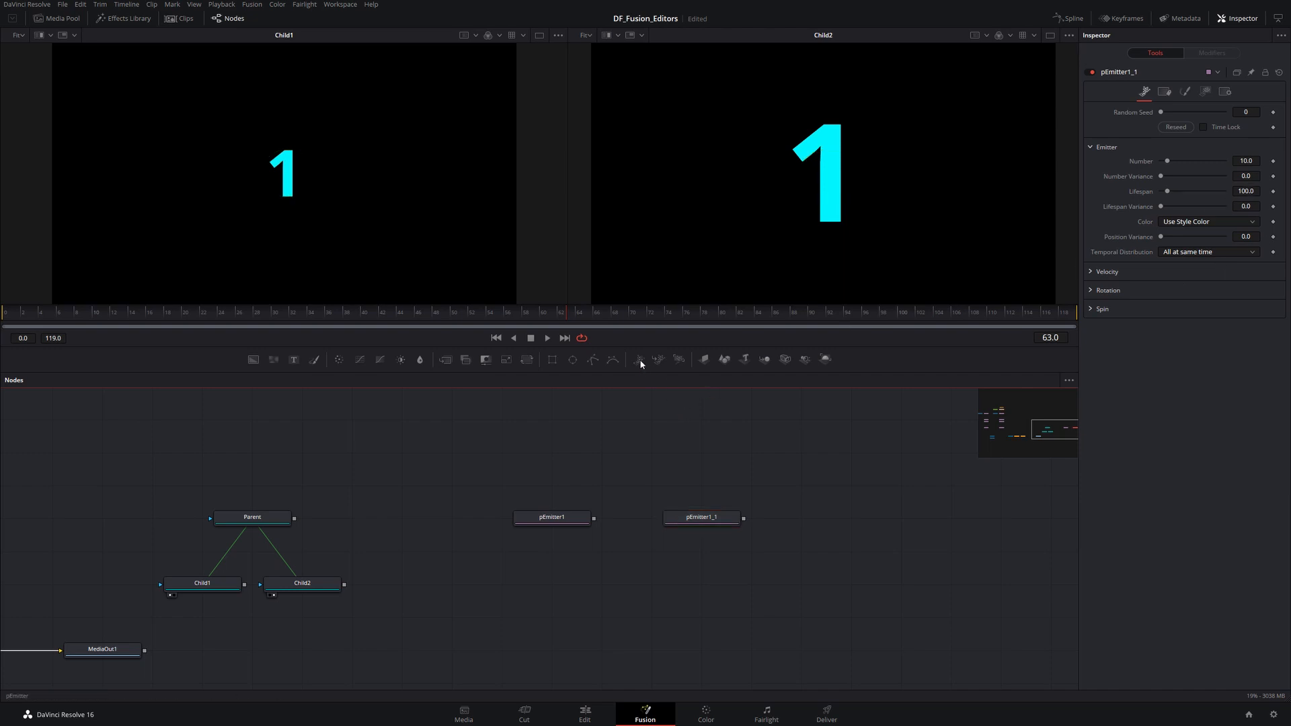
left_click_drag(639, 360, 824, 518)
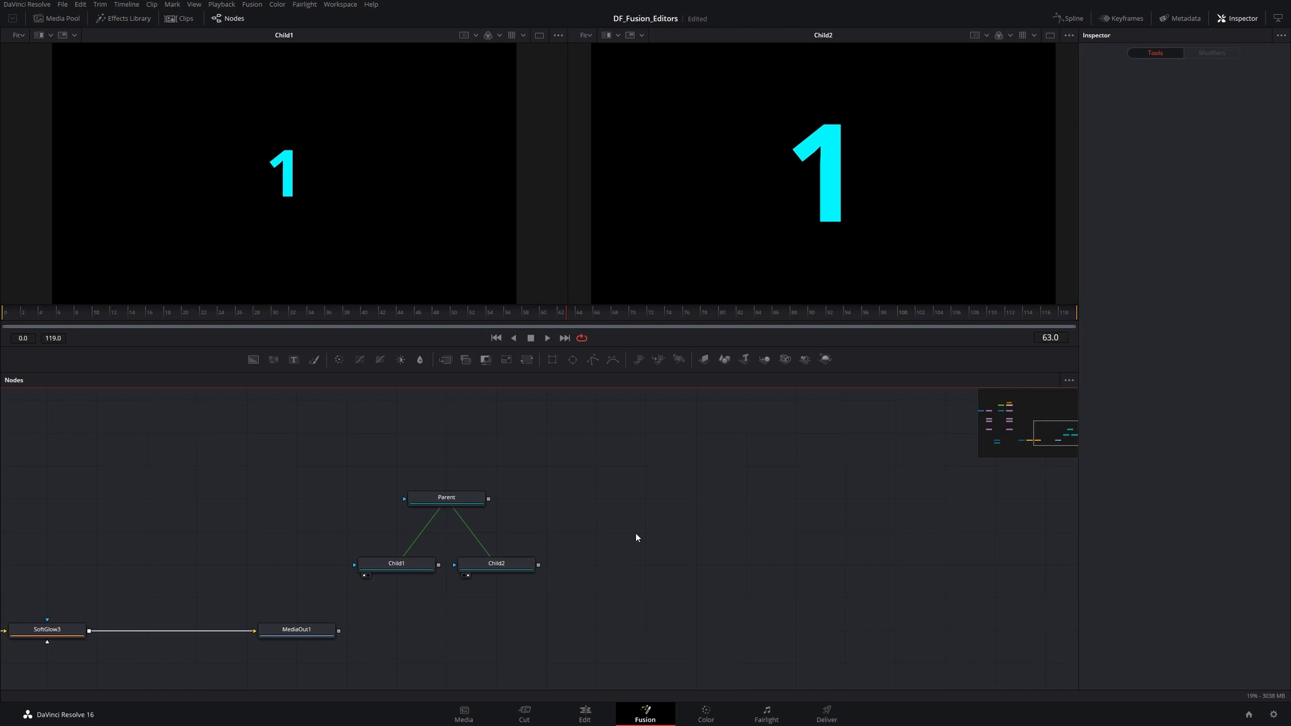
- Add a Sticky Note tool and move it above the Parent node
key("shift+space")
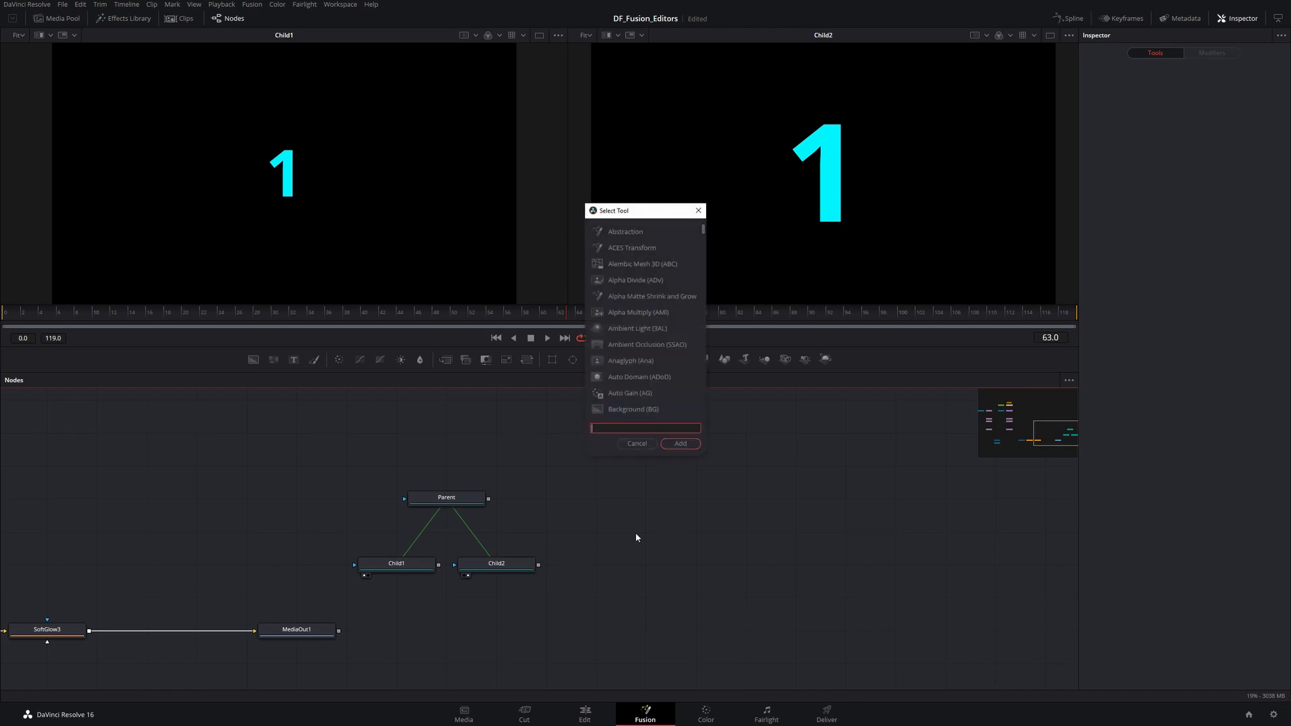
type("stic")
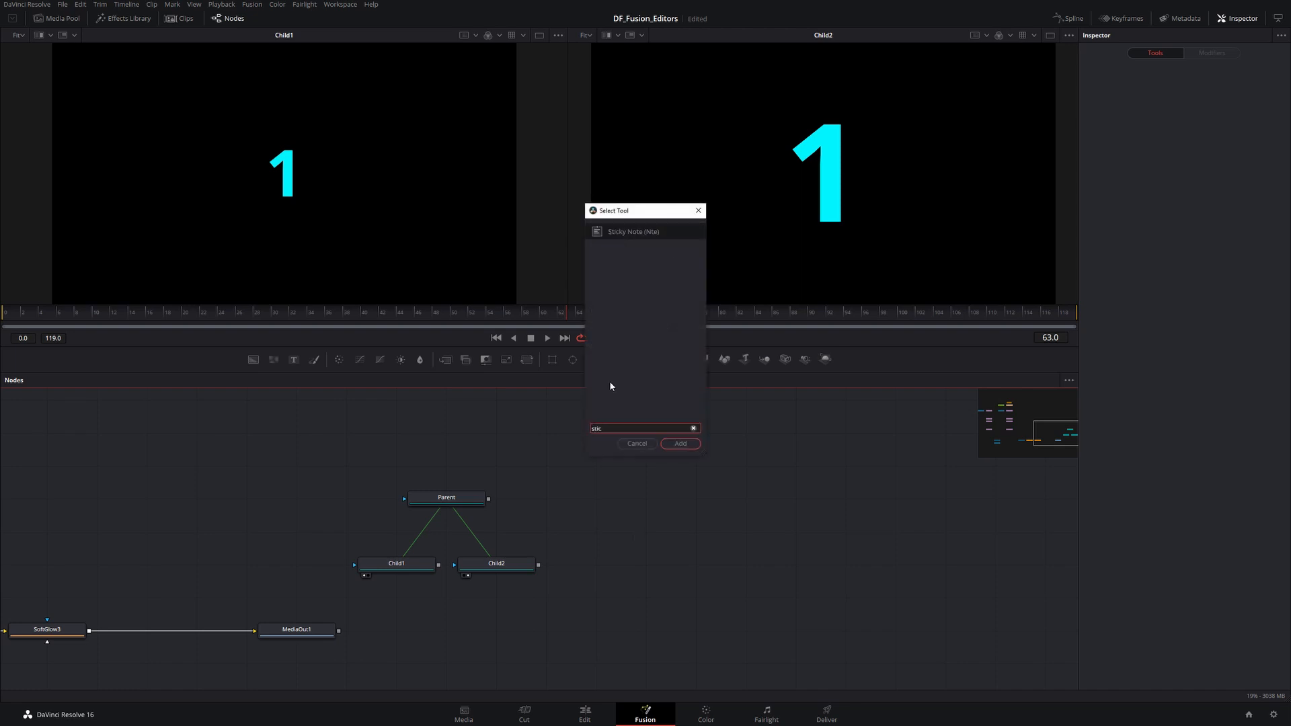
left_click(631, 230)
left_click(679, 445)
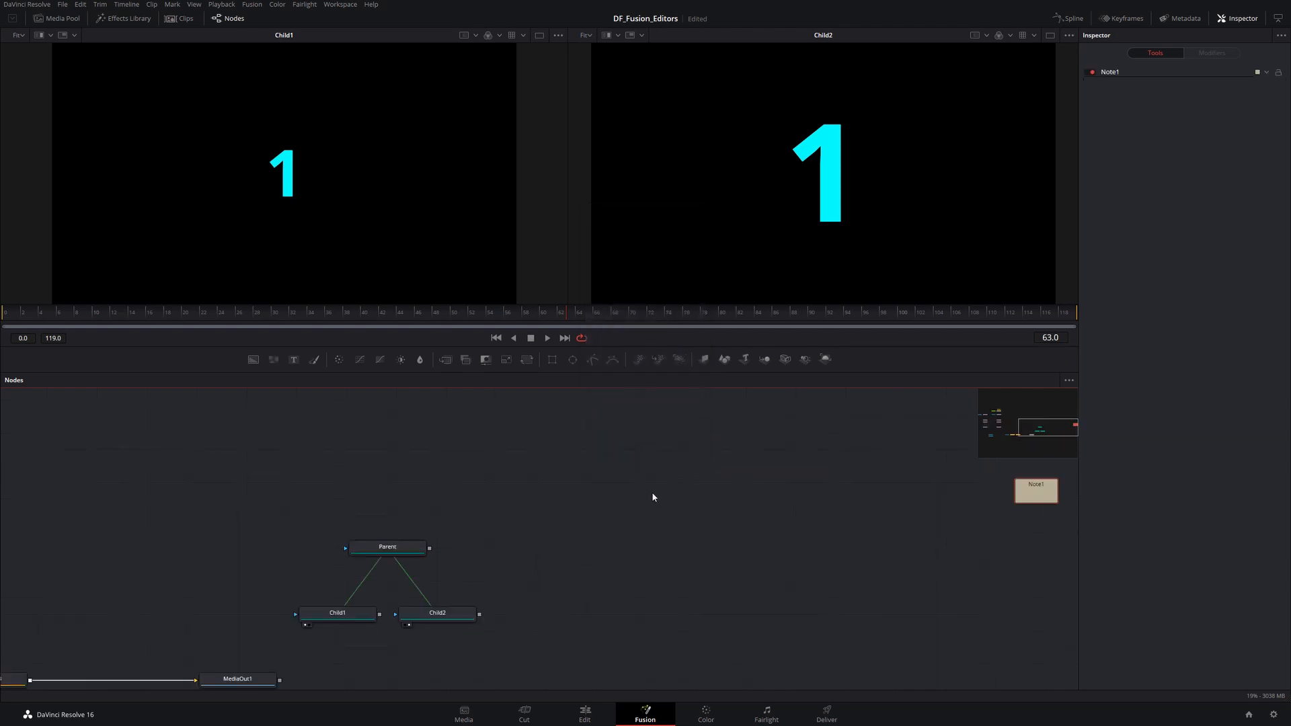
left_click_drag(1028, 486, 580, 456)
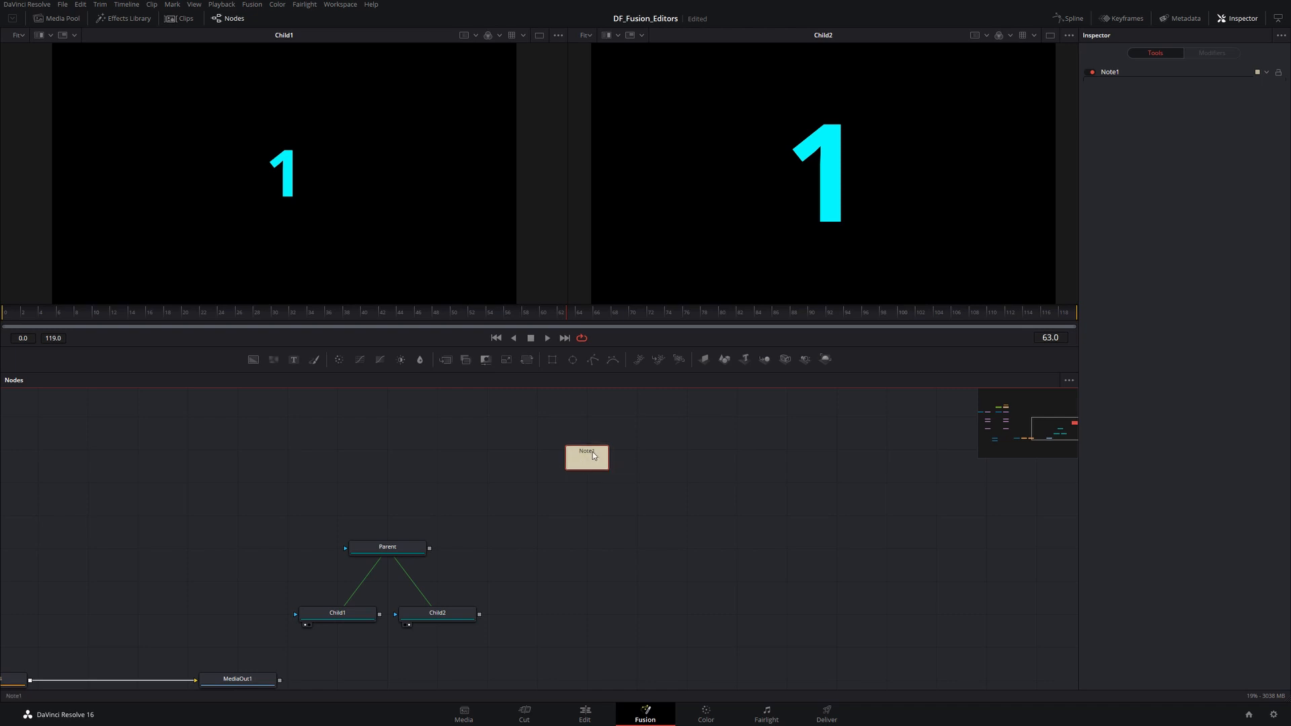
- Expand the sticky note, widen it, and collapse it again
double_click(590, 457)
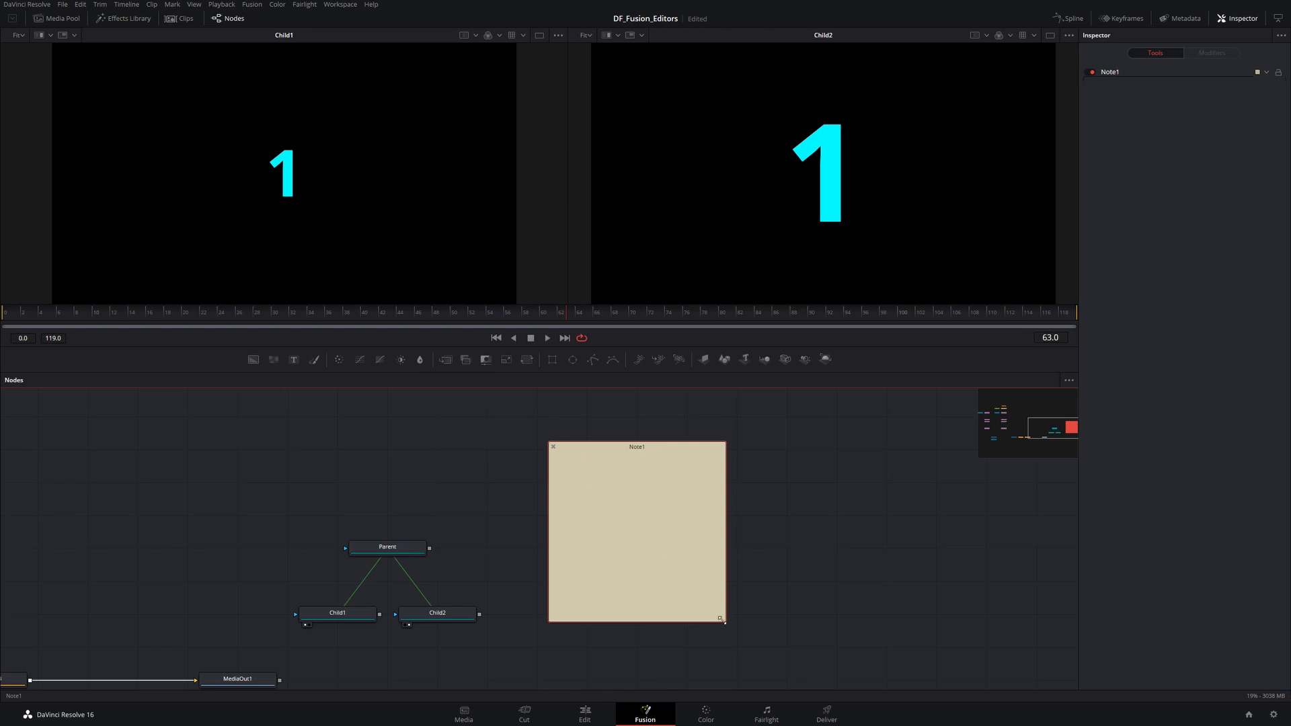
left_click_drag(726, 622, 821, 607)
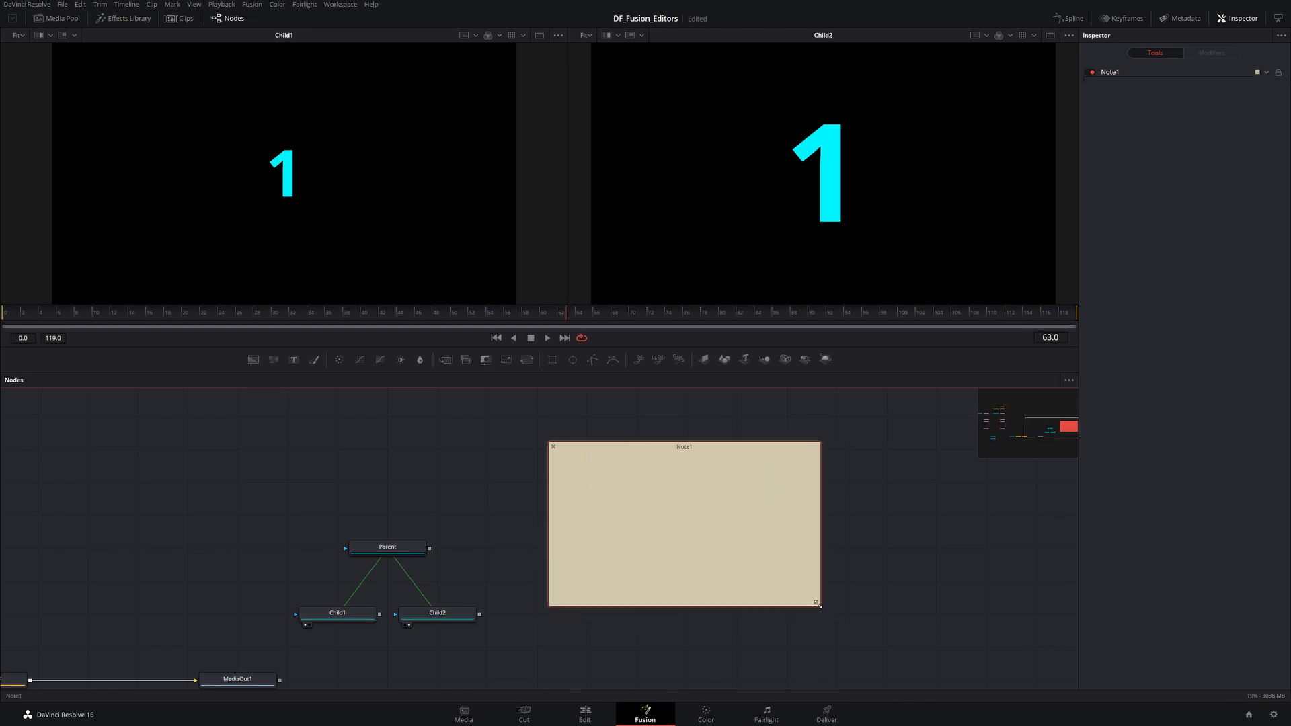
left_click(553, 446)
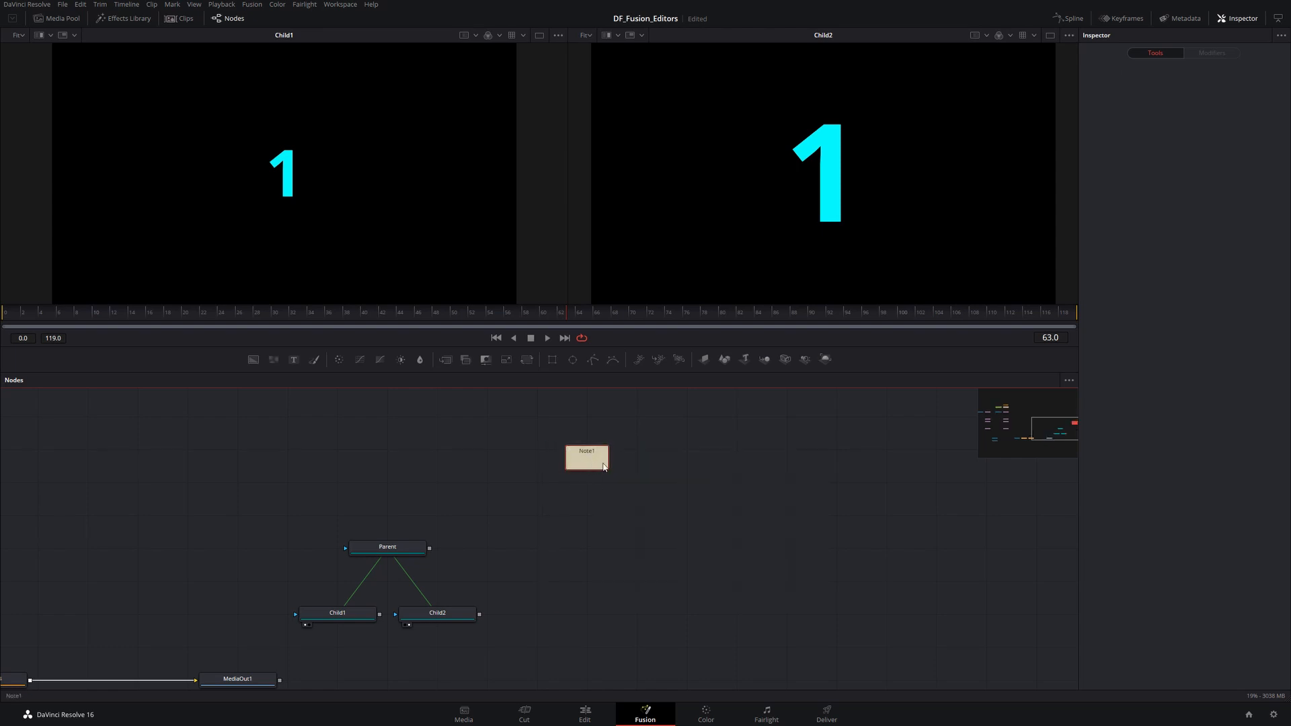
- Rename the sticky note to NewName
mouse_move(592, 462)
left_mouse_down()
mouse_move(586, 490)
mouse_move(571, 461)
left_mouse_up()
key("F2")
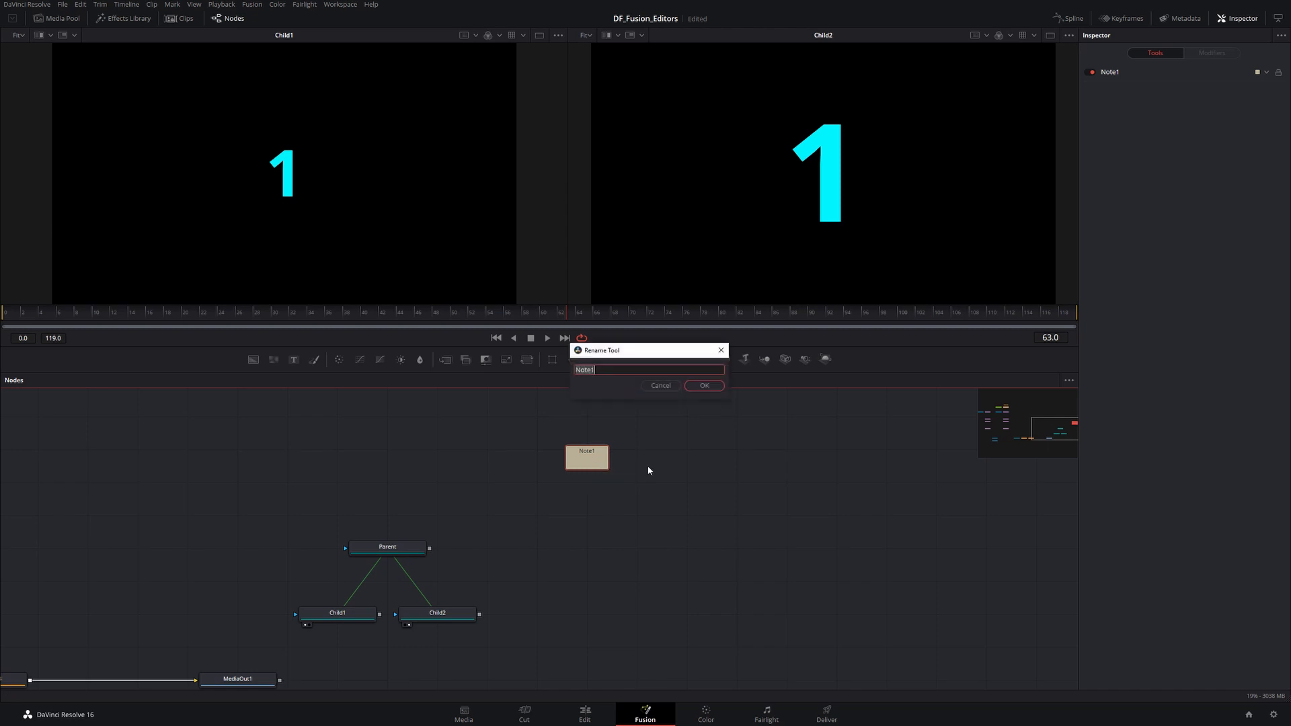
type("NewName")
key("Return")
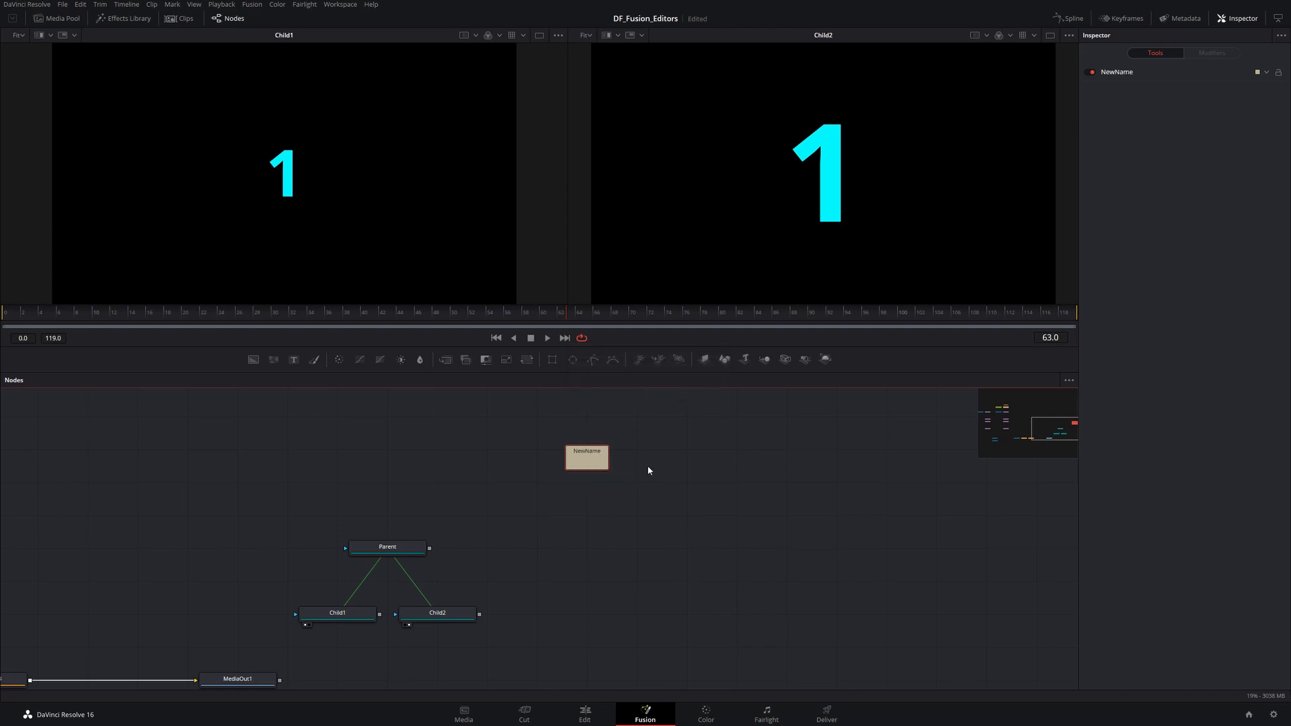
- Open the NewName note and write "The is a whole bunch of text...." in it
double_click(581, 455)
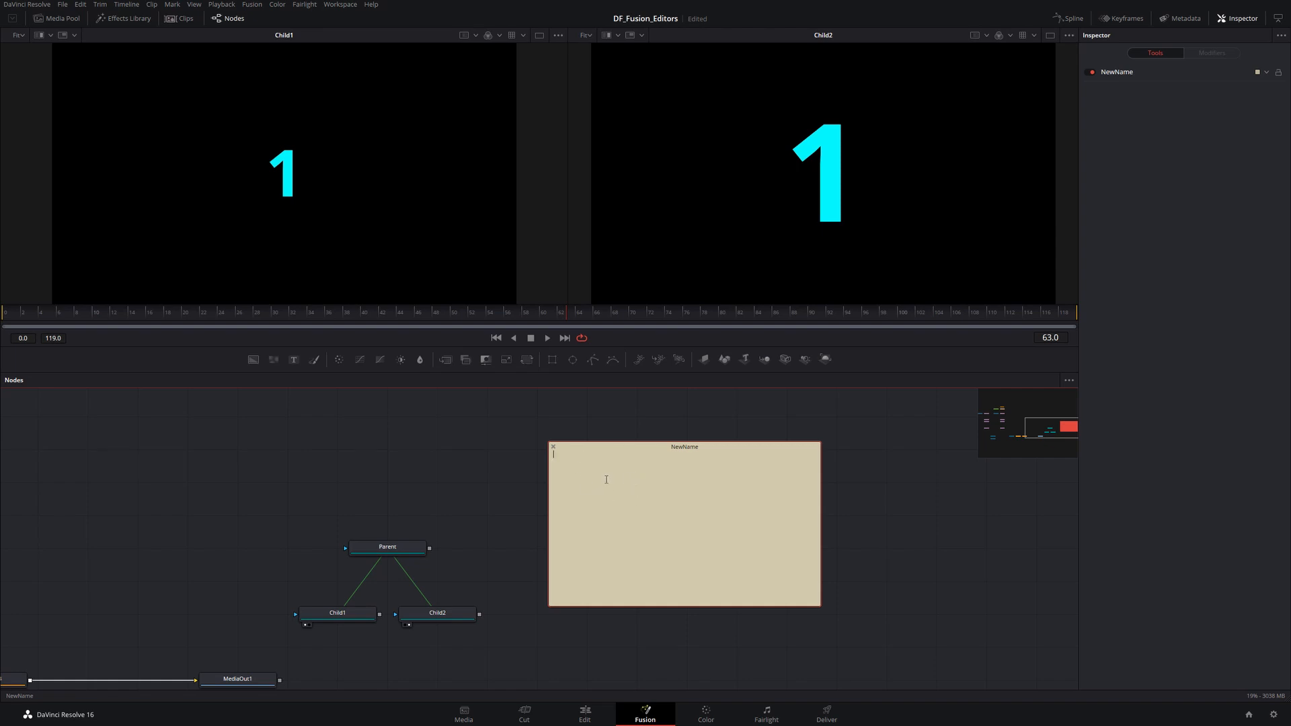
type("The is a whole bunch of text....")
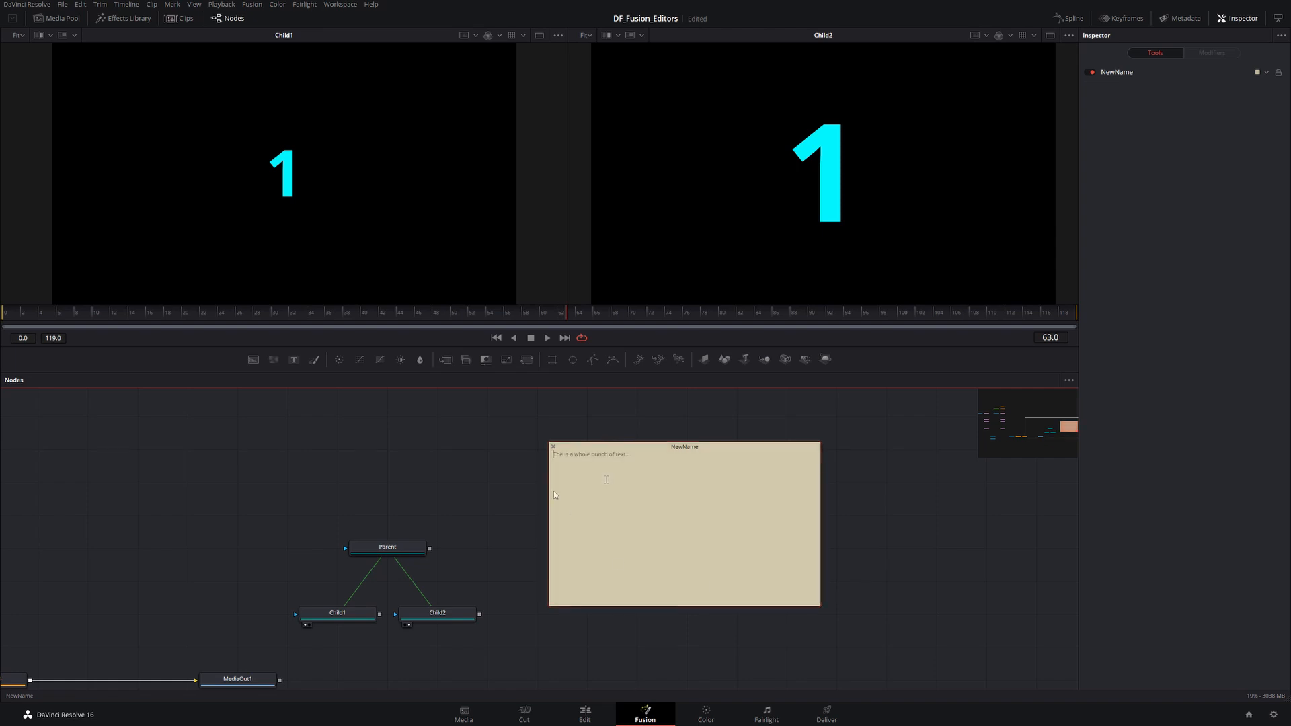
left_click(839, 548)
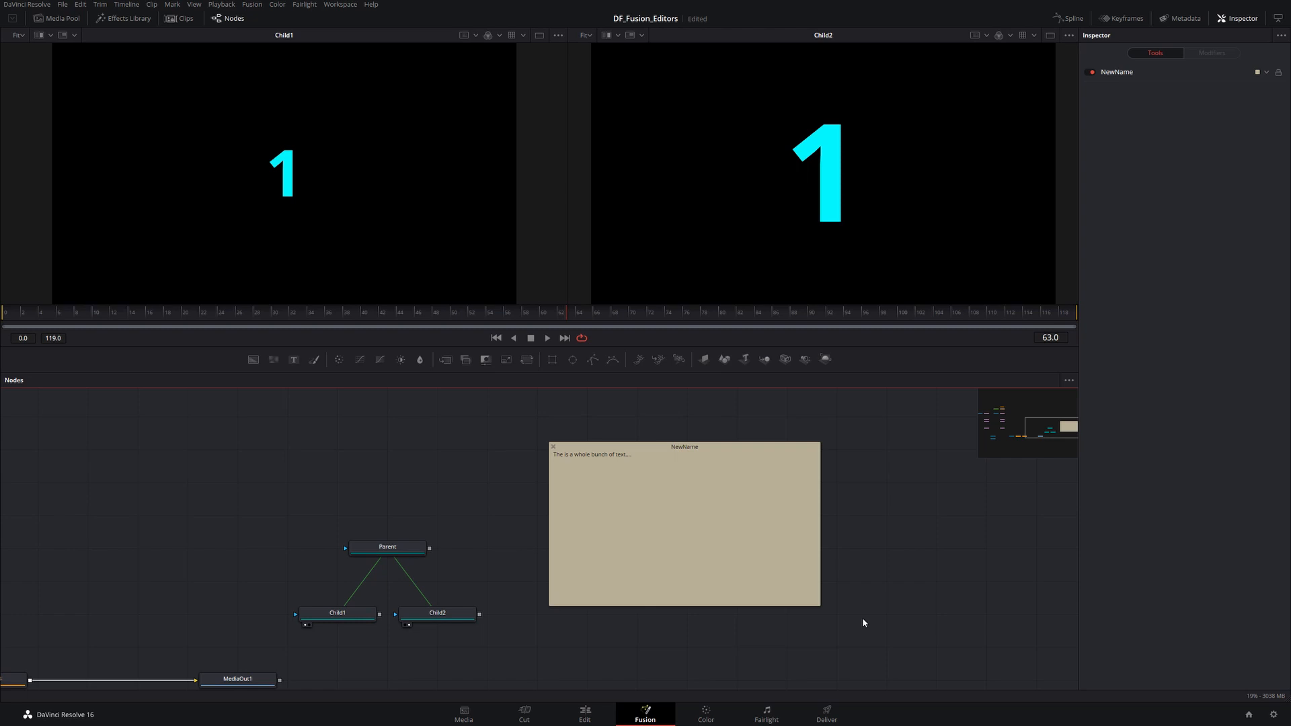
- Delete the NewName sticky note
left_click(703, 463)
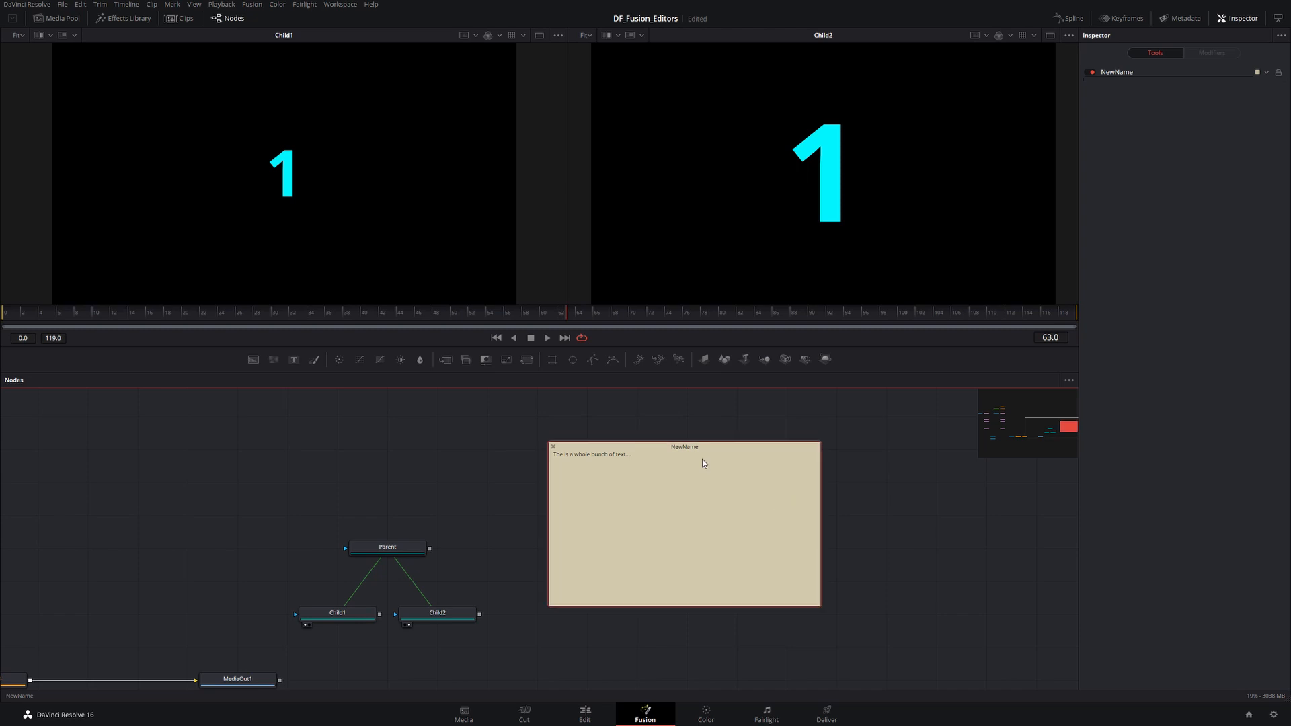
key("Delete")
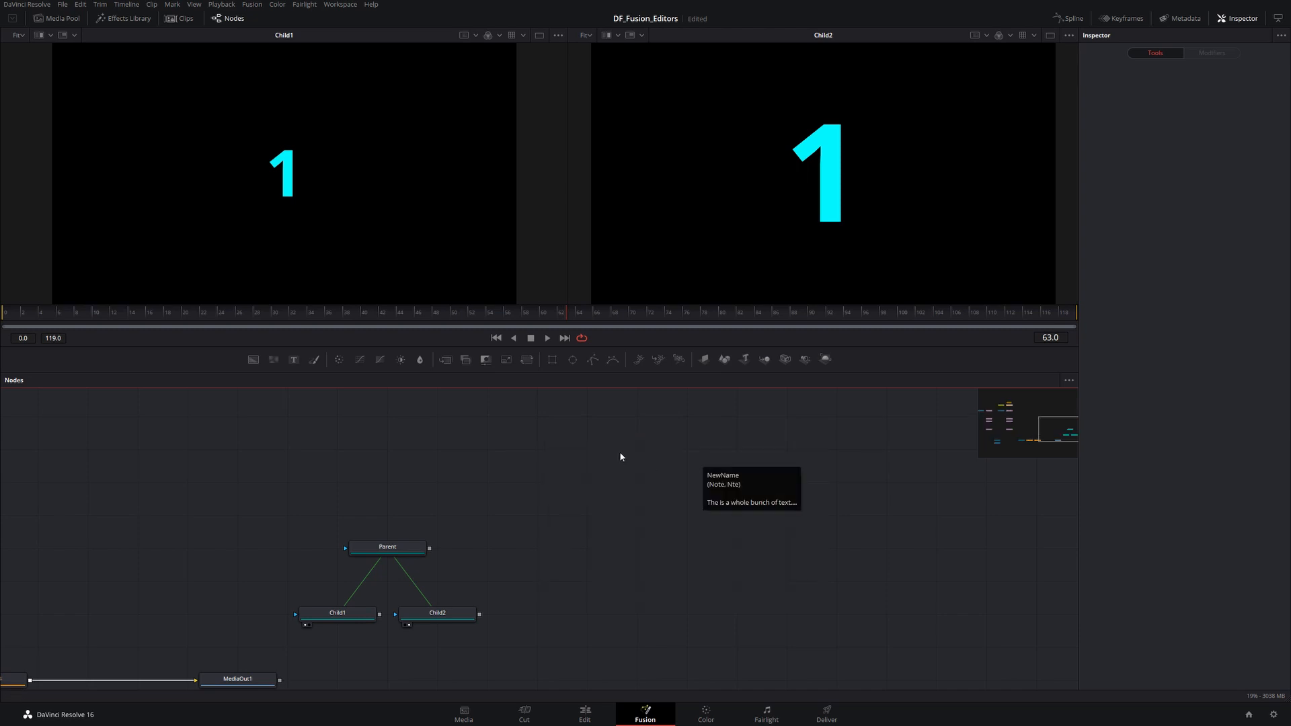
- Add an Underlay node to the flow, then reposition it and enlarge it beside the text nodes
key("shift+space")
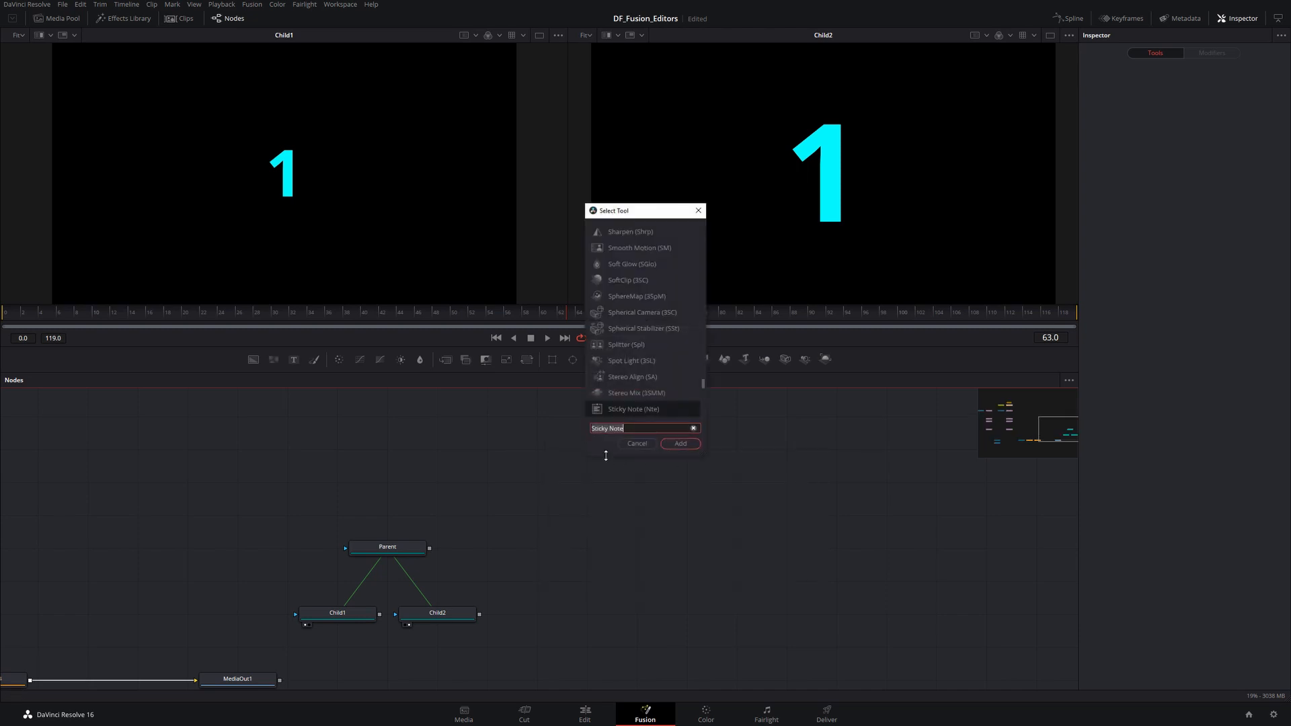
type("und")
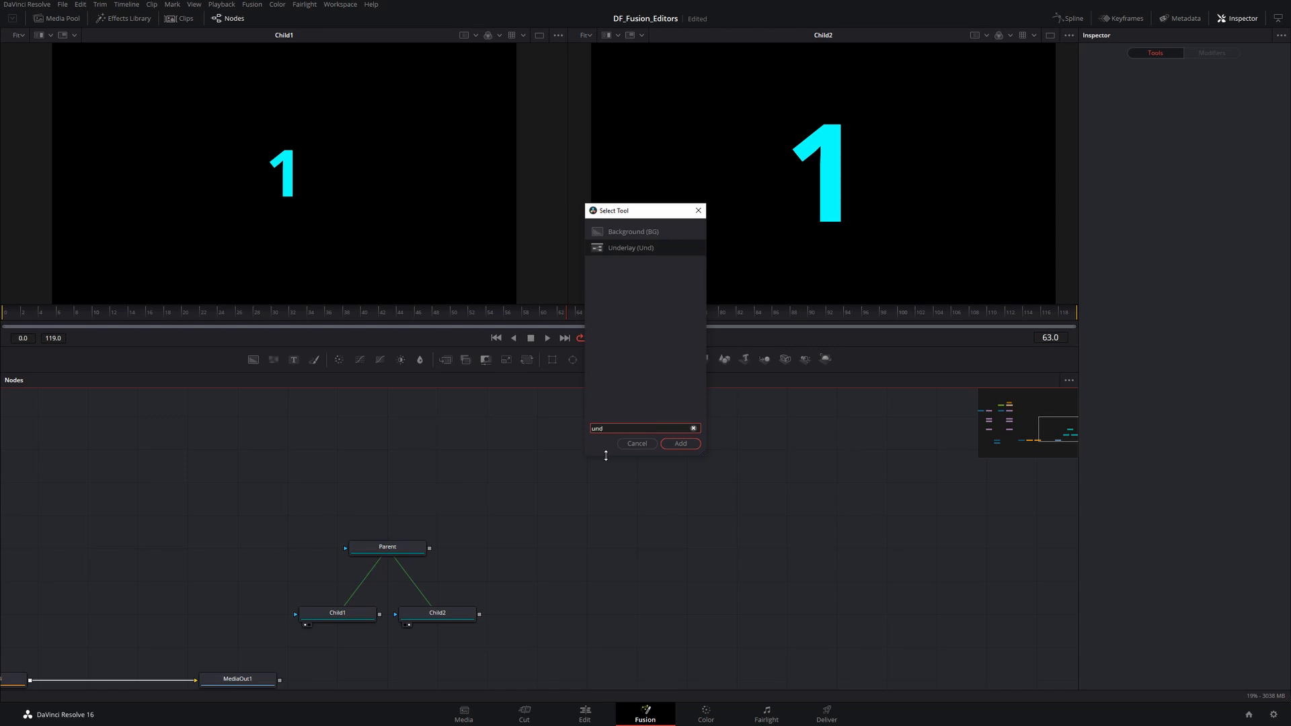
left_click(623, 251)
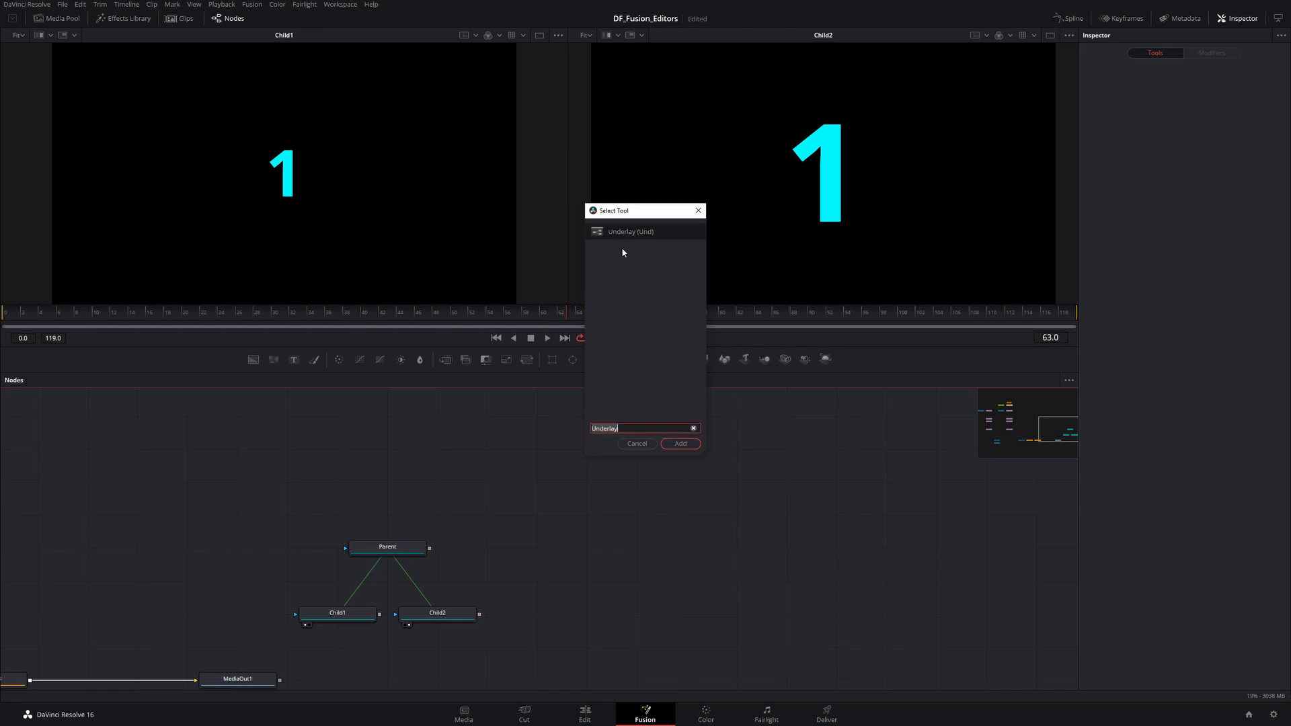
left_click(680, 443)
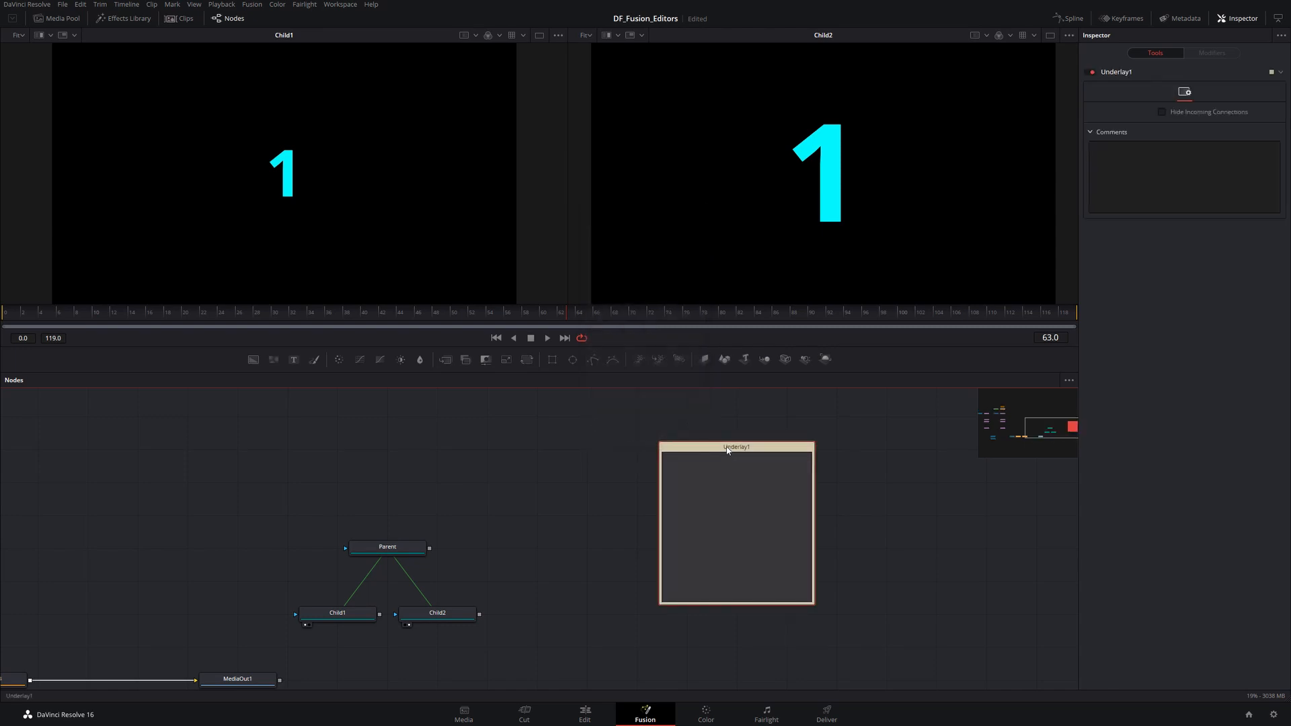
left_click_drag(717, 442, 566, 415)
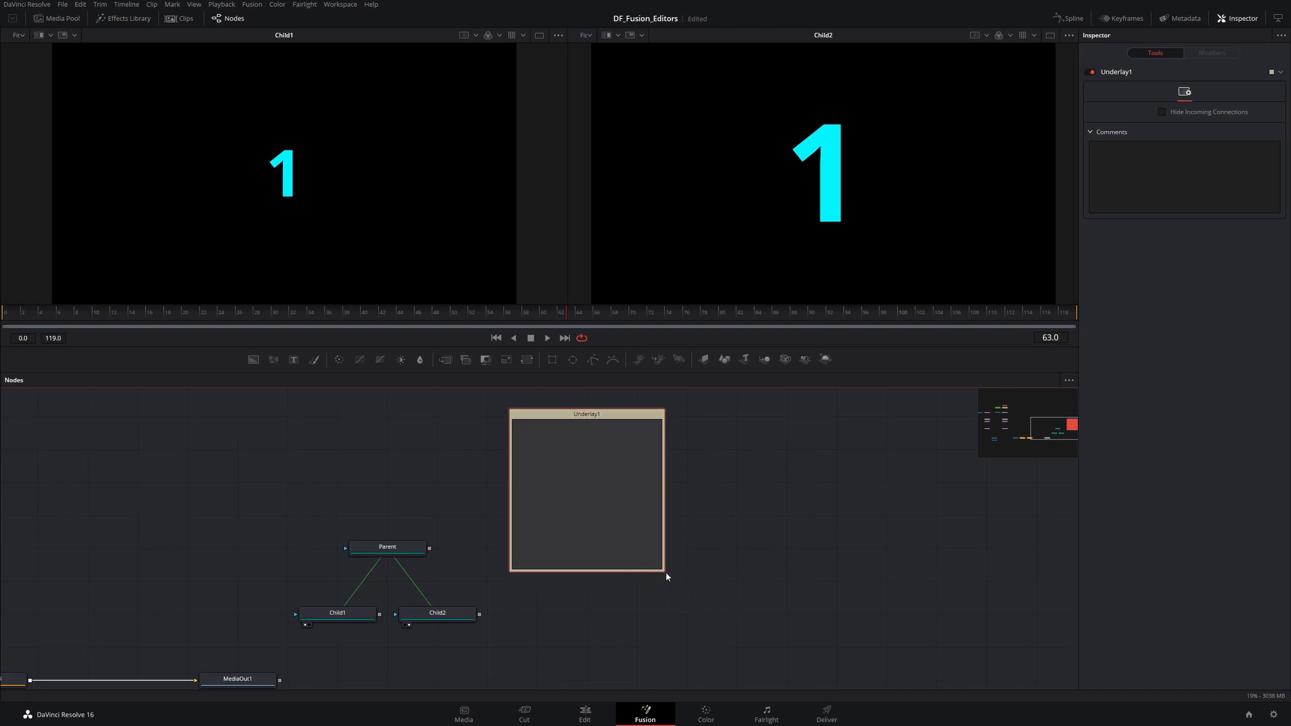
left_click_drag(663, 571, 777, 581)
- Select the Parent, Child1 and Child2 nodes, move them inside the underlay, and shift the underlay with them
left_click_drag(295, 492, 475, 661)
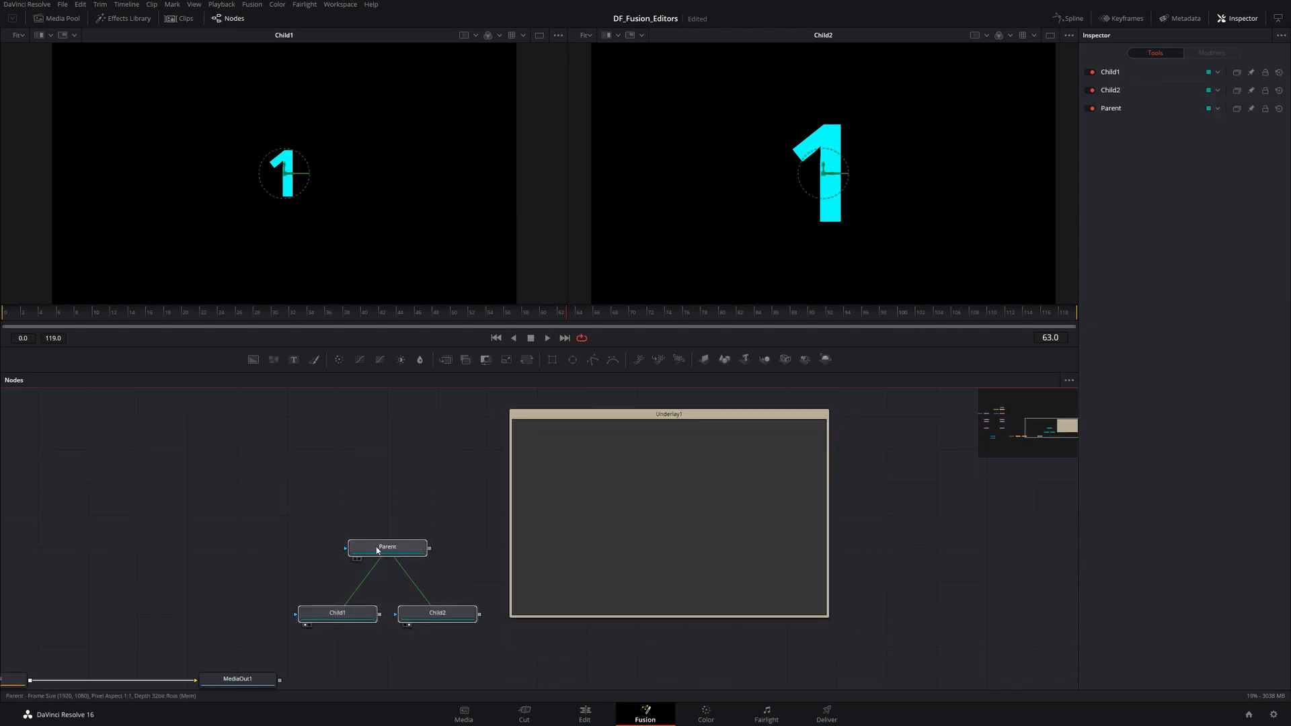
left_click_drag(377, 550, 627, 484)
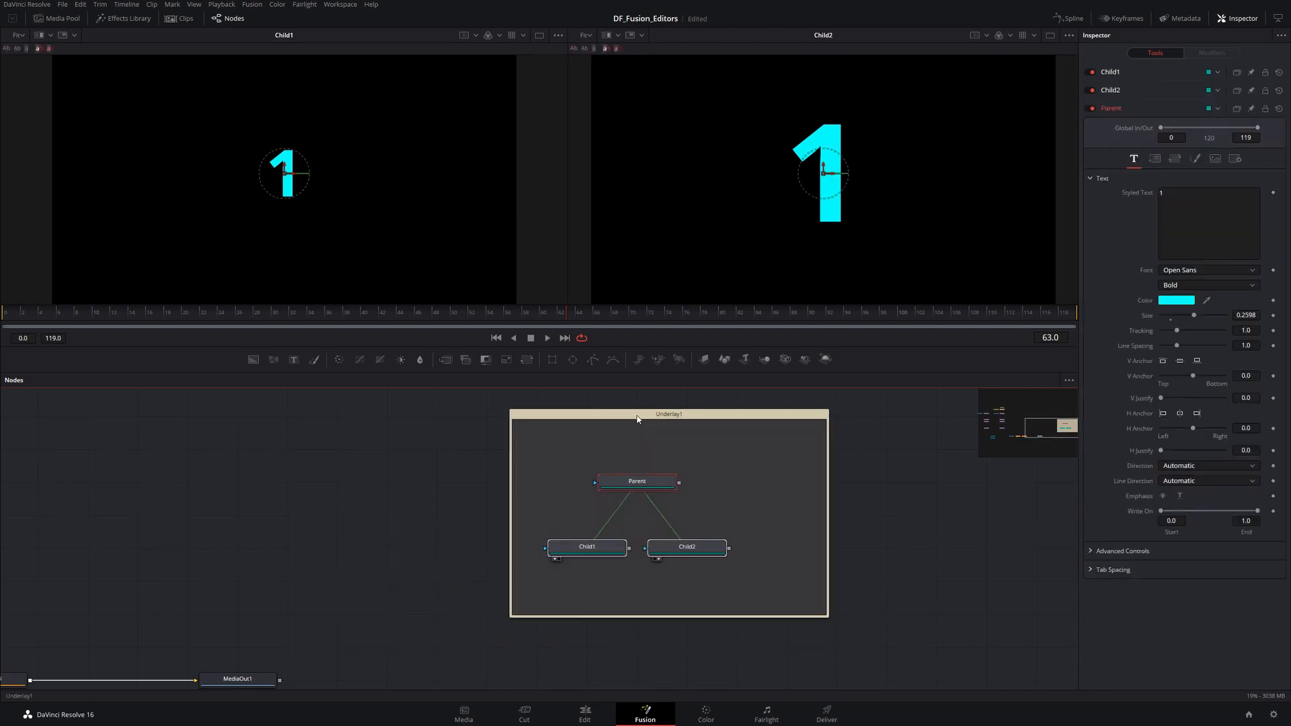
left_click_drag(637, 419, 606, 419)
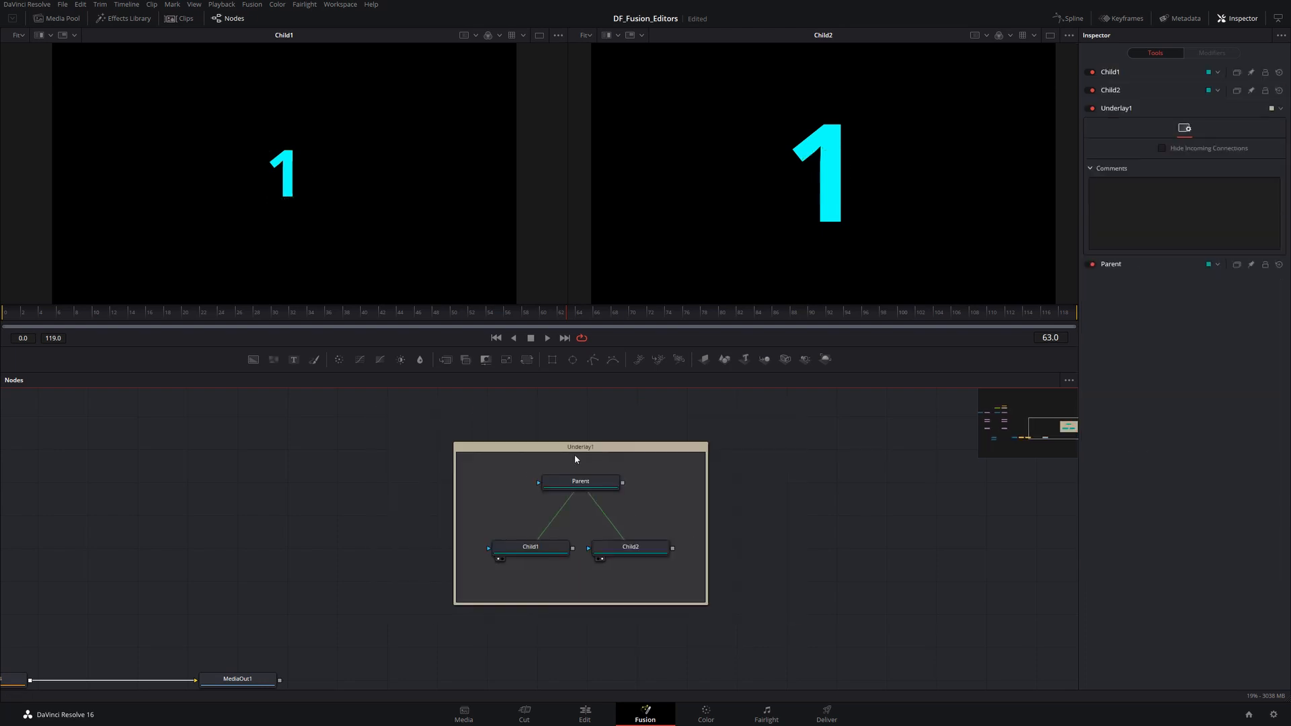
- Delete the underlay together with its contained nodes, then undo the deletion
left_click(603, 451)
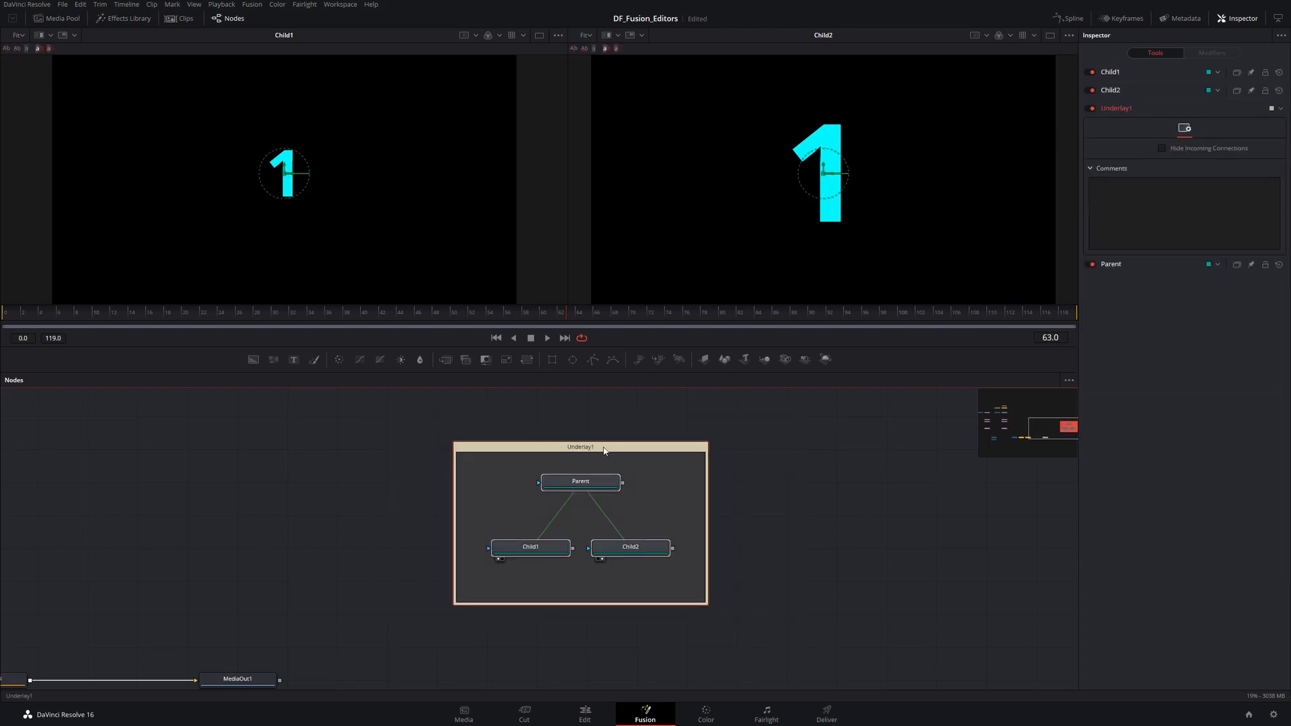
key("Delete")
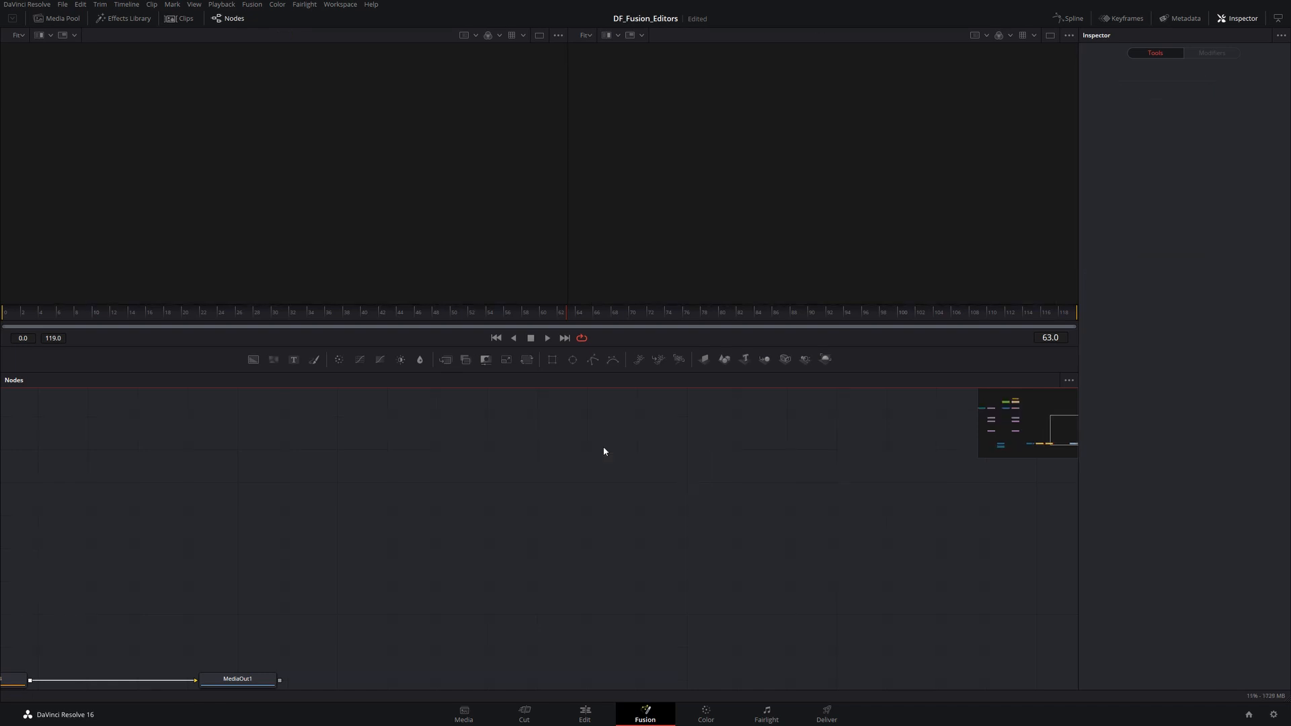
key("ctrl+z")
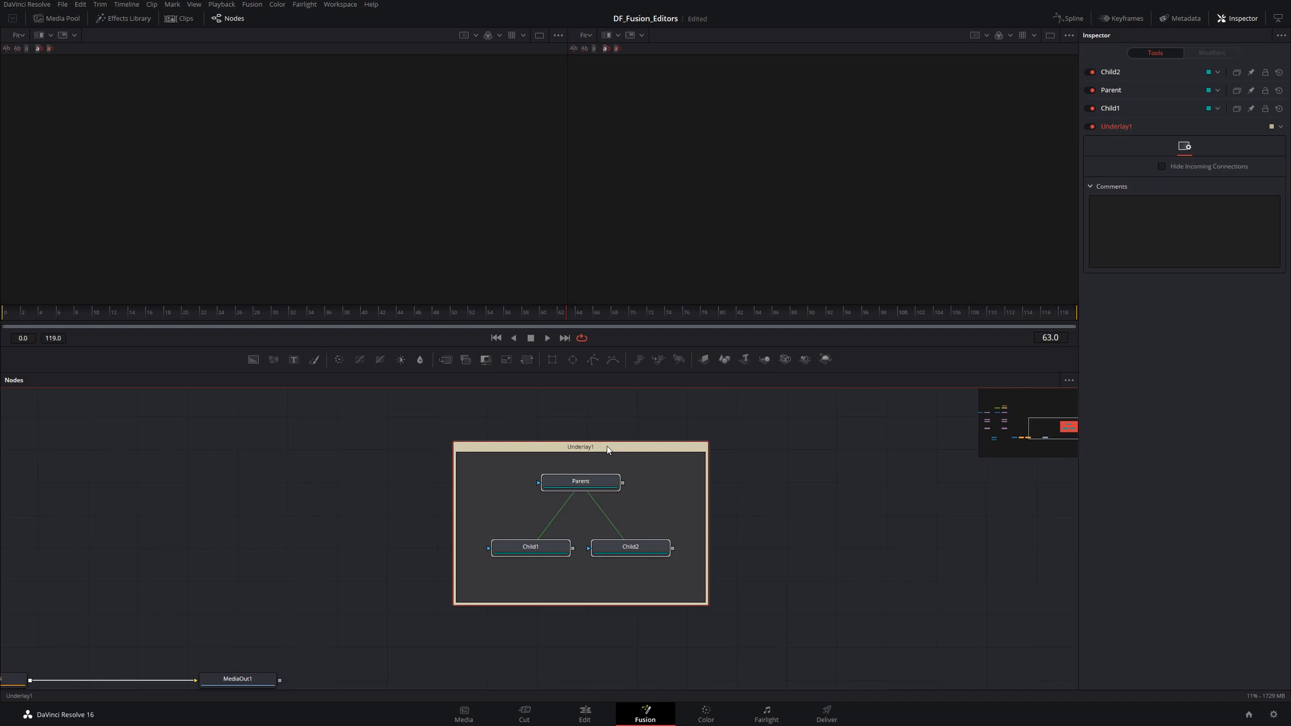
- Select only the underlay and delete it, leaving the Parent and Child nodes in place
left_click(638, 435)
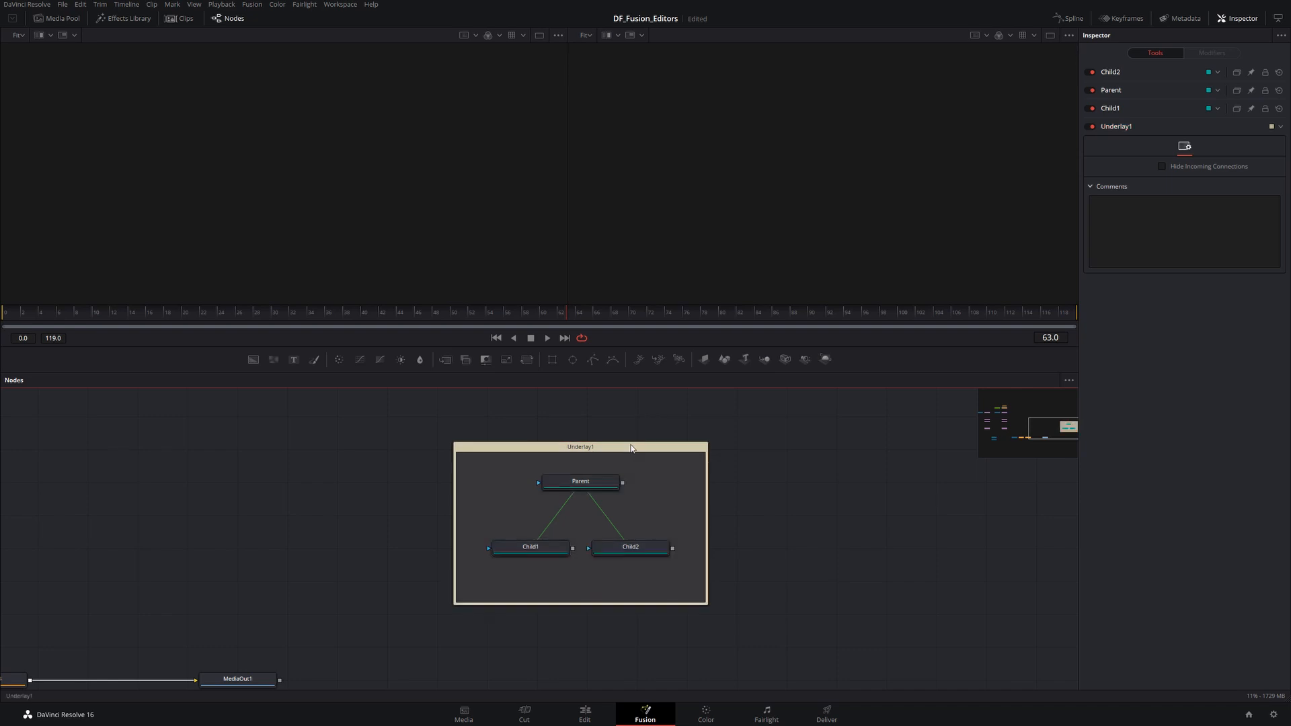
left_click(629, 448)
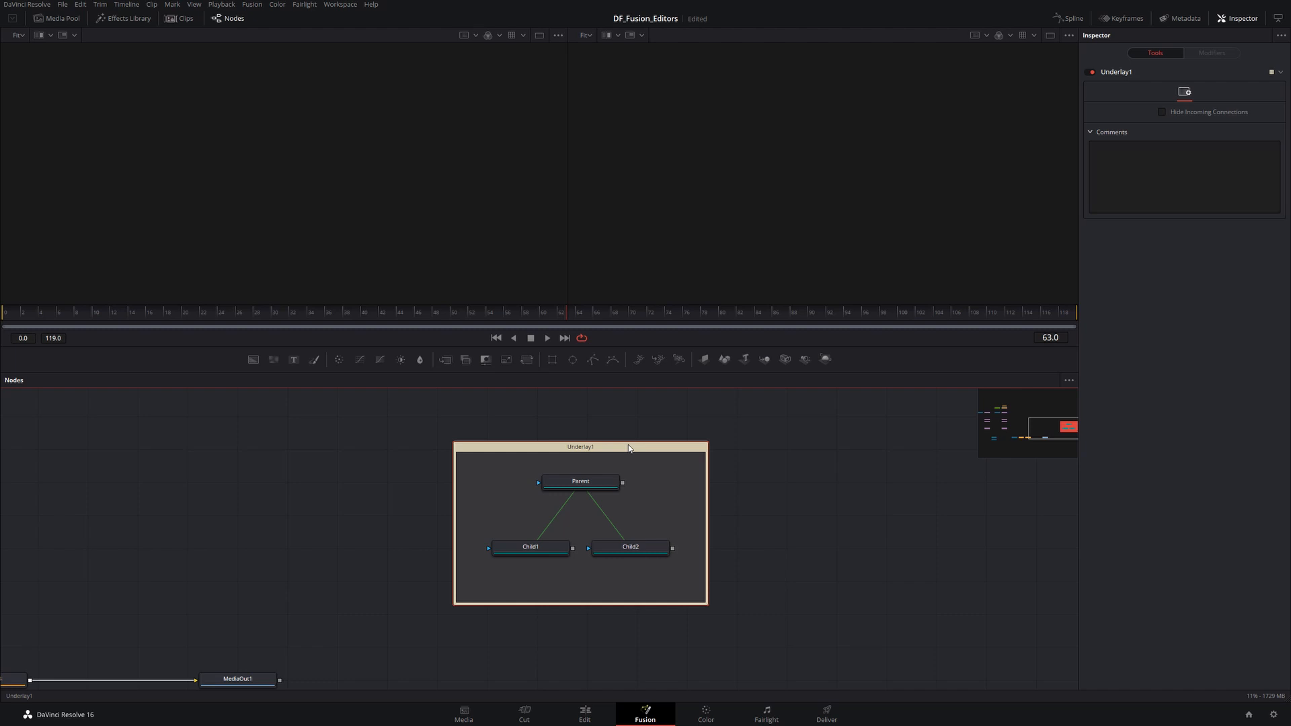
key("Delete")
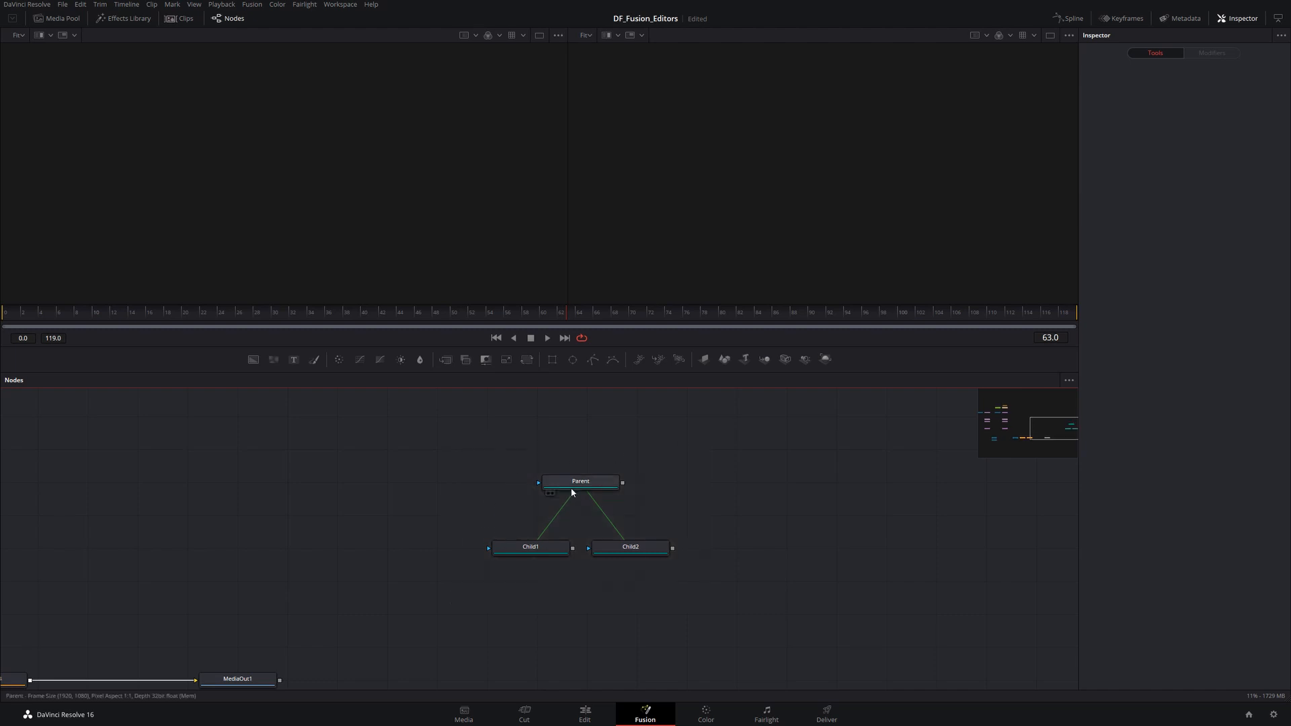
- Select the Parent, Child1 and Child2 nodes and group them into a single group node
left_click_drag(446, 438, 803, 620)
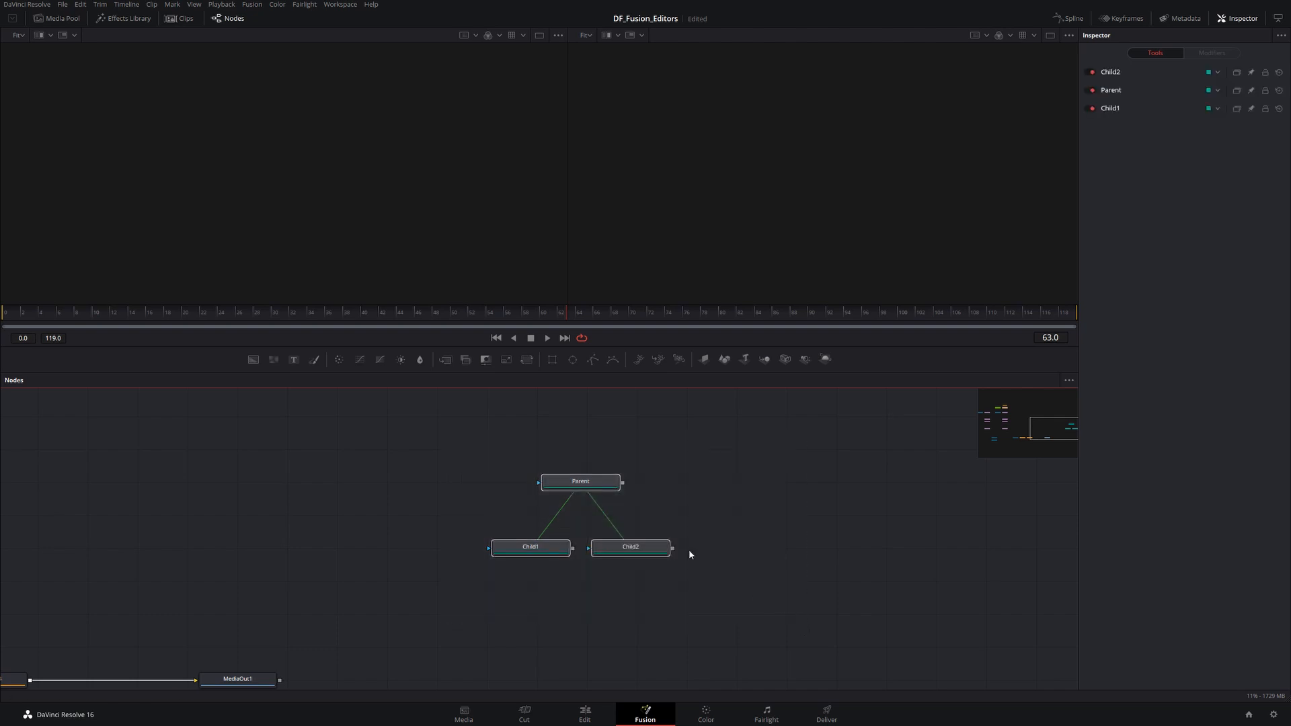
right_click(606, 487)
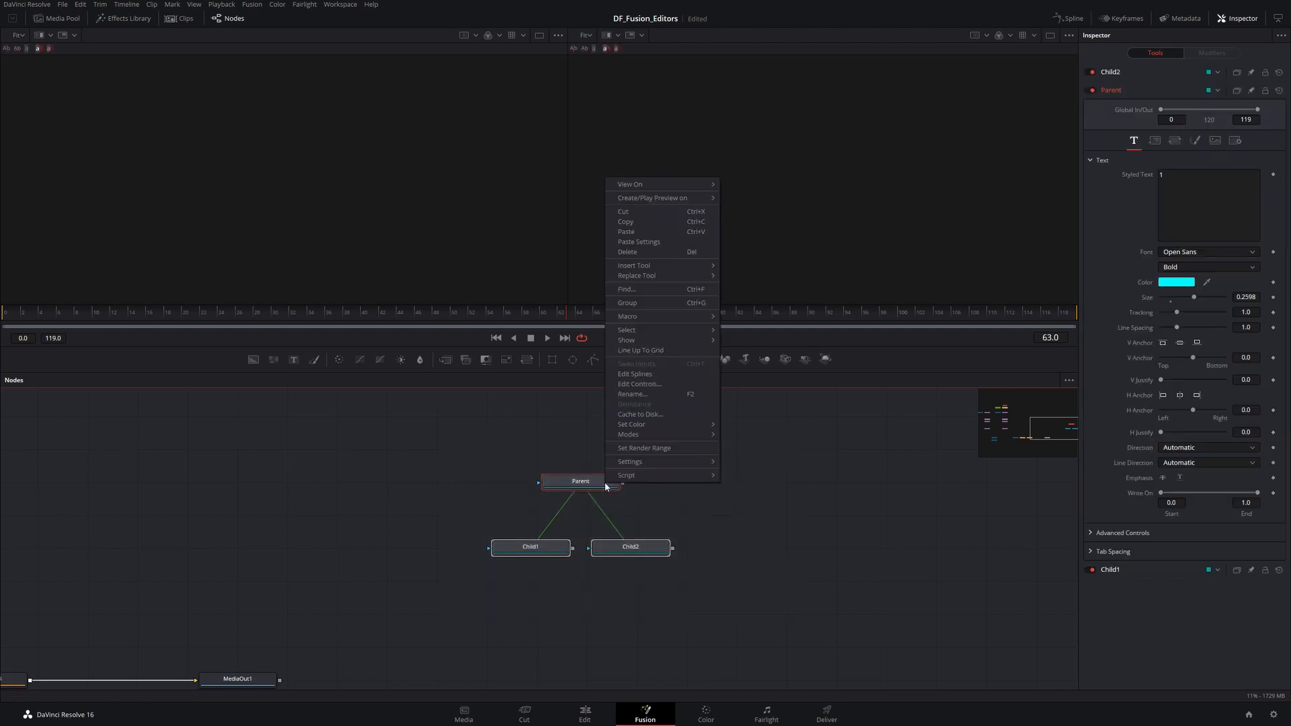
left_click(674, 304)
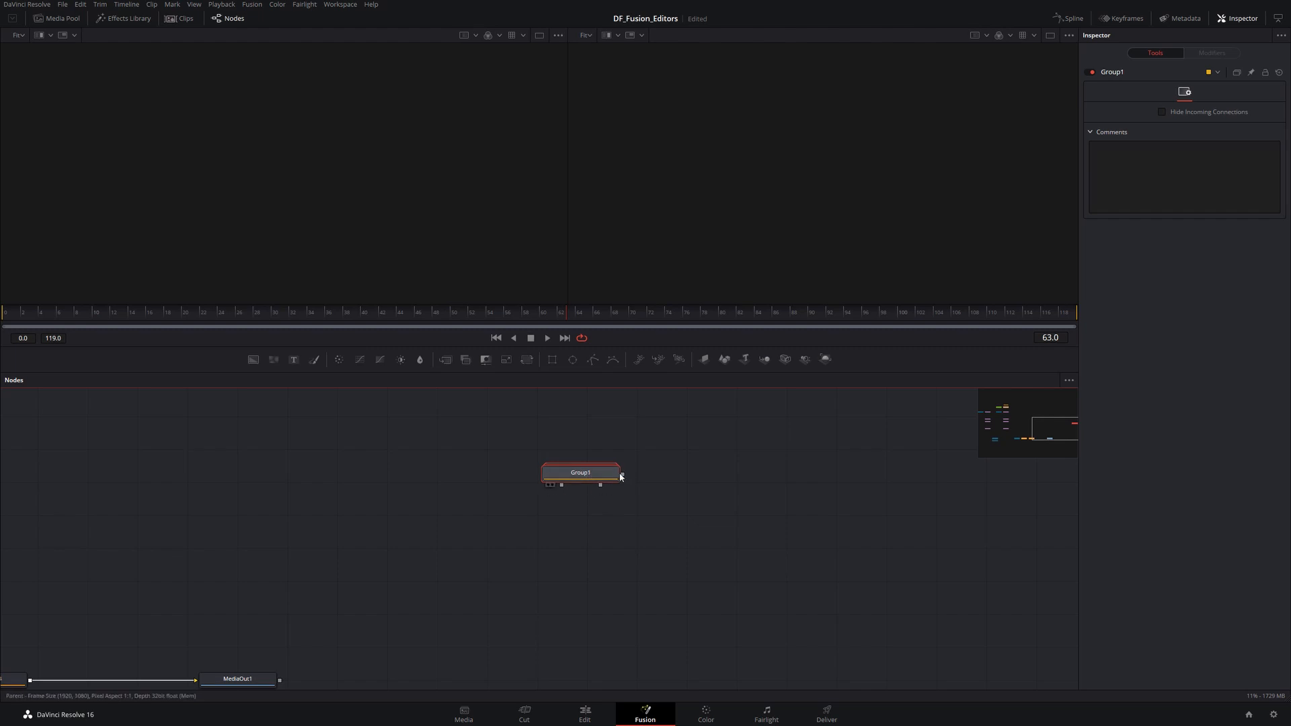
- Expand Group1 to show its contents, then move and resize the open group window
double_click(586, 474)
mouse_move(579, 460)
left_mouse_down()
mouse_move(503, 461)
mouse_move(582, 438)
left_mouse_up()
left_click_drag(693, 557, 815, 649)
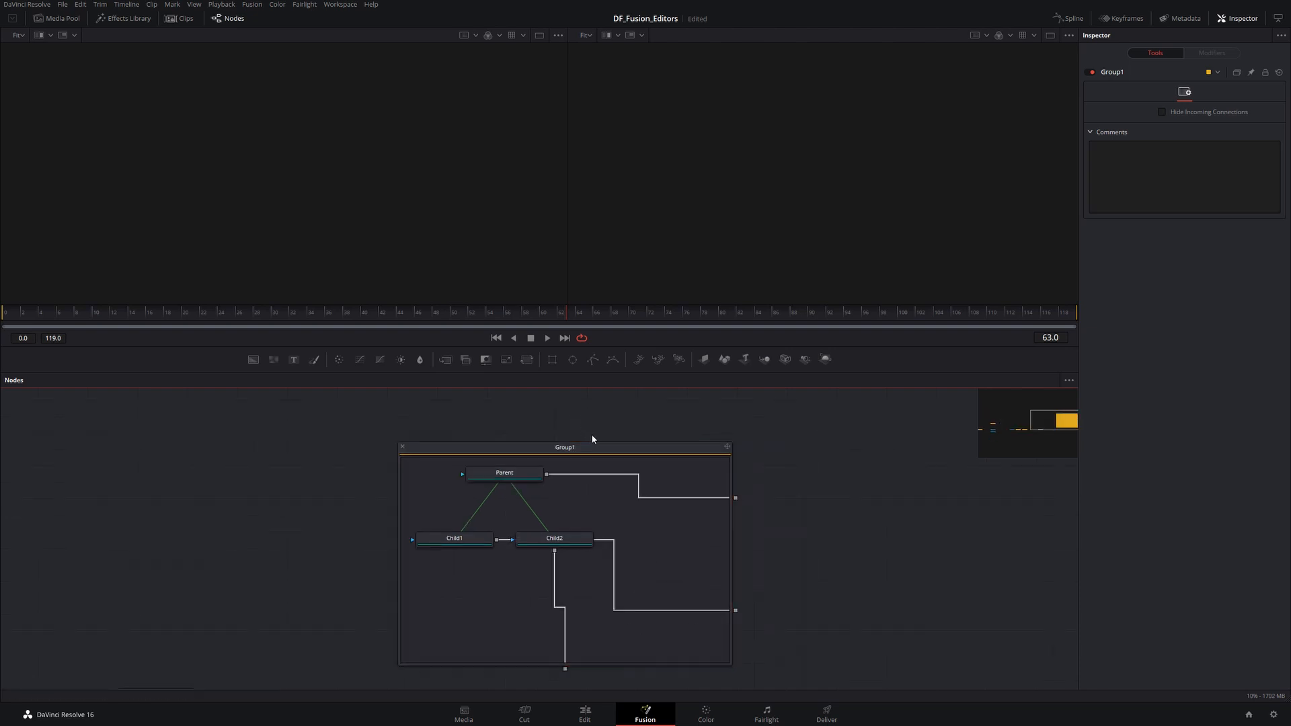
- Ungroup Group1 from its context menu
left_click(598, 448)
right_click(599, 448)
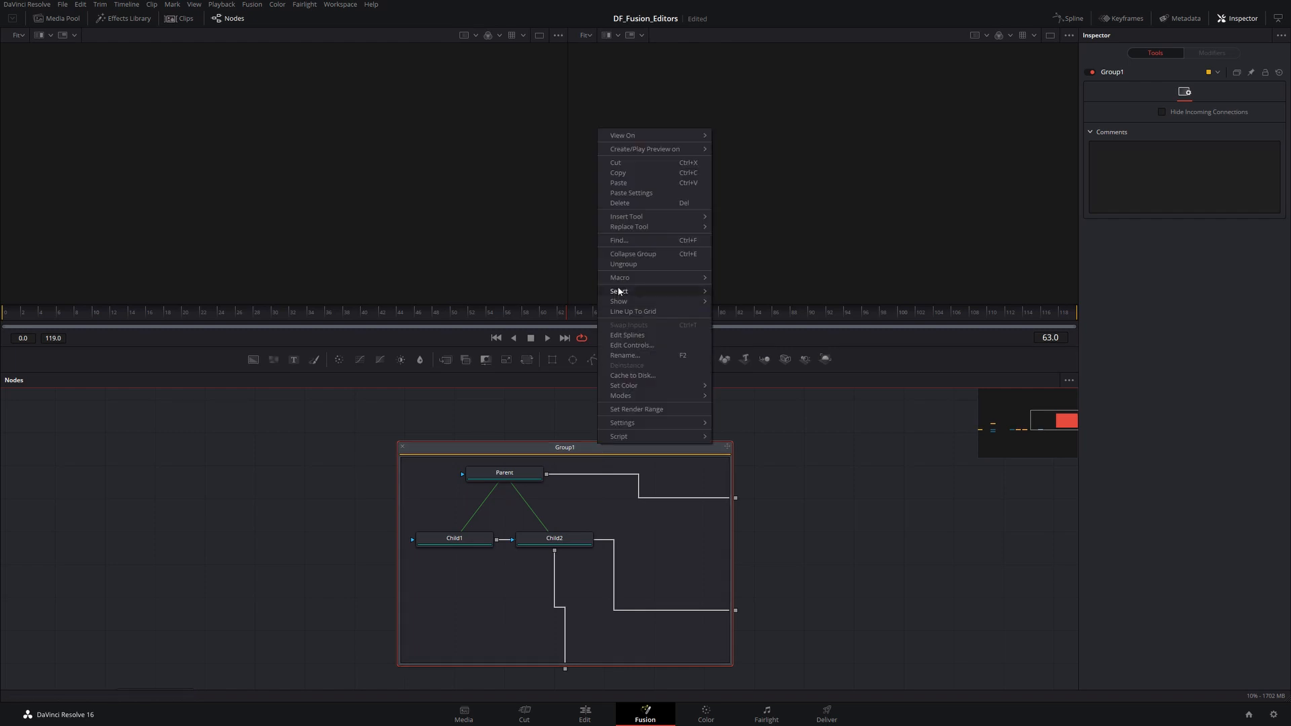
left_click(624, 265)
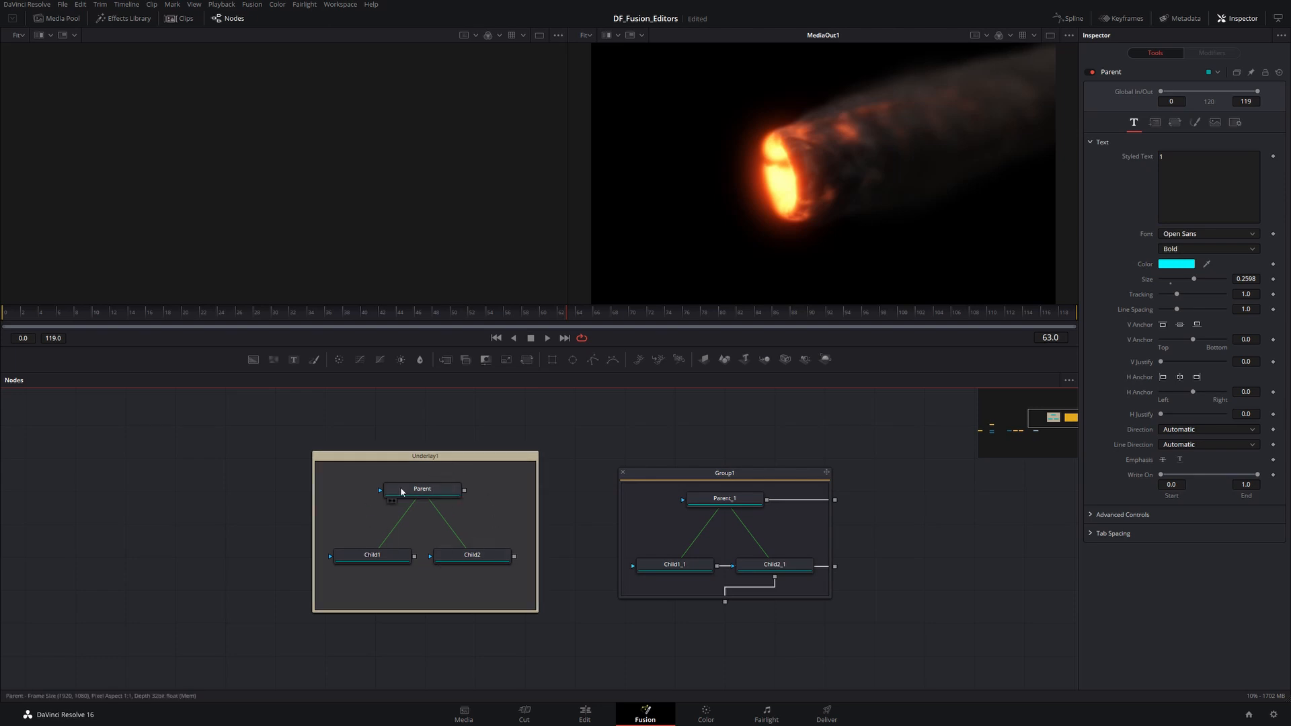
- Collapse the open Group1 back into a single node and expand it again
left_click(647, 482)
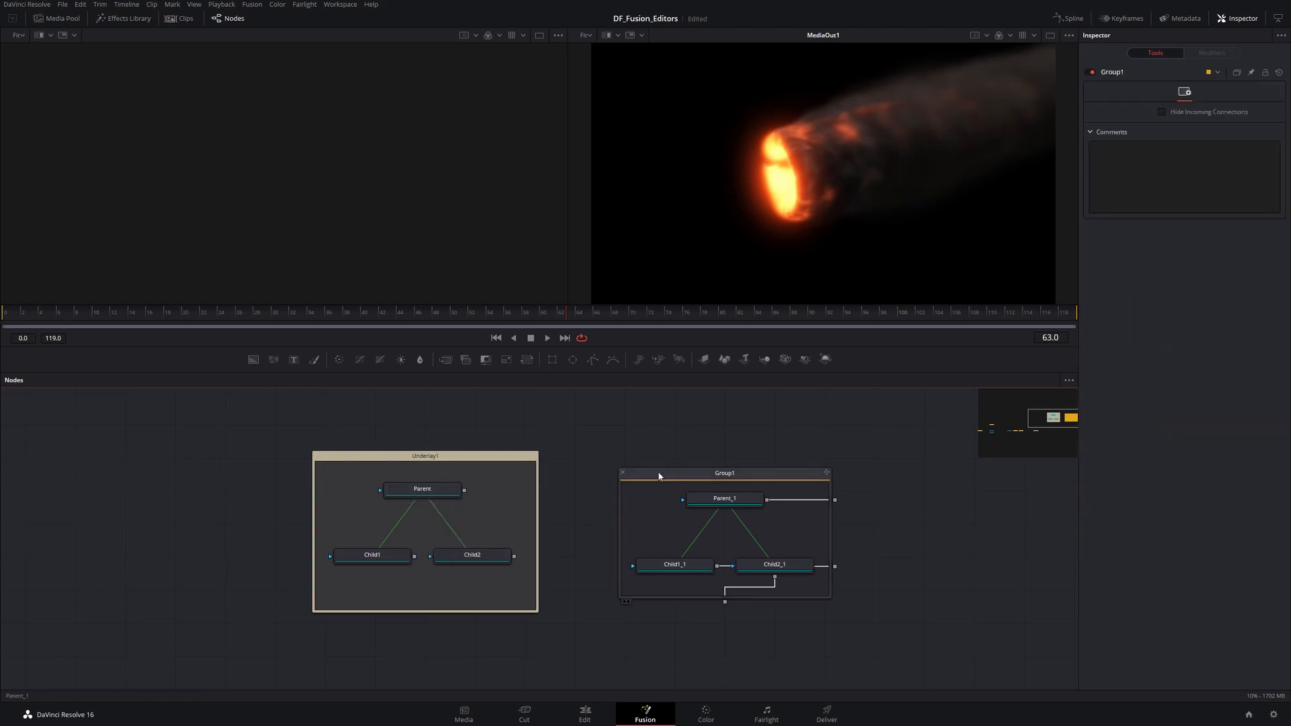
left_click(623, 474)
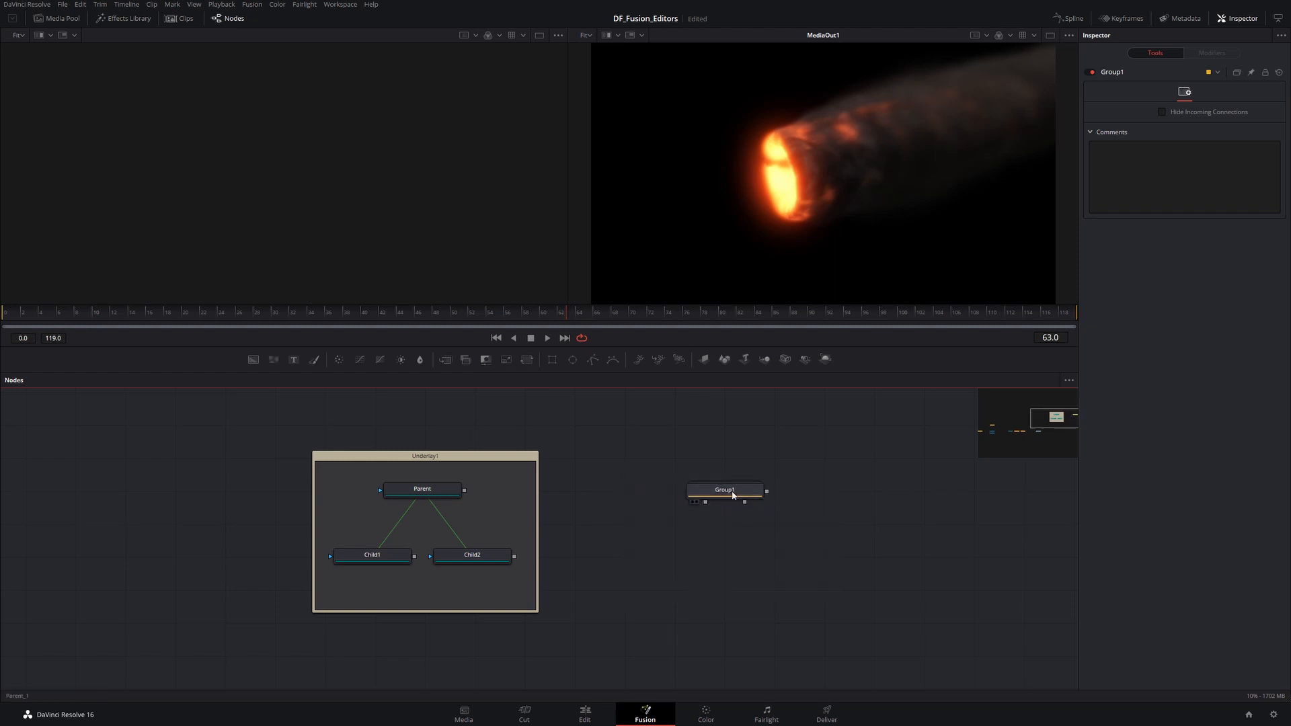
double_click(733, 494)
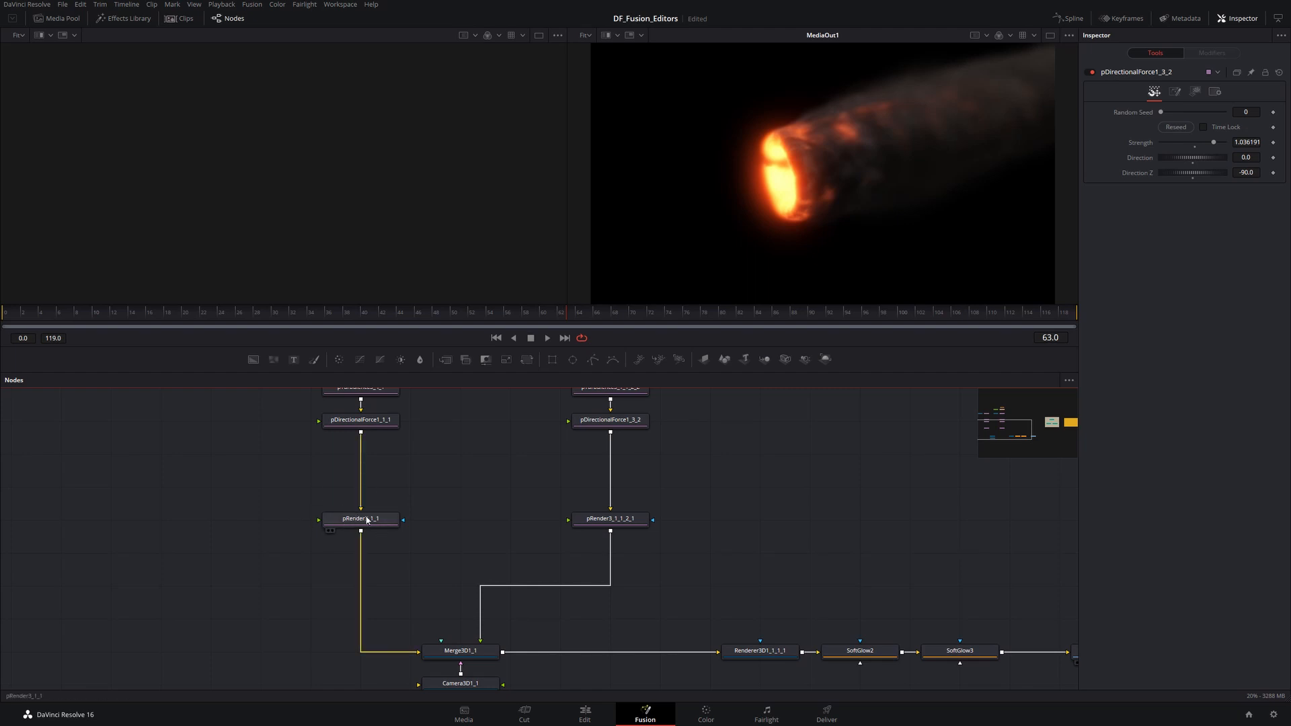
- Force tile pictures to display on all nodes in the particle flow
right_click(473, 469)
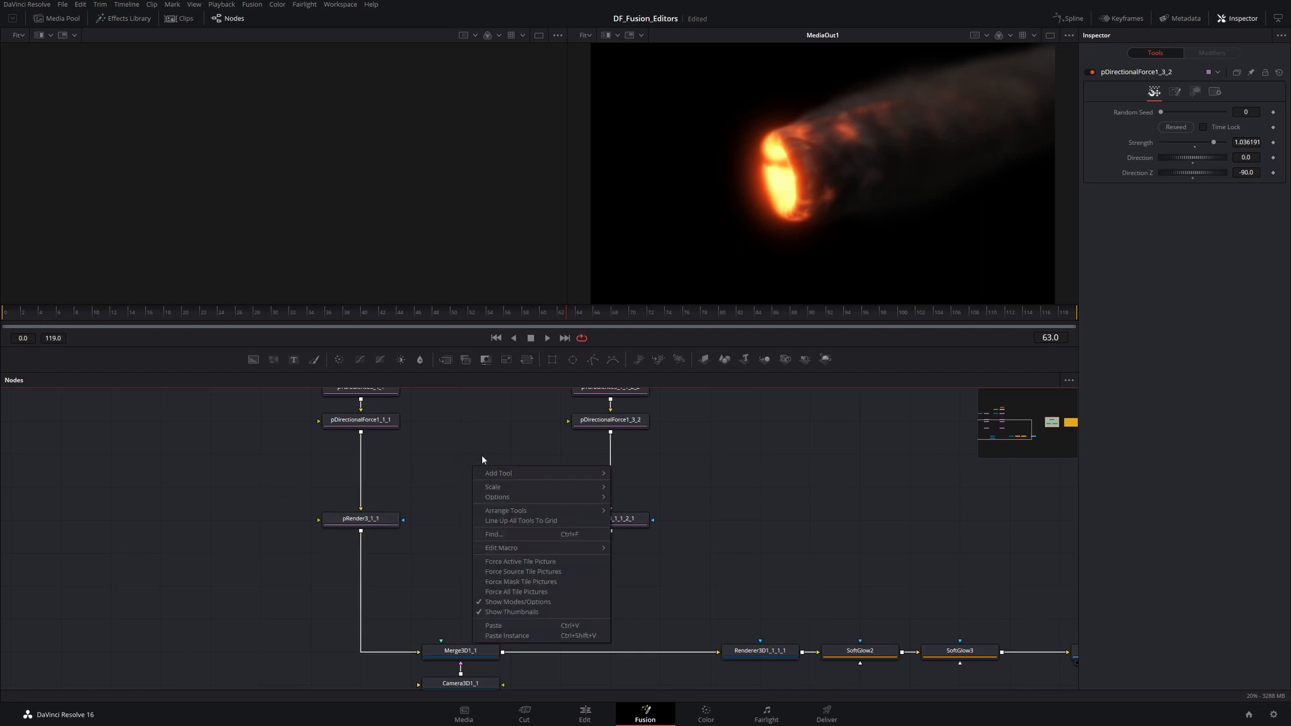
left_click(538, 593)
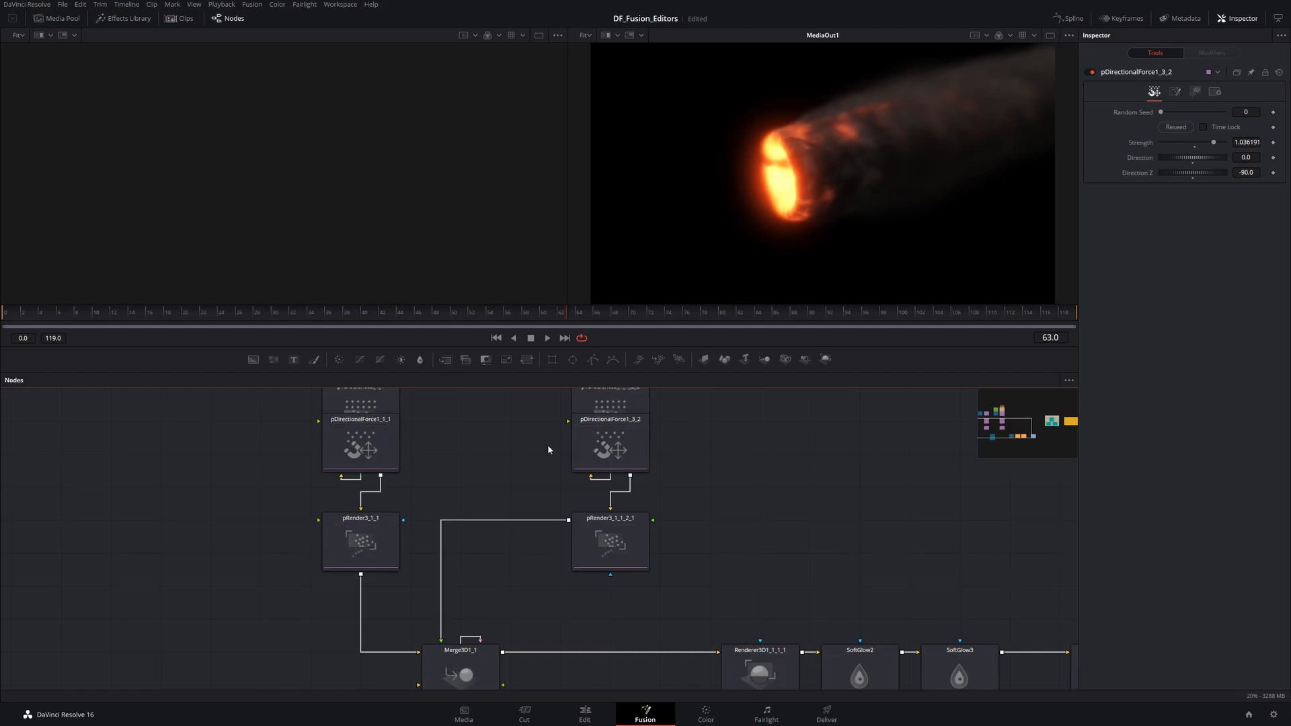
left_click_drag(757, 546, 584, 420)
left_click_drag(670, 551, 580, 548)
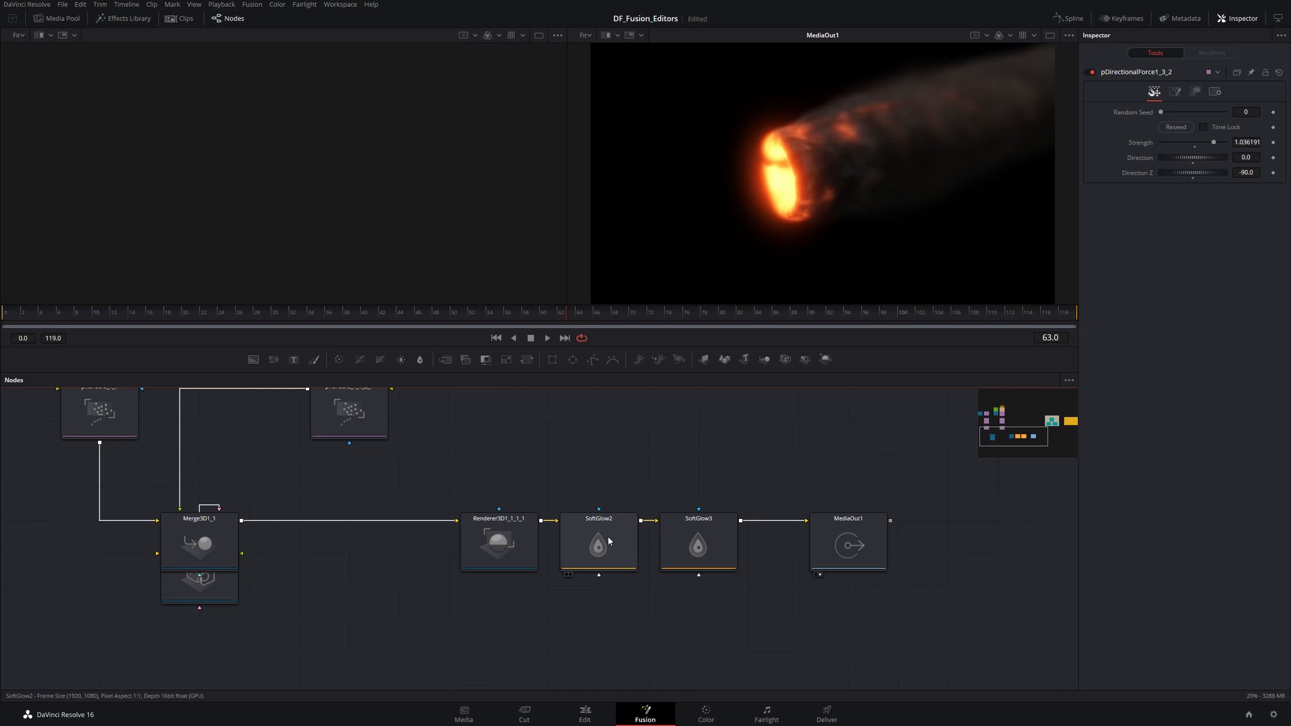
left_click_drag(511, 461, 669, 560)
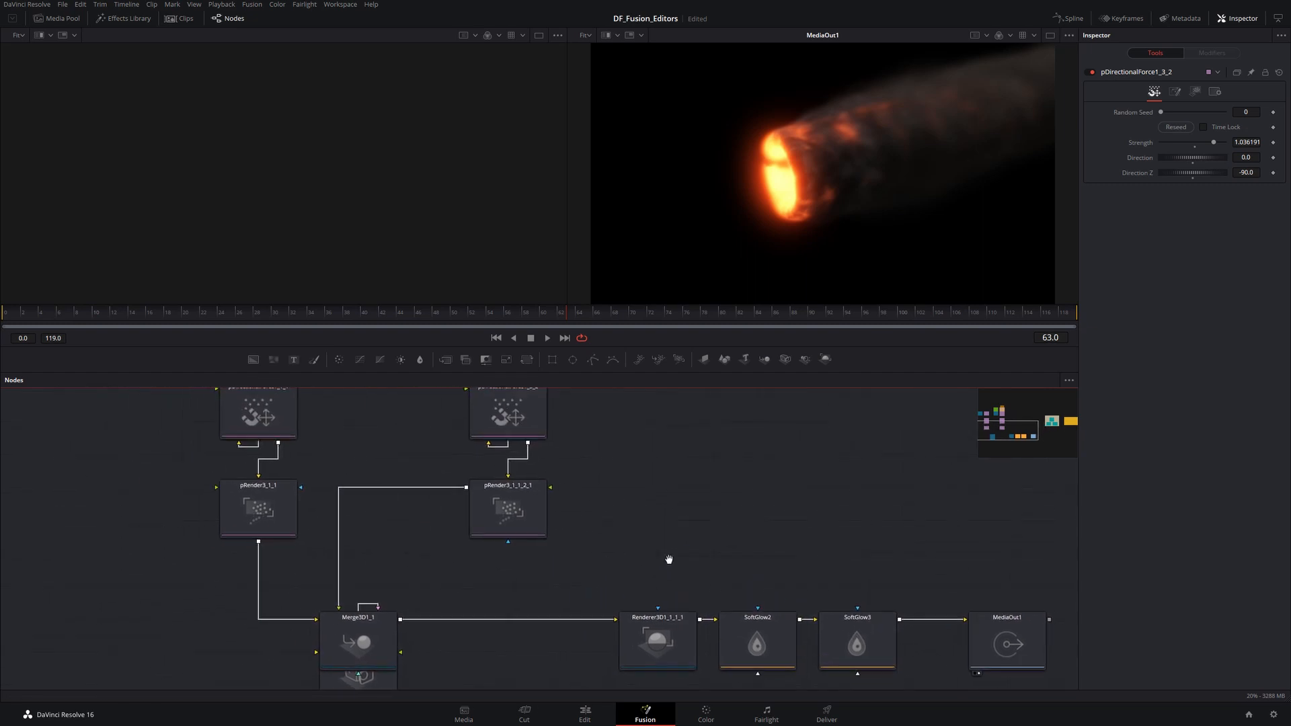
- Turn off Force All Tile Pictures so the nodes return to compact form
scroll(643, 506, "down", 2)
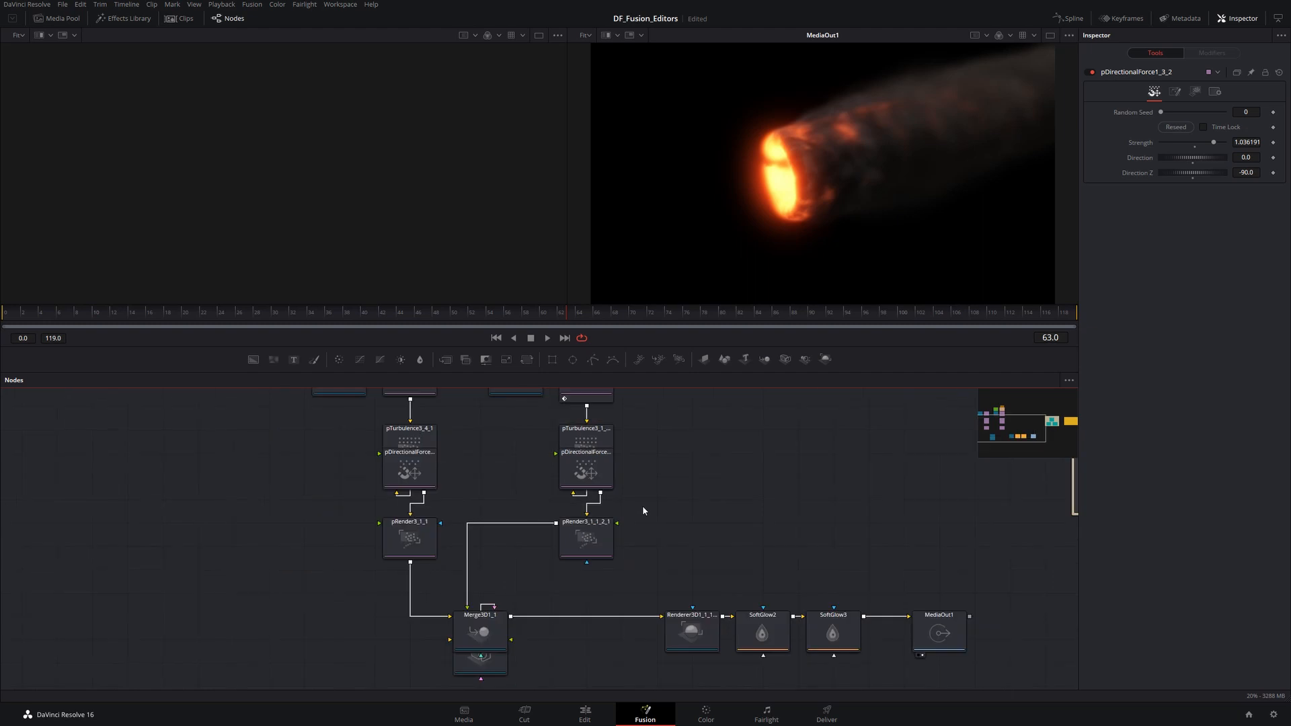
scroll(643, 506, "down", 3)
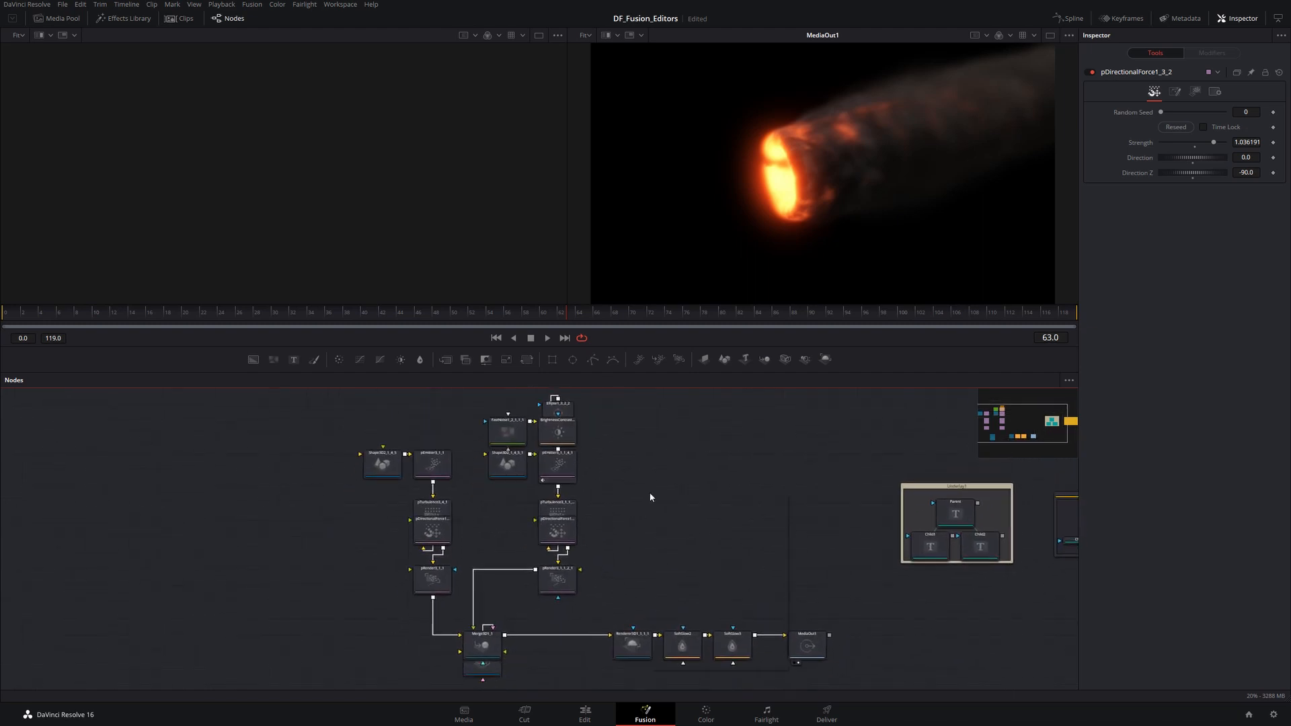
right_click(651, 497)
left_click(671, 614)
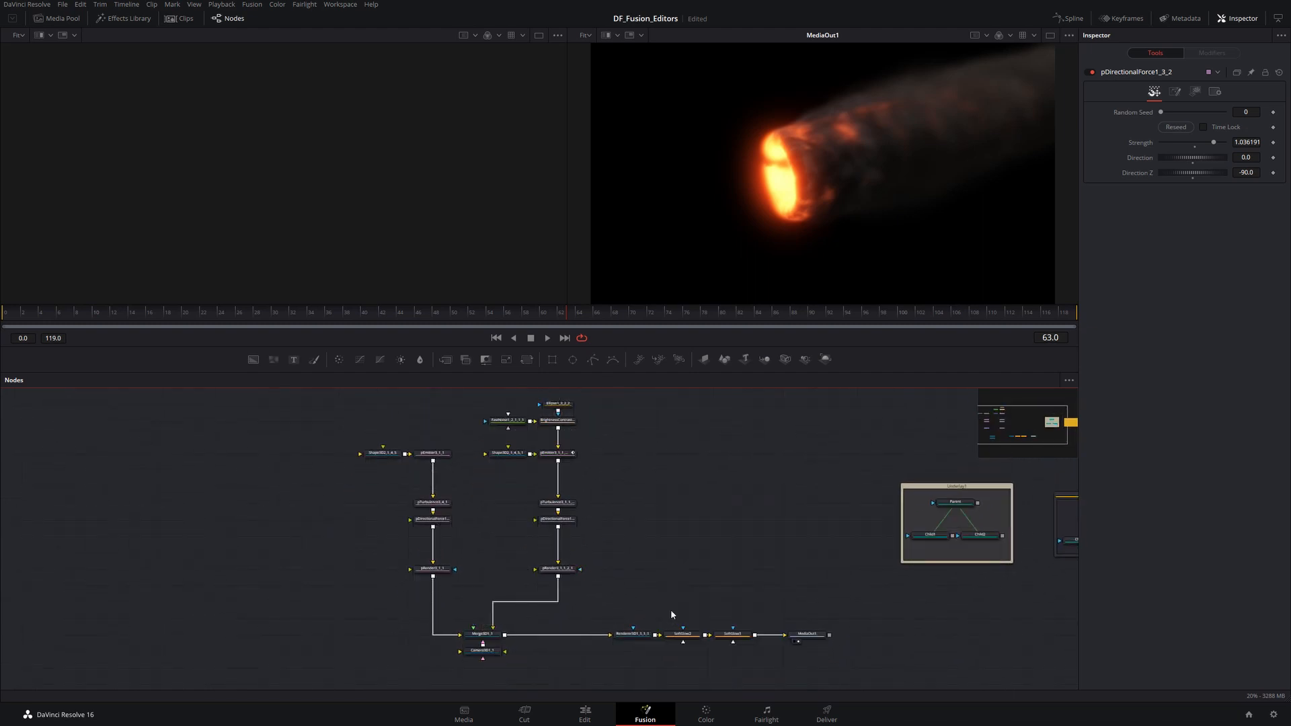
- Enable Force Active Tile Picture and select the pRender3_1_1 and pDirectionalForce1_1_1 nodes
right_click(671, 514)
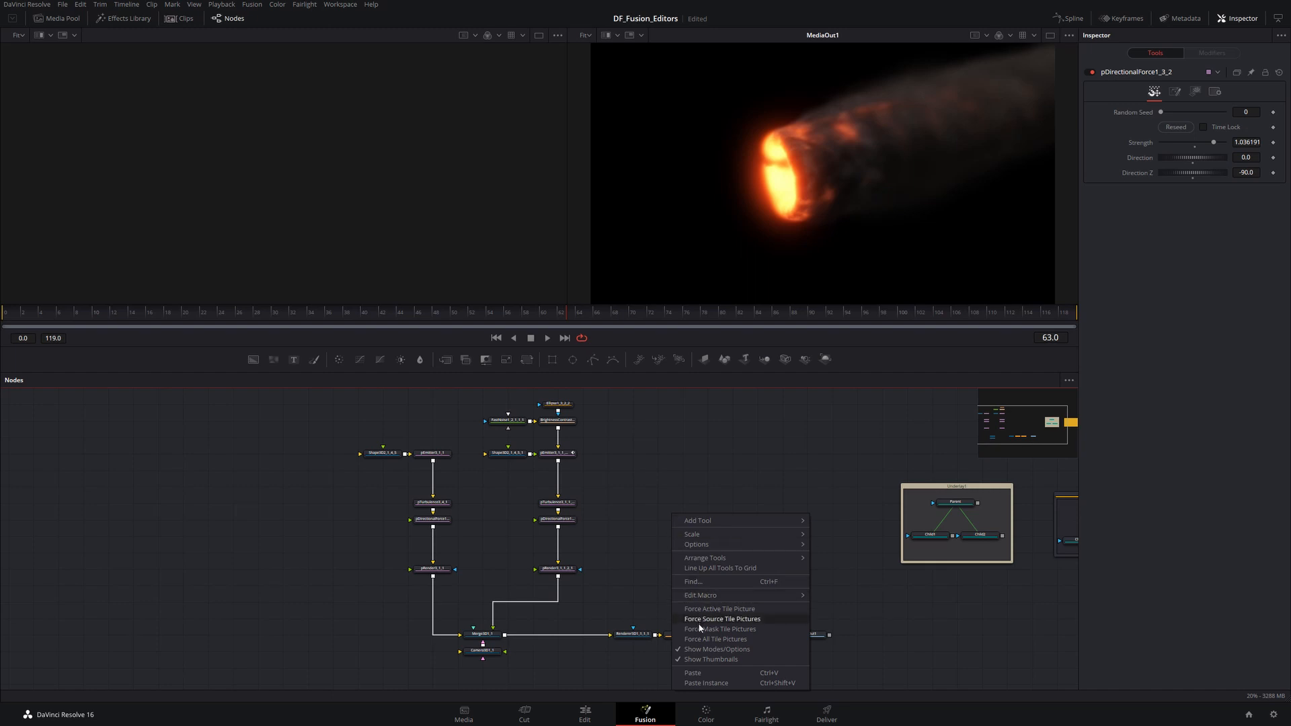
left_click(714, 609)
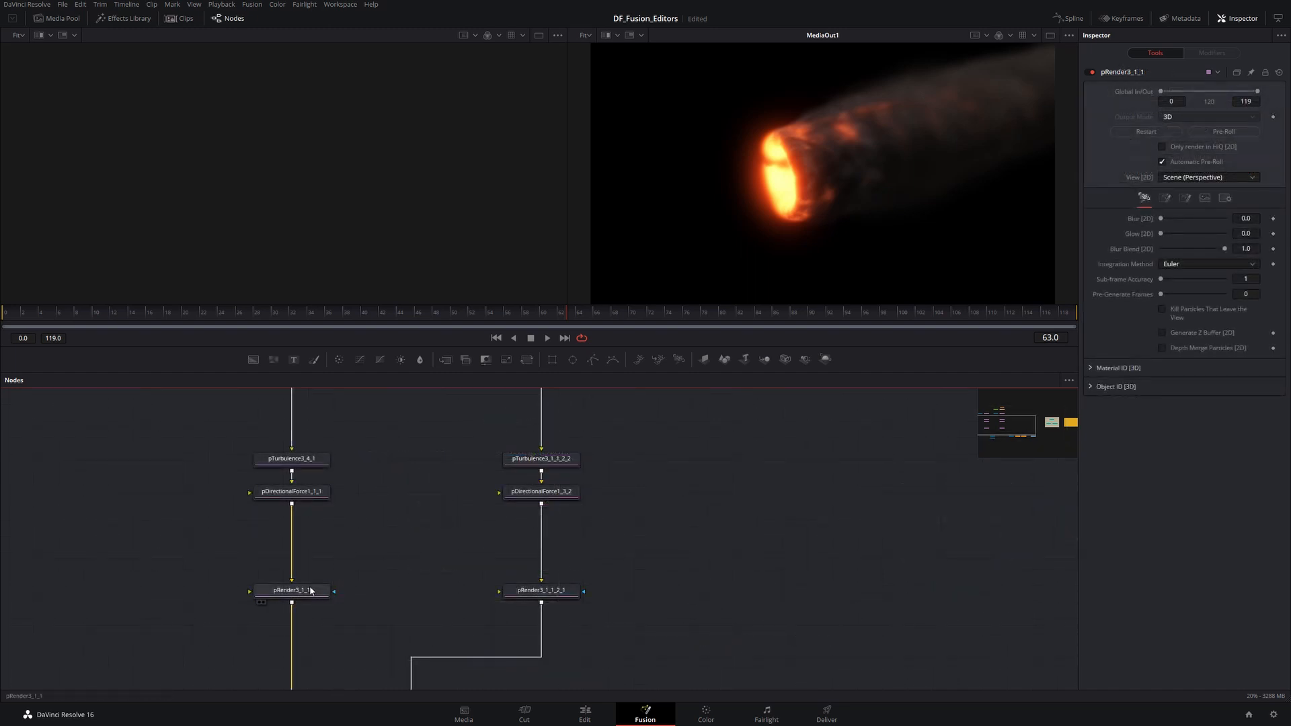
left_click(311, 590)
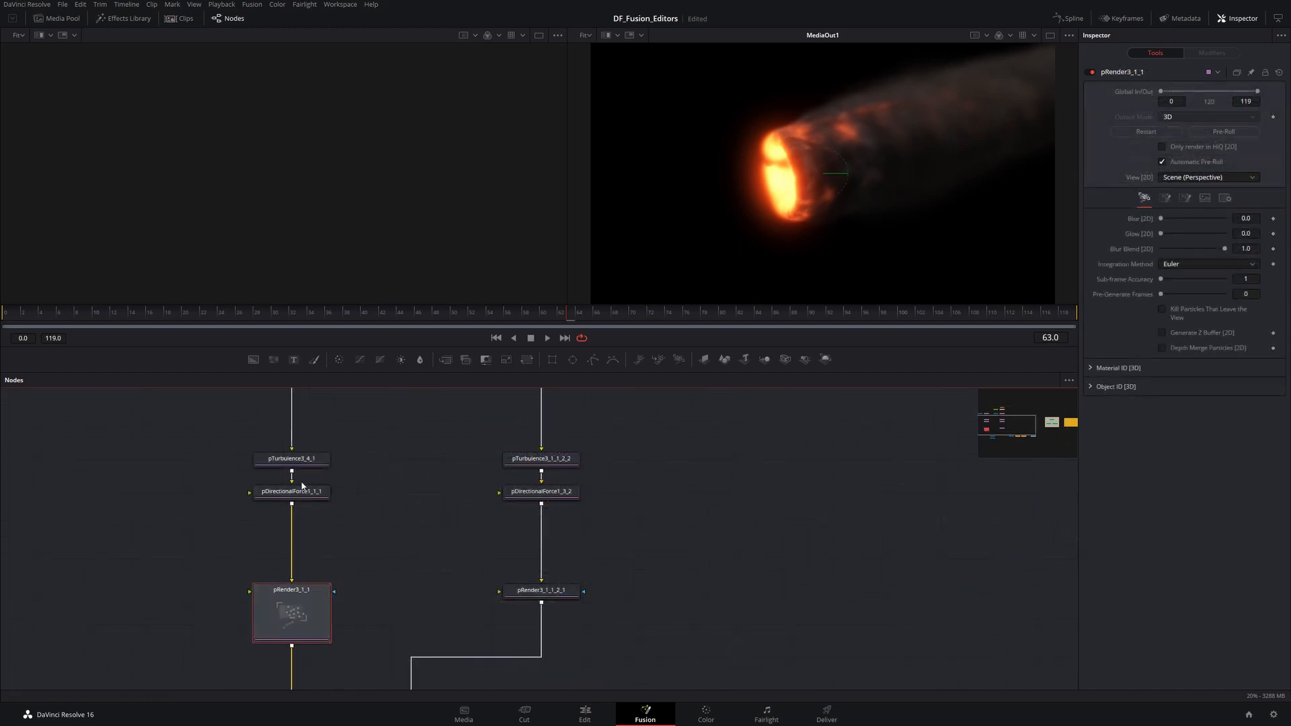
left_click(302, 496)
- Turn off the Force Active Tile Picture option for the node view
right_click(641, 509)
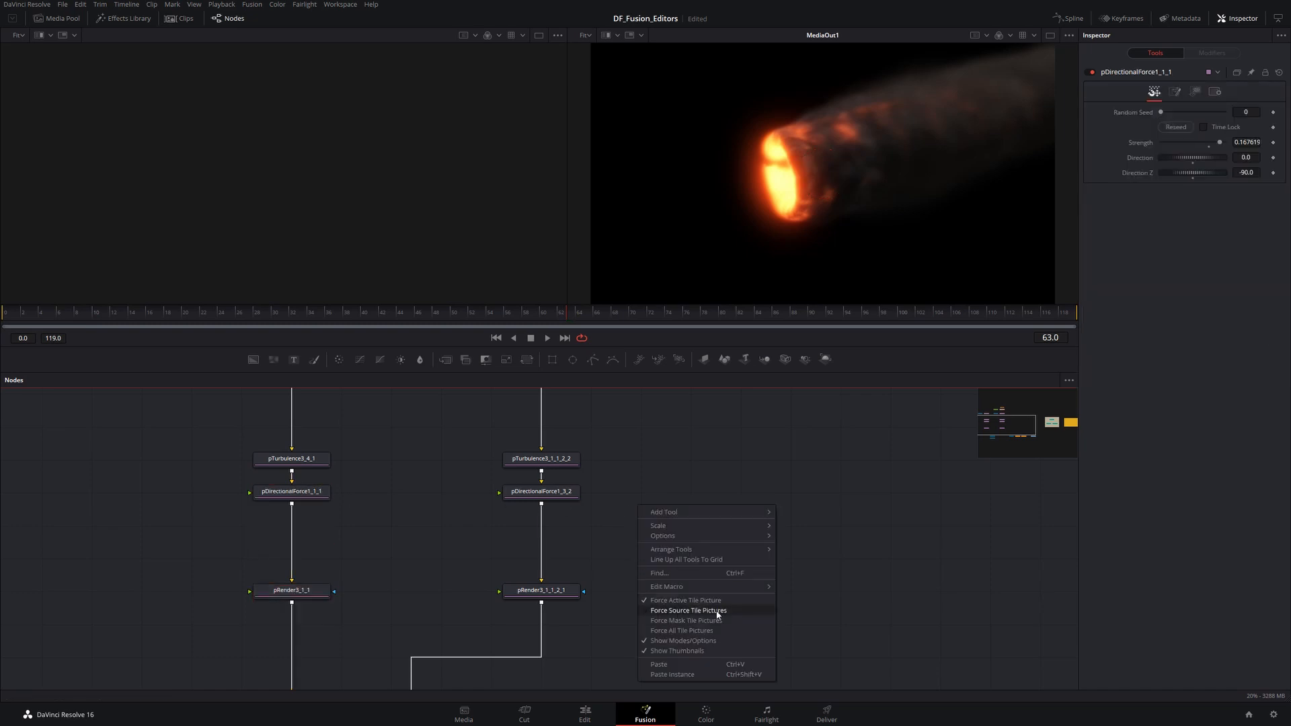
left_click(683, 601)
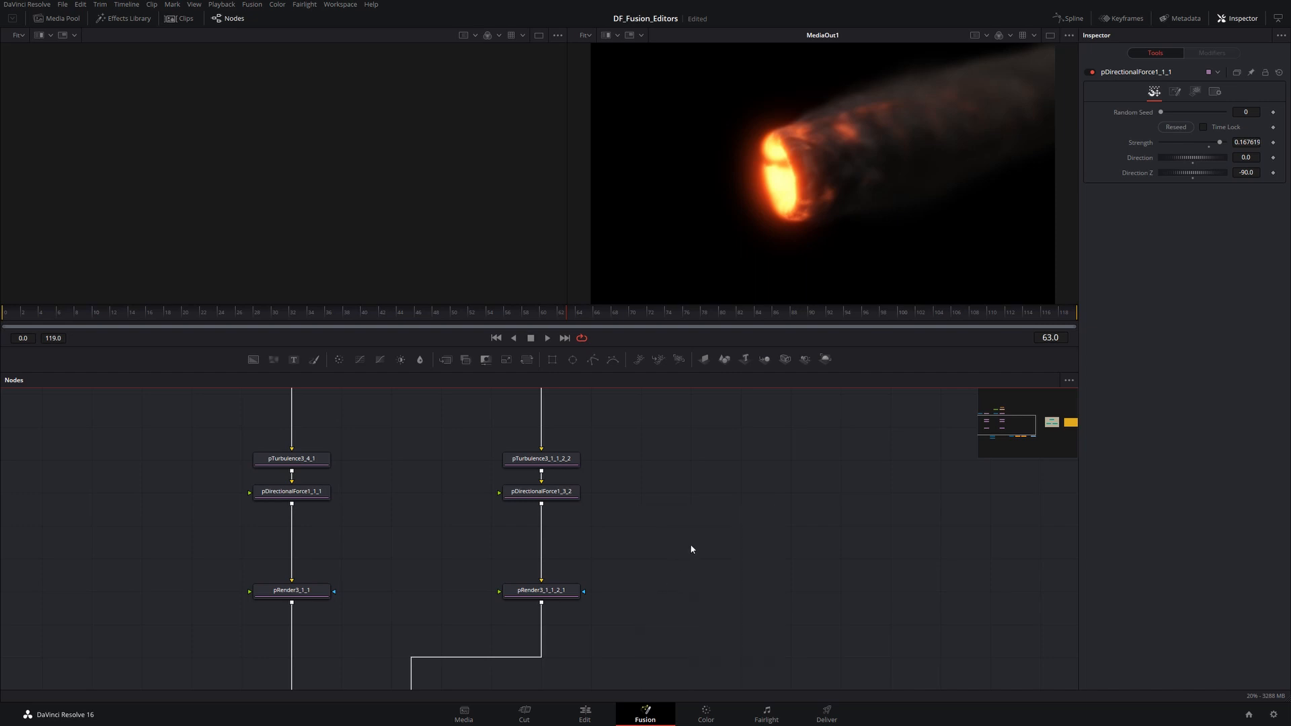
- Enable Force Source Tile Pictures so the source nodes in the flow display thumbnails
right_click(692, 548)
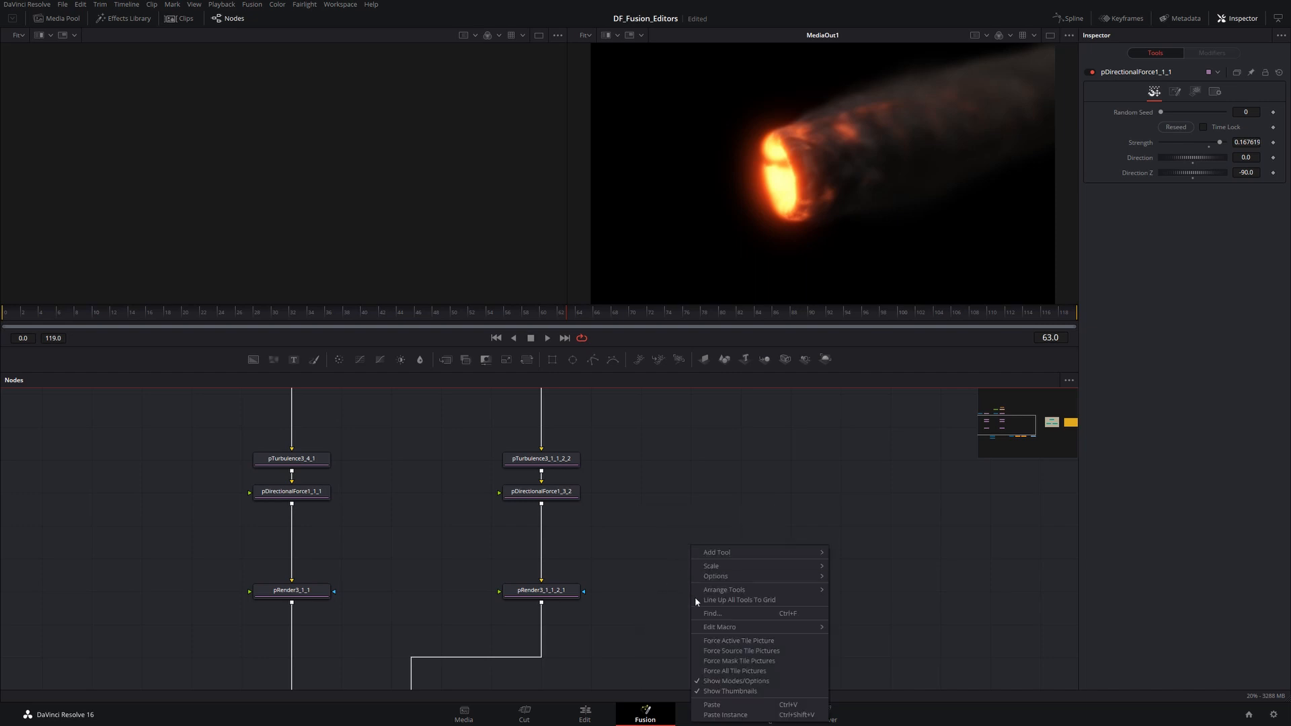
left_click(721, 643)
left_click_drag(485, 521, 622, 560)
scroll(620, 531, "down", 4)
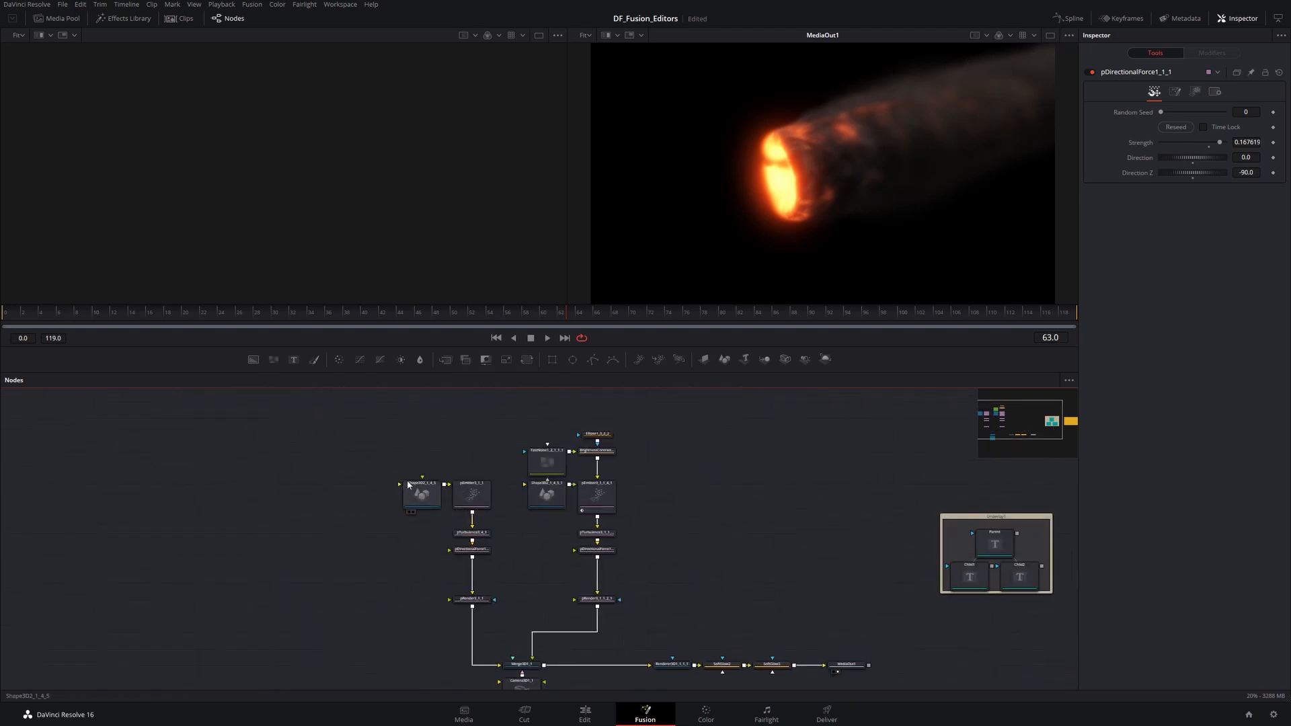
scroll(477, 464, "up", 4)
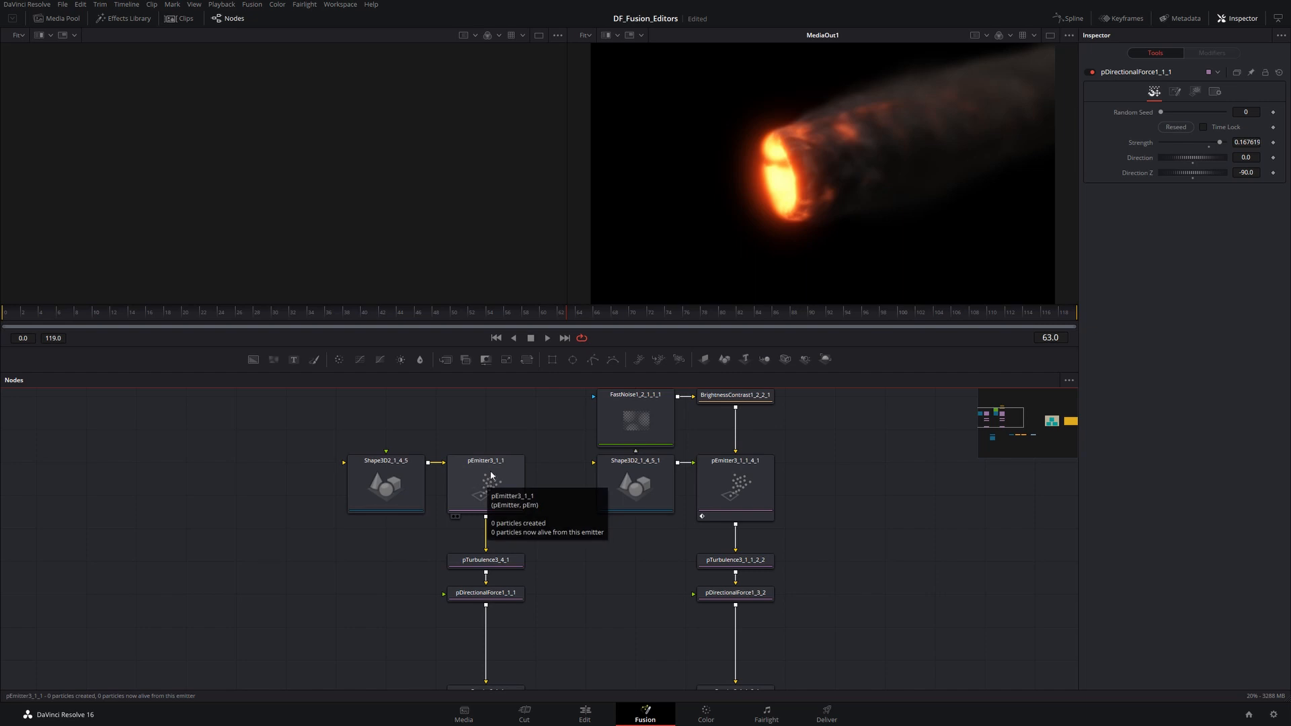
- Turn off Force Source Tile Pictures and enable Force Mask Tile Pictures for the node view instead
right_click(683, 477)
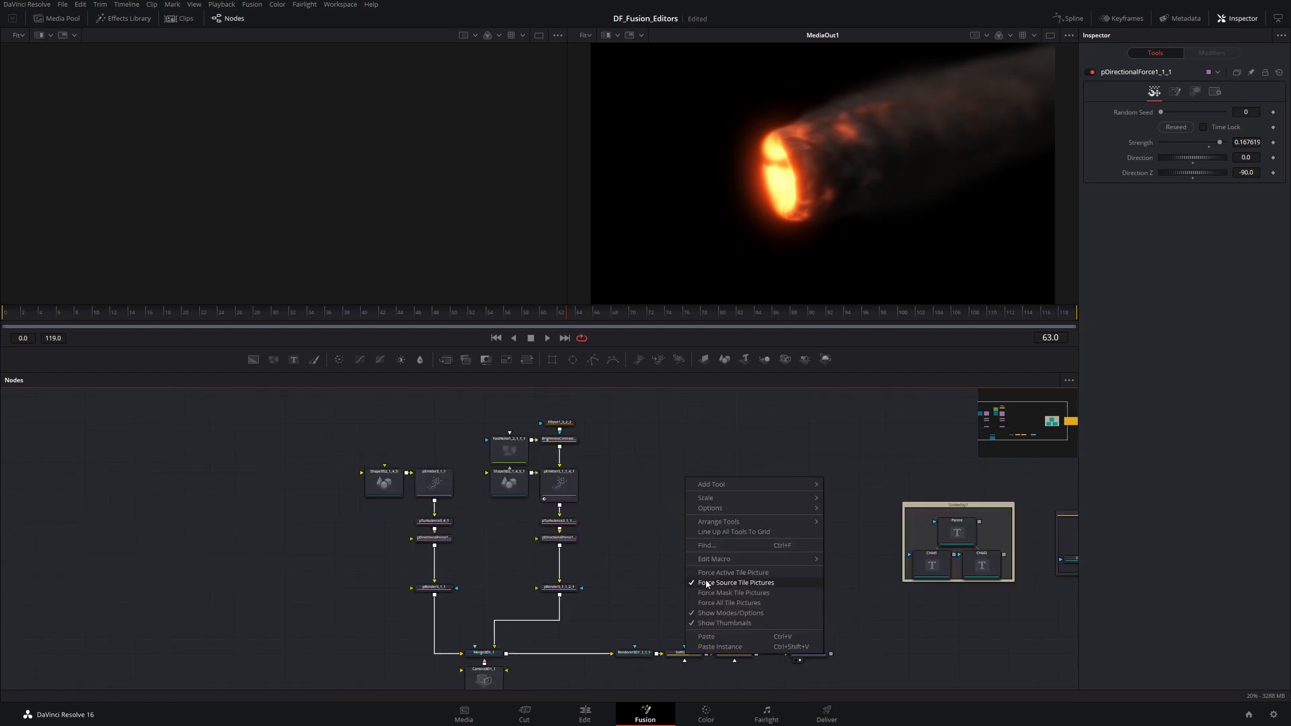
left_click(708, 583)
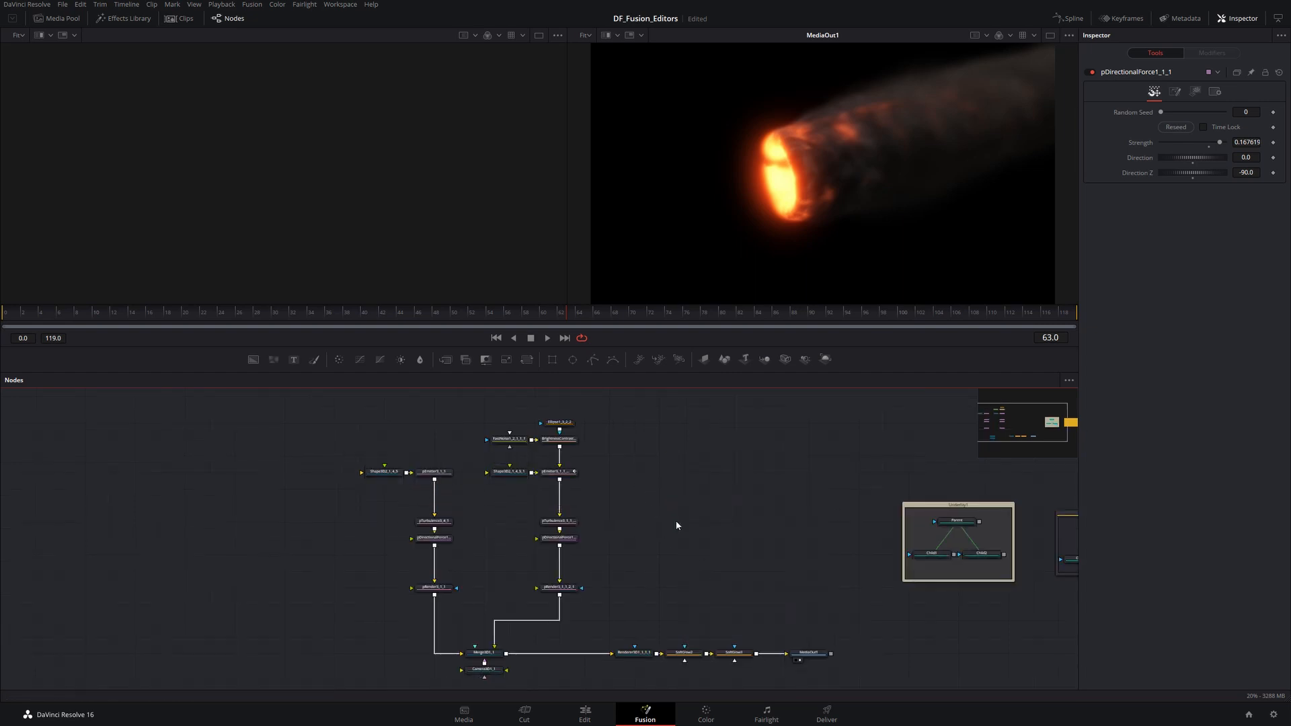
right_click(676, 522)
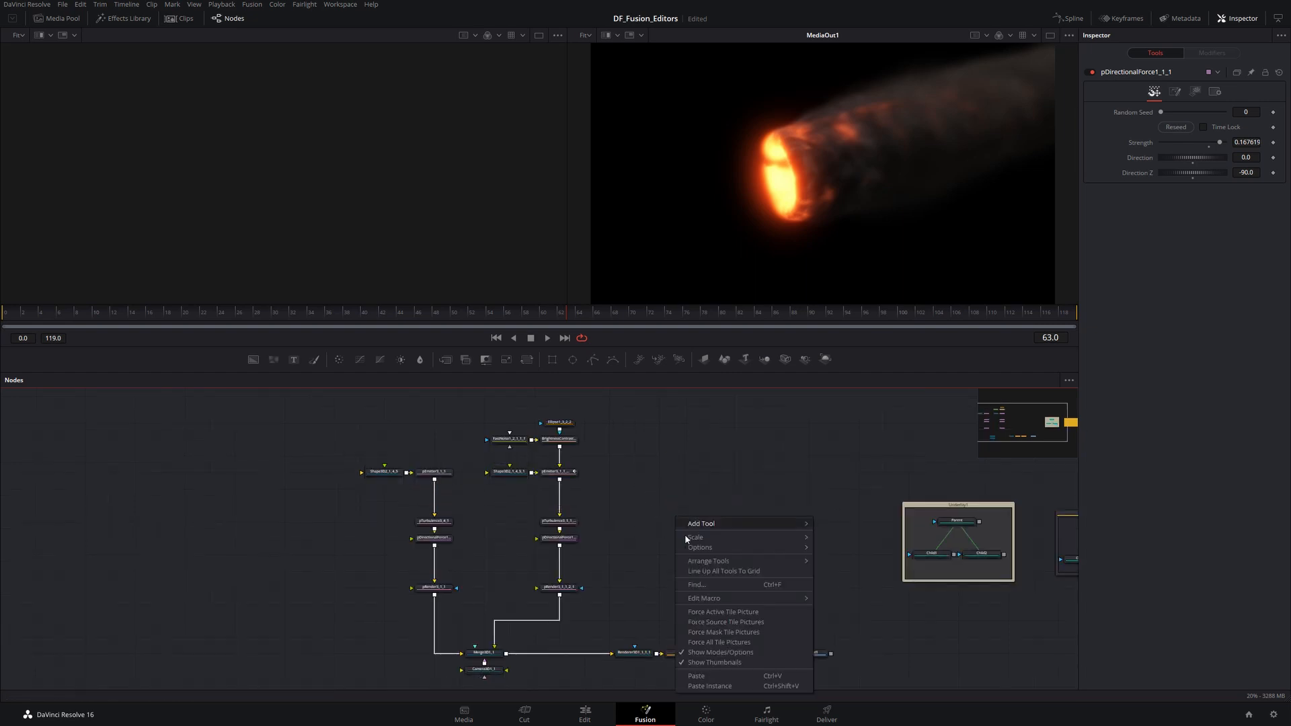
left_click(722, 633)
left_click_drag(612, 477, 626, 541)
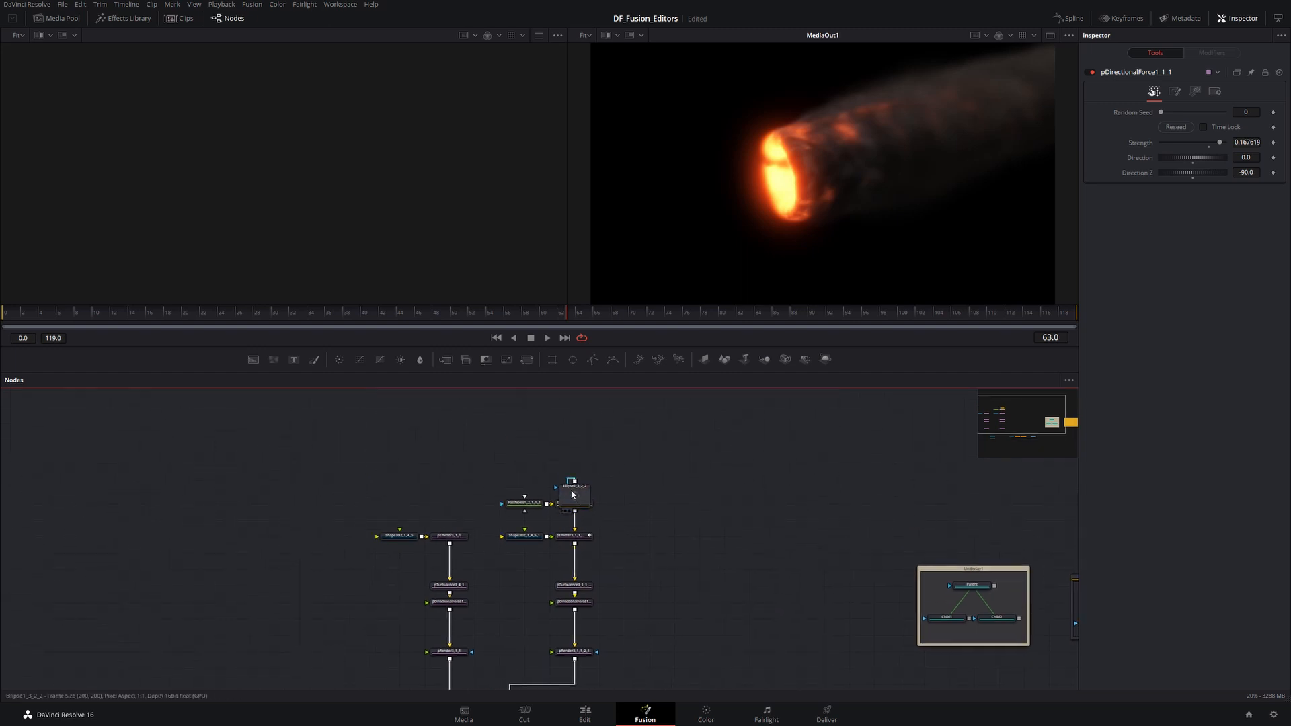
left_click_drag(692, 541, 570, 435)
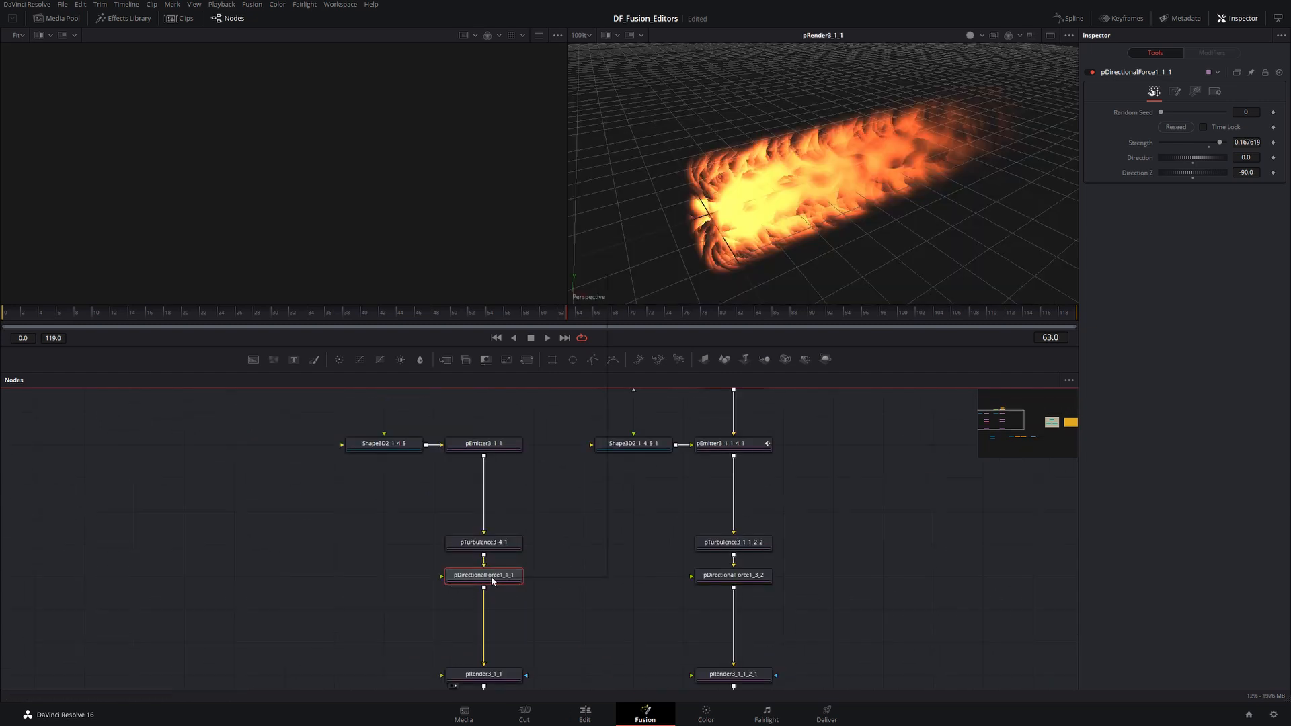
- Set the pDirectionalForce1_1_1 node's mode to Locked
right_click(492, 577)
mouse_move(528, 532)
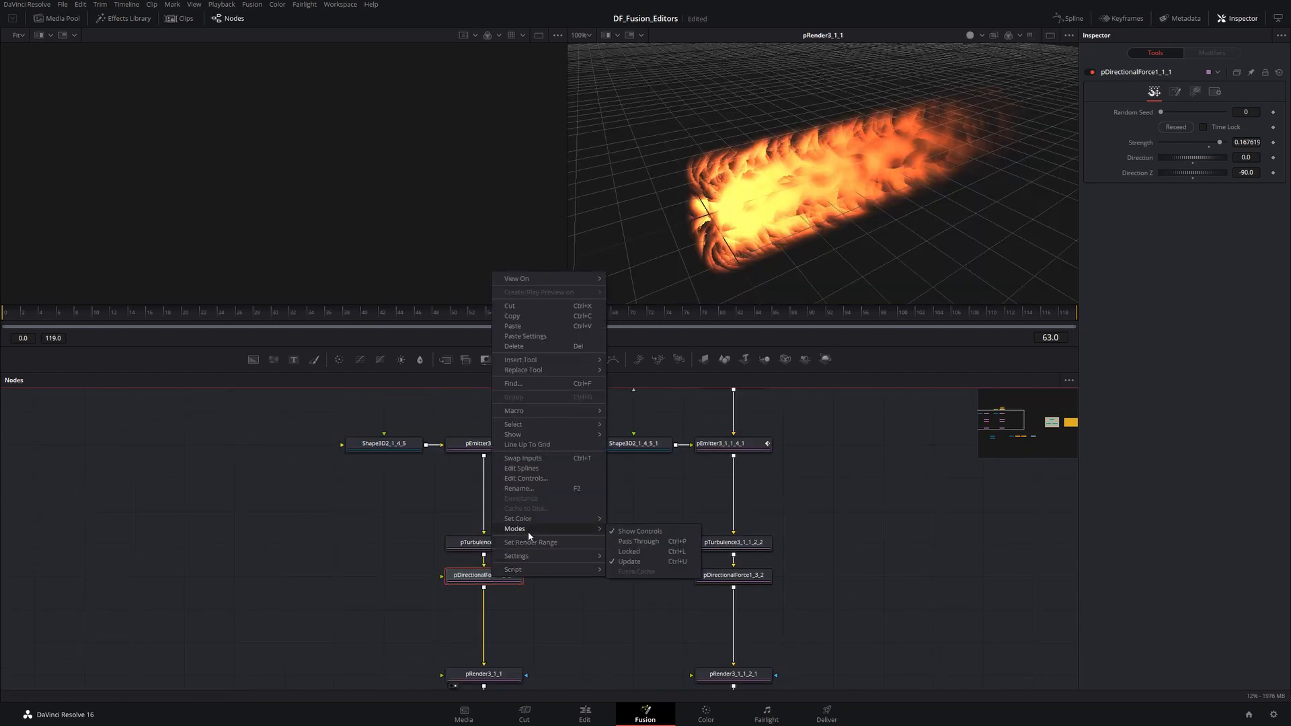
left_click(641, 552)
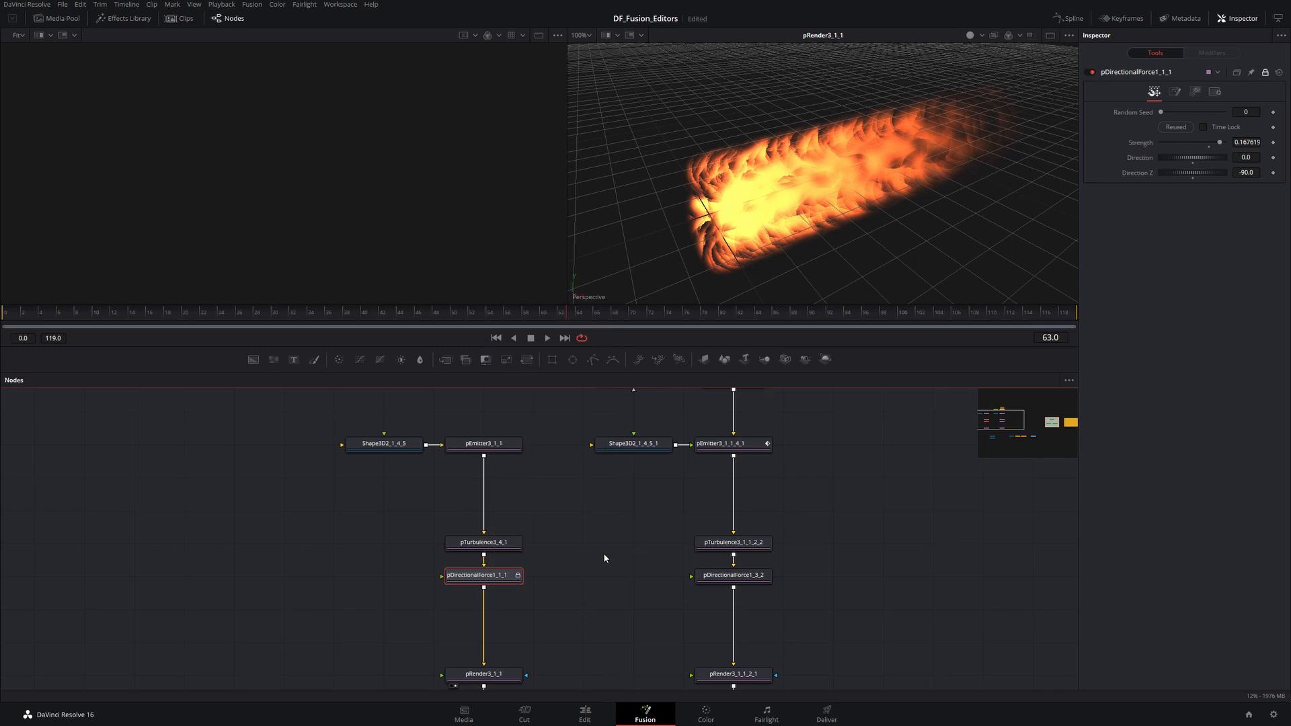